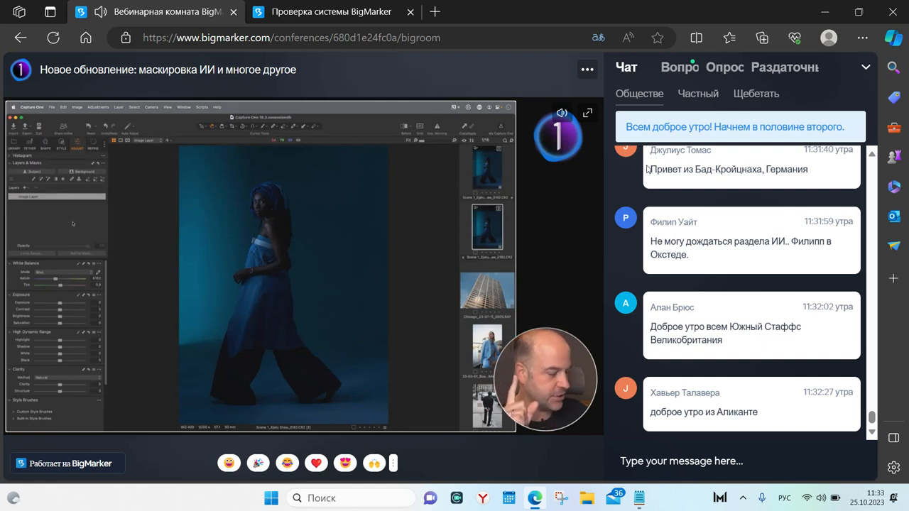
# Hide the webinar chat and enlarge the presentation to full screen.
pyautogui.click(866, 67)
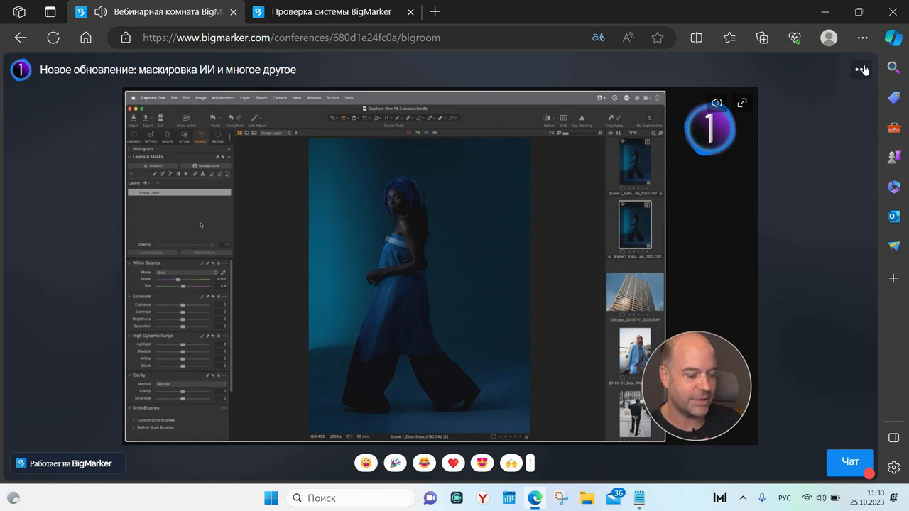
pyautogui.click(742, 105)
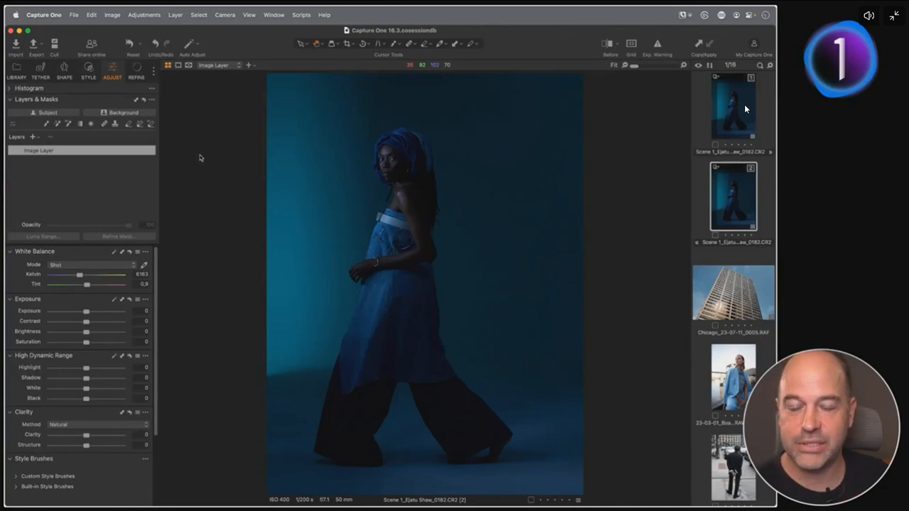
# Create AI subject and background mask layers on the walking woman photo, with the mask overlay displayed.
pyautogui.click(42, 112)
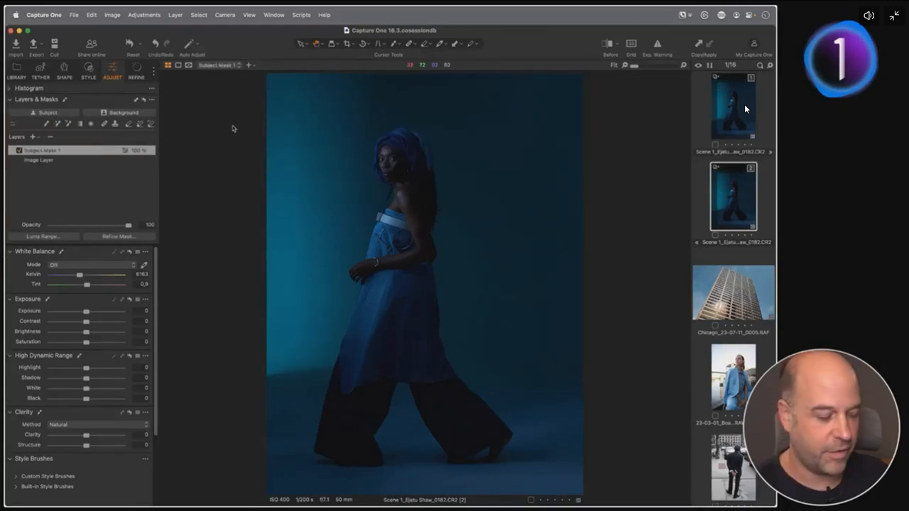
pyautogui.press('m')
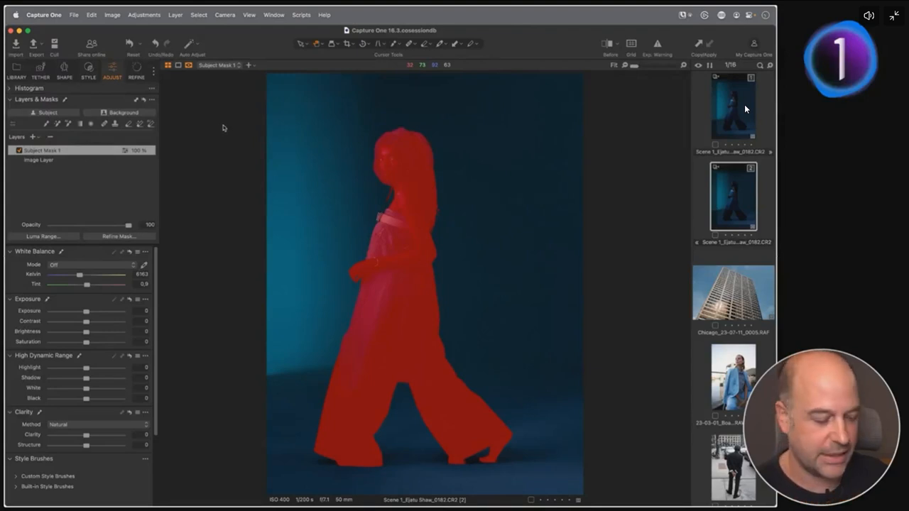
pyautogui.click(123, 113)
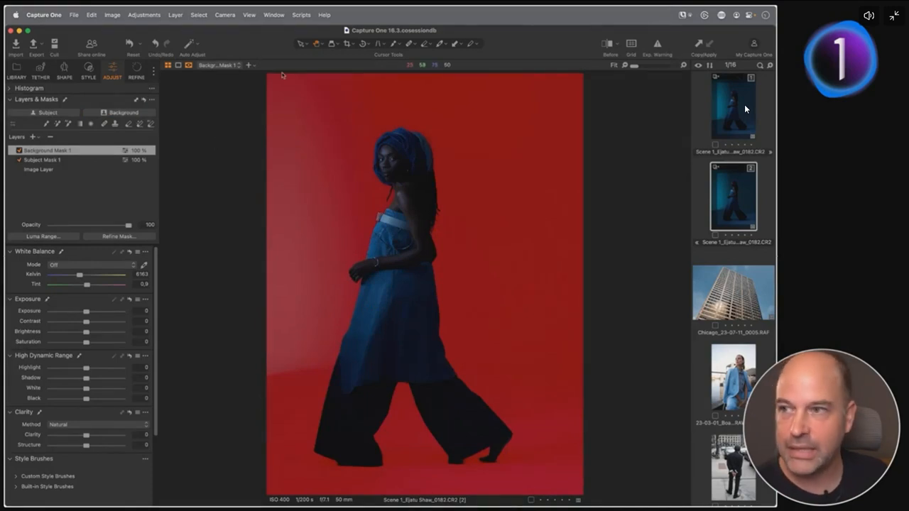
# Display the background mask in grayscale and inspect its edges around the woman from head to legs.
pyautogui.click(188, 64)
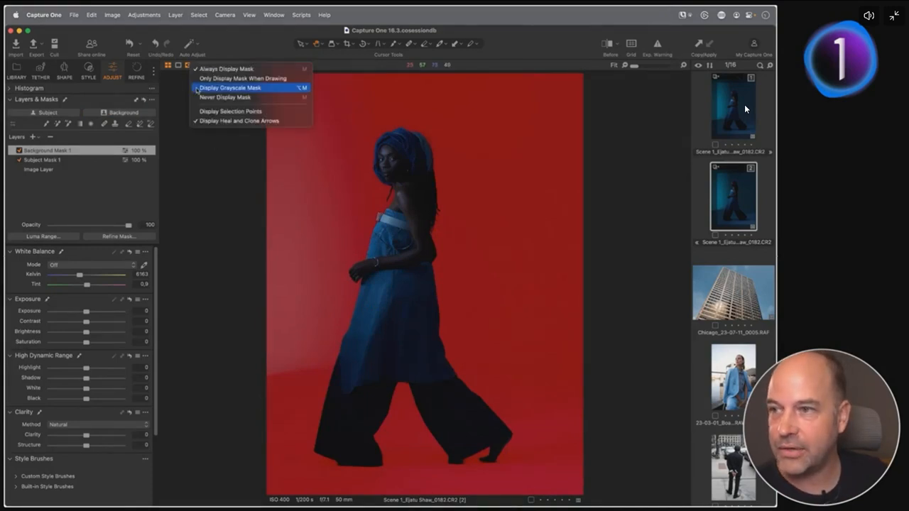
pyautogui.click(197, 88)
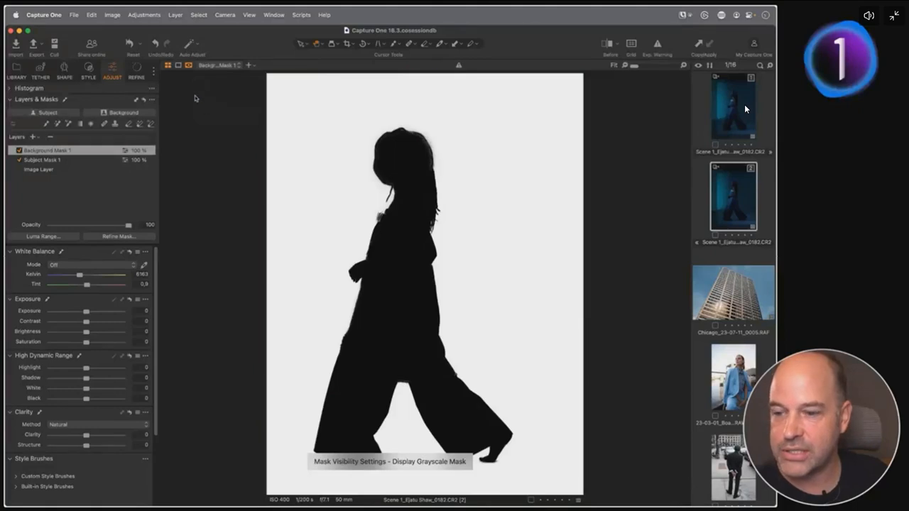
pyautogui.click(433, 178)
pyautogui.moveTo(401, 206); pyautogui.dragTo(391, 171)
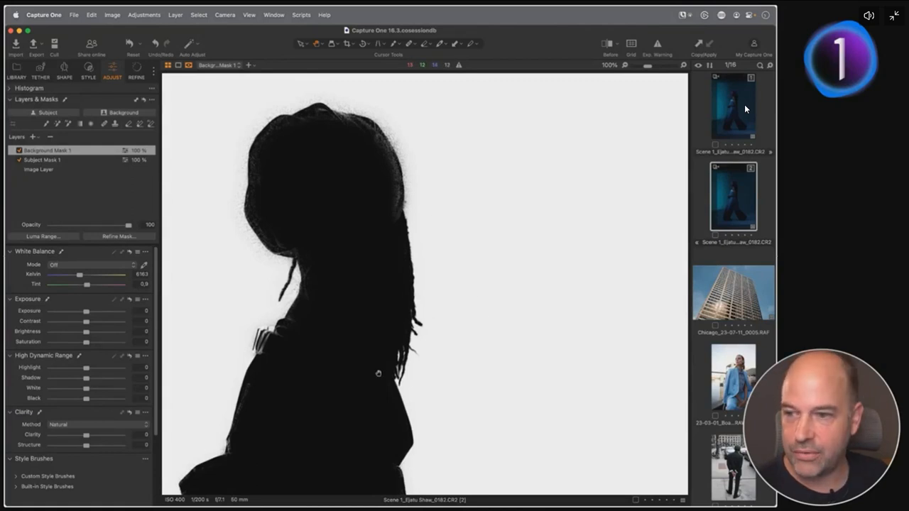
pyautogui.scroll(-5, 402, 369)
pyautogui.scroll(-5, 420, 321)
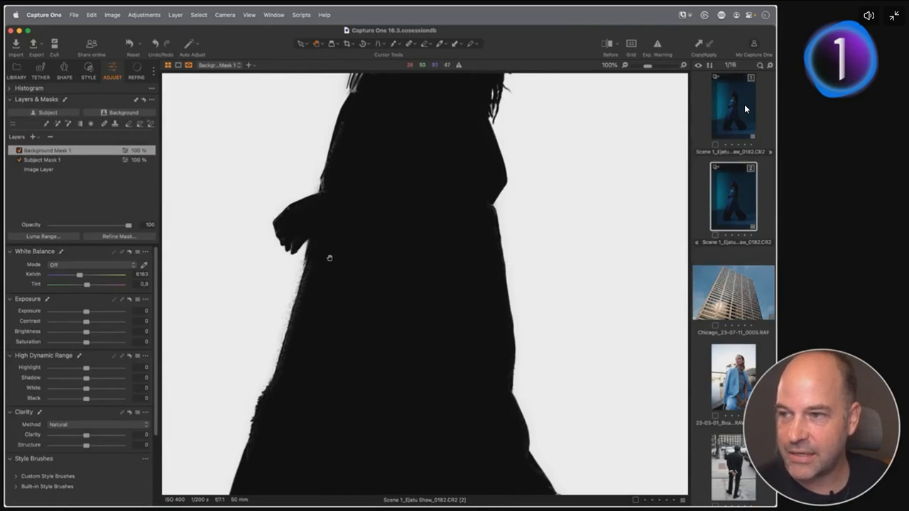
pyautogui.scroll(-5, 341, 288)
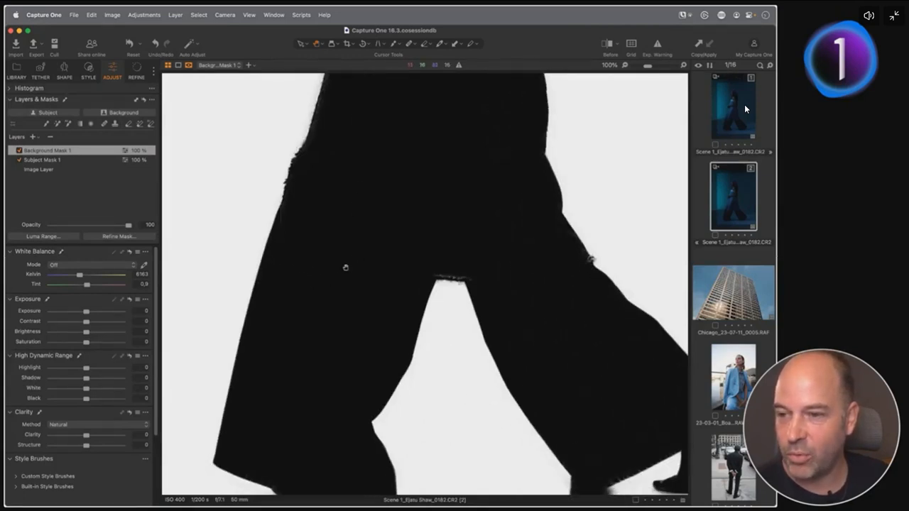
pyautogui.scroll(-3, 355, 198)
pyautogui.scroll(10, 355, 255)
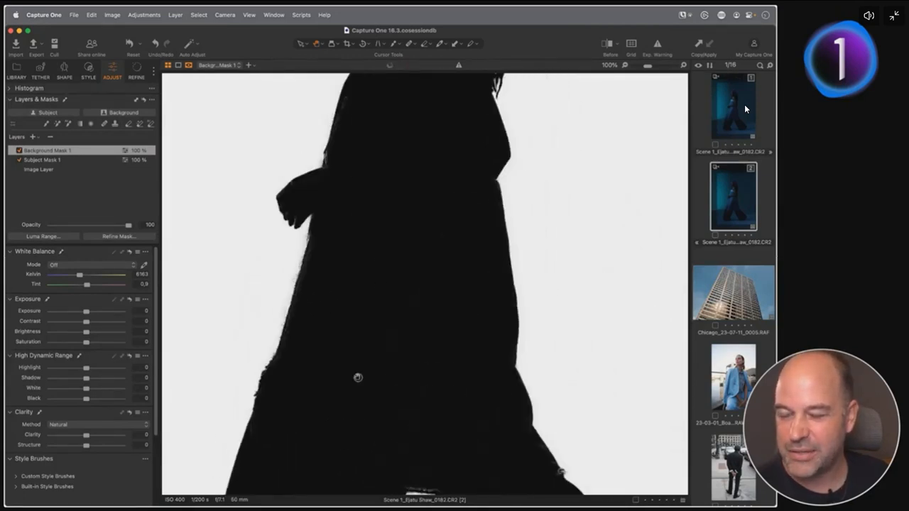
pyautogui.scroll(1, 407, 326)
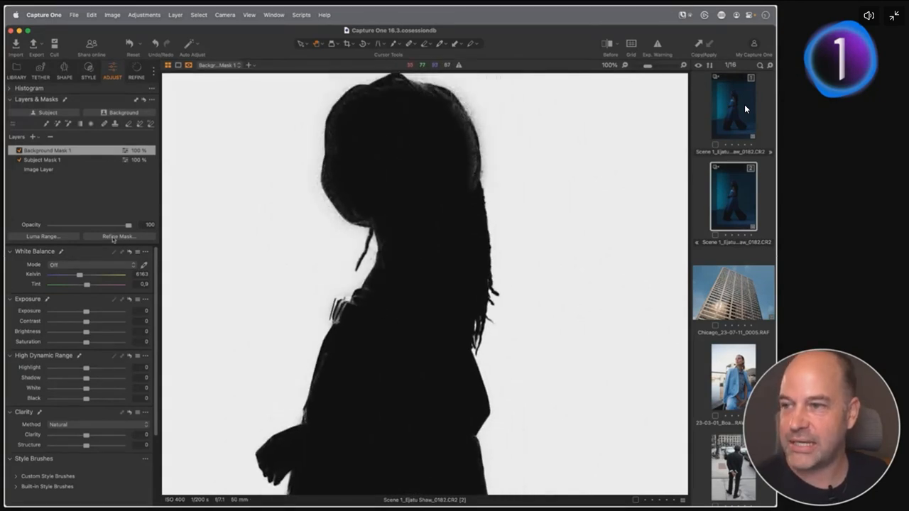
# Try refining the background mask with a radius of 109 and then 21, and discard the refinement.
pyautogui.click(118, 239)
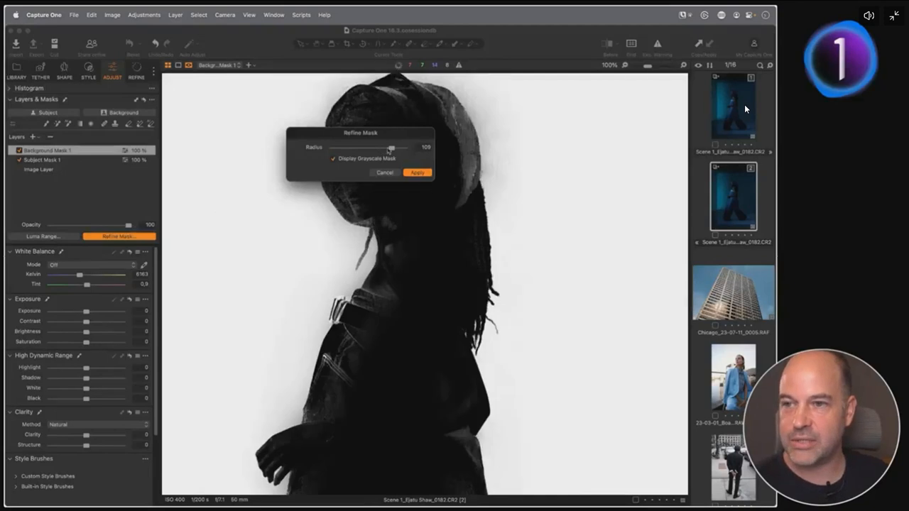
pyautogui.moveTo(391, 148); pyautogui.dragTo(371, 149)
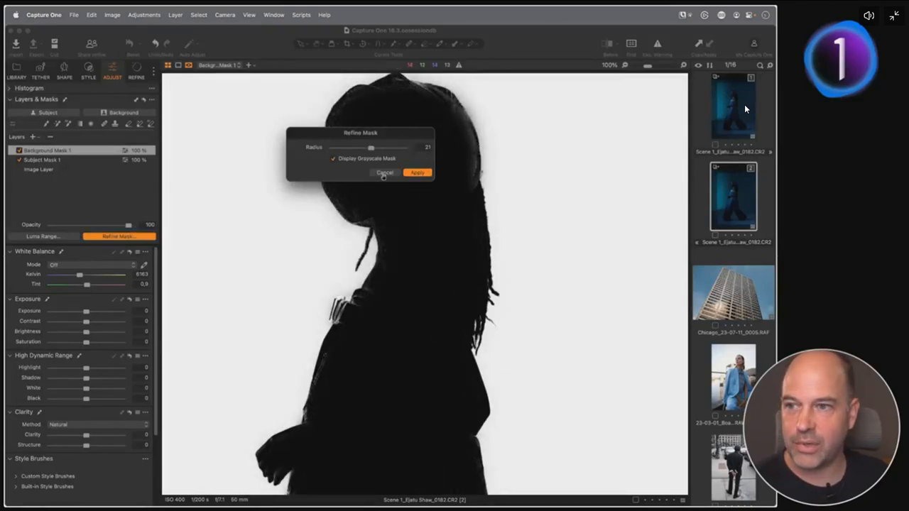
pyautogui.click(384, 173)
# Show the whole walking woman photo with the mask display turned off.
pyautogui.doubleClick(351, 232)
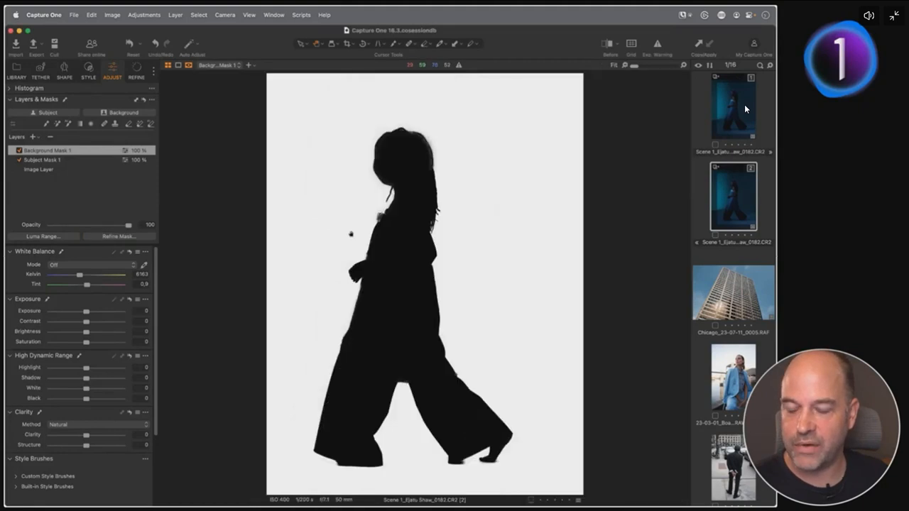
pyautogui.press('m')
pyautogui.press('m')
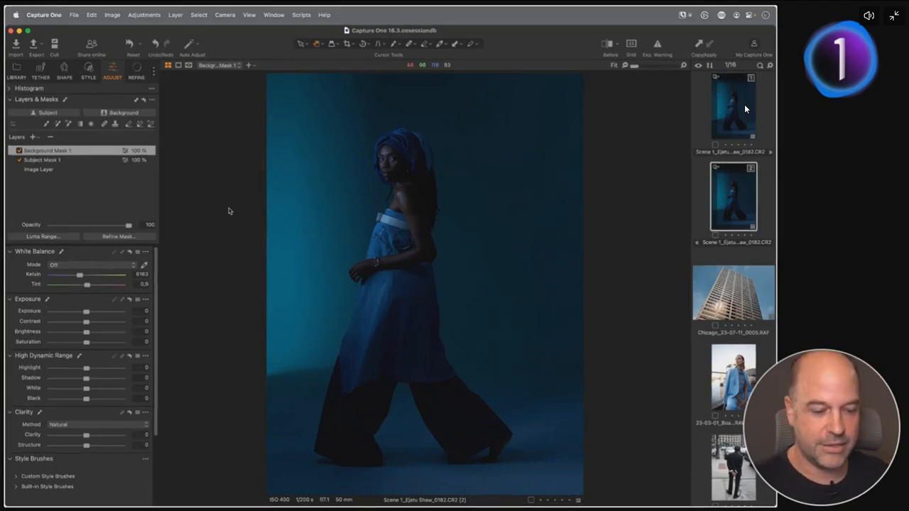
# Open Chicago_23-07-11_0005.RAF and create an AI subject mask for the building.
pyautogui.press('super+alt+v')
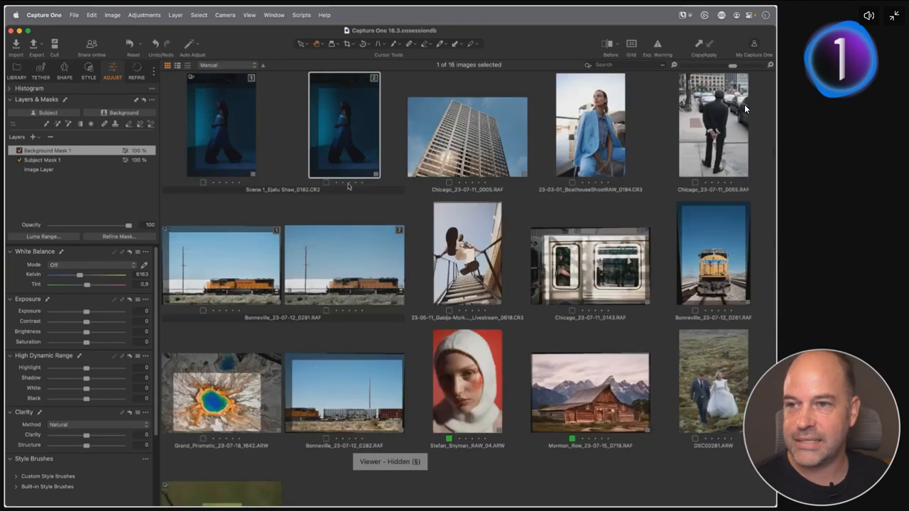
pyautogui.press('super+alt+v')
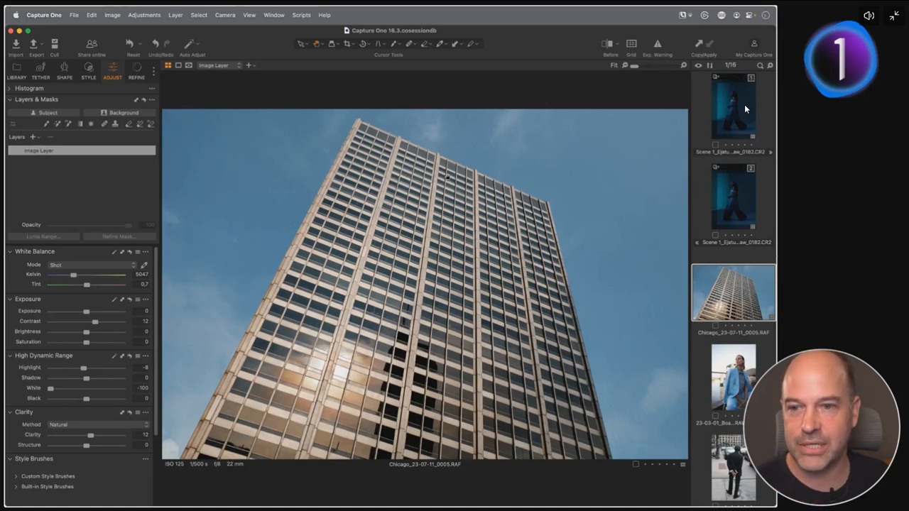
pyautogui.click(62, 113)
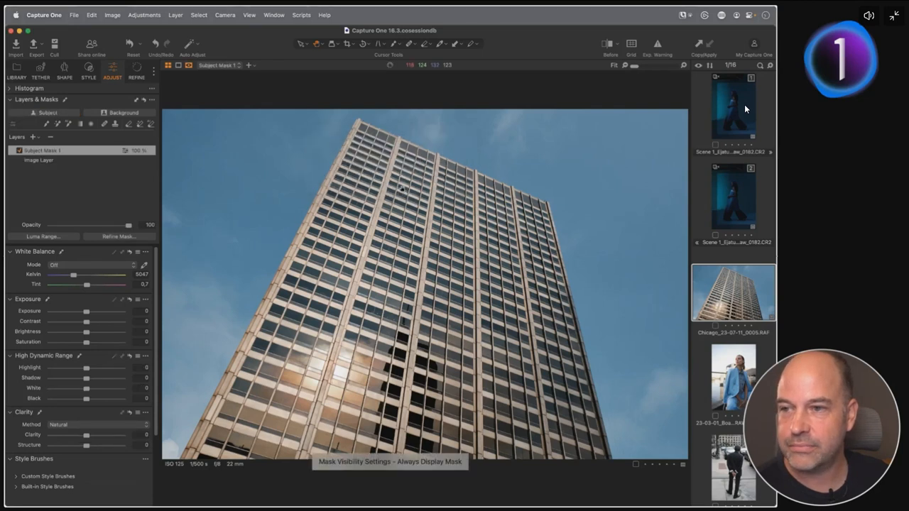
# Check the building mask's roof edge in grayscale.
pyautogui.hotkey('alt', 'm')
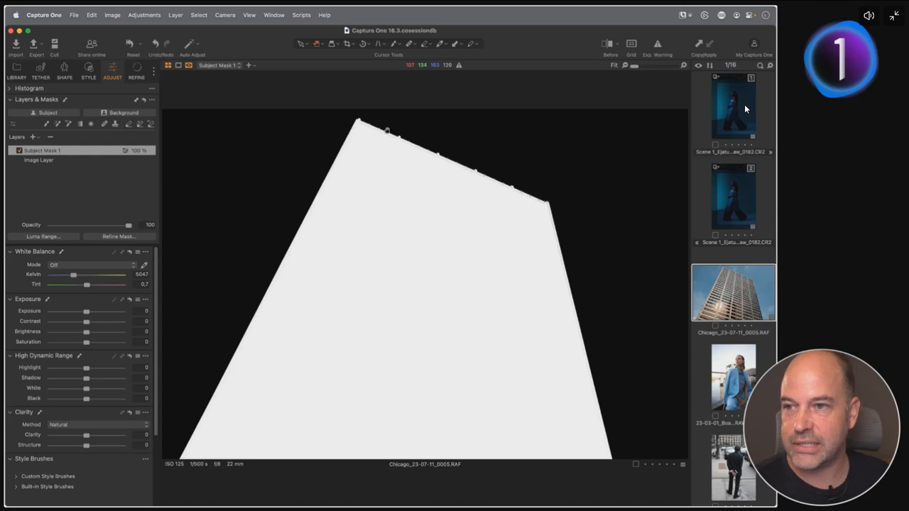
pyautogui.doubleClick(387, 131)
pyautogui.doubleClick(461, 208)
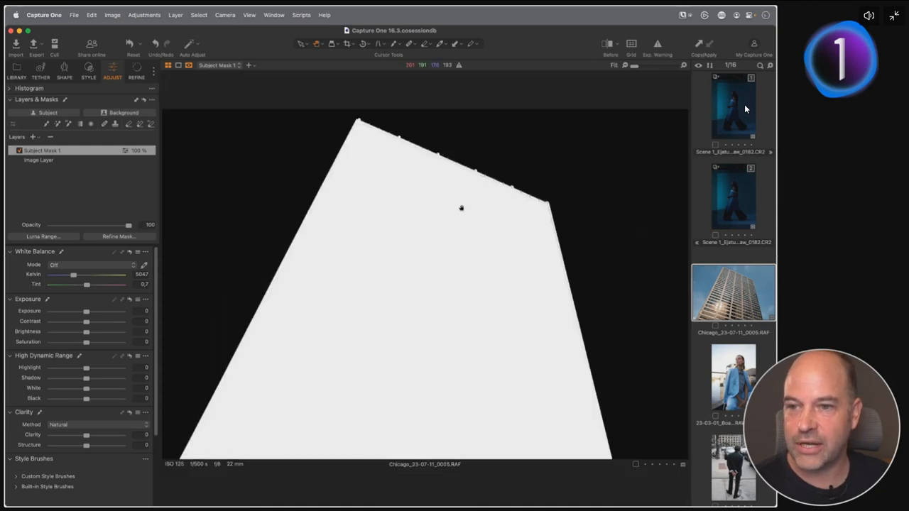
# Hide the mask display and set the Clarity of the building's subject mask layer to 32.
pyautogui.hotkey('alt', 'm')
pyautogui.hotkey('alt', 'm')
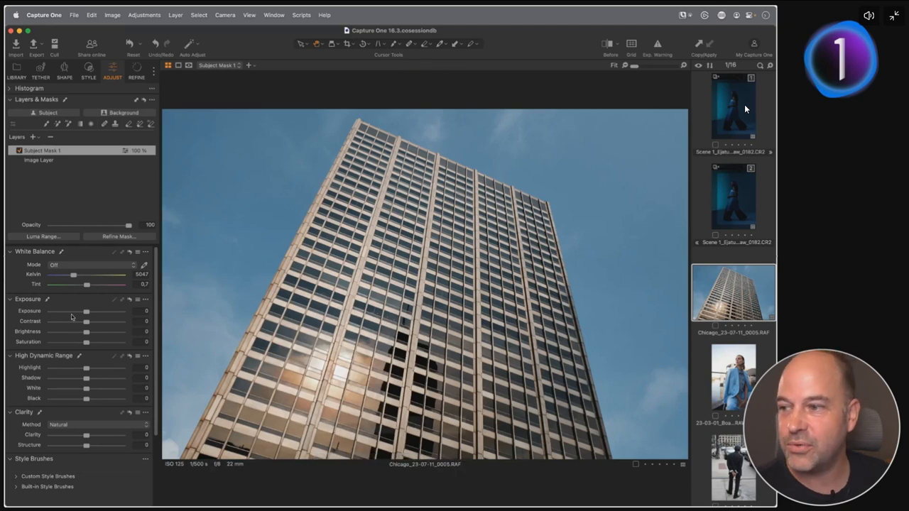
pyautogui.moveTo(86, 434); pyautogui.dragTo(99, 437)
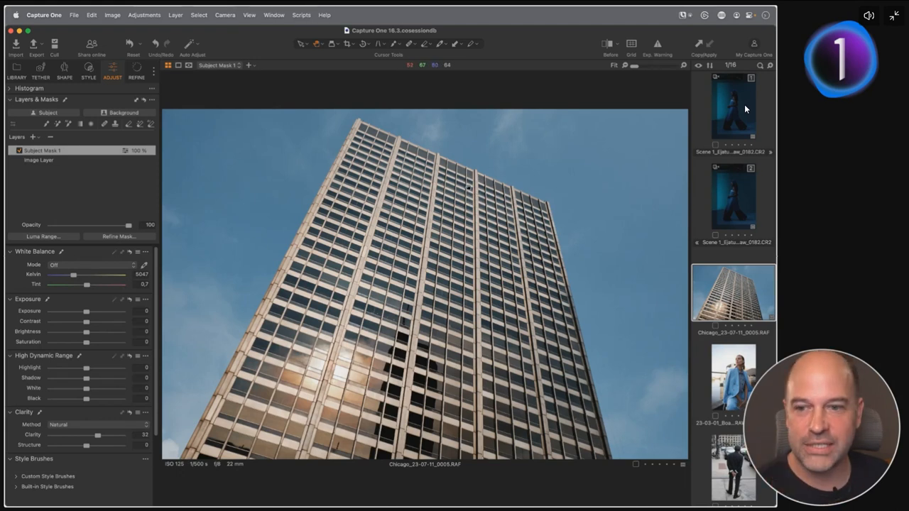
# Open Chicago_23-07-11_0055.RAF, the street photo of a man seen from behind, from the thumbnail overview.
pyautogui.press('super+shift+v')
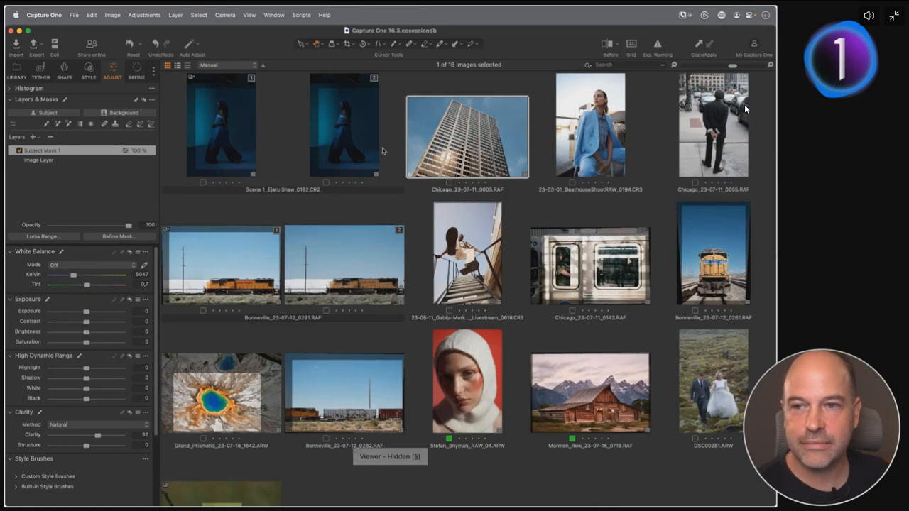
pyautogui.press('super+shift+v')
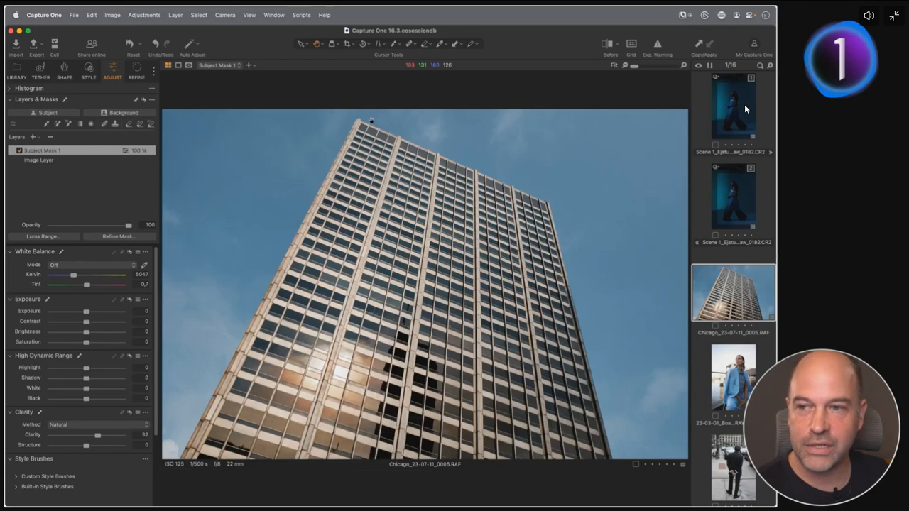
pyautogui.press('super+shift+v')
pyautogui.click(746, 108)
pyautogui.press('super+shift+v')
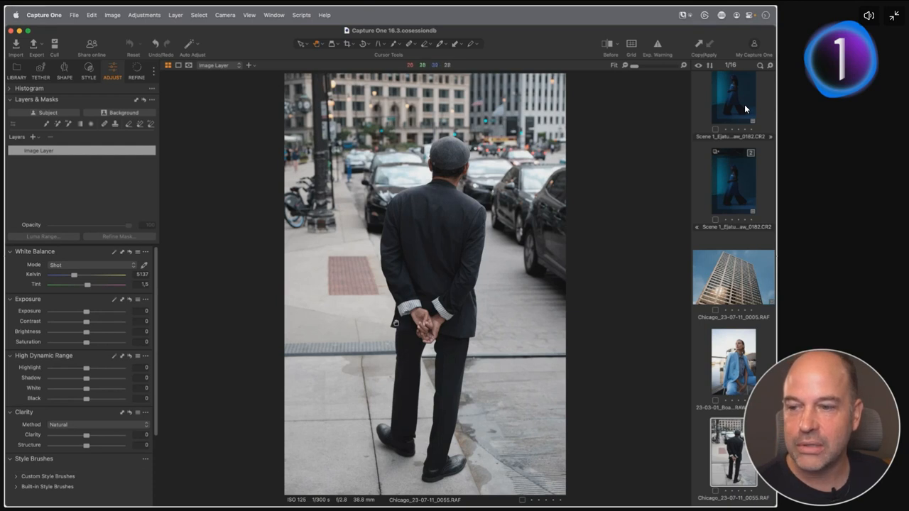
# Create an AI subject mask for the man, check it in grayscale and hide the mask display.
pyautogui.click(53, 113)
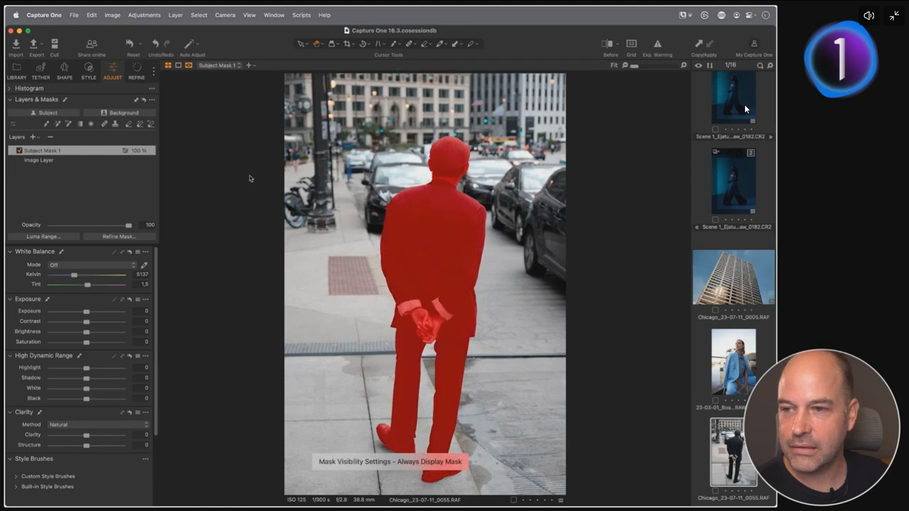
pyautogui.hotkey('alt', 'm')
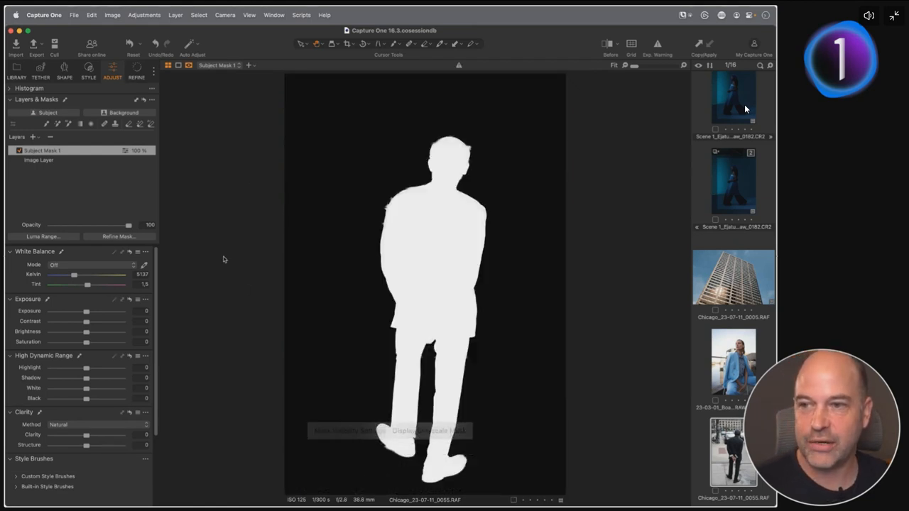
pyautogui.hotkey('alt', 'm')
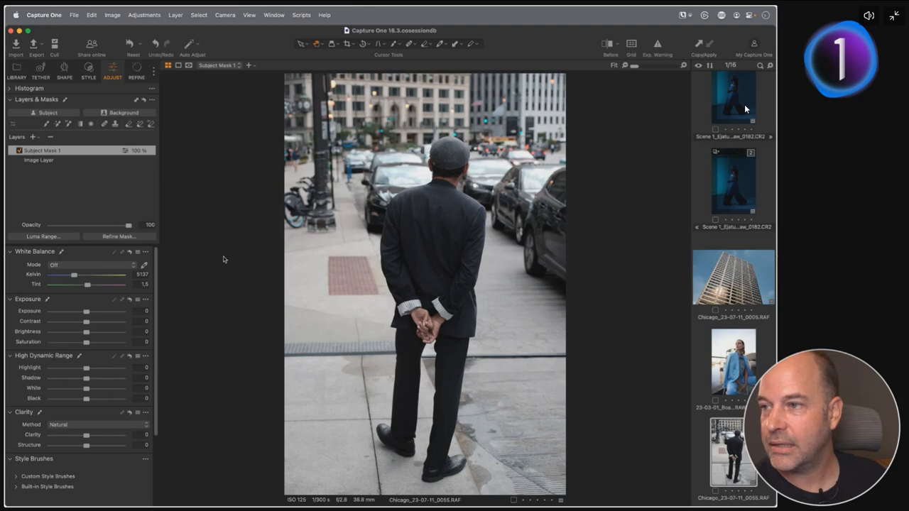
# Add an AI background mask layer to the street photo and check its overlay before hiding it.
pyautogui.click(108, 113)
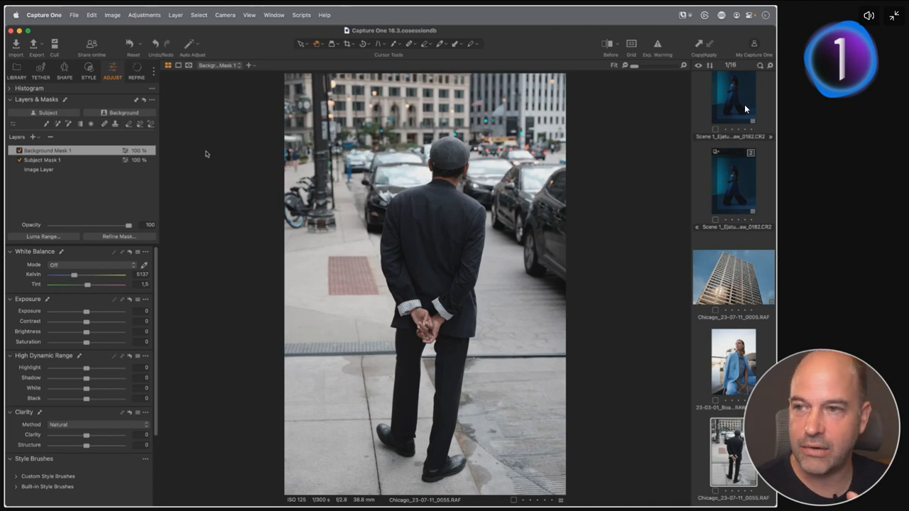
pyautogui.press('m')
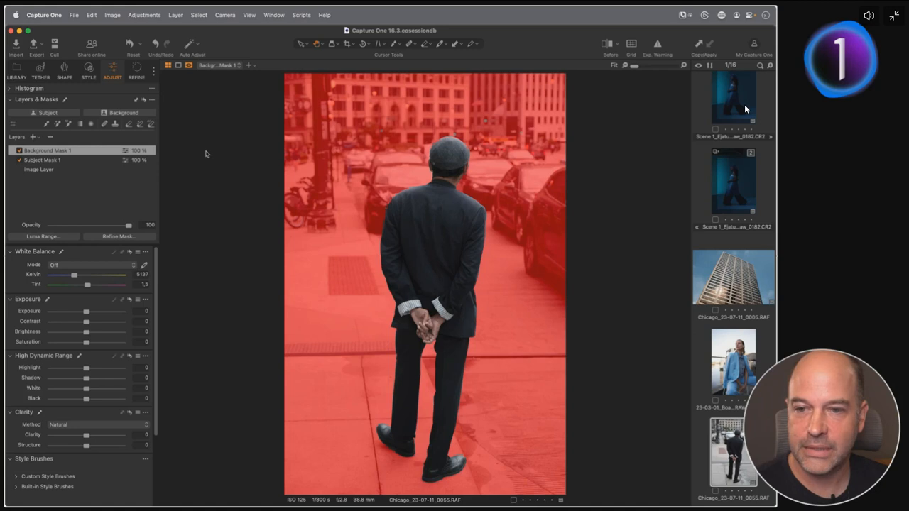
pyautogui.press('m')
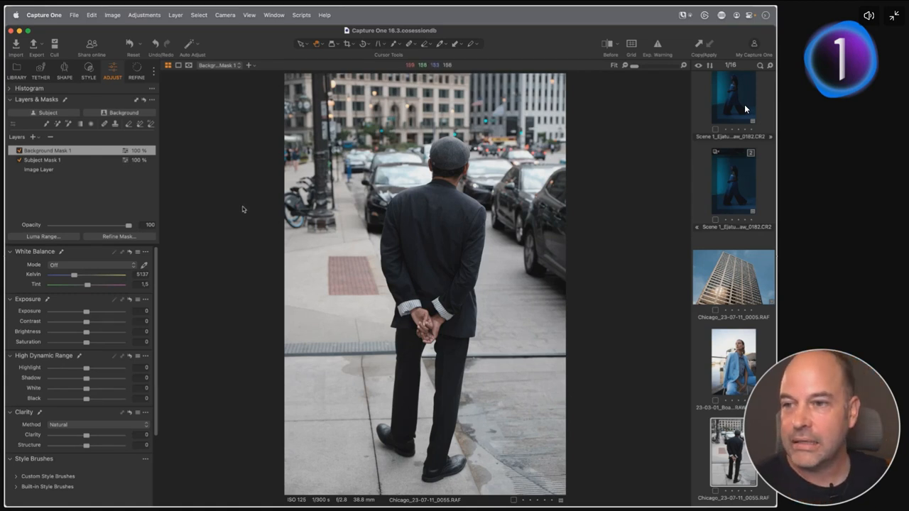
# Open 23-03-01_BoathouseShootRAW_0194.CR3, the portrait in the light blue suit, from the thumbnail overview.
pyautogui.press('section')
pyautogui.click(587, 122)
pyautogui.press('section')
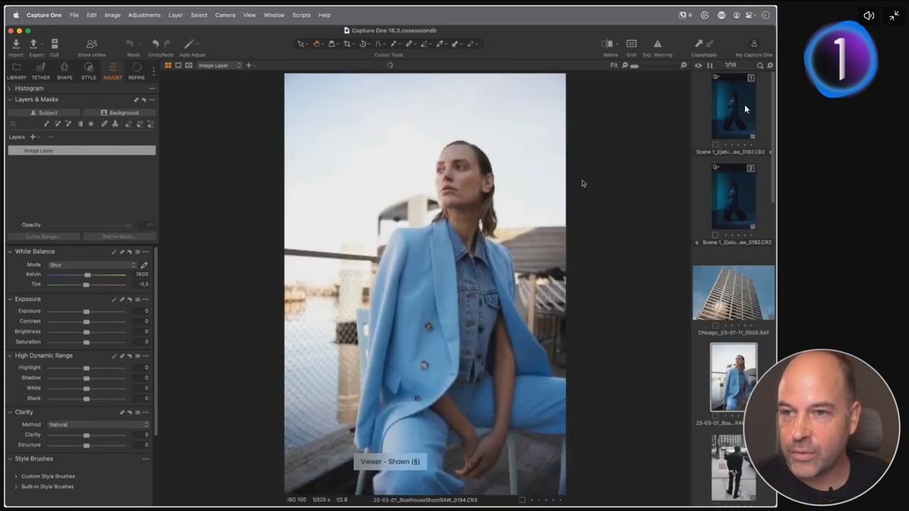
# Set the mask visibility to Always Display Mask and create an AI subject mask for the seated woman.
pyautogui.click(188, 65)
pyautogui.click(227, 69)
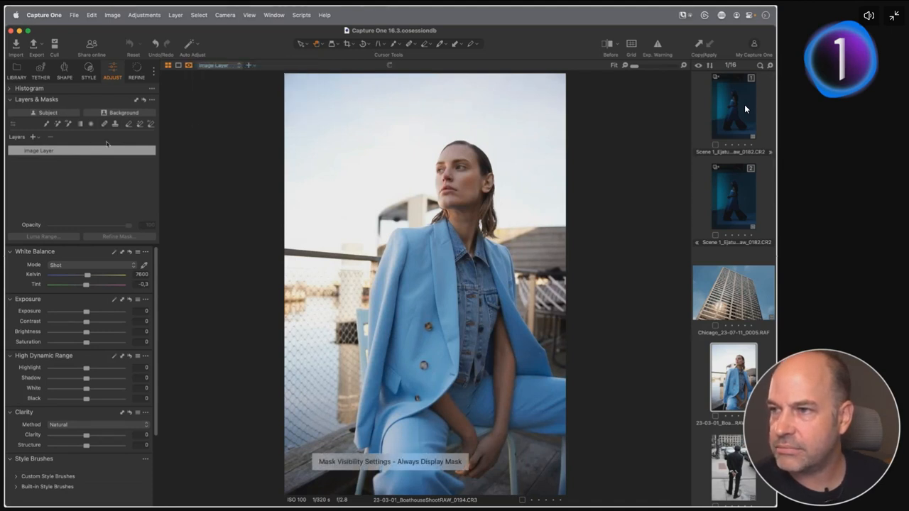
pyautogui.click(67, 112)
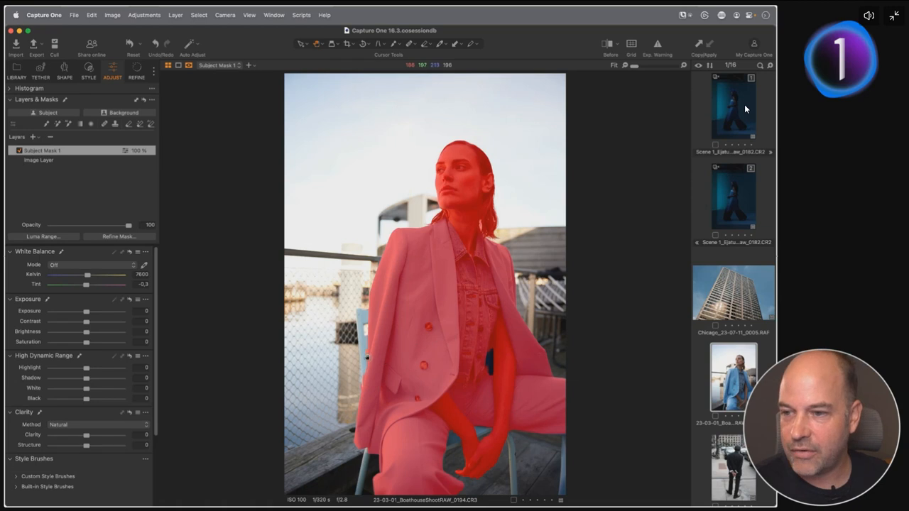
# Inspect the subject mask's overlay along the jacket's edge beside the chair at 100%, and check the mask in grayscale.
pyautogui.doubleClick(372, 357)
pyautogui.moveTo(462, 323); pyautogui.dragTo(432, 246)
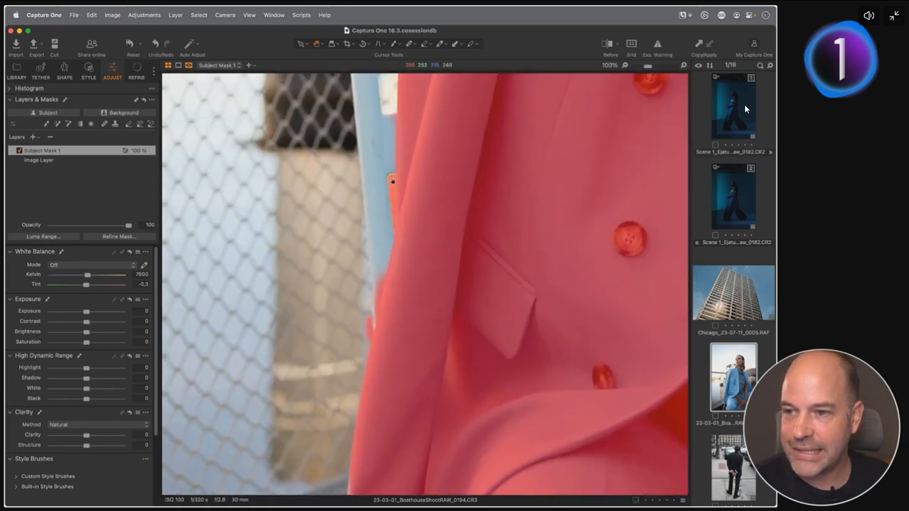
pyautogui.doubleClick(405, 223)
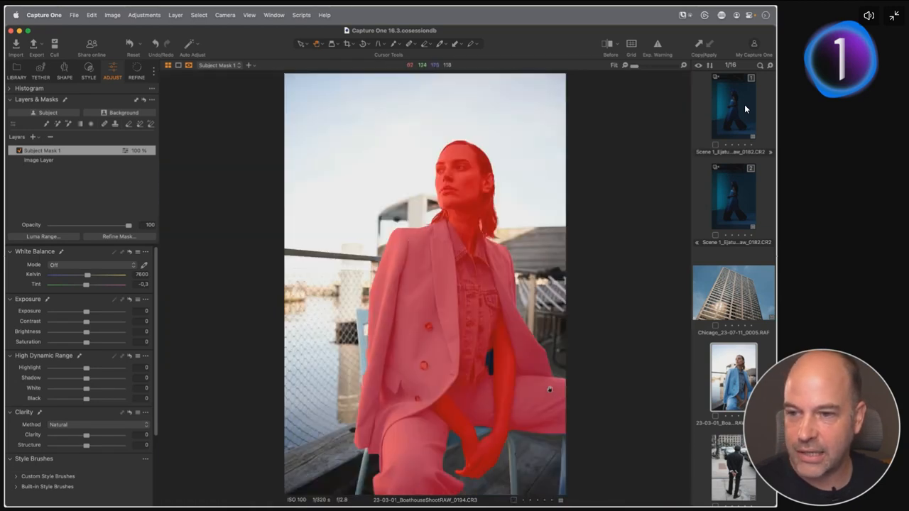
pyautogui.hotkey('alt', 'm')
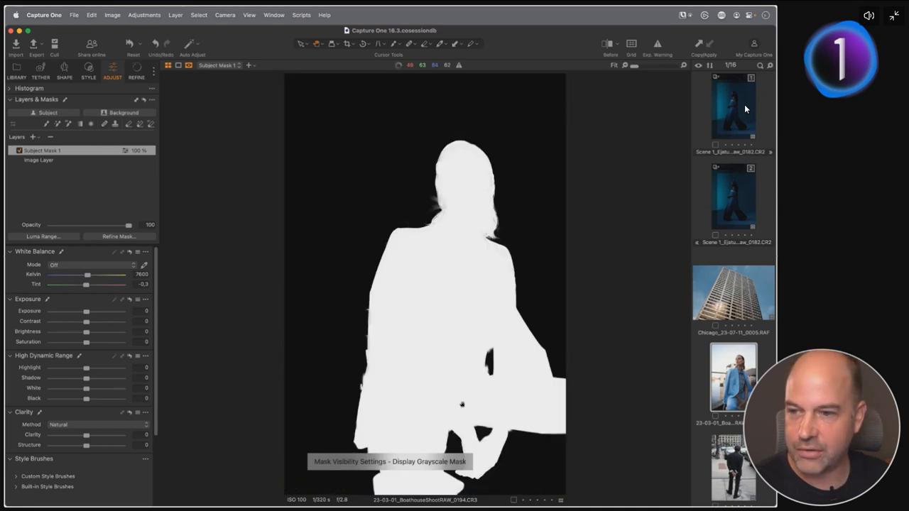
pyautogui.hotkey('alt', 'm')
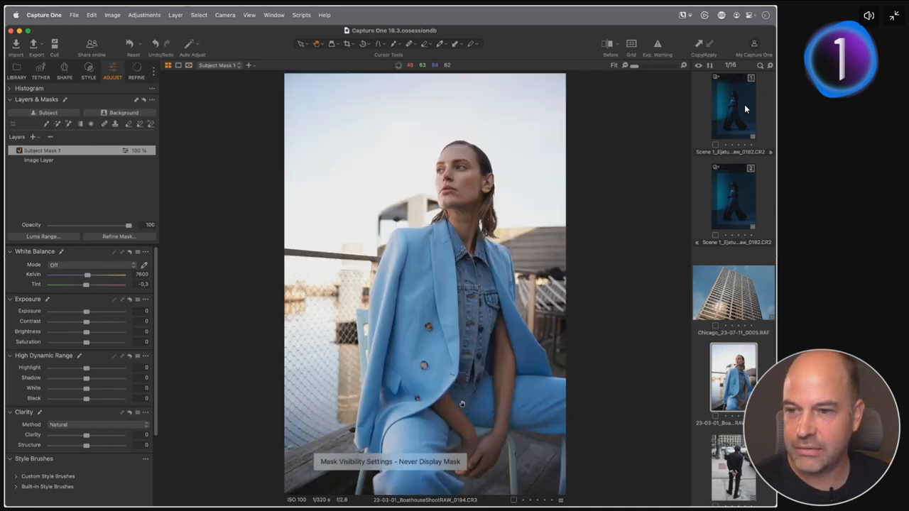
# Compare the chair and sleeve edge with and without the red mask overlay at 100%, ending on Always Display Mask.
pyautogui.hotkey('alt', 'm')
pyautogui.hotkey('alt', 'm')
pyautogui.hotkey('alt', 'm')
pyautogui.hotkey('alt', 'm')
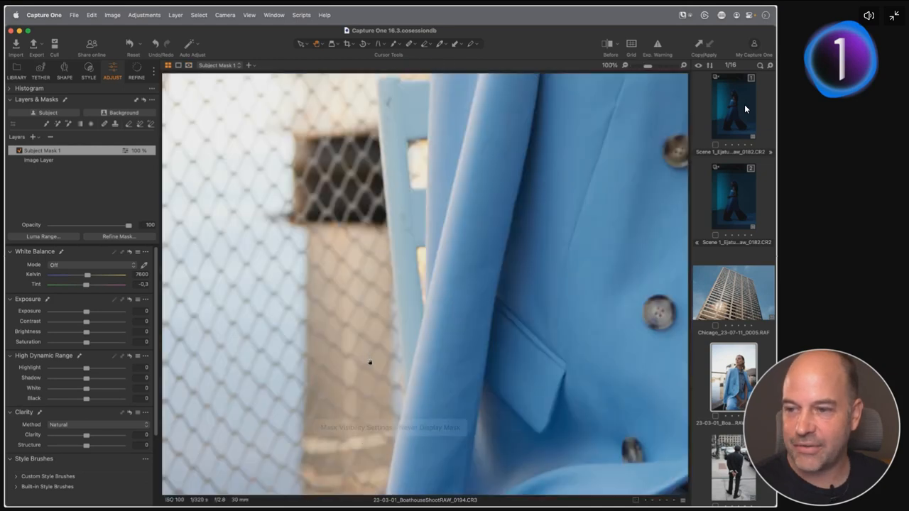
pyautogui.click(367, 357)
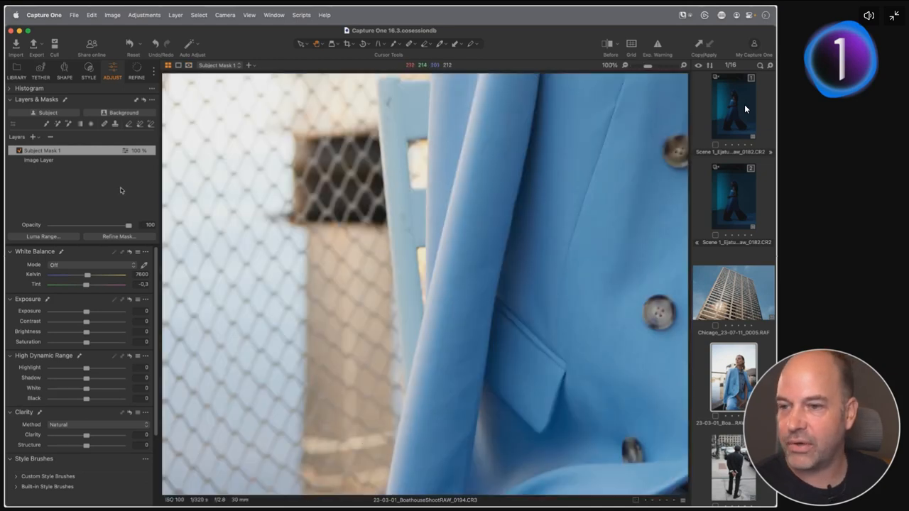
pyautogui.hotkey('alt', 'm')
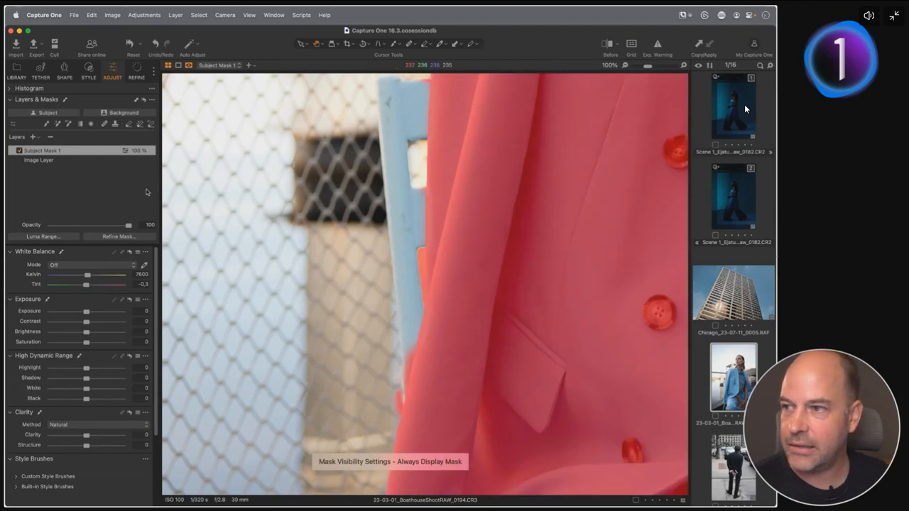
# Erase the chair-back spill from the subject mask with the Magic Eraser and fill the gap beside the woman's arm with the Magic Brush.
pyautogui.click(150, 125)
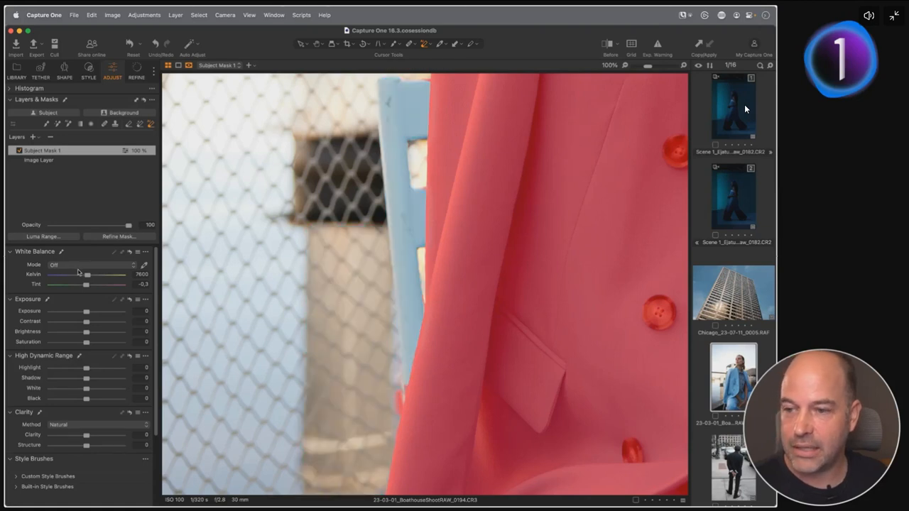
pyautogui.hscroll(10, 426, 305)
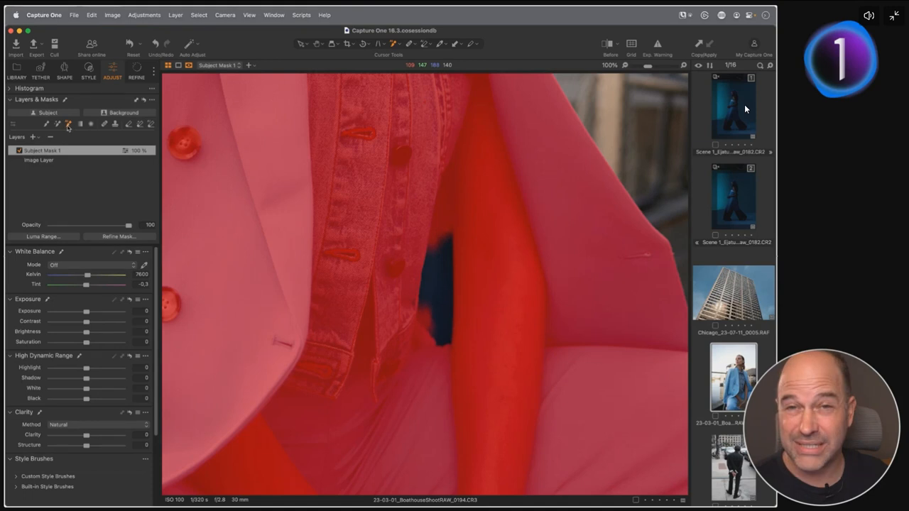
pyautogui.click(432, 286)
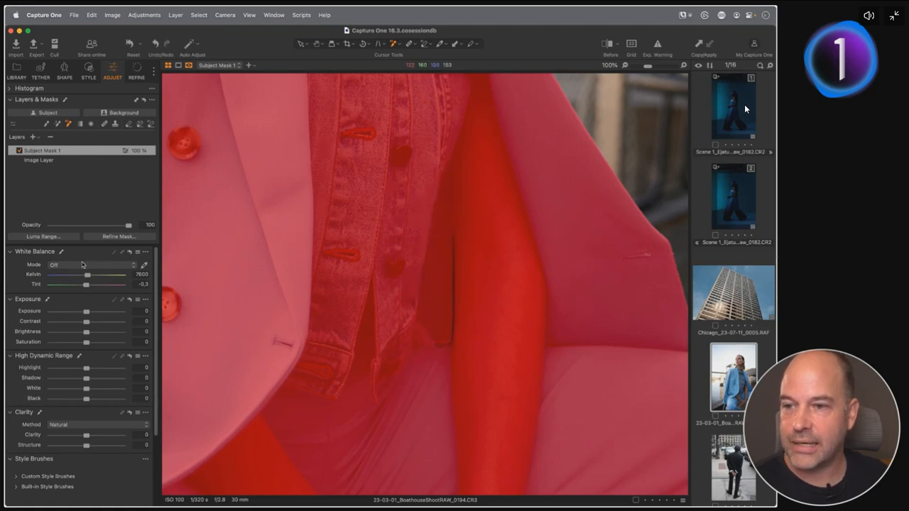
pyautogui.moveTo(440, 239); pyautogui.dragTo(482, 375)
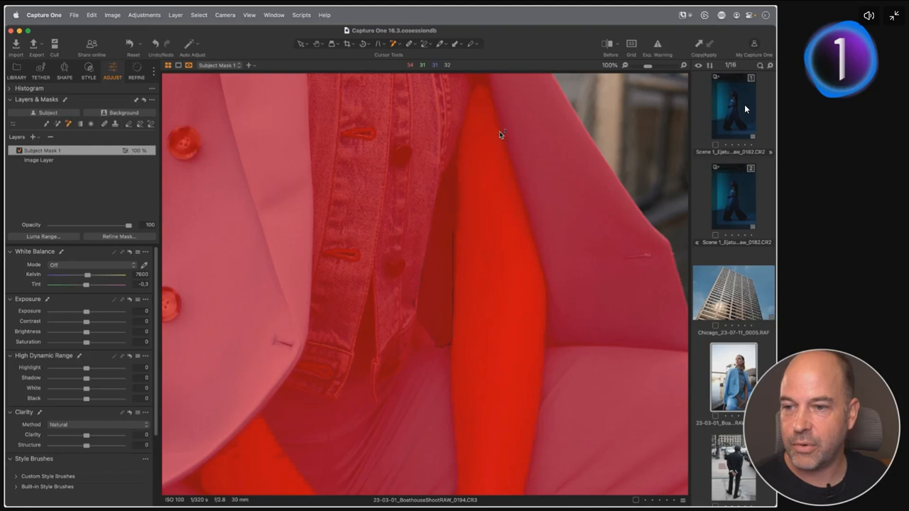
pyautogui.press('super+0')
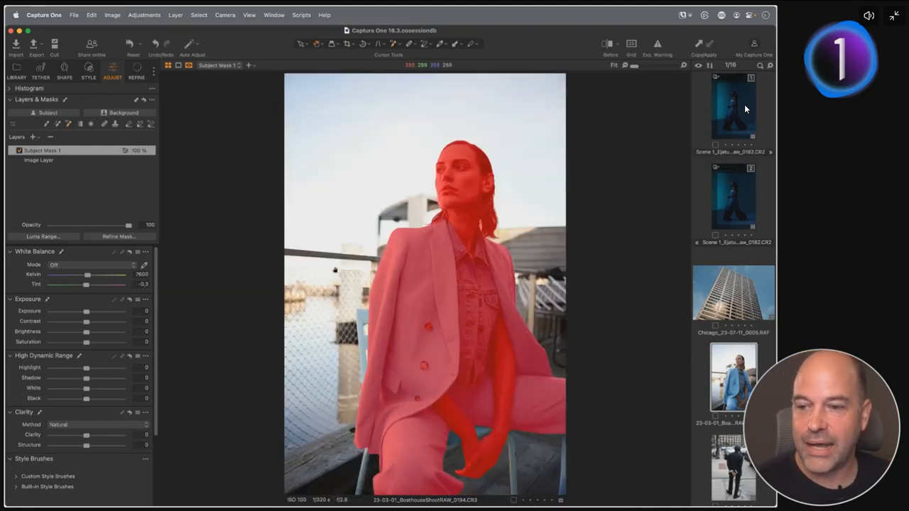
# Hide the mask display and set the subject mask layer's white balance to 9232 Kelvin.
pyautogui.press('m')
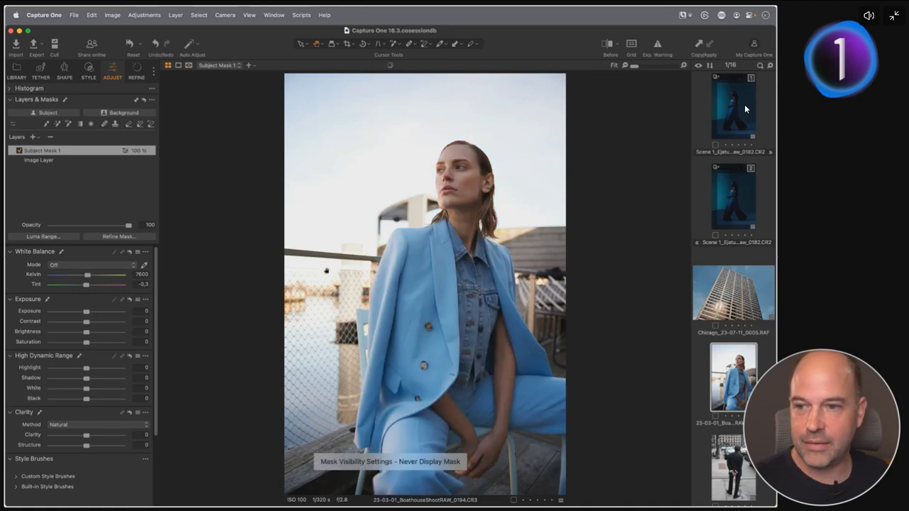
pyautogui.moveTo(87, 275); pyautogui.dragTo(95, 277)
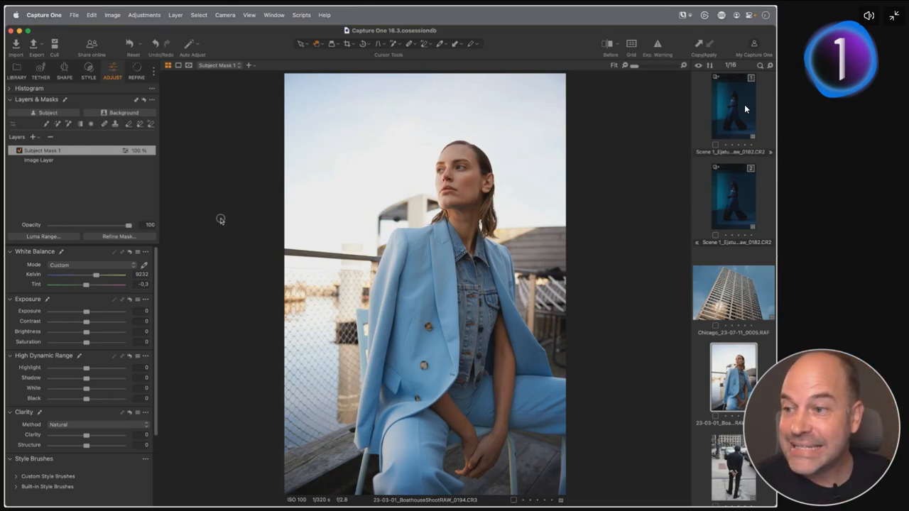
# Open the second variant of Bonneville_23-07-12_0291.RAF from the thumbnail overview and examine the utility pole and its wires at 100%.
pyautogui.press('section')
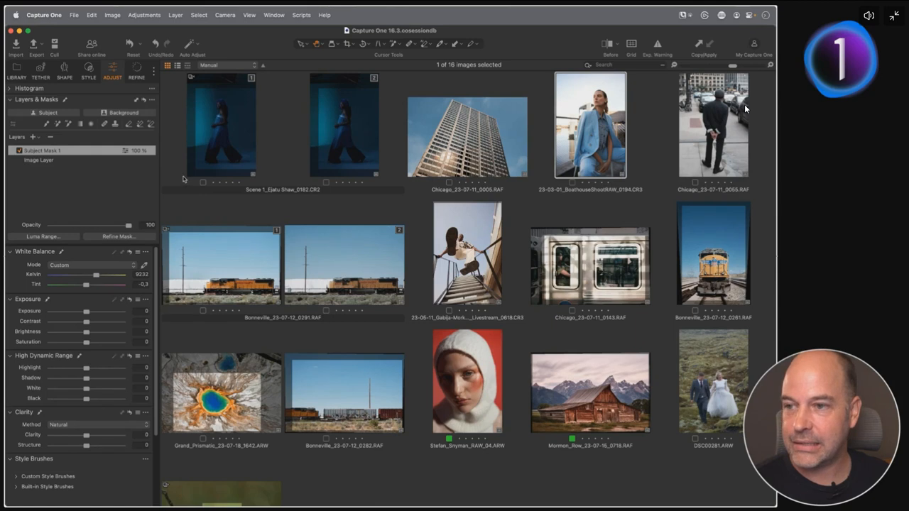
pyautogui.click(330, 269)
pyautogui.press('section')
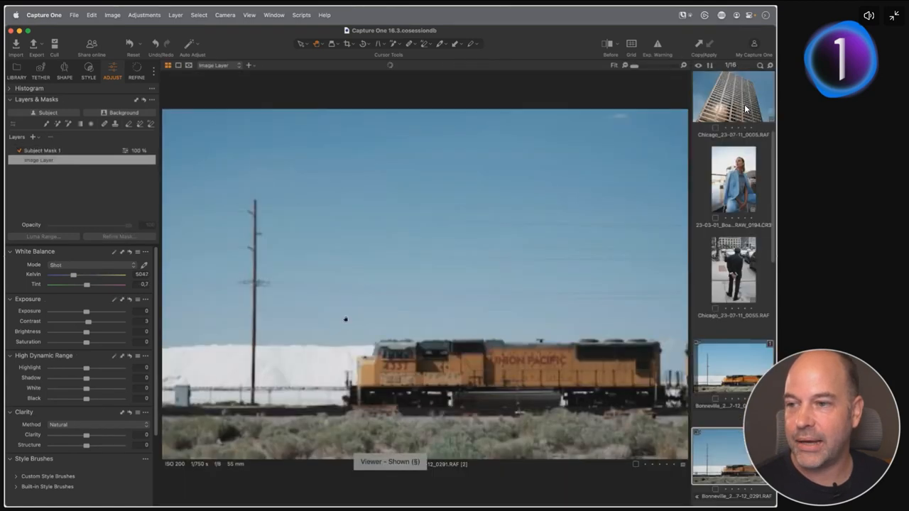
pyautogui.doubleClick(256, 218)
pyautogui.moveTo(438, 339); pyautogui.dragTo(455, 213)
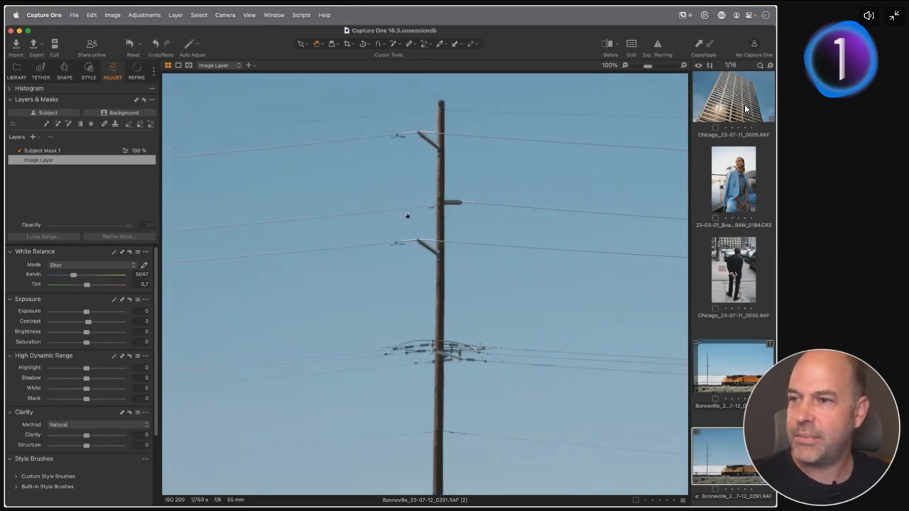
pyautogui.doubleClick(420, 230)
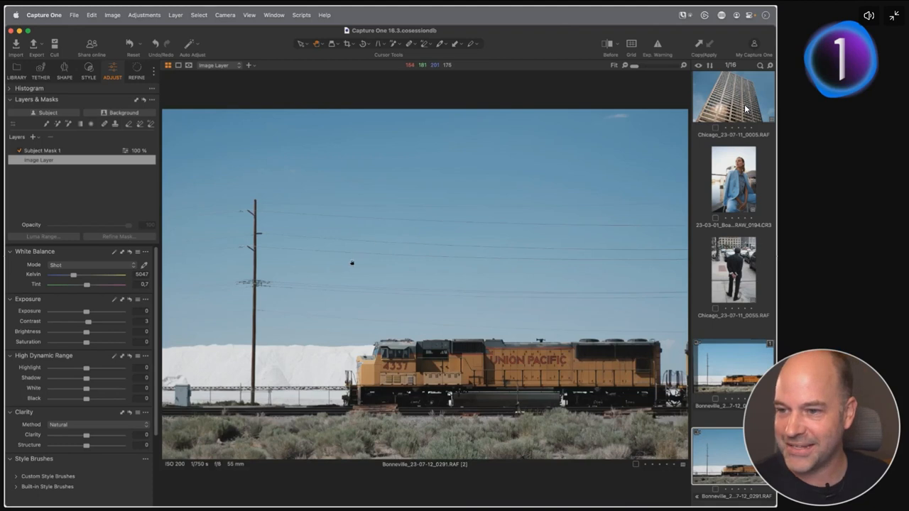
# Replace the existing mask layer with a new AI subject mask of the locomotive, and check it as overlay and in grayscale before hiding it.
pyautogui.click(141, 100)
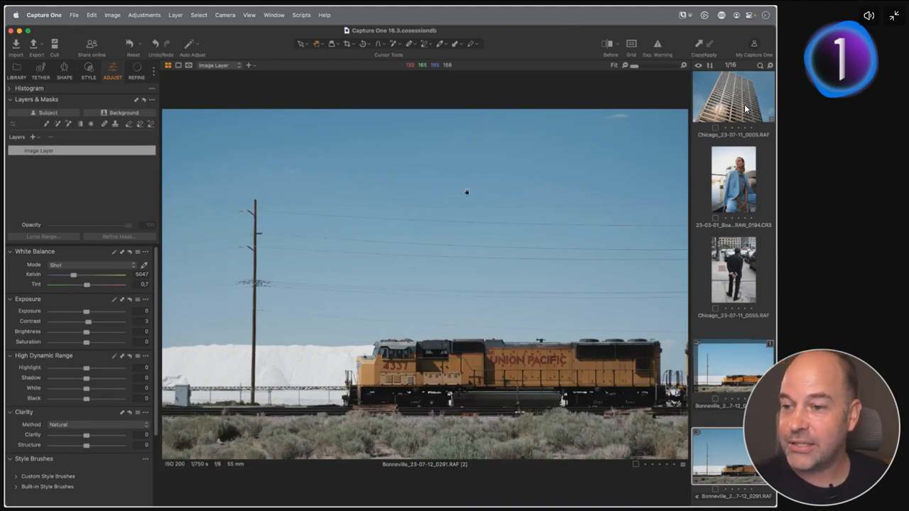
pyautogui.click(48, 112)
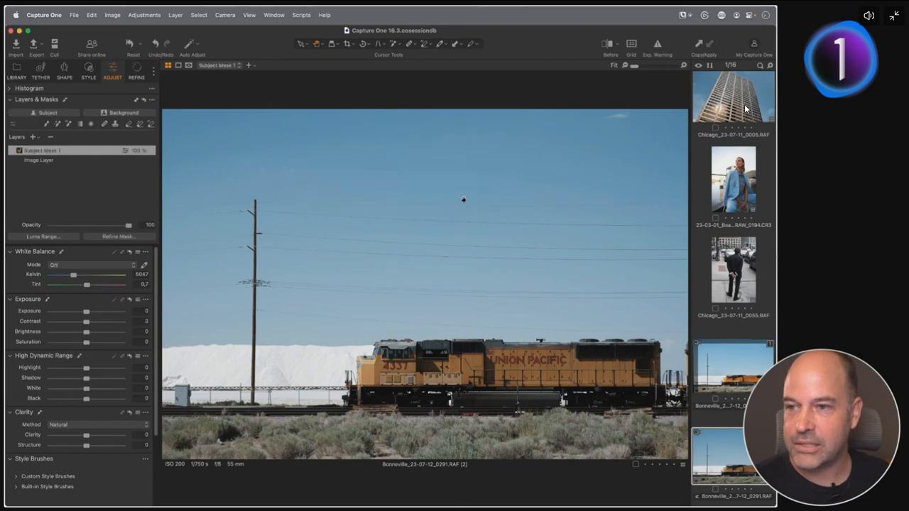
pyautogui.press('m')
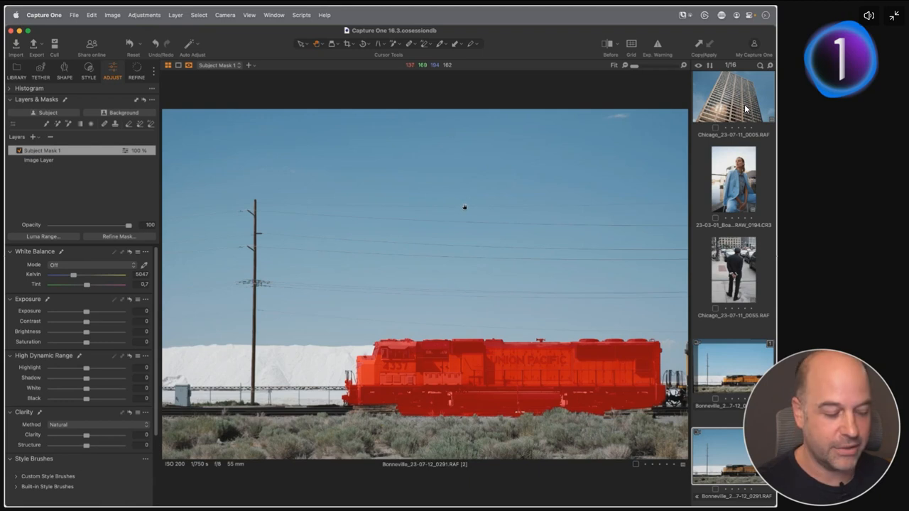
pyautogui.press('m')
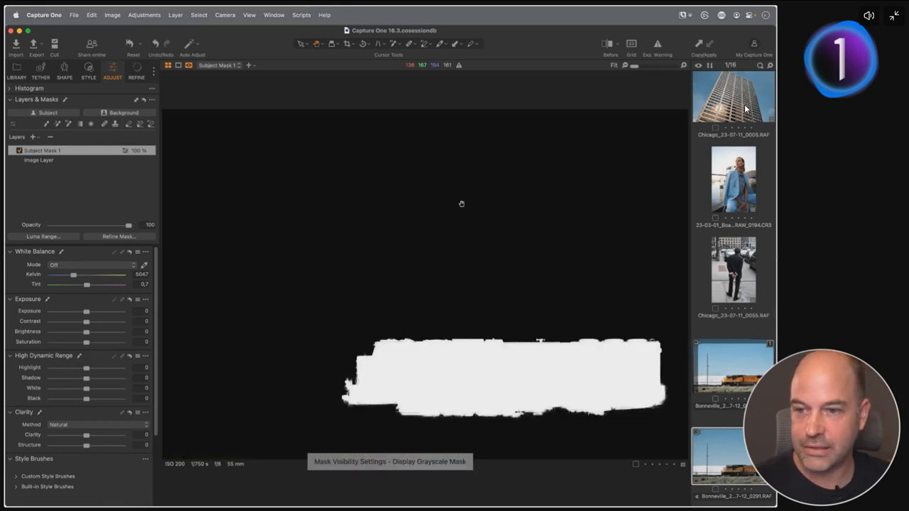
pyautogui.press('m')
pyautogui.press('m')
pyautogui.press('m')
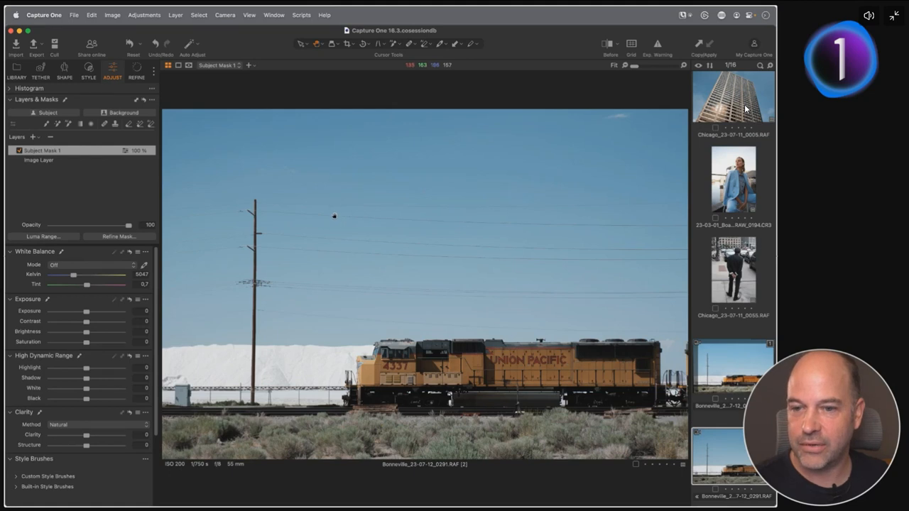
# On an adjustment layer of the photo's first variant, mask the sky with the Magic Brush and erase the white mound with the Magic Eraser.
pyautogui.click(32, 138)
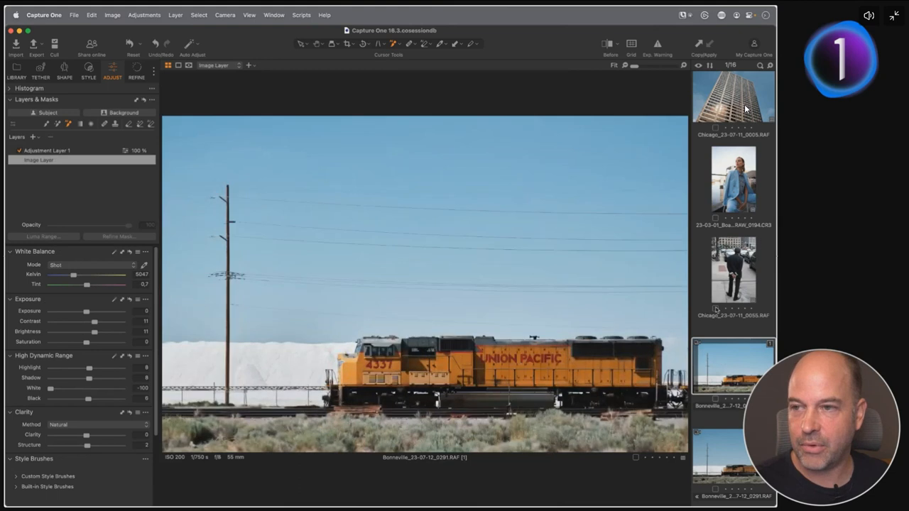
pyautogui.click(304, 153)
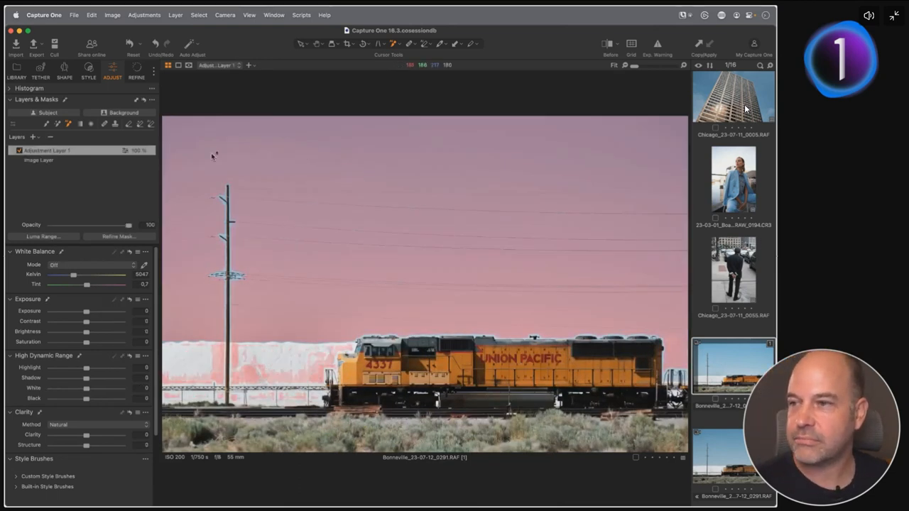
pyautogui.press('m')
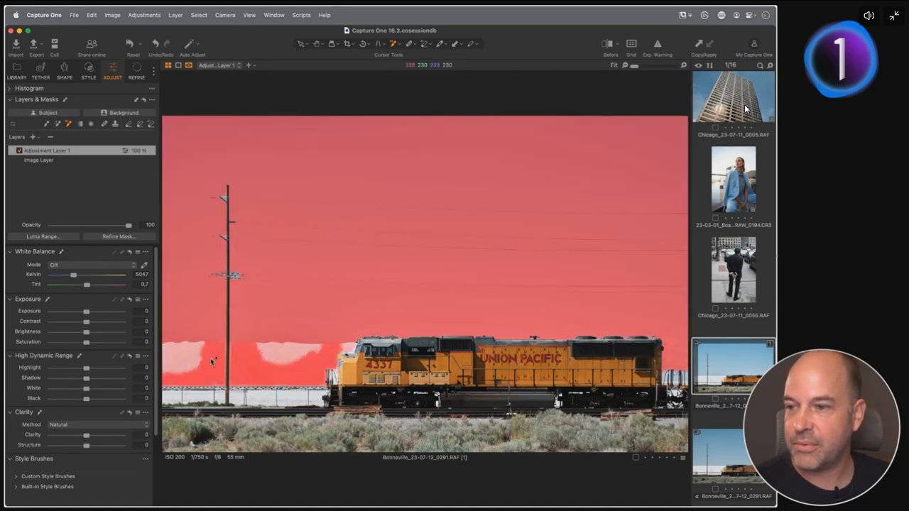
pyautogui.click(150, 125)
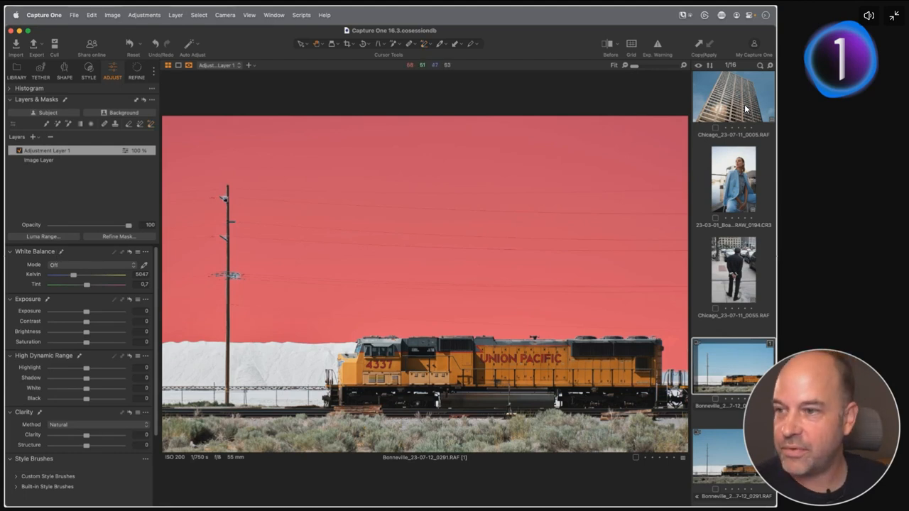
# Inspect the sky mask around the utility pole and along the overhead wires at 100%.
pyautogui.doubleClick(225, 200)
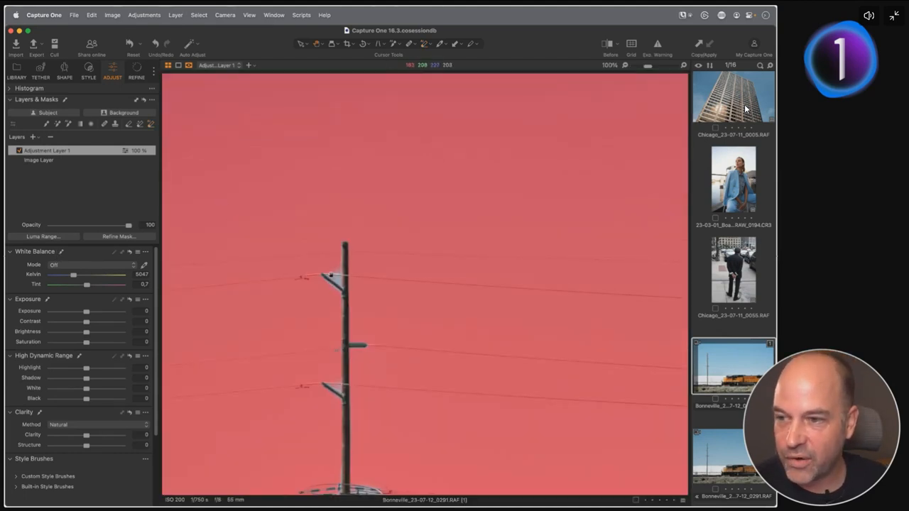
pyautogui.scroll(-5, 328, 273)
pyautogui.moveTo(342, 231); pyautogui.dragTo(336, 230)
pyautogui.moveTo(364, 315); pyautogui.dragTo(178, 318)
pyautogui.moveTo(497, 273); pyautogui.dragTo(306, 287)
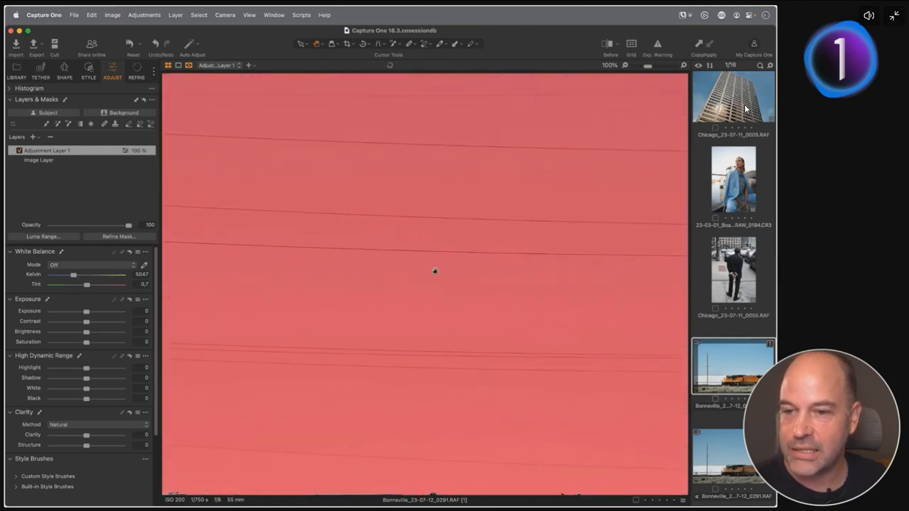
pyautogui.doubleClick(340, 283)
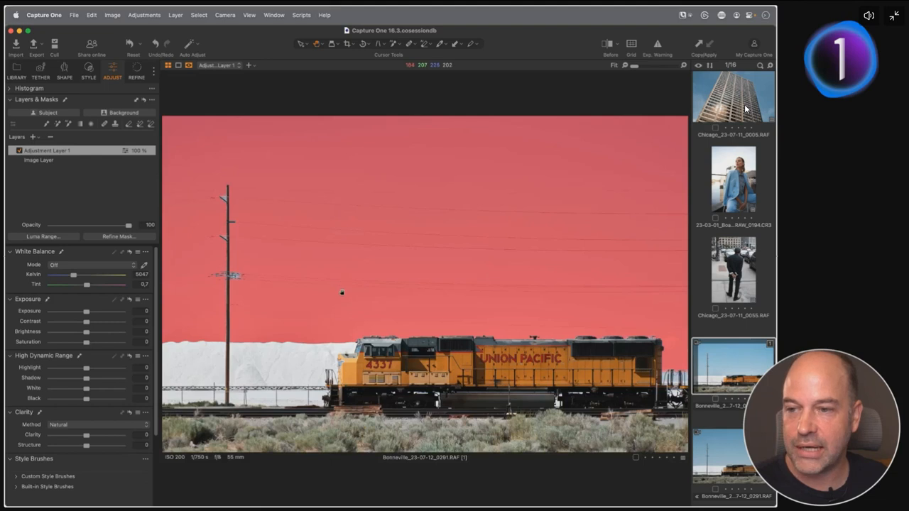
# Inspect the sky mask's edge along the locomotive's roof at 100% and hide the mask display.
pyautogui.doubleClick(484, 336)
pyautogui.moveTo(489, 300); pyautogui.dragTo(389, 292)
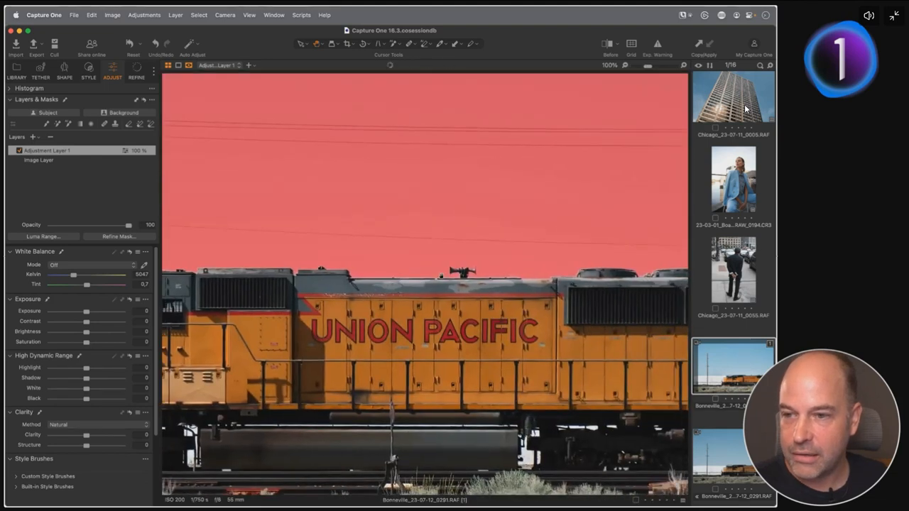
pyautogui.moveTo(685, 312); pyautogui.dragTo(521, 310)
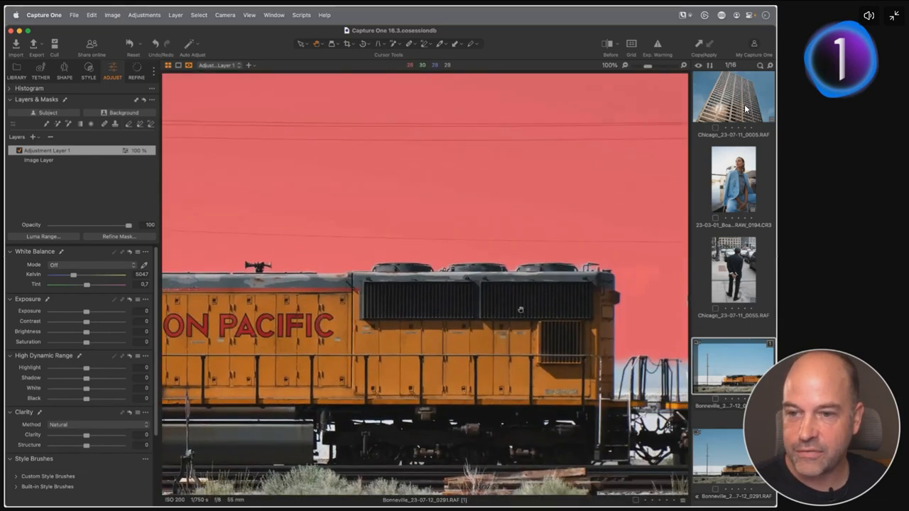
pyautogui.doubleClick(487, 310)
pyautogui.press('m')
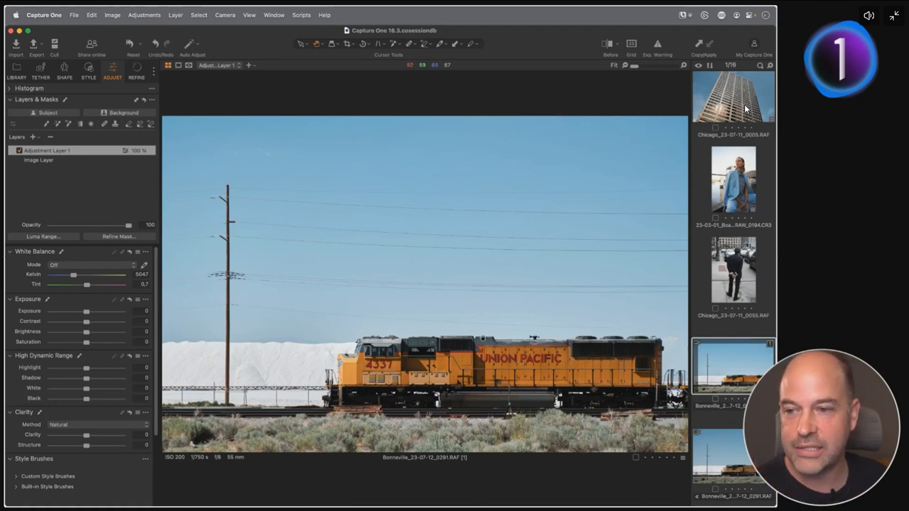
# Open the photo of the man above the metal stairs, create an AI subject mask and display it as overlay.
pyautogui.press('section')
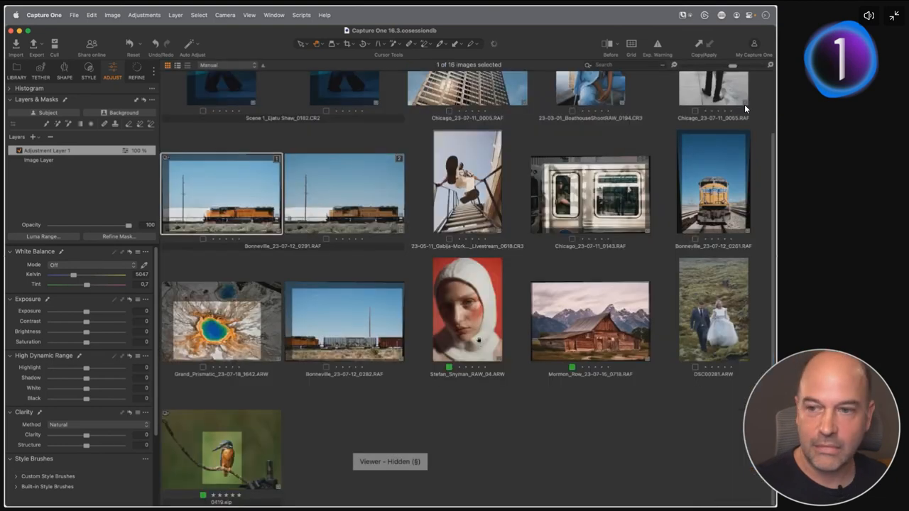
pyautogui.scroll(2, 433, 177)
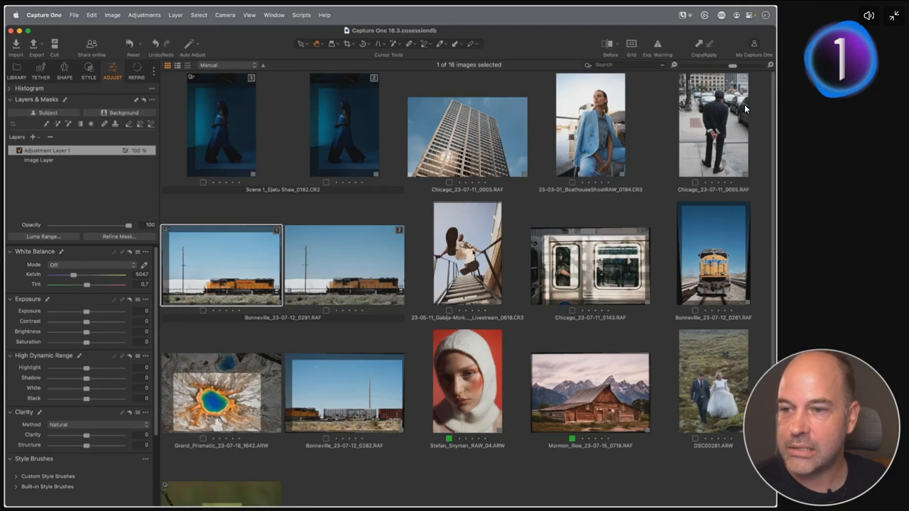
pyautogui.doubleClick(469, 242)
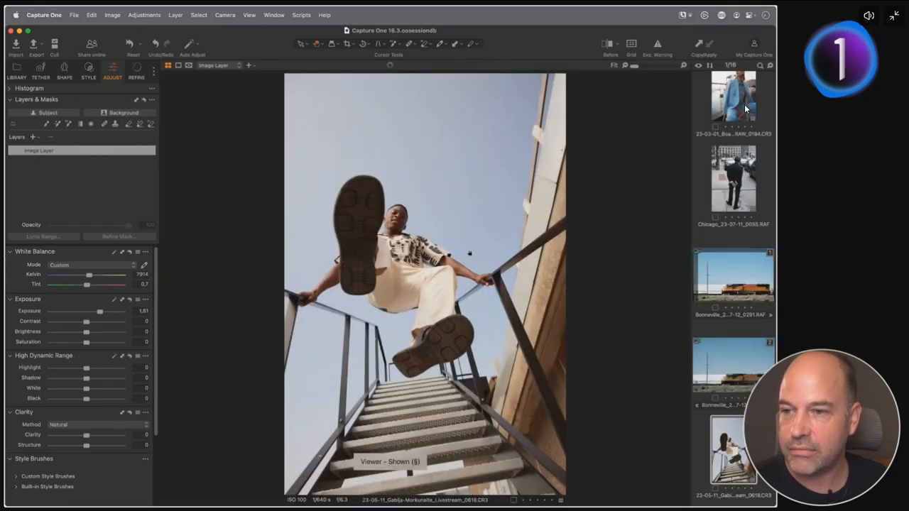
pyautogui.click(50, 114)
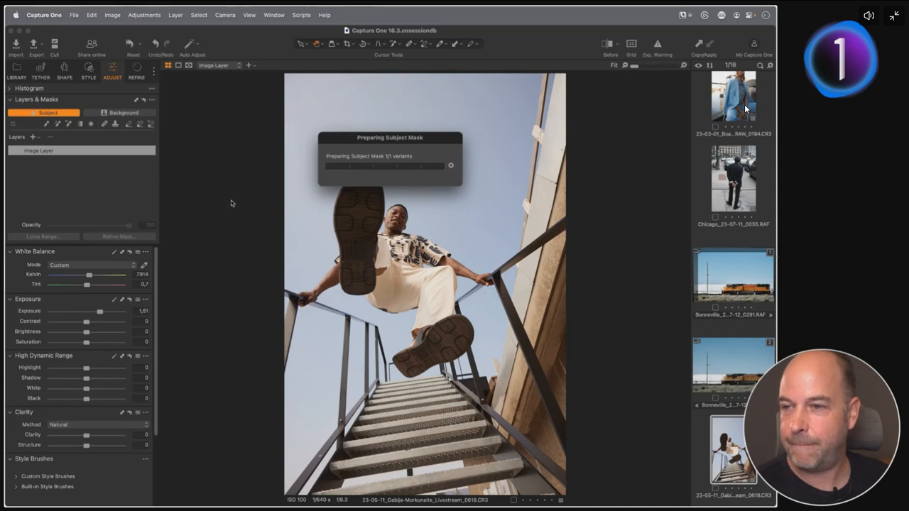
pyautogui.press('m')
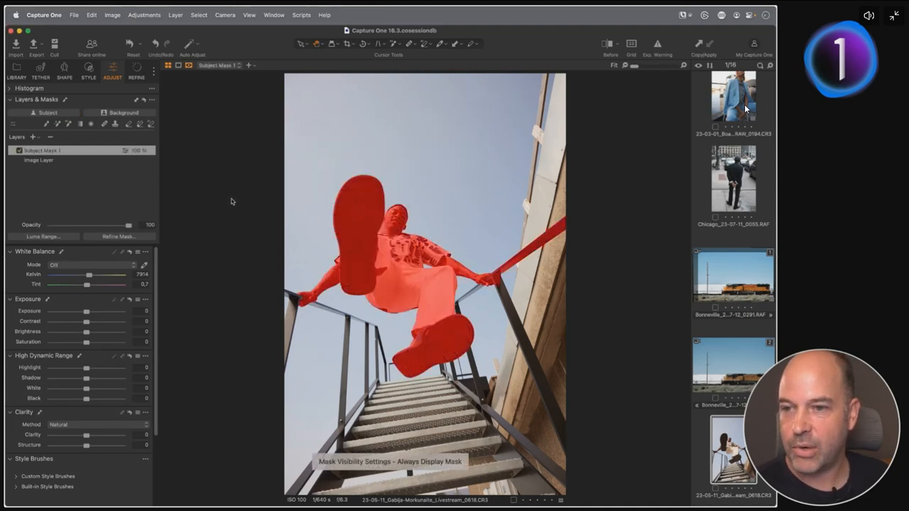
# Erase the handrail from the man's subject mask with the AI Eraser and hide the mask overlay.
pyautogui.press('m')
pyautogui.press('m')
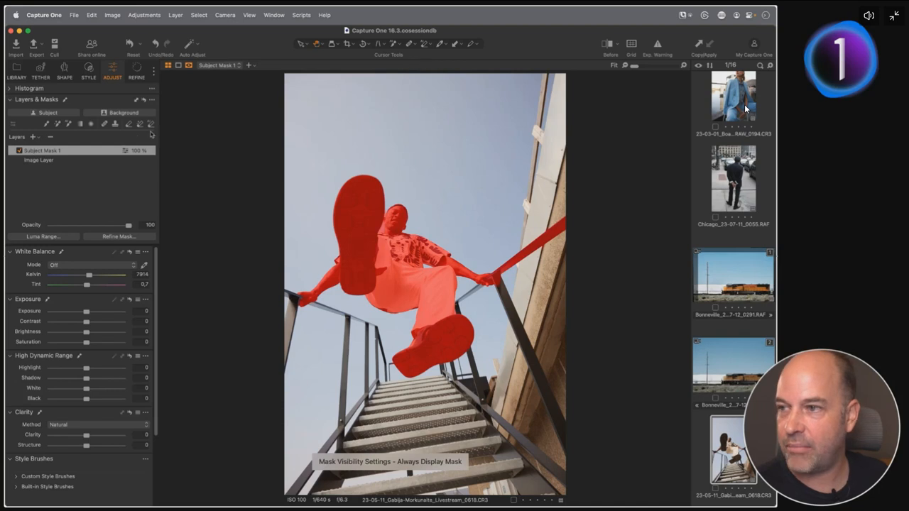
pyautogui.click(151, 125)
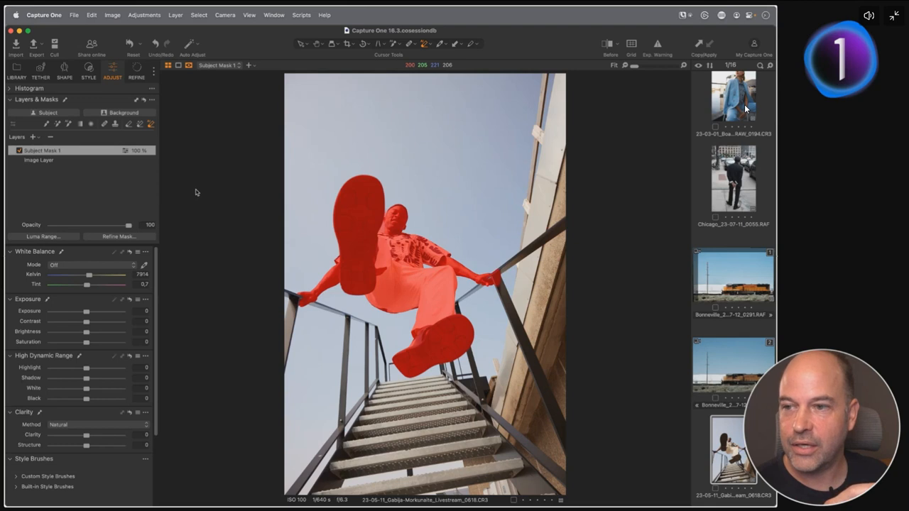
pyautogui.press('m')
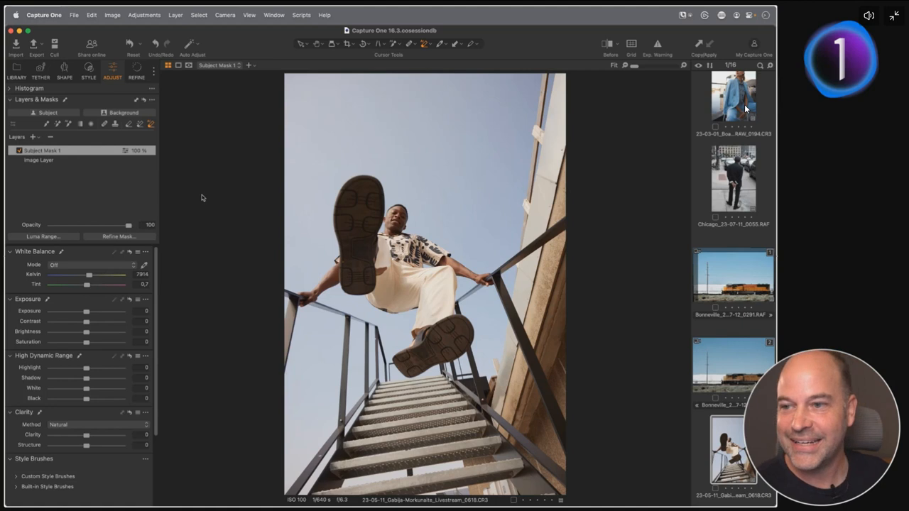
# Open the photo of the seated woman in the light blue suit and display its subject mask as overlay.
pyautogui.press('section')
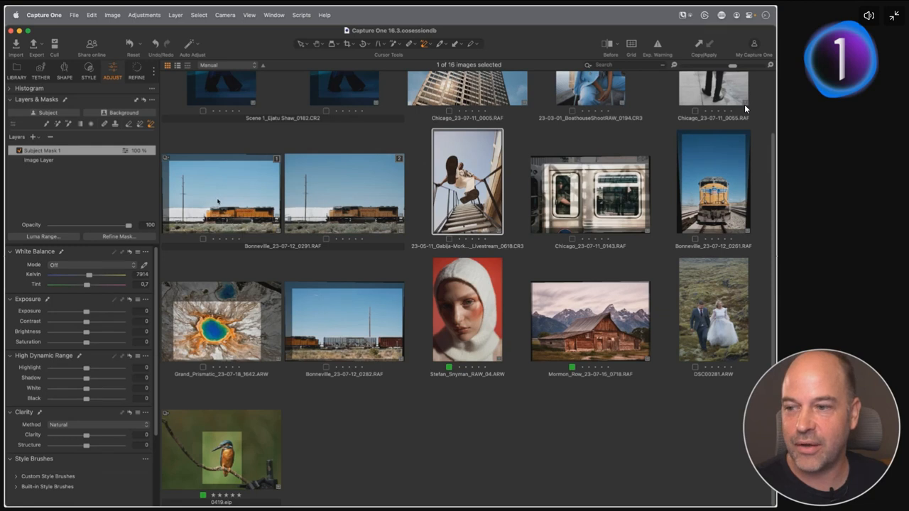
pyautogui.scroll(3, 745, 108)
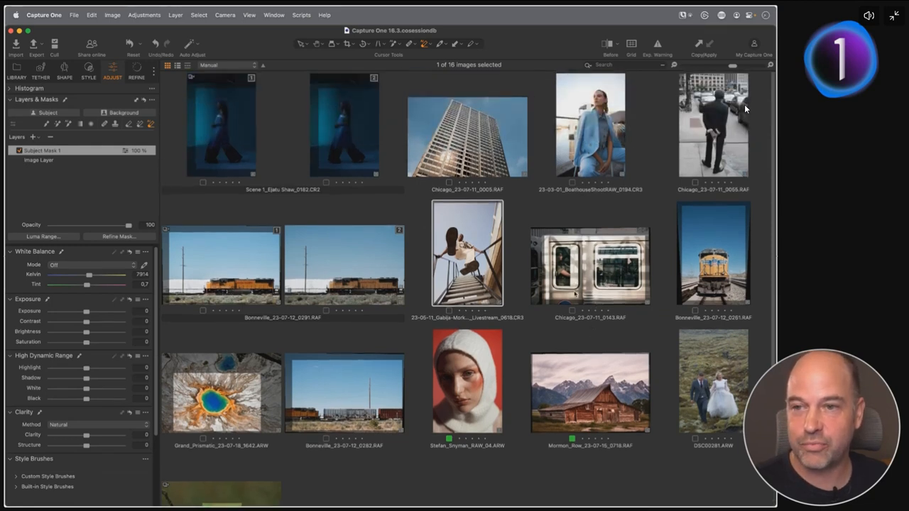
pyautogui.click(592, 130)
pyautogui.press('section')
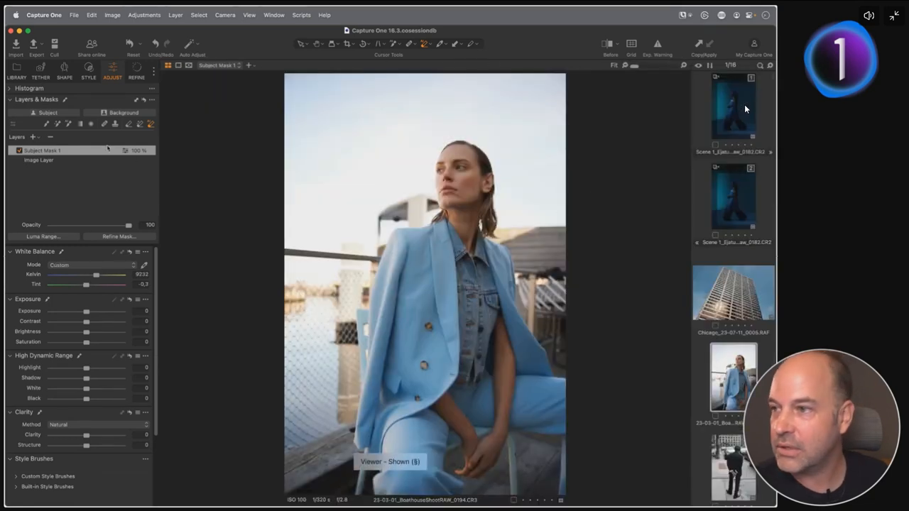
pyautogui.press('m')
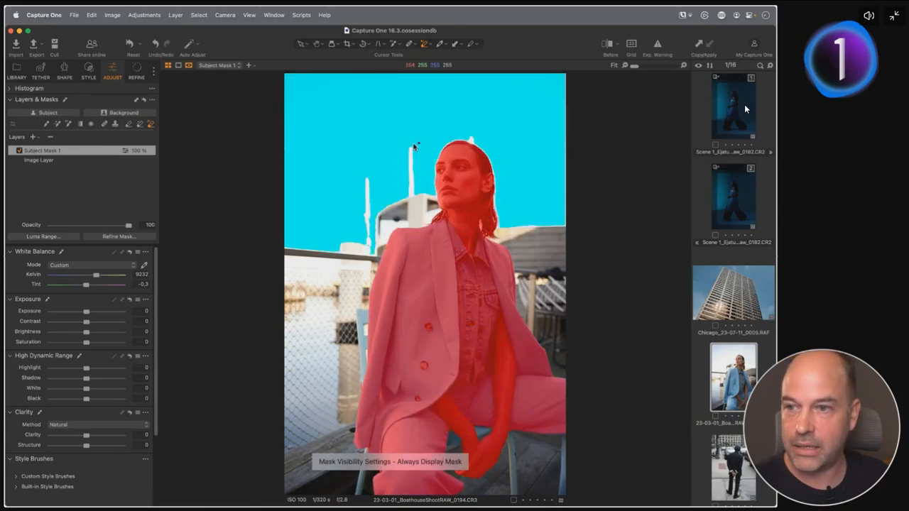
# Inspect the woman's subject mask in grayscale at 100% around her head, loose hair strands and shoulders.
pyautogui.click(473, 148)
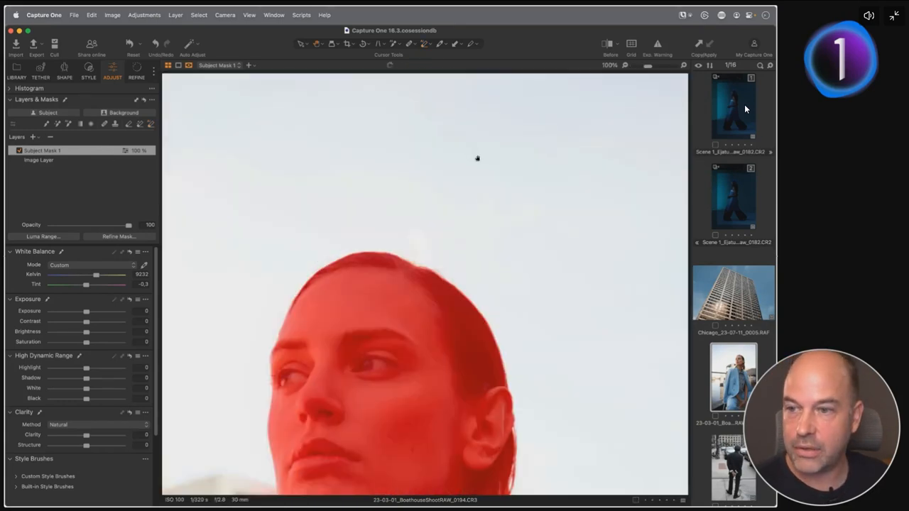
pyautogui.hotkey('alt', 'm')
pyautogui.moveTo(442, 288); pyautogui.dragTo(486, 185)
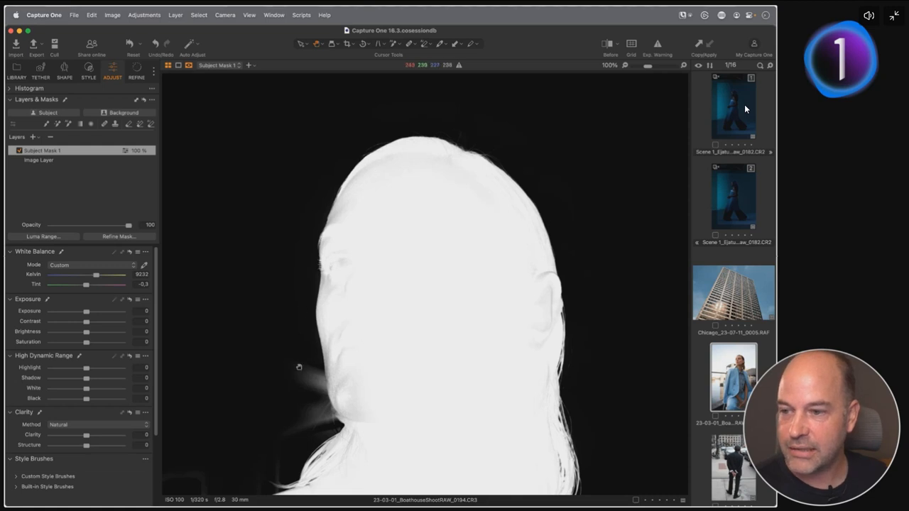
pyautogui.scroll(-5, 450, 355)
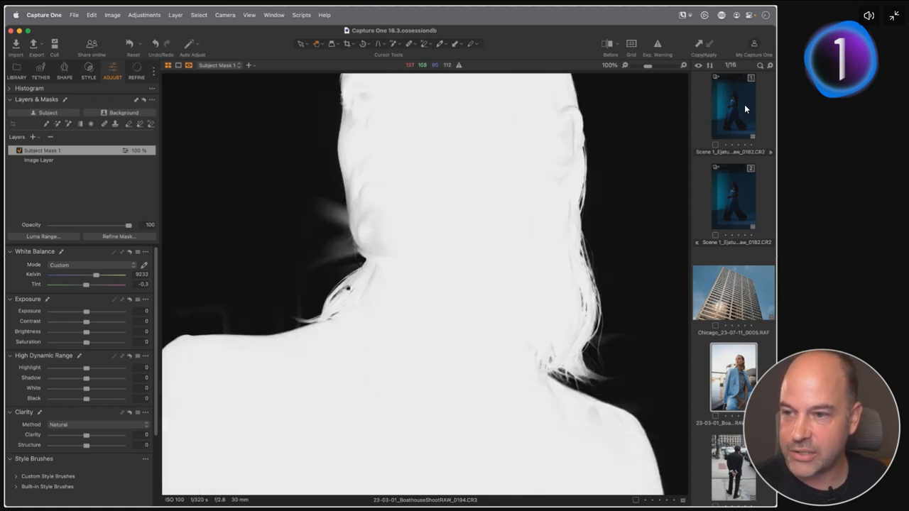
pyautogui.scroll(-5, 509, 320)
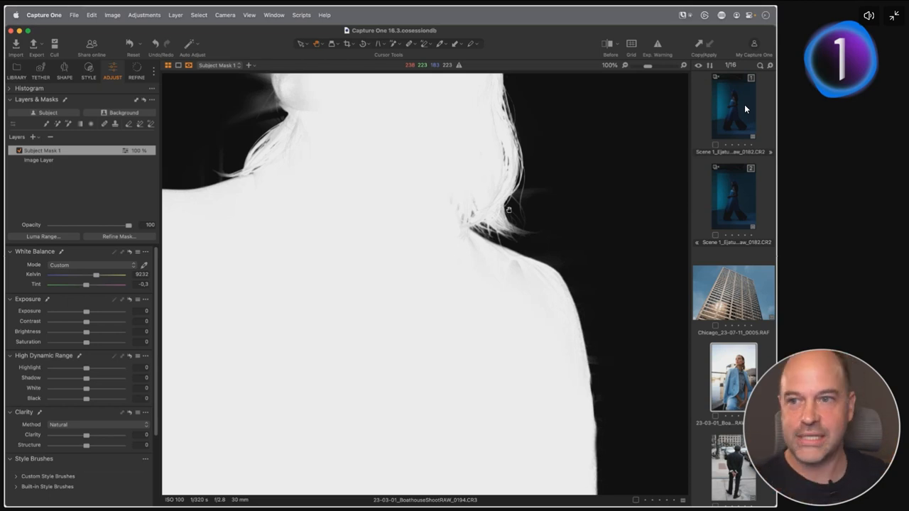
pyautogui.moveTo(428, 162); pyautogui.dragTo(430, 189)
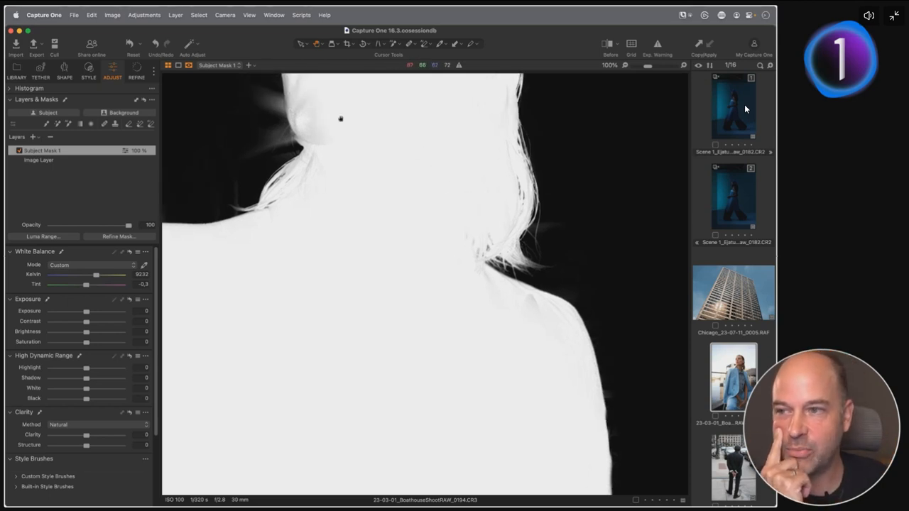
# Fit the woman's photo to the viewer, compare it with and without the mask overlay, and leave the mask hidden.
pyautogui.doubleClick(435, 261)
pyautogui.press('m')
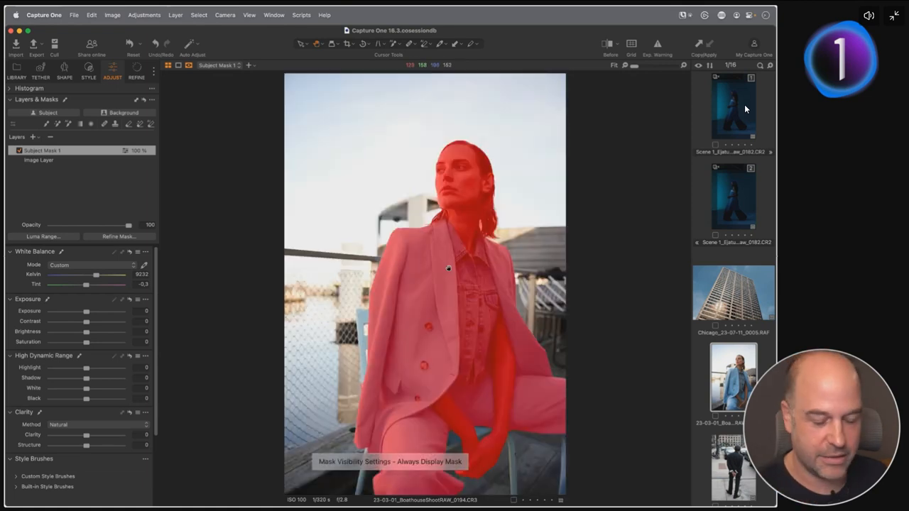
pyautogui.press('m')
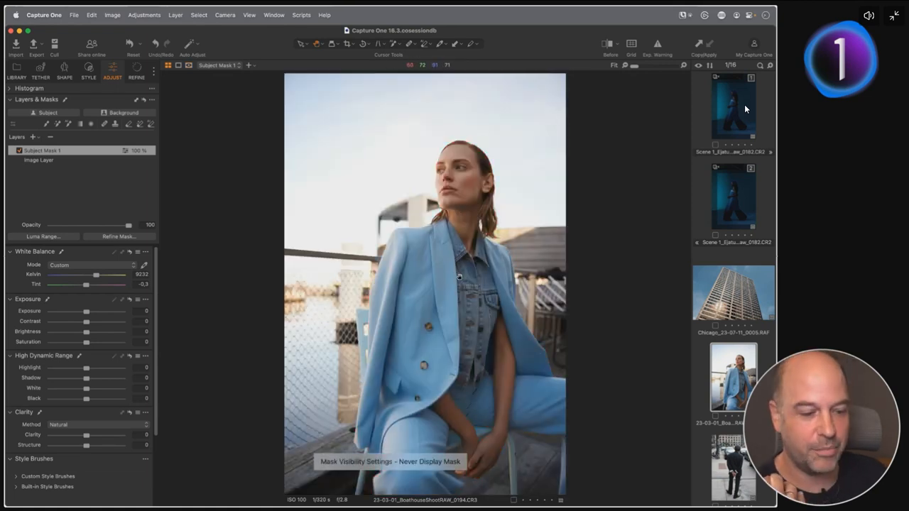
pyautogui.press('m')
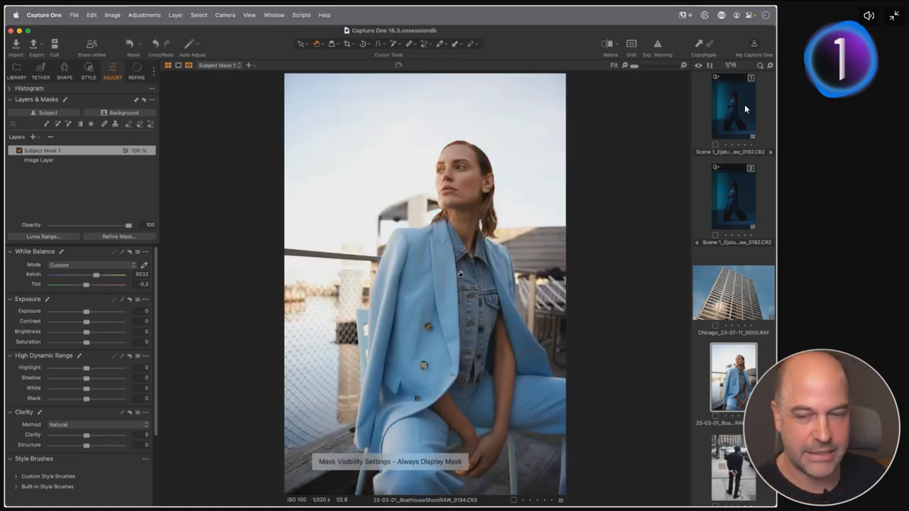
pyautogui.press('m')
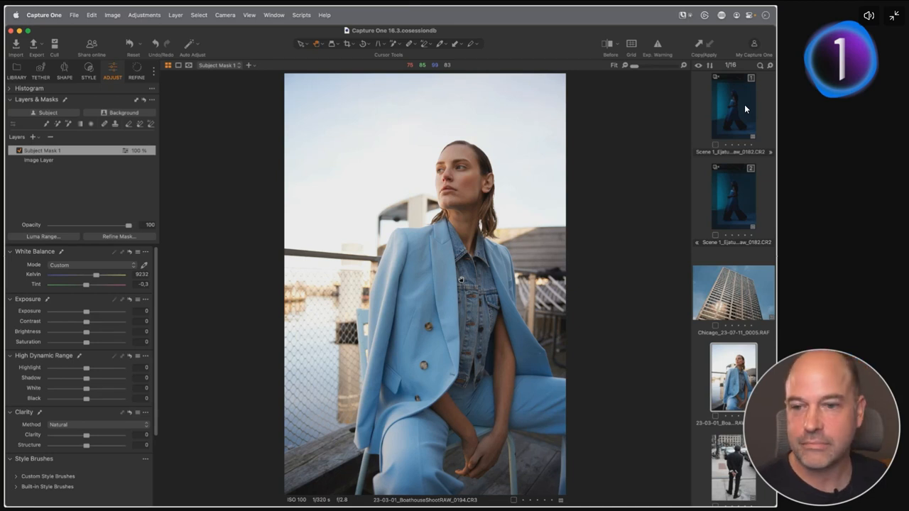
# Open the train window photo Chicago_23-07-11_0143.RAF and add a new empty adjustment layer.
pyautogui.press('section')
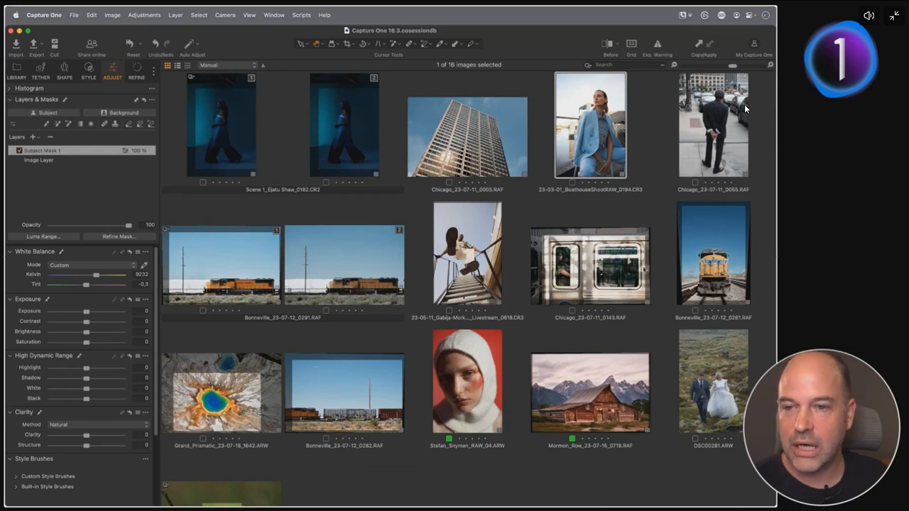
pyautogui.click(636, 312)
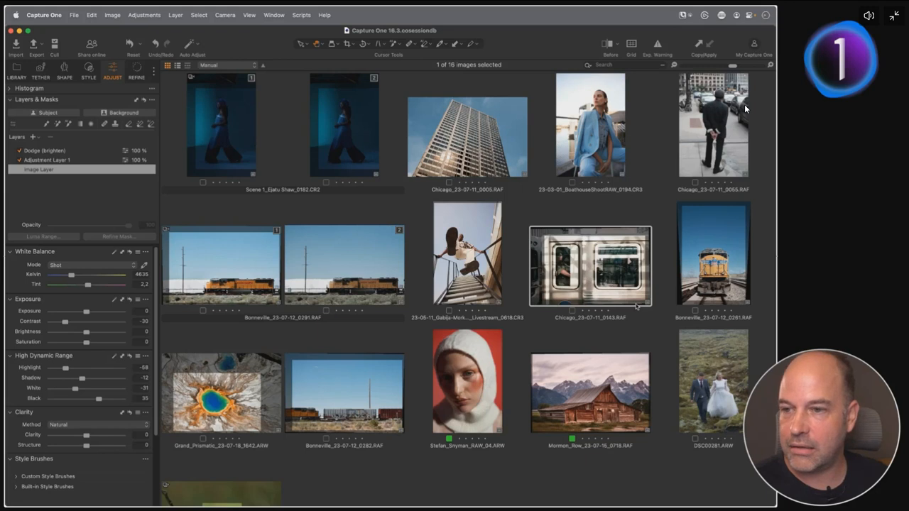
pyautogui.doubleClick(637, 306)
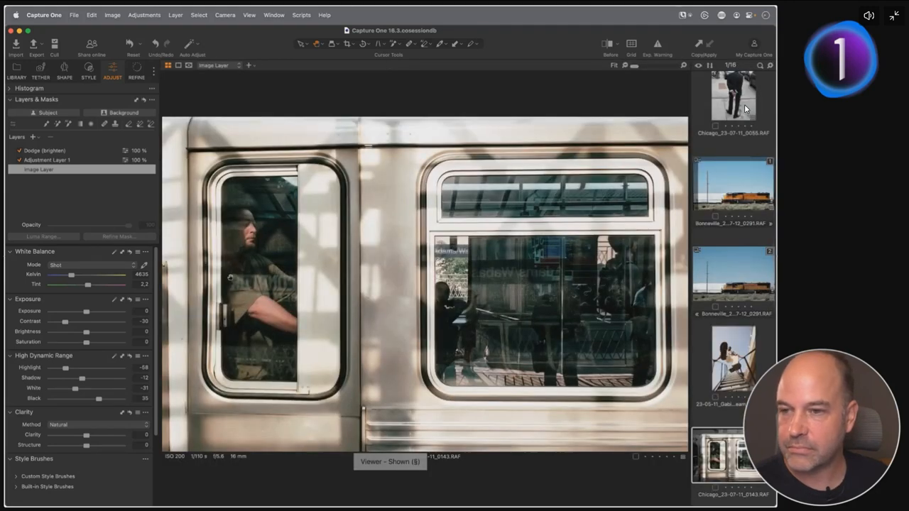
pyautogui.click(33, 137)
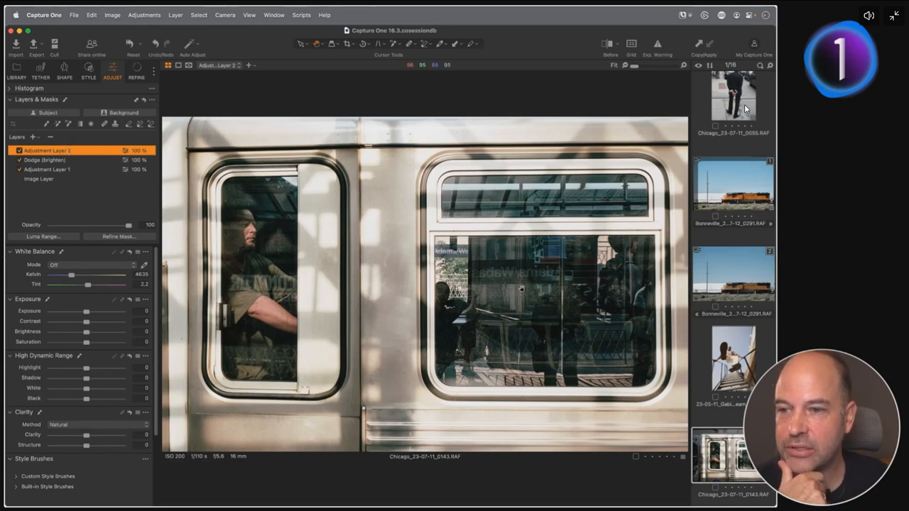
# Clear the new layer's mask, box-select the large window's lower pane with AI Select, and check the result as overlay.
pyautogui.click(68, 123)
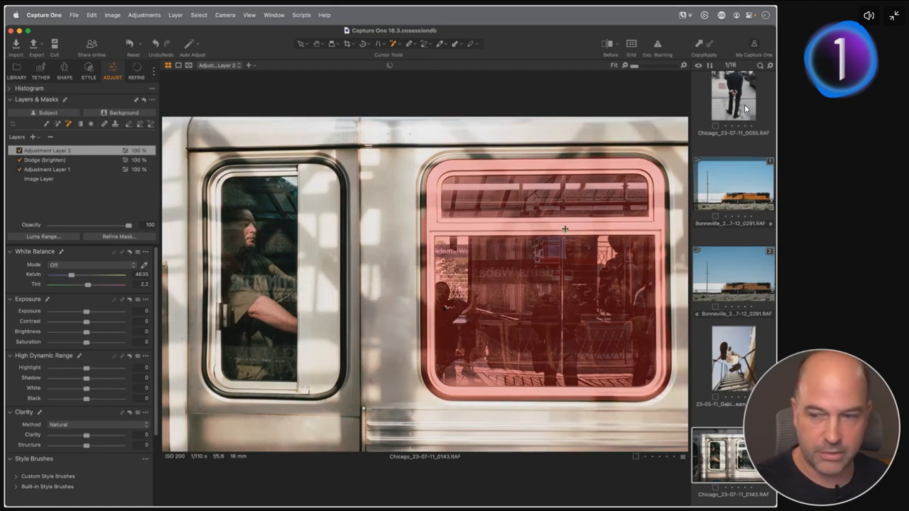
pyautogui.rightClick(58, 150)
pyautogui.click(73, 155)
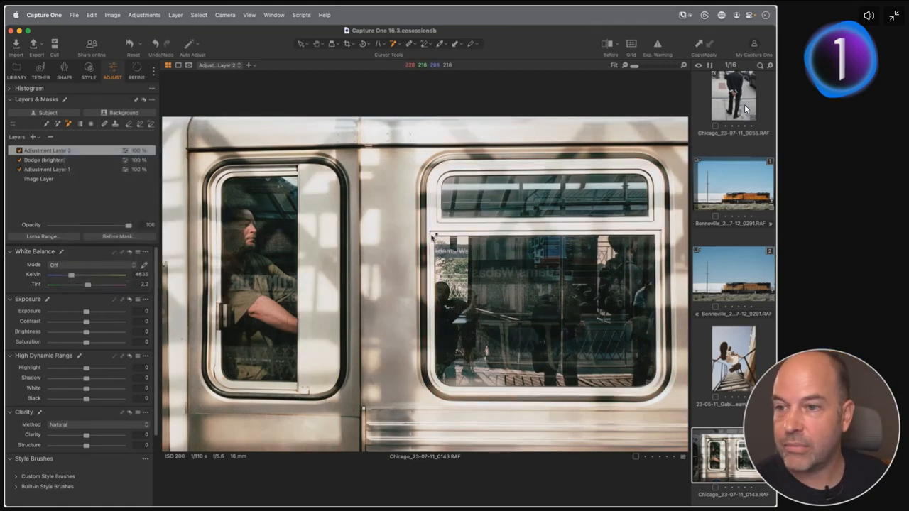
pyautogui.moveTo(432, 231); pyautogui.dragTo(661, 393)
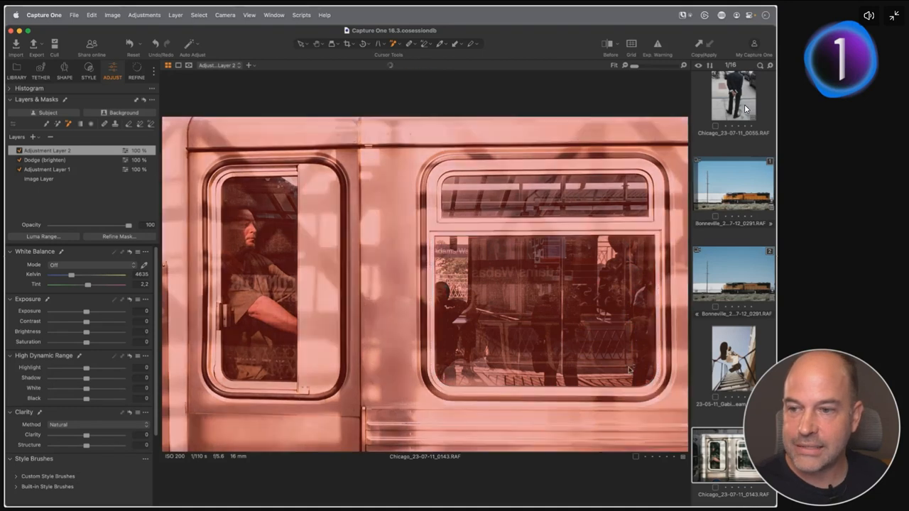
pyautogui.press('m')
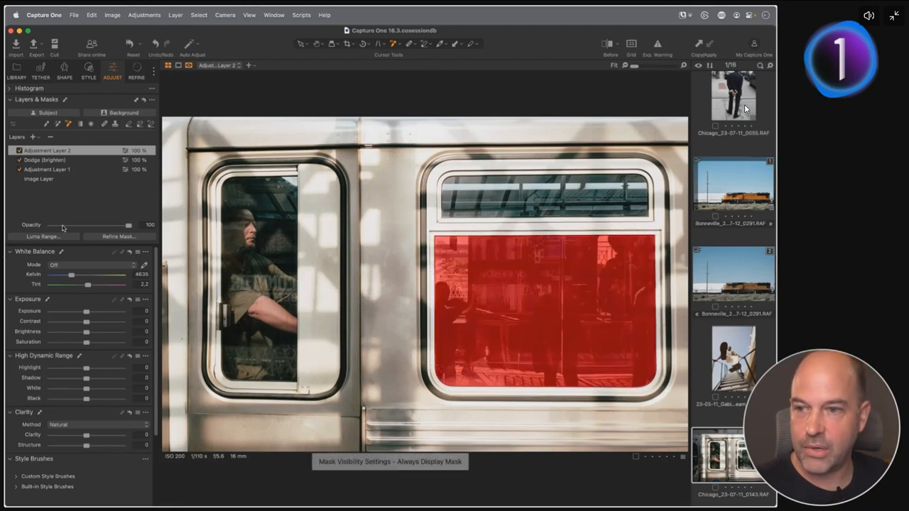
pyautogui.press('m')
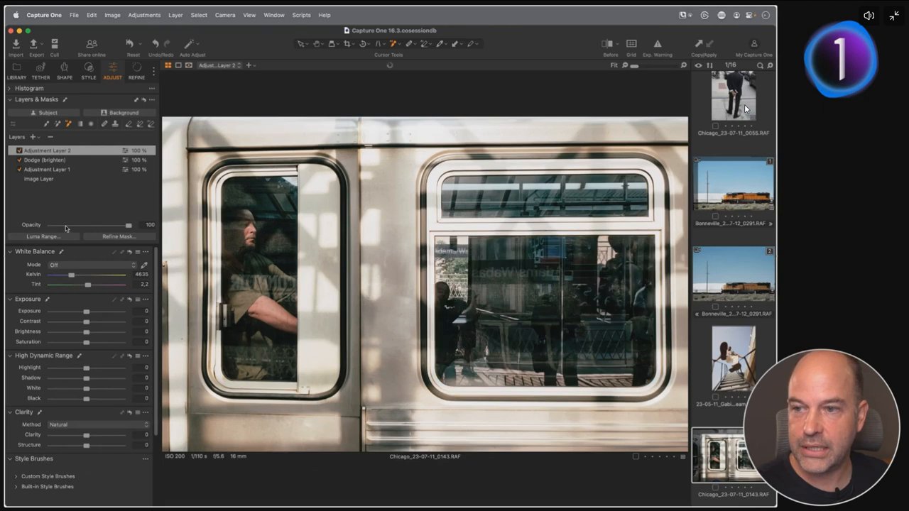
# Box-select the large window's upper pane into the same mask with AI Select and set the layer's exposure to -0.56.
pyautogui.moveTo(436, 222); pyautogui.dragTo(658, 171)
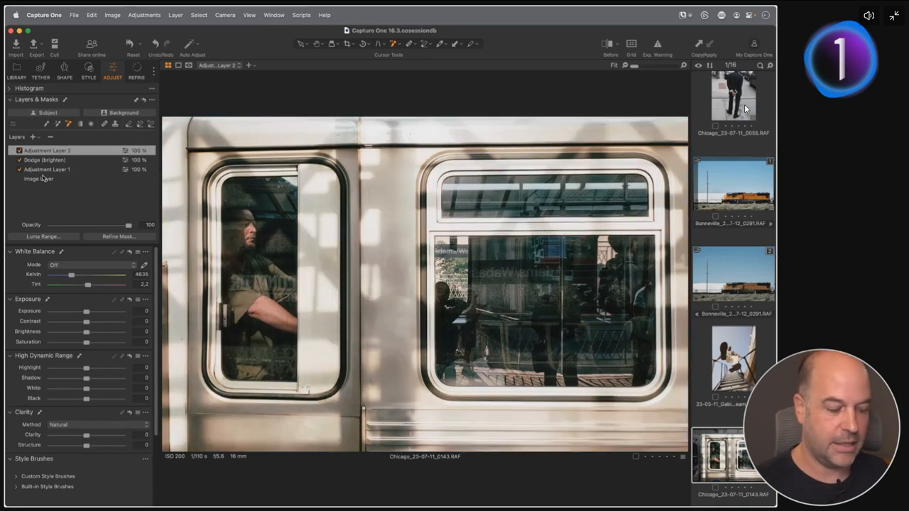
pyautogui.press('m')
pyautogui.press('m')
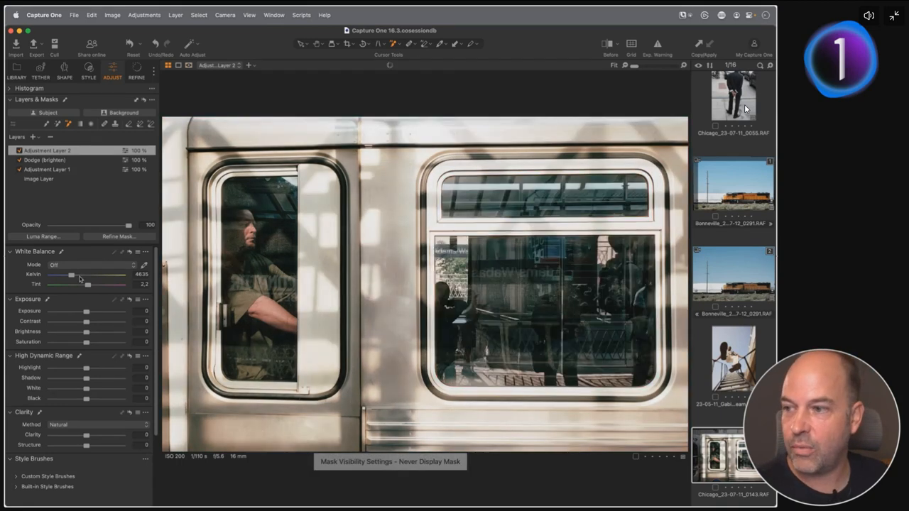
pyautogui.moveTo(82, 310); pyautogui.dragTo(79, 310)
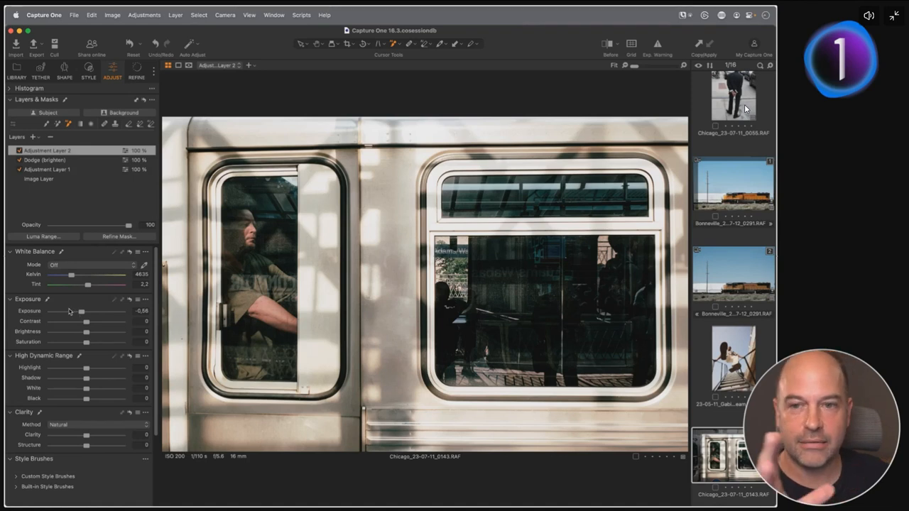
# Open the photo of the wooden barn in front of the snowy mountains in the viewer.
pyautogui.press('section')
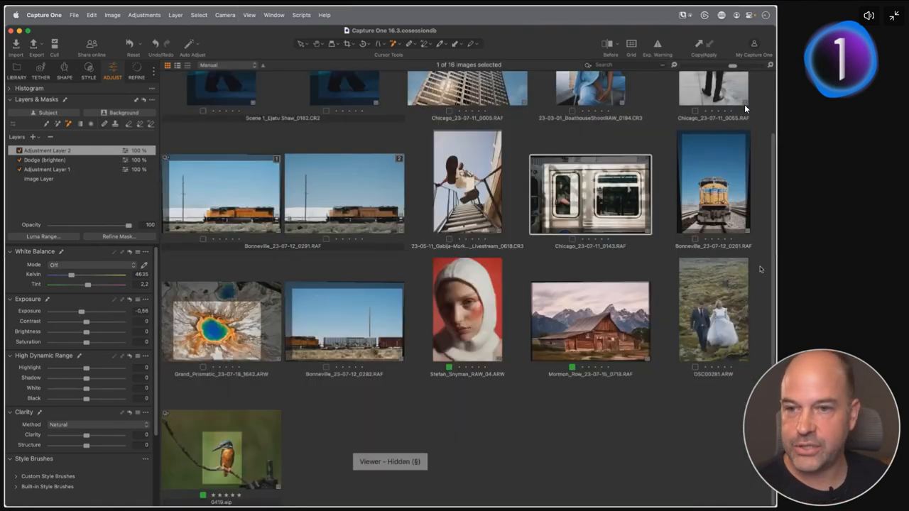
pyautogui.press('Down')
pyautogui.press('section')
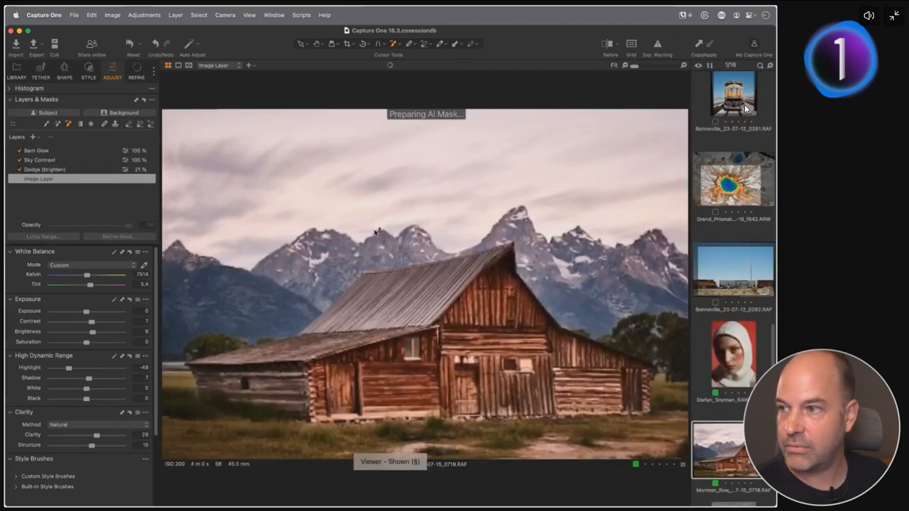
# Add a new empty adjustment layer and box-select the entire barn into its mask with AI Select.
pyautogui.click(31, 138)
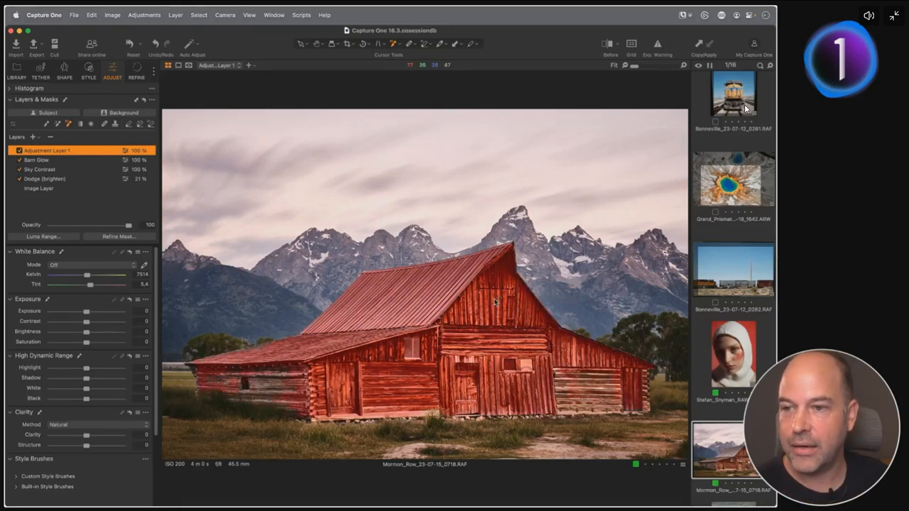
pyautogui.click(407, 289)
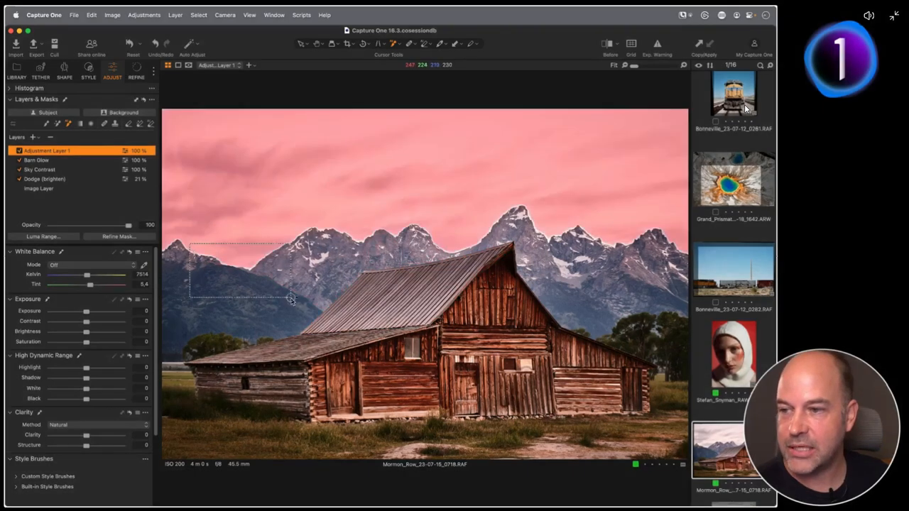
pyautogui.moveTo(190, 244); pyautogui.dragTo(672, 439)
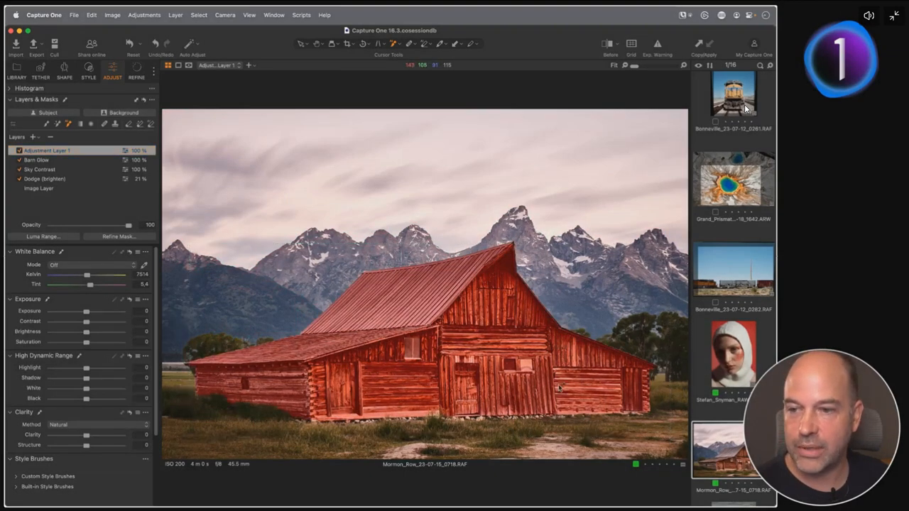
# Switch the mask visibility between Always Display and Never Display to check the barn mask, ending with the overlay shown.
pyautogui.press('m')
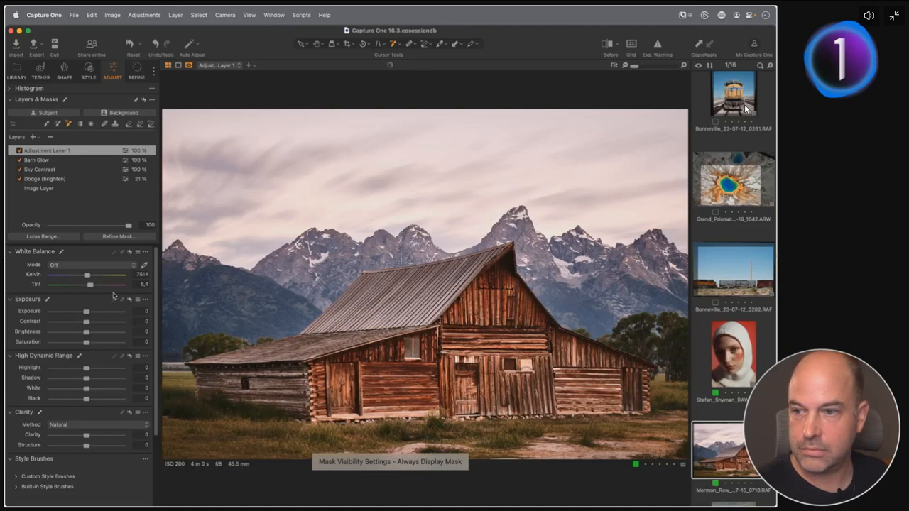
pyautogui.press('m')
pyautogui.press('m')
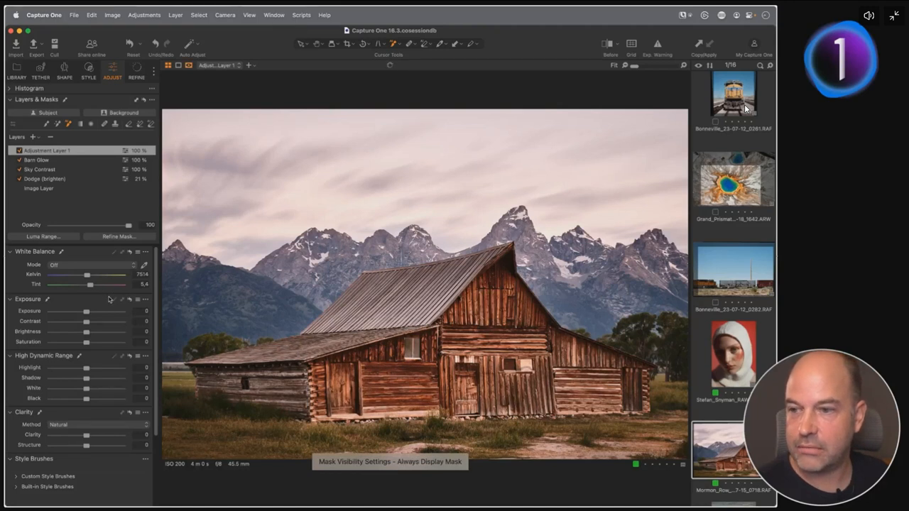
pyautogui.press('m')
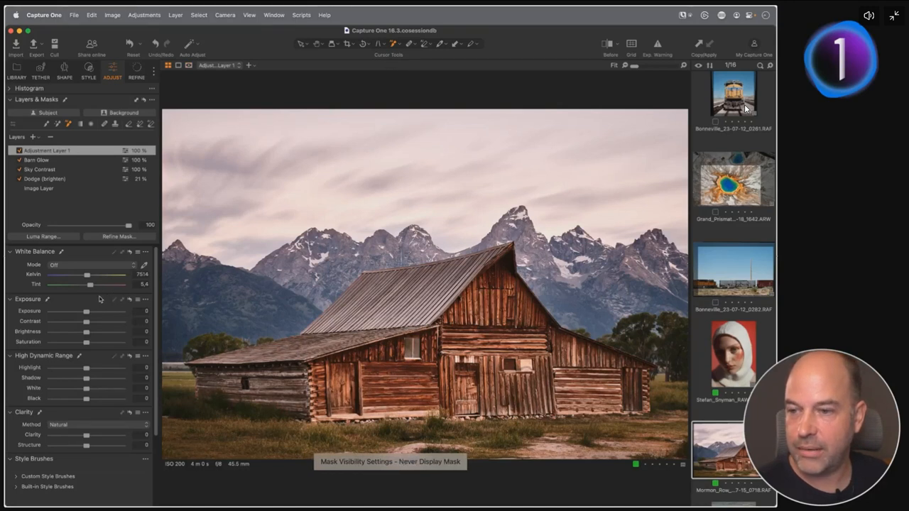
pyautogui.press('m')
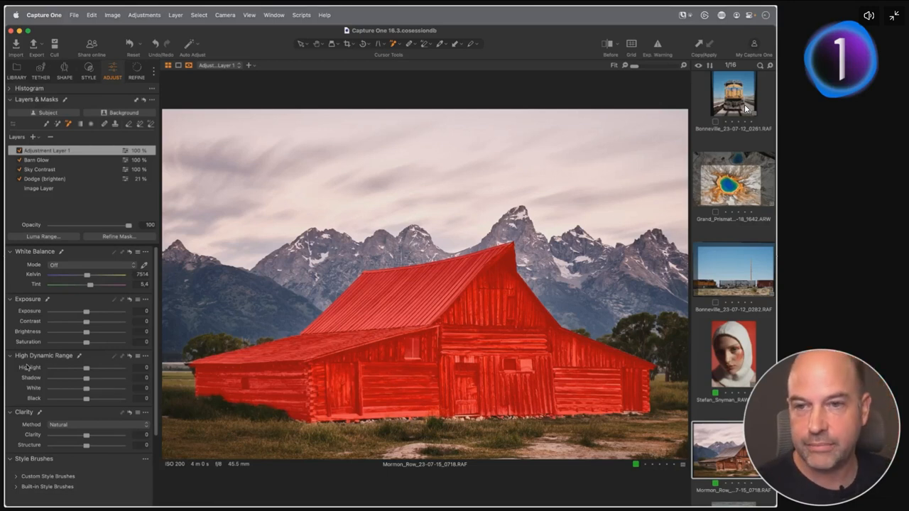
# Open the photo 23-03-01_BoathouseShootRAW_0194.CR3 of the woman in the blue suit and add a new empty adjustment layer.
pyautogui.press('alt+super+v')
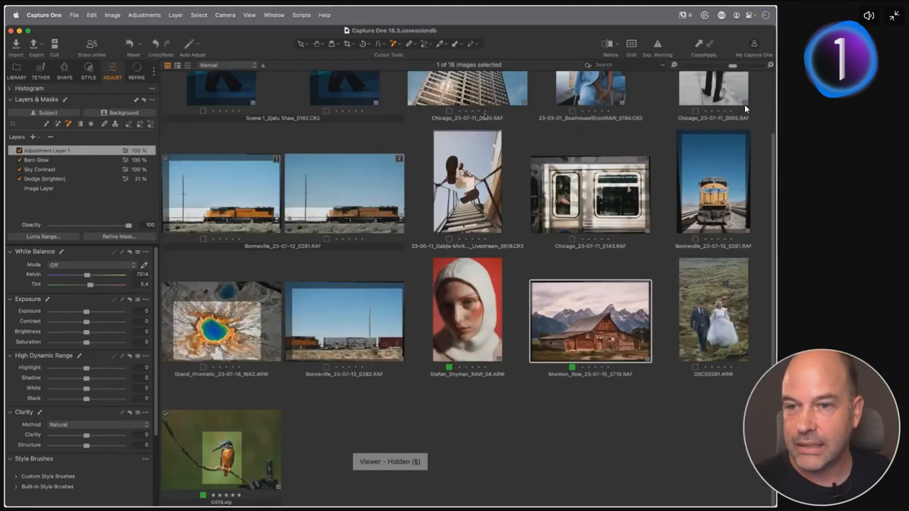
pyautogui.scroll(3, 424, 194)
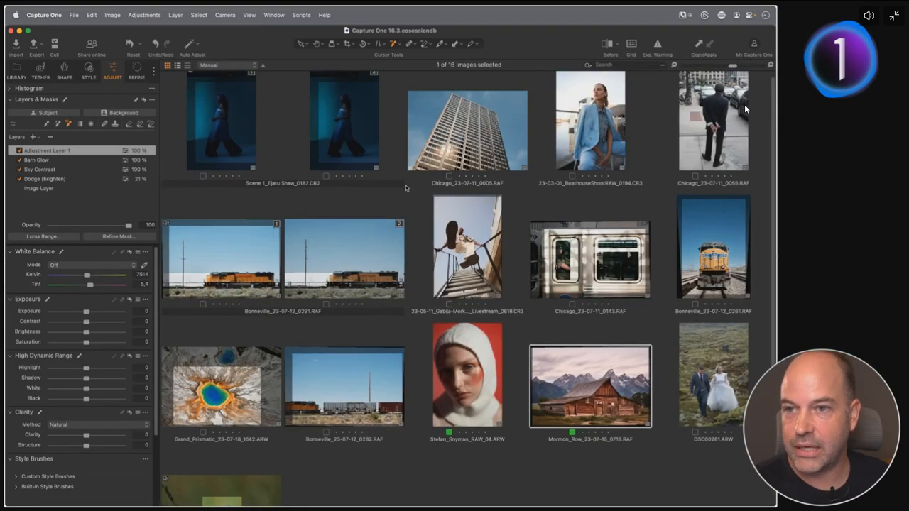
pyautogui.doubleClick(616, 158)
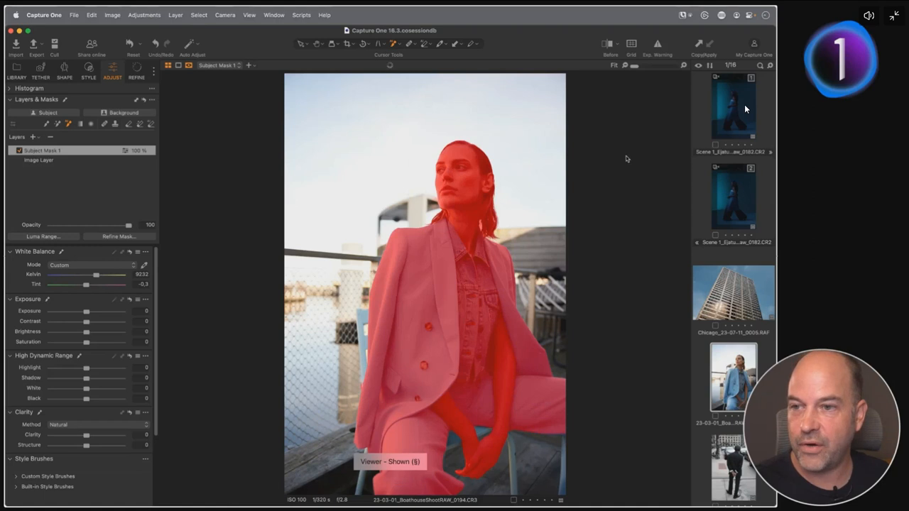
pyautogui.click(34, 137)
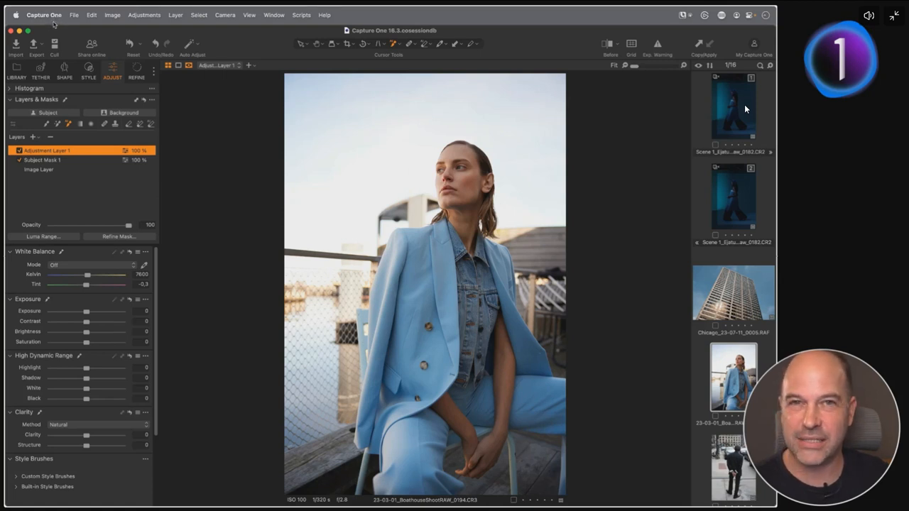
# Change the layer mask color to green in the Appearance settings and close the settings and color picker.
pyautogui.click(54, 15)
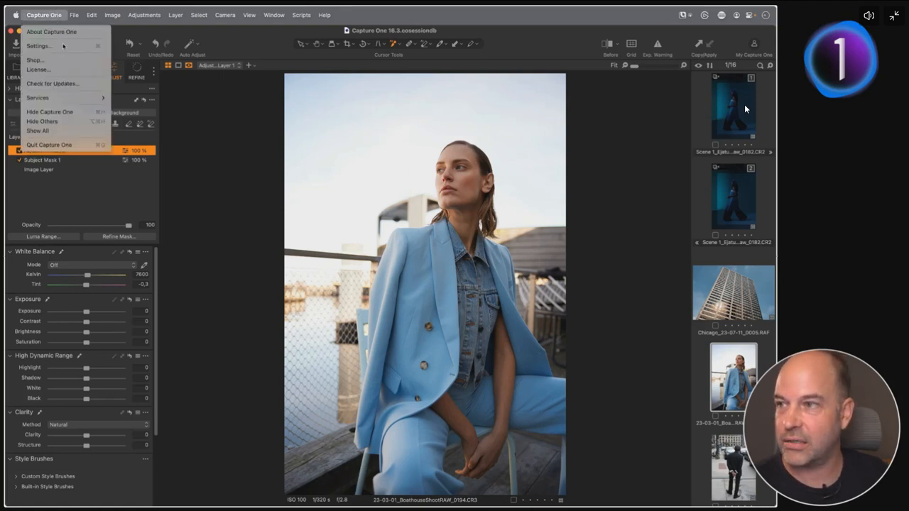
pyautogui.click(63, 46)
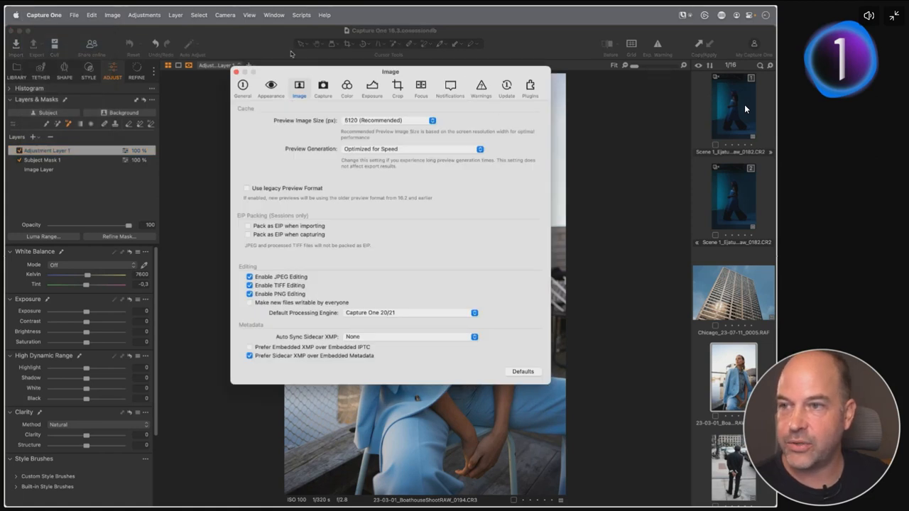
pyautogui.click(271, 89)
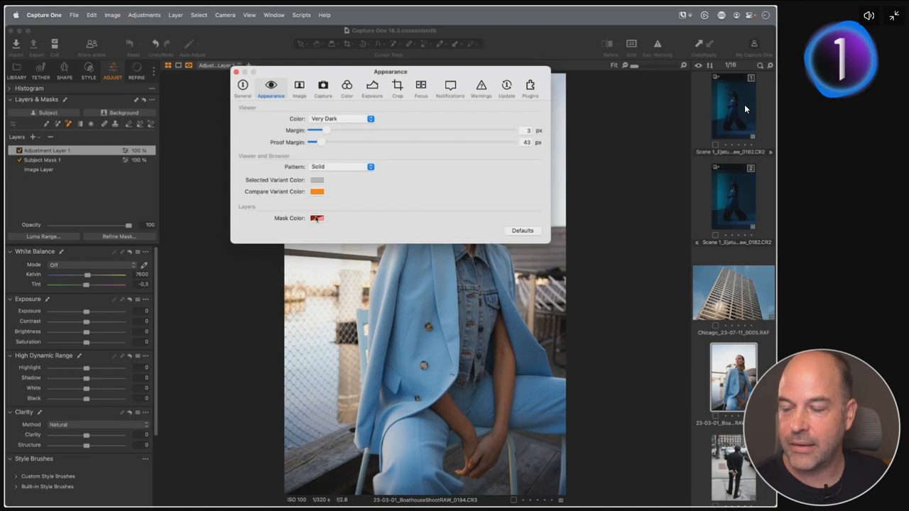
pyautogui.click(317, 219)
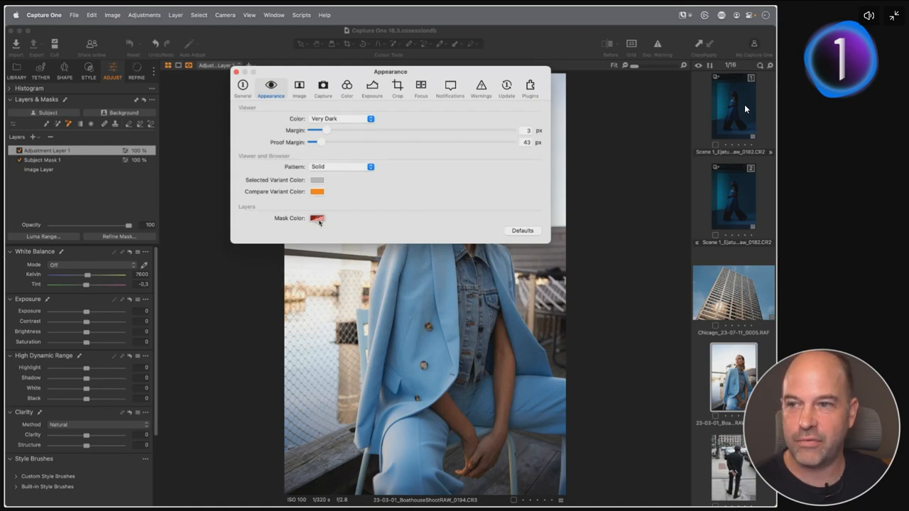
pyautogui.moveTo(124, 339); pyautogui.dragTo(328, 254)
pyautogui.click(286, 294)
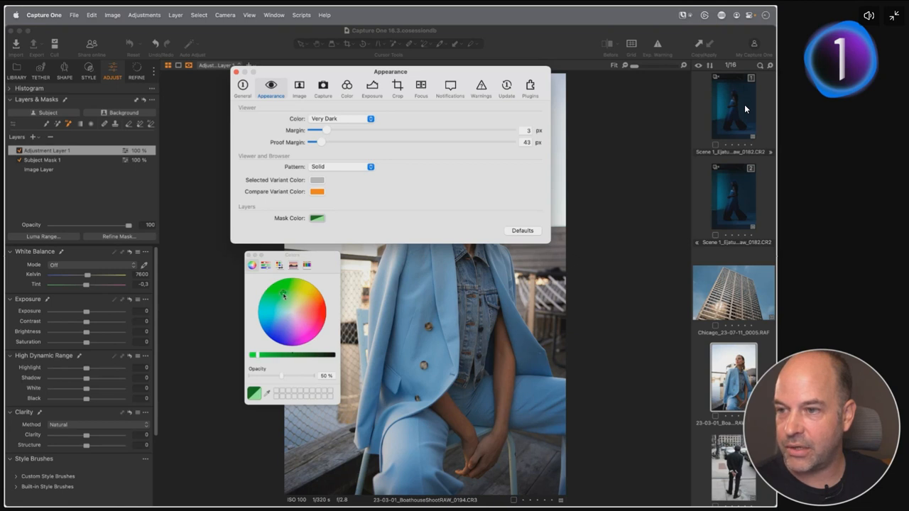
pyautogui.click(236, 72)
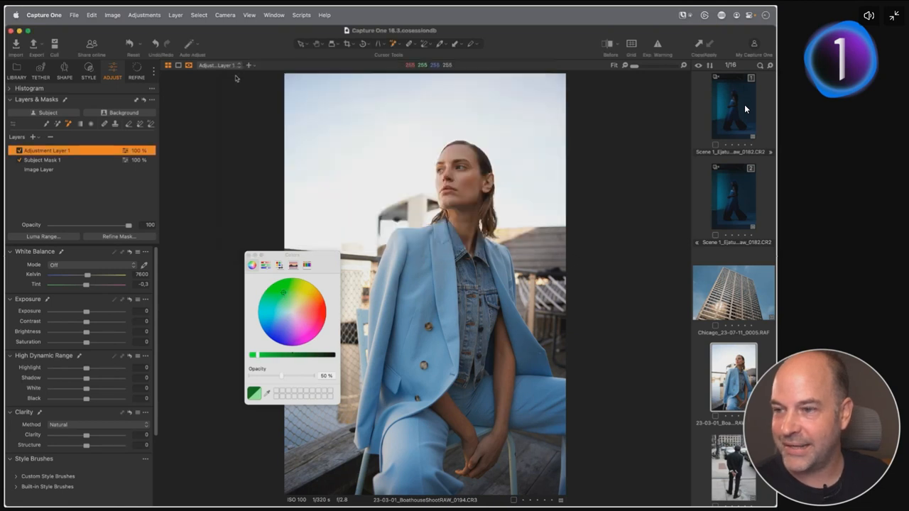
pyautogui.click(248, 254)
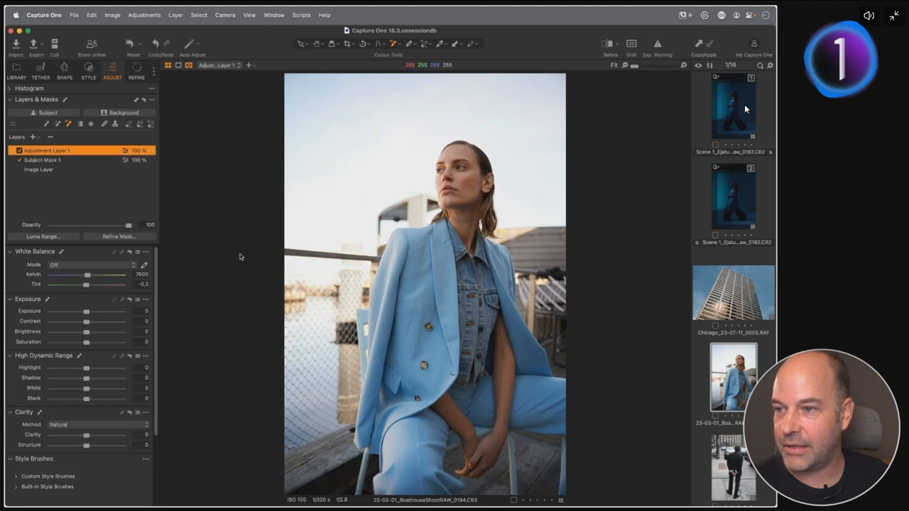
pyautogui.press('m')
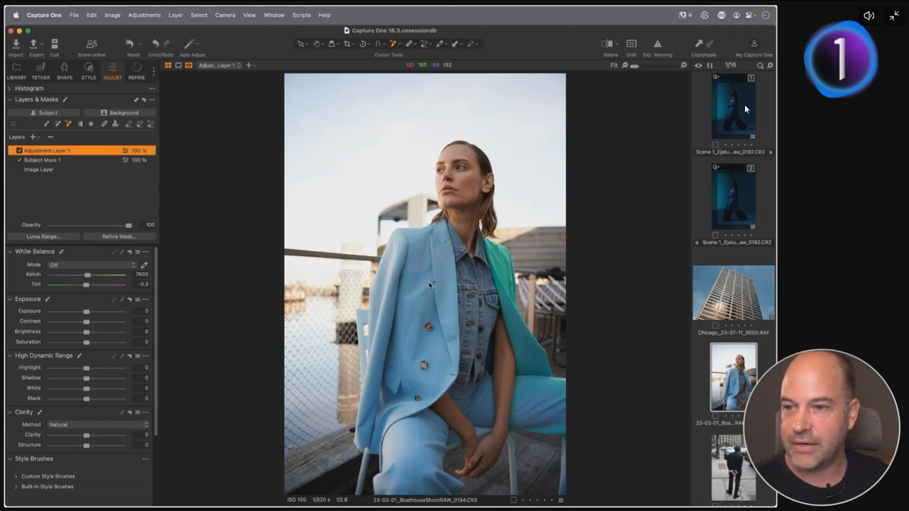
# Make the green mask color slightly darker and set its opacity to 85% in the Appearance settings.
pyautogui.click(44, 14)
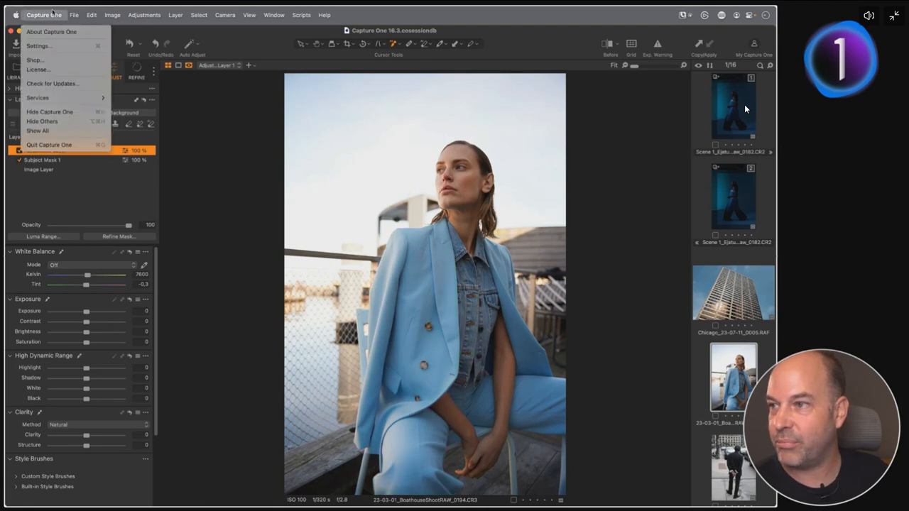
pyautogui.click(52, 46)
pyautogui.click(317, 218)
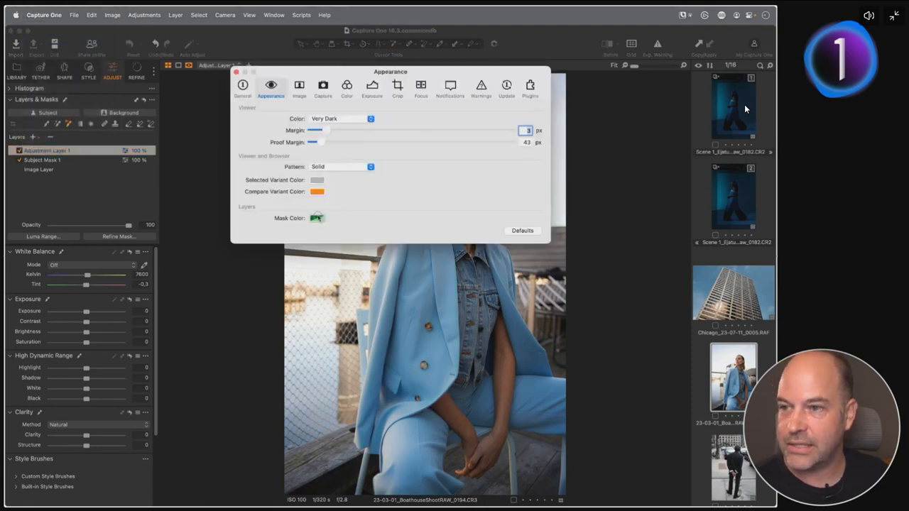
pyautogui.moveTo(258, 358); pyautogui.dragTo(304, 376)
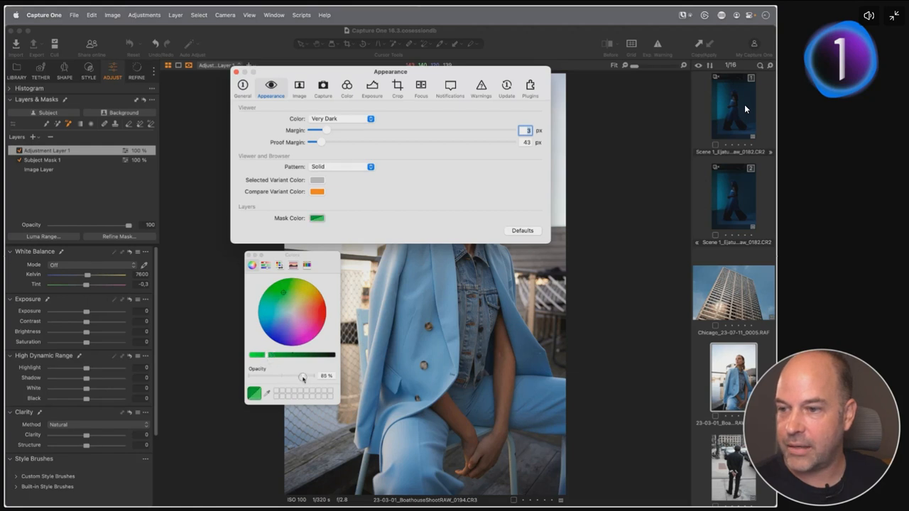
pyautogui.click(237, 71)
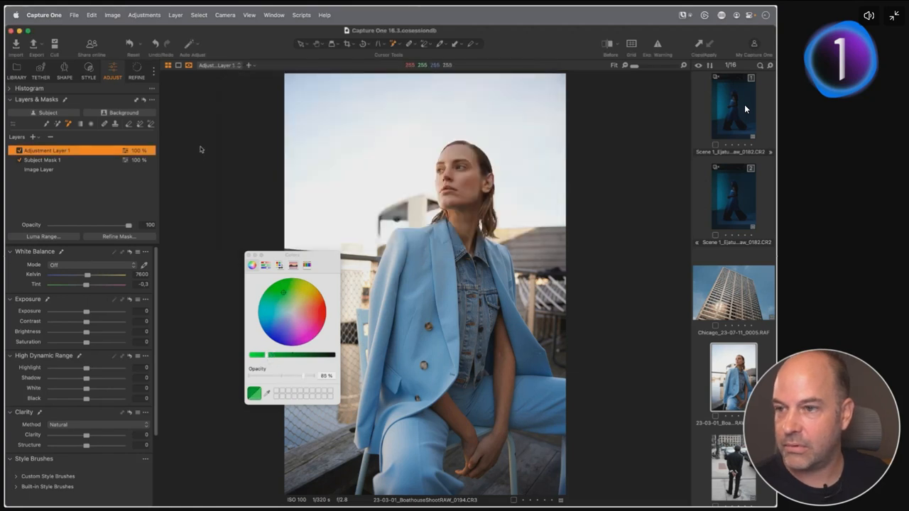
pyautogui.click(247, 255)
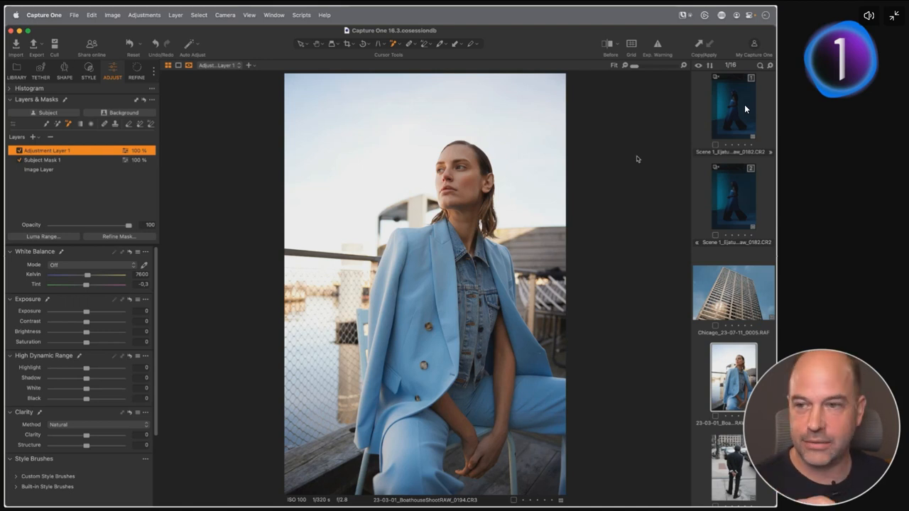
# Add both of the woman's eyes to the adjustment layer's mask with AI Select.
pyautogui.press('super+plus')
pyautogui.press('super+plus')
pyautogui.press('super+plus')
pyautogui.press('super+plus')
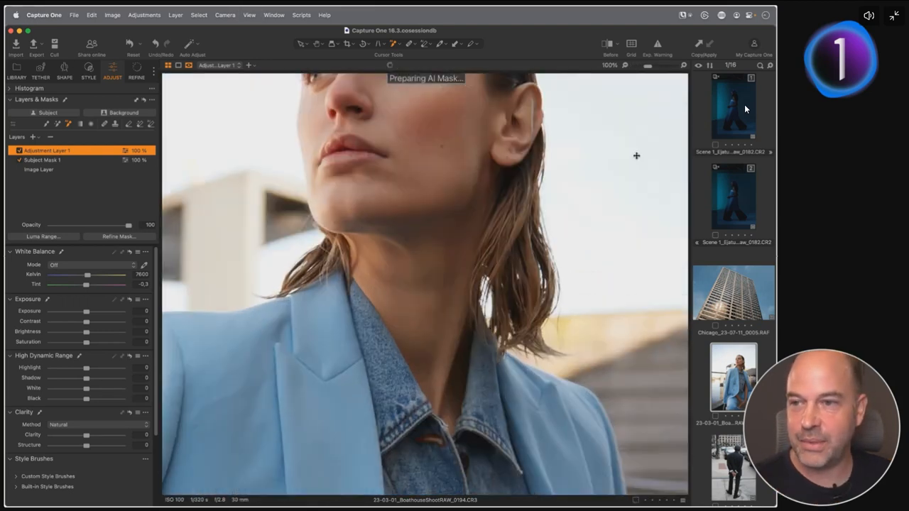
pyautogui.moveTo(452, 181); pyautogui.dragTo(470, 320)
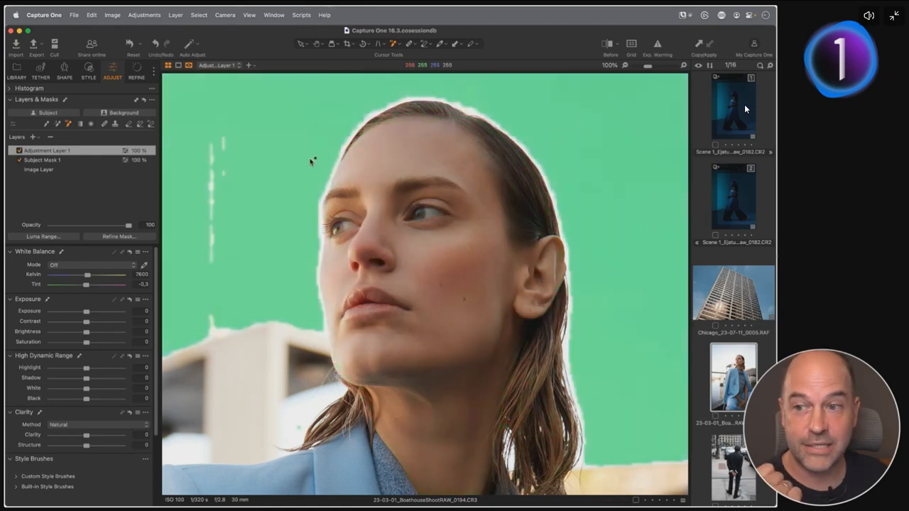
pyautogui.press('super+plus')
pyautogui.press('super+plus')
pyautogui.moveTo(546, 158); pyautogui.dragTo(624, 335)
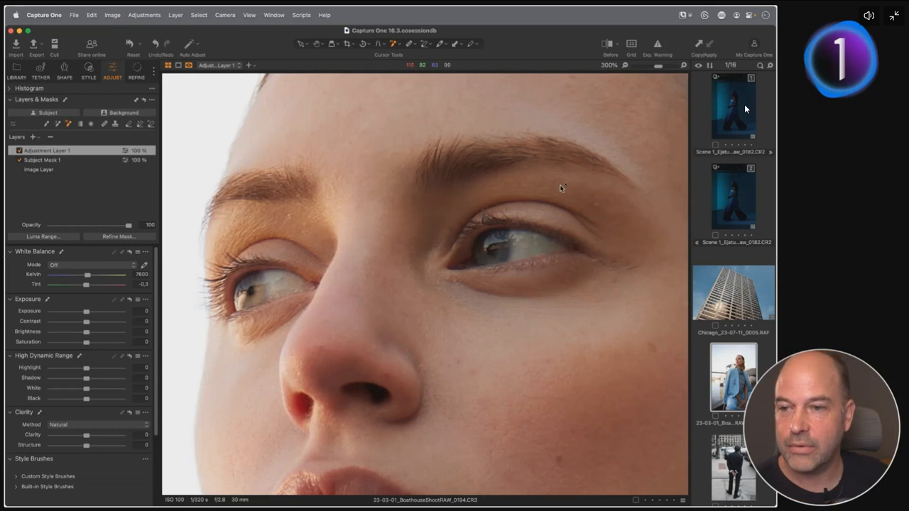
pyautogui.moveTo(554, 183); pyautogui.dragTo(531, 196)
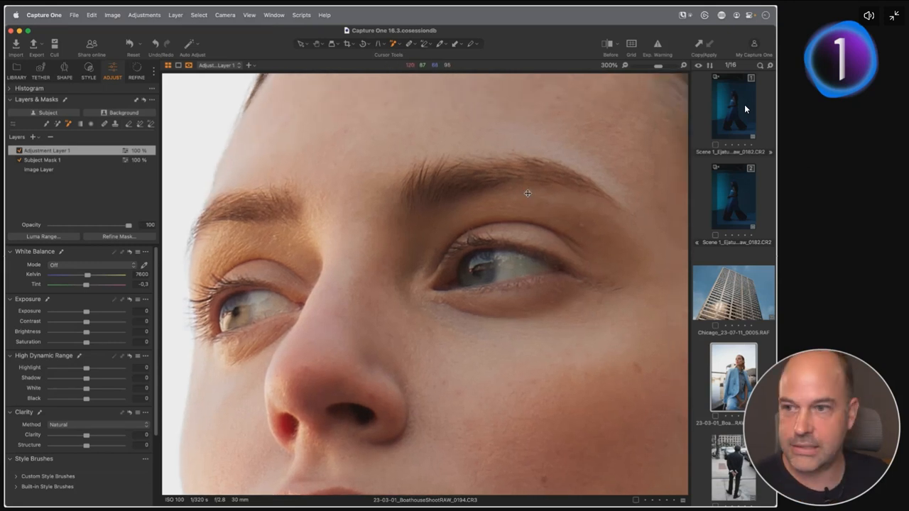
pyautogui.press('super+plus')
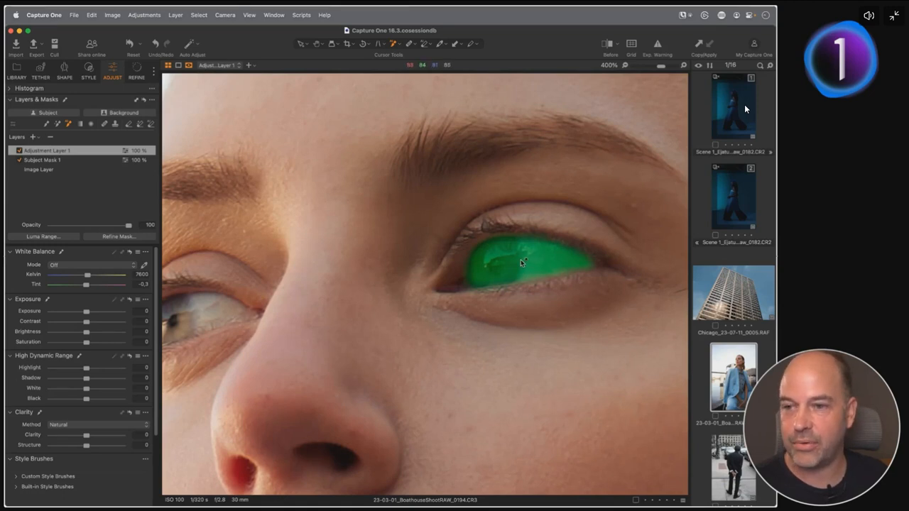
pyautogui.click(519, 261)
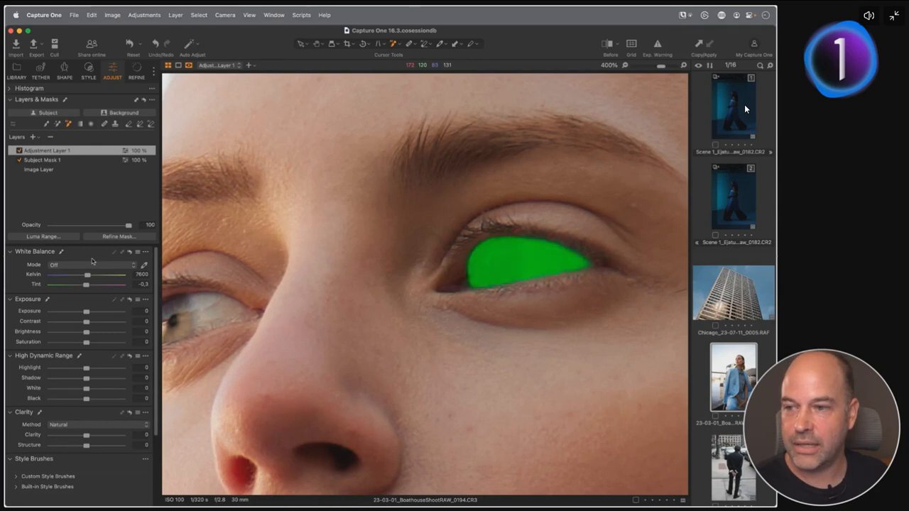
pyautogui.moveTo(195, 308); pyautogui.dragTo(295, 291)
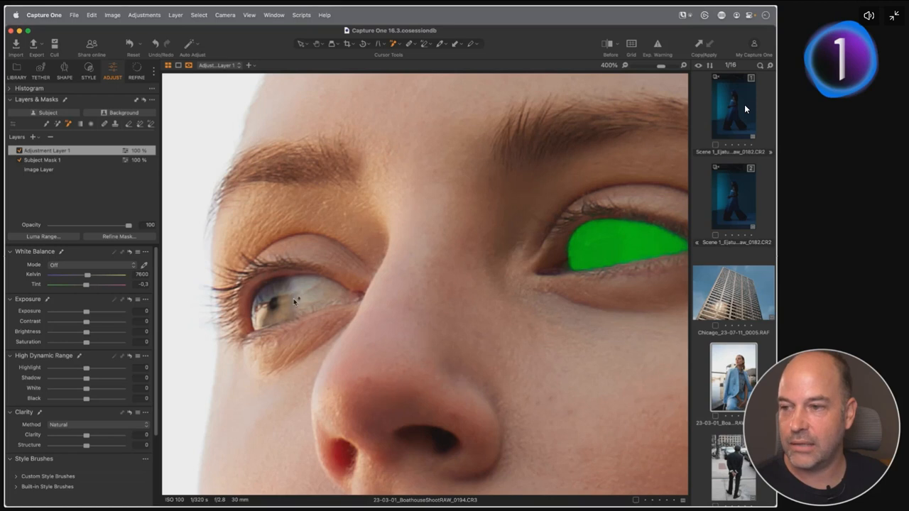
pyautogui.click(302, 301)
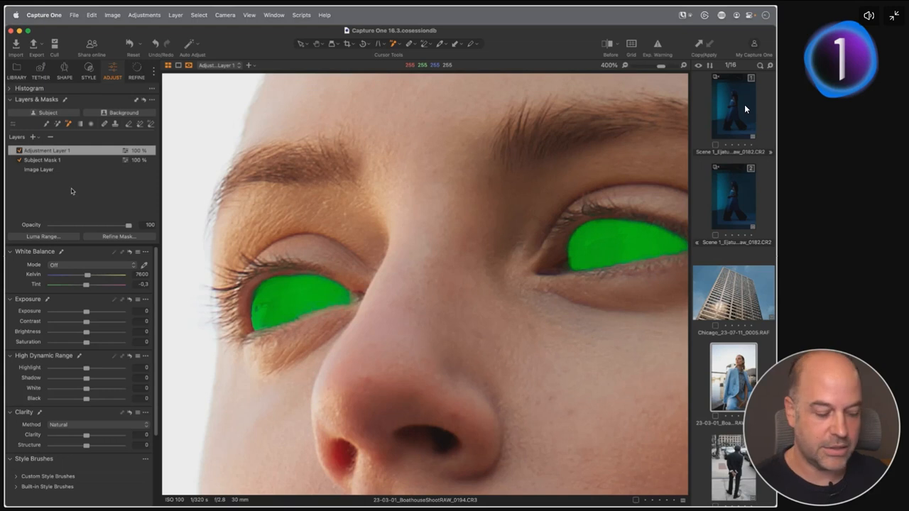
# Show the whole photo with the mask overlay hidden and activate the AI Select tool.
pyautogui.doubleClick(437, 273)
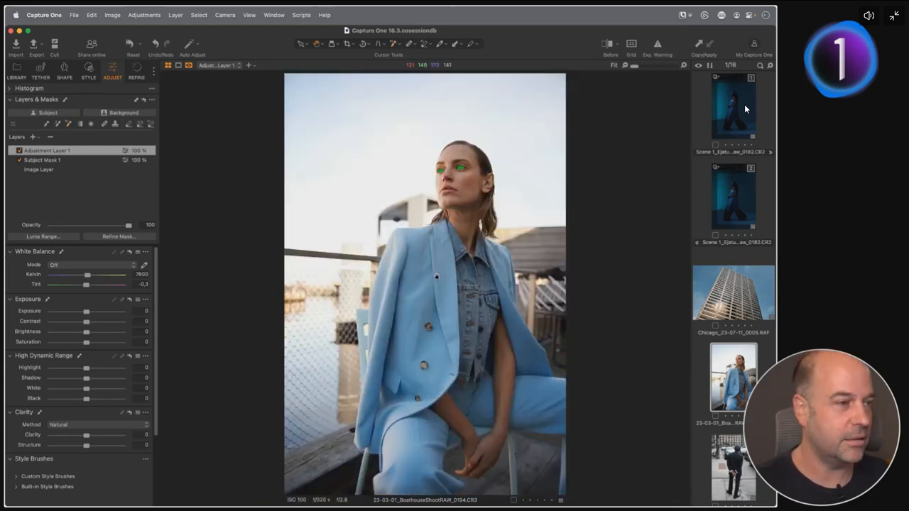
pyautogui.press('m')
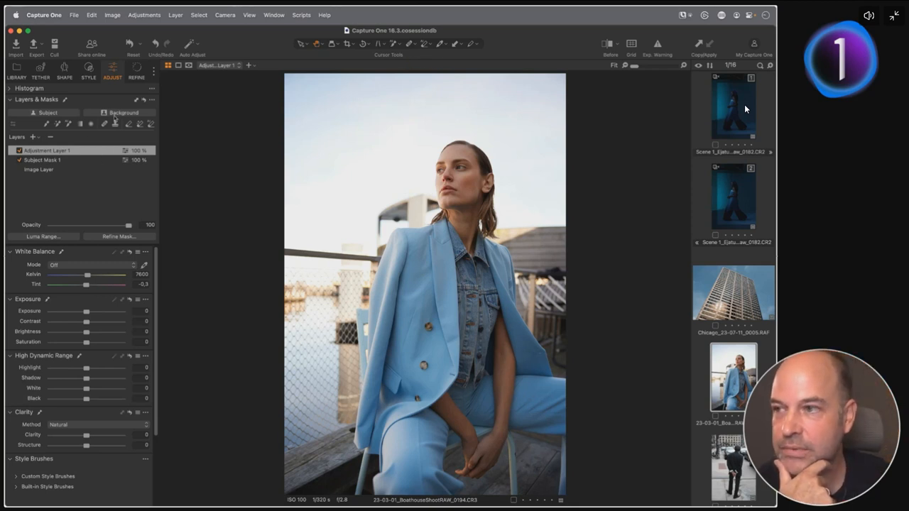
pyautogui.click(69, 124)
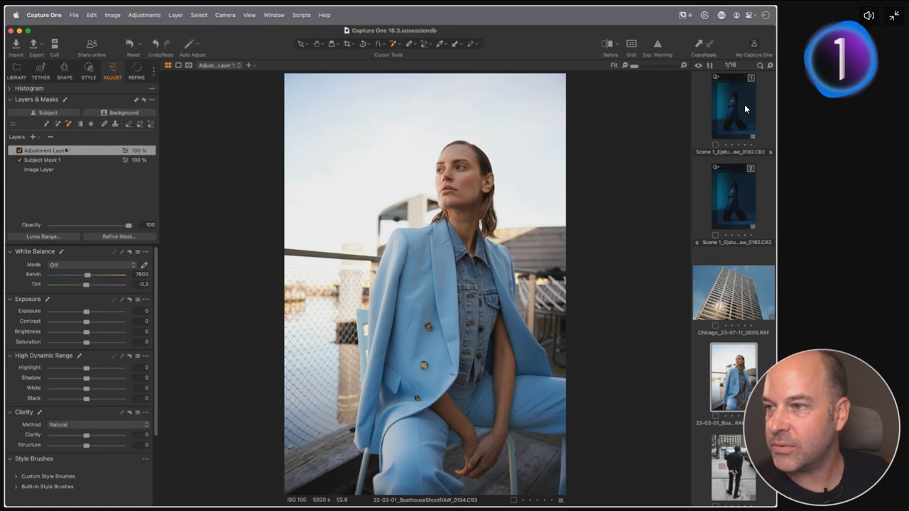
# Replace the adjustment layer's mask with an AI Select box around the woman's upper body, display it, and remove the denim shirt with the AI Eraser.
pyautogui.rightClick(67, 152)
pyautogui.click(87, 154)
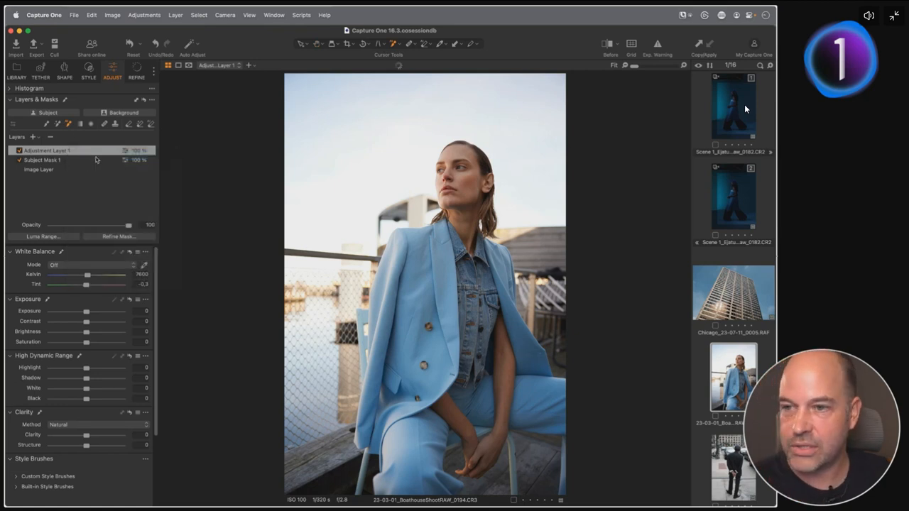
pyautogui.moveTo(411, 123); pyautogui.dragTo(535, 396)
pyautogui.press('m')
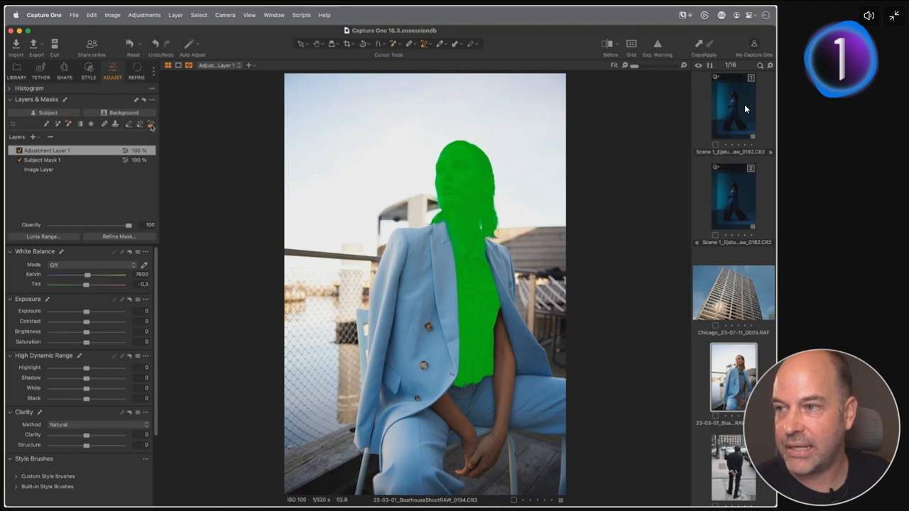
pyautogui.click(150, 125)
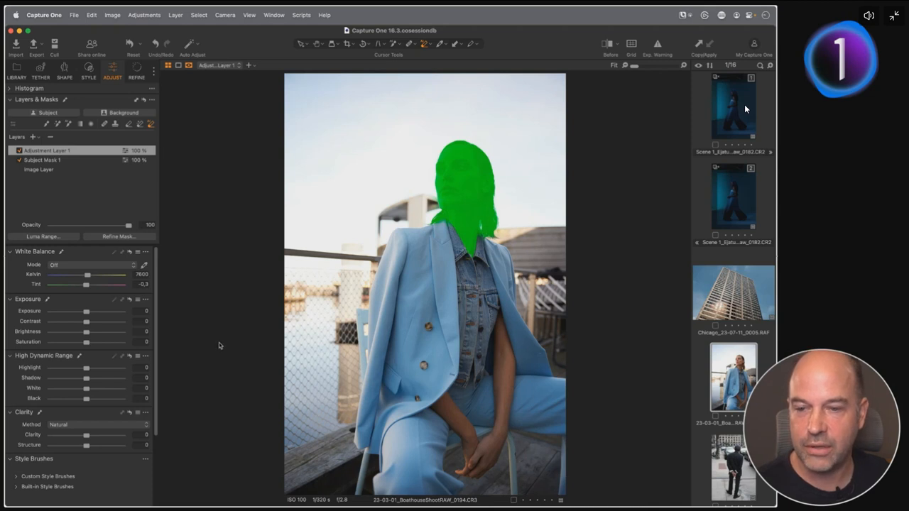
# Open the front-facing locomotive photo Bonneville_23-07-12_0261.RAF and preview AI Select areas on the sky and train.
pyautogui.press('section')
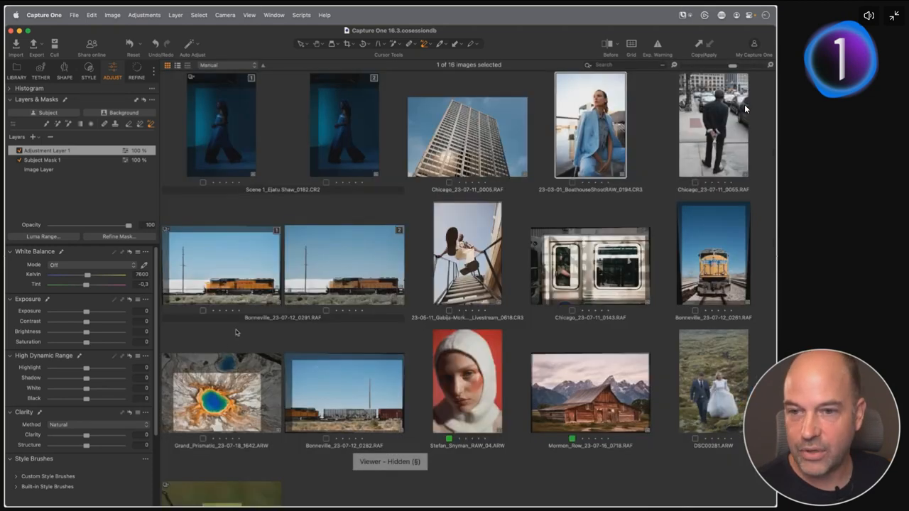
pyautogui.click(717, 278)
pyautogui.press('section')
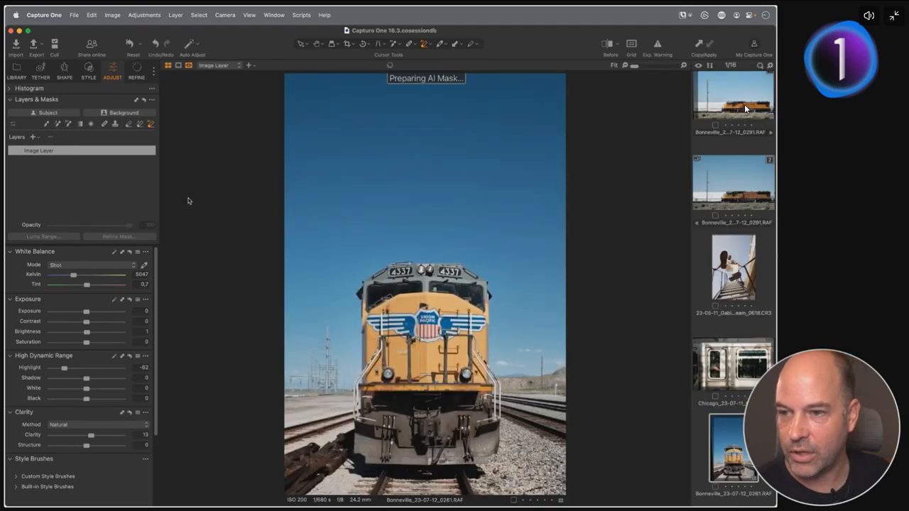
pyautogui.click(68, 125)
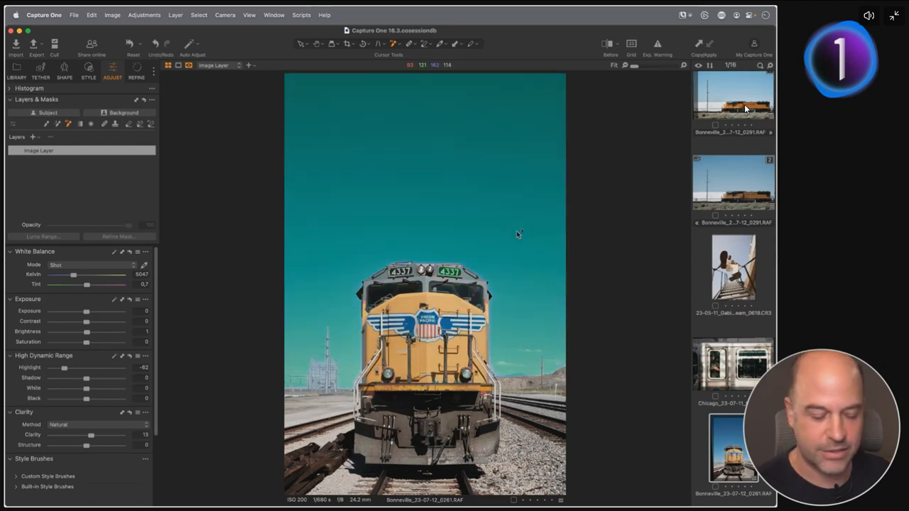
pyautogui.click(502, 248)
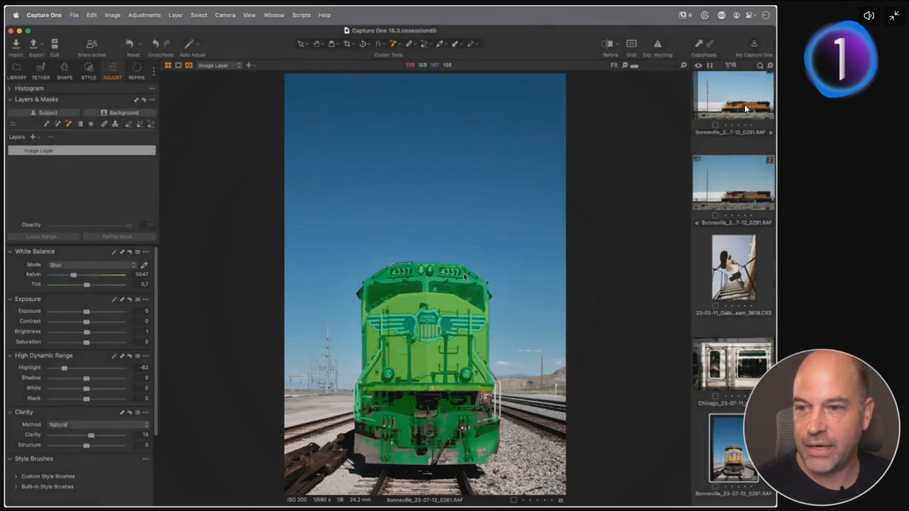
# Mask the four digits of the locomotive's number plate beside the headlights on a new layer with AI Select.
pyautogui.press('super+equal')
pyautogui.press('super+equal')
pyautogui.press('super+equal')
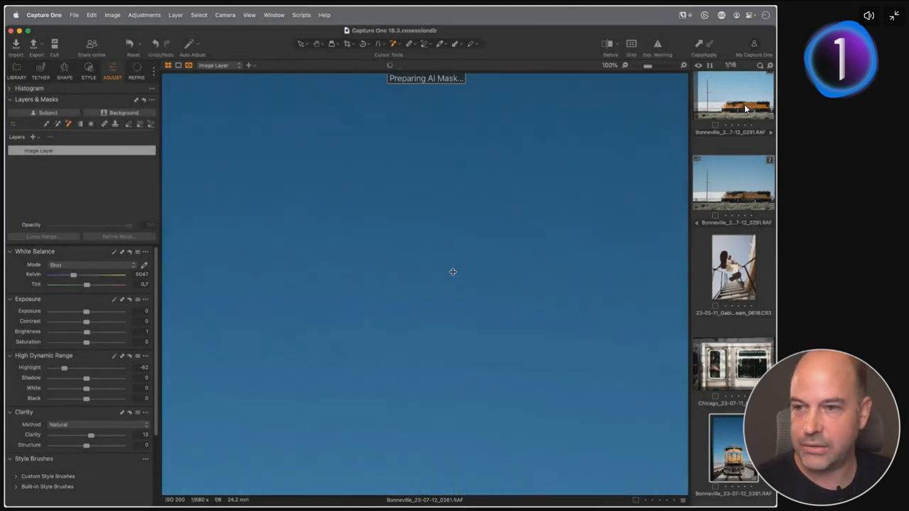
pyautogui.moveTo(574, 377); pyautogui.dragTo(380, 240)
pyautogui.press('super+equal')
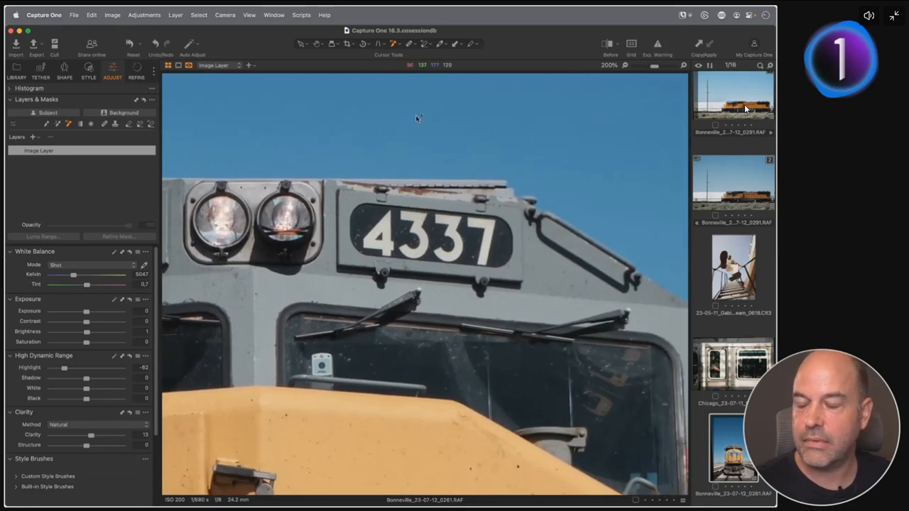
pyautogui.moveTo(410, 74); pyautogui.dragTo(408, 84)
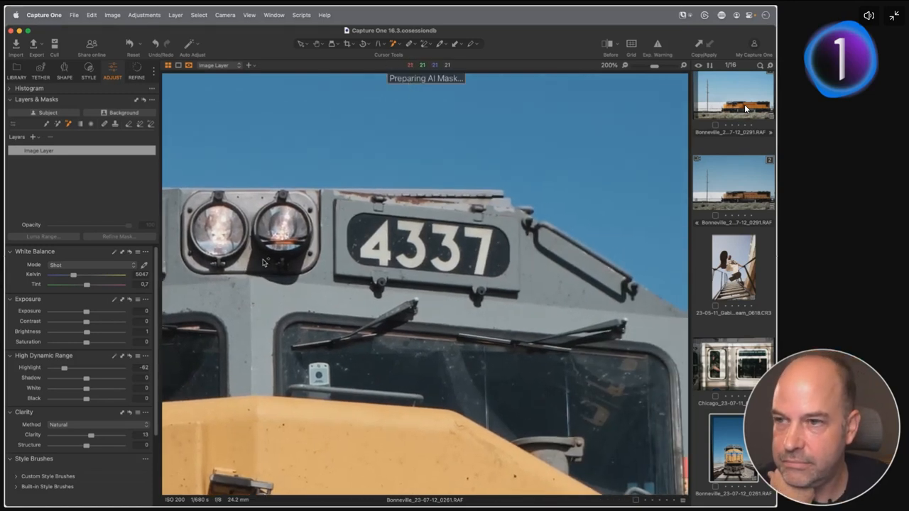
pyautogui.click(381, 238)
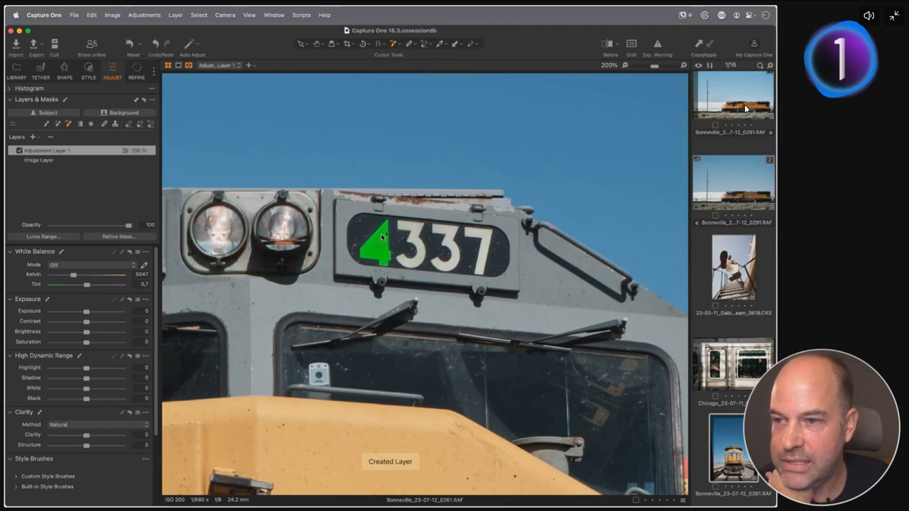
pyautogui.click(415, 229)
pyautogui.click(455, 233)
pyautogui.click(477, 249)
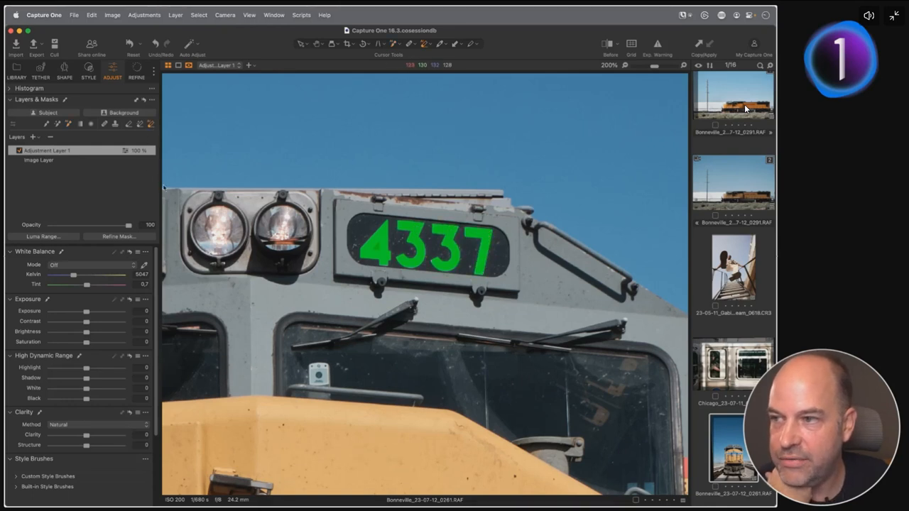
# Try to remove the digit 4 from the number plate mask with the AI Eraser.
pyautogui.click(380, 236)
pyautogui.scroll(3, 380, 236)
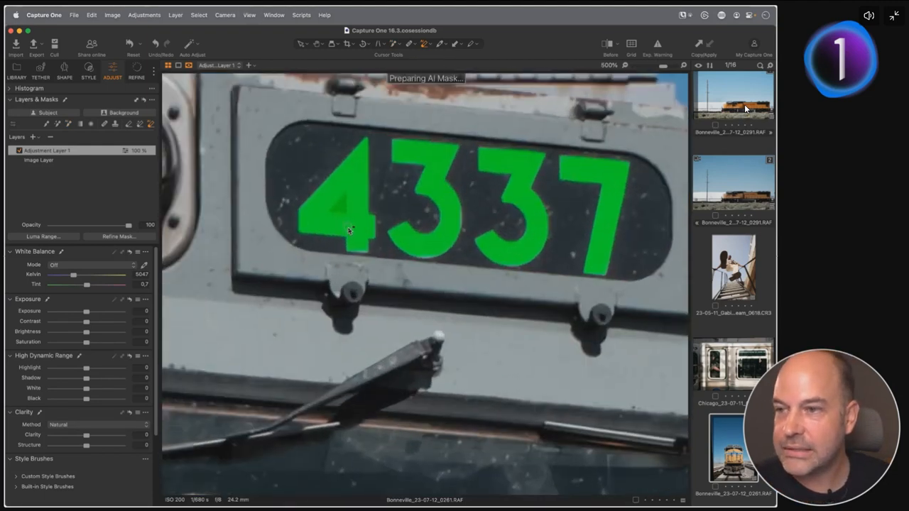
pyautogui.moveTo(349, 230); pyautogui.dragTo(414, 259)
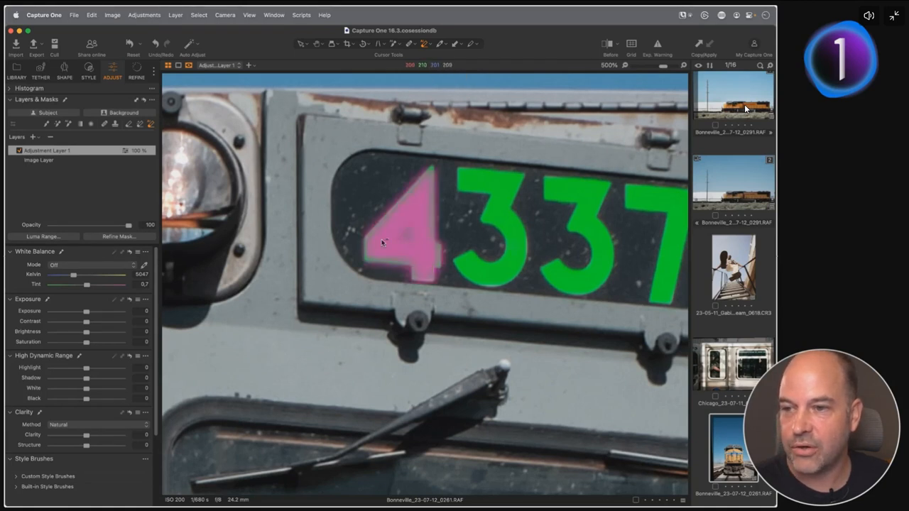
pyautogui.click(426, 246)
# Add the locomotive's upper headlight and the whole twin-headlight housing to the mask with AI Select boxes.
pyautogui.moveTo(281, 191); pyautogui.dragTo(494, 224)
pyautogui.click(68, 124)
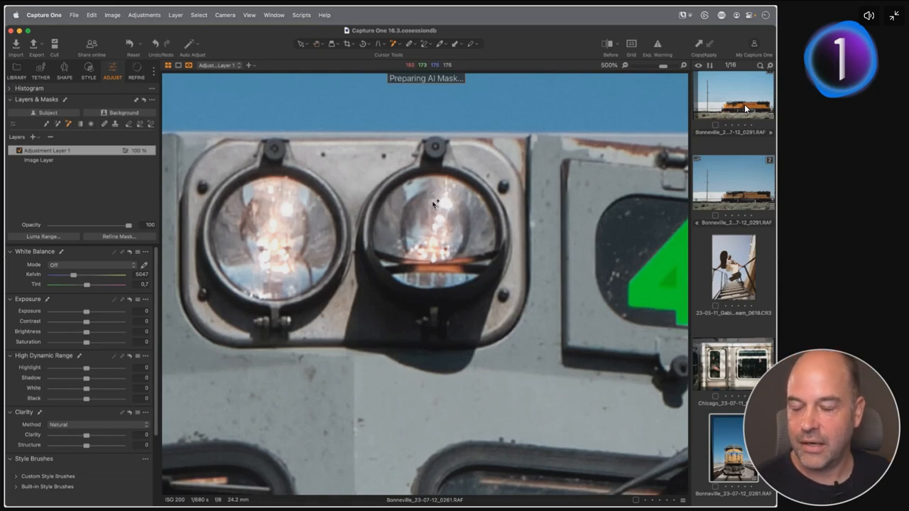
pyautogui.moveTo(353, 154); pyautogui.dragTo(449, 271)
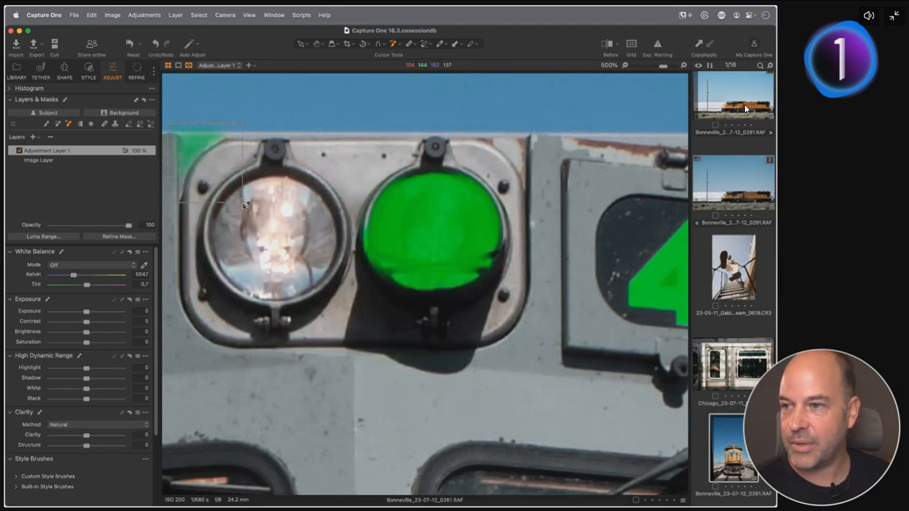
pyautogui.moveTo(166, 123); pyautogui.dragTo(545, 385)
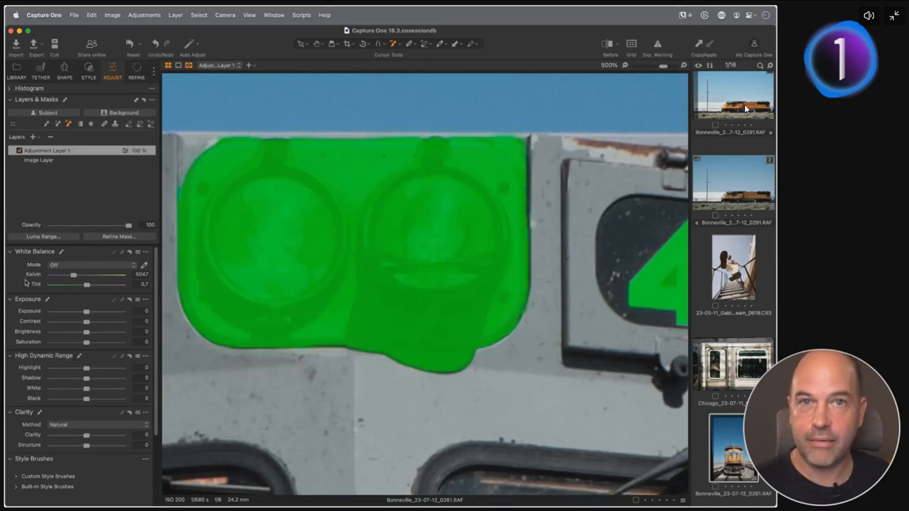
pyautogui.press('super+0')
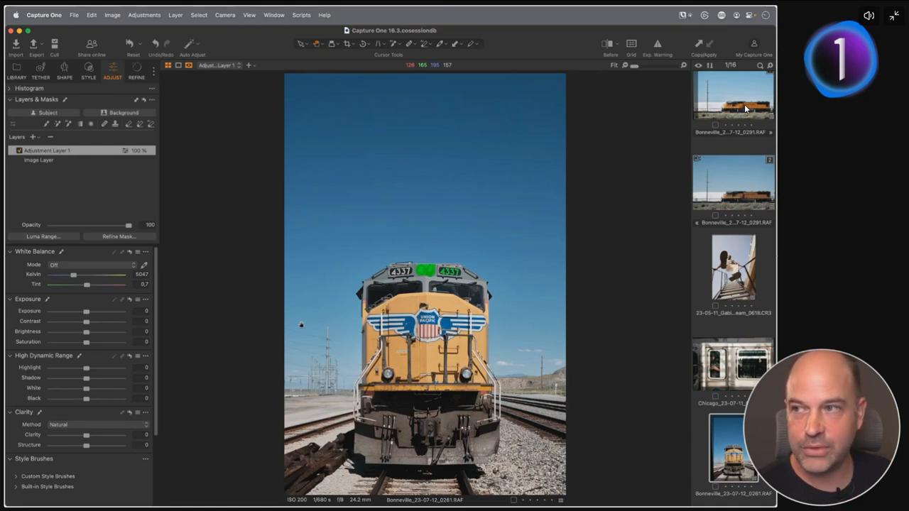
# Check the installed Capture One build in the About window and close it.
pyautogui.click(44, 14)
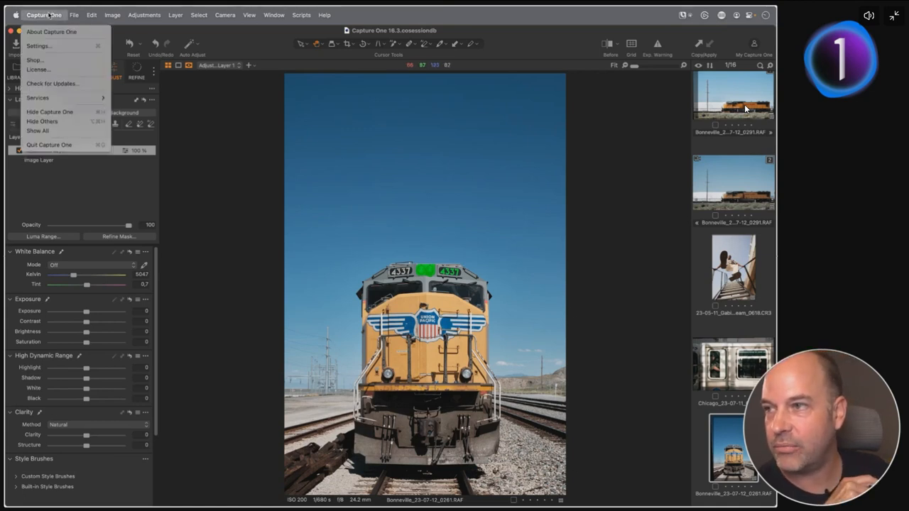
pyautogui.click(53, 31)
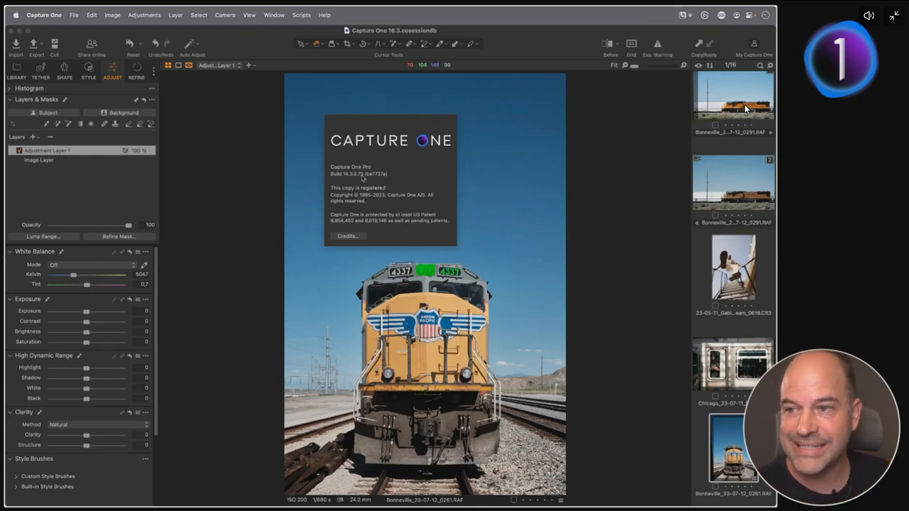
pyautogui.click(257, 206)
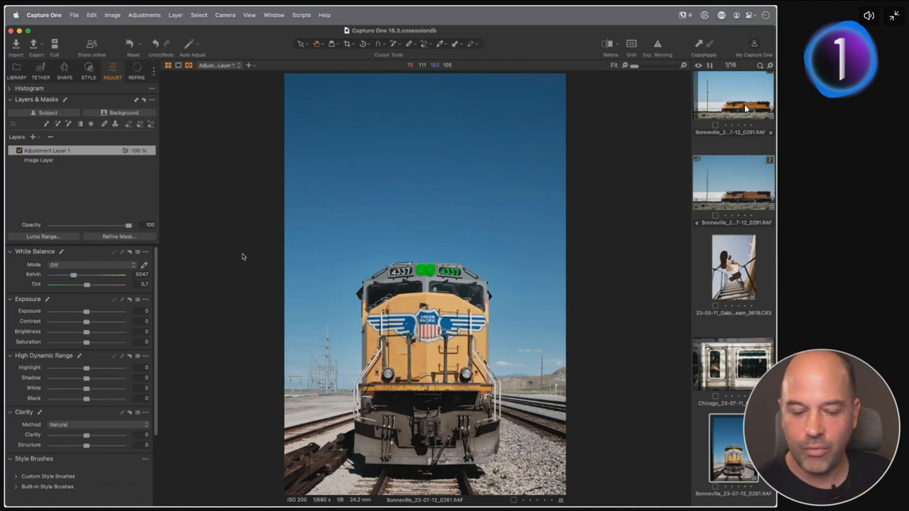
# Open the kingfisher photo 0419.eip and create an AI subject mask on it.
pyautogui.press('section')
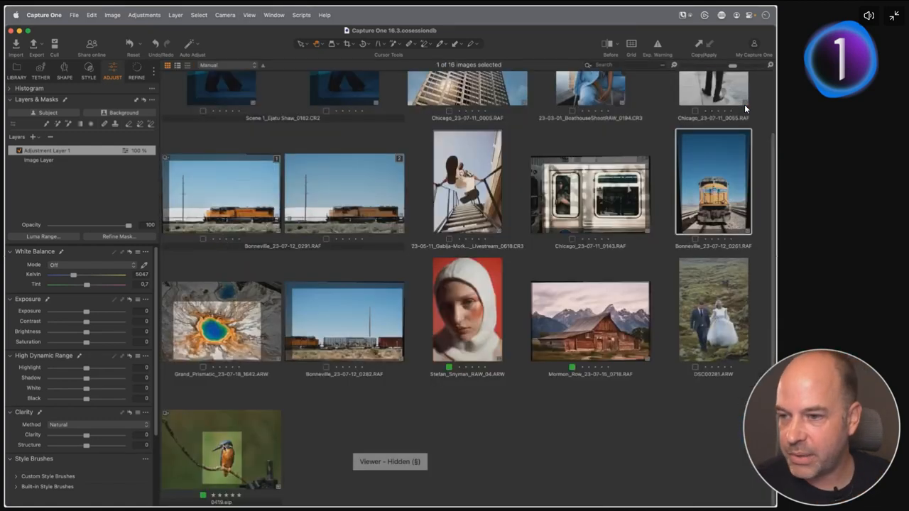
pyautogui.click(237, 465)
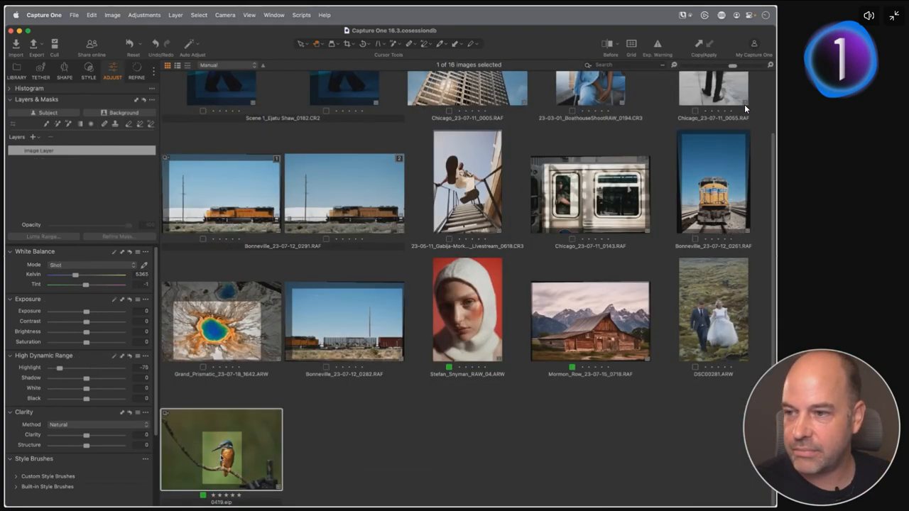
pyautogui.press('section')
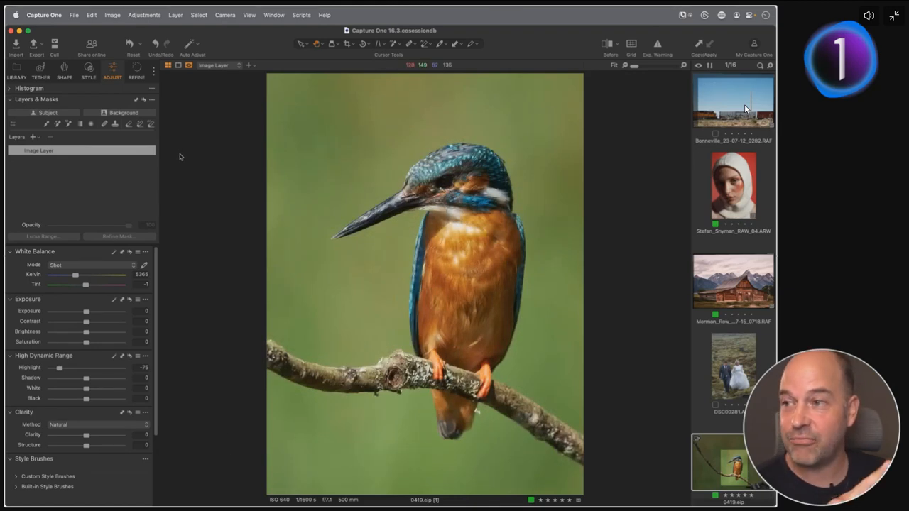
pyautogui.click(63, 113)
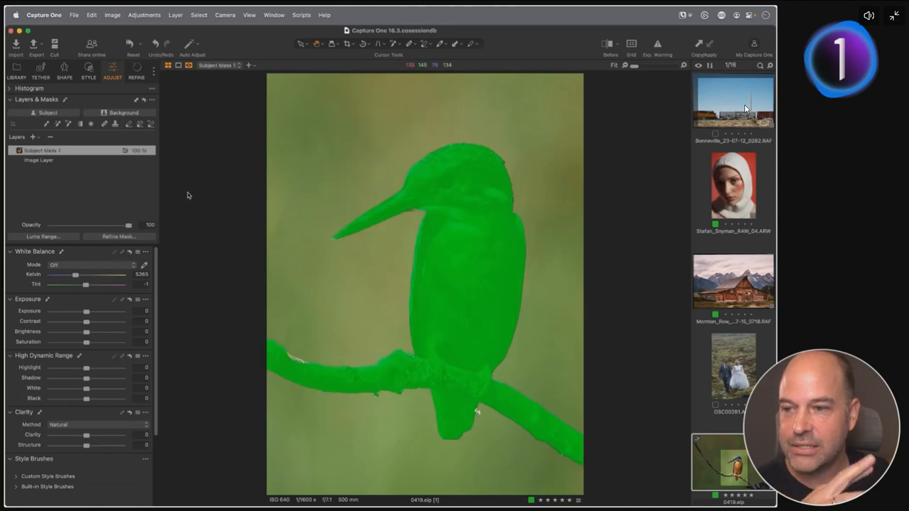
# Remove the branch from the kingfisher's subject mask with the AI Eraser, inspect it as a grayscale mask, and hide the mask display.
pyautogui.click(150, 124)
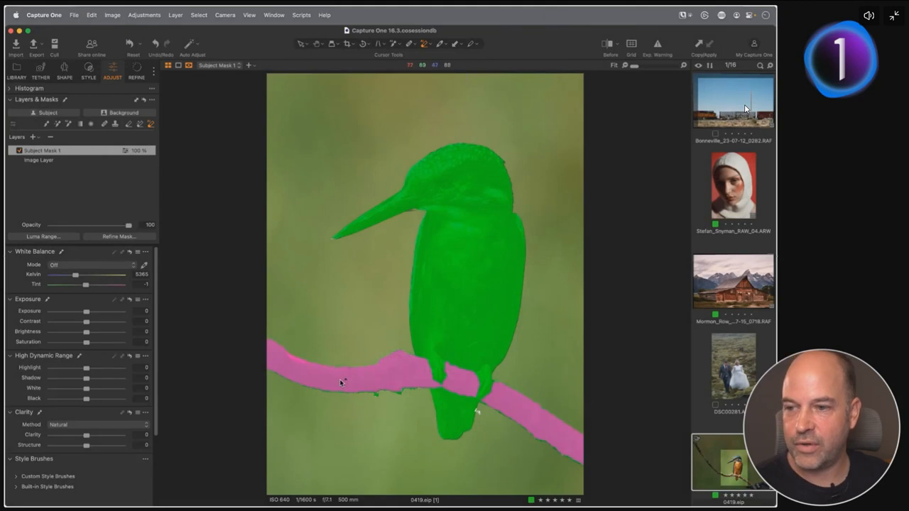
pyautogui.keyDown('alt'); pyautogui.click(342, 381); pyautogui.keyUp('alt')
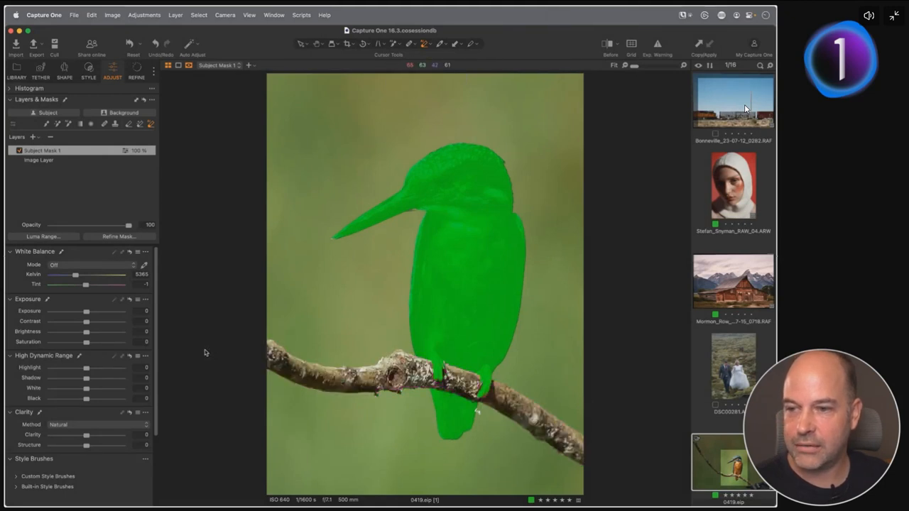
pyautogui.hotkey('alt', 'm')
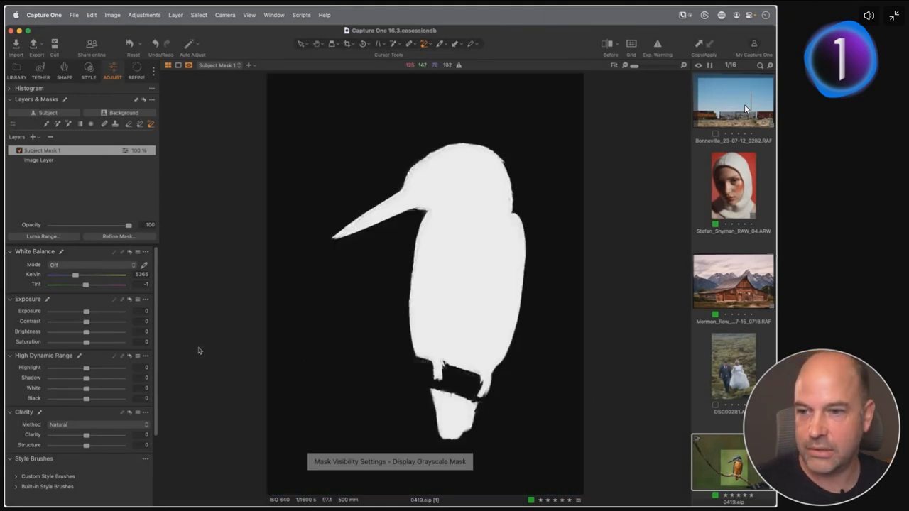
pyautogui.hotkey('alt', 'm')
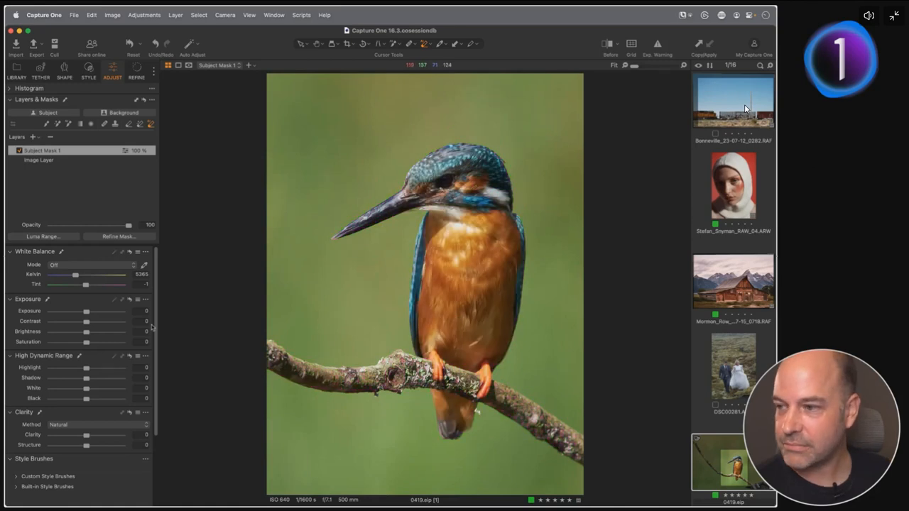
# Set the kingfisher subject layer's Brightness to 6, Highlight to -12, Clarity to 25 and Saturation to 14.
pyautogui.moveTo(84, 335); pyautogui.dragTo(90, 334)
pyautogui.moveTo(88, 369); pyautogui.dragTo(82, 368)
pyautogui.scroll(-3, 82, 369)
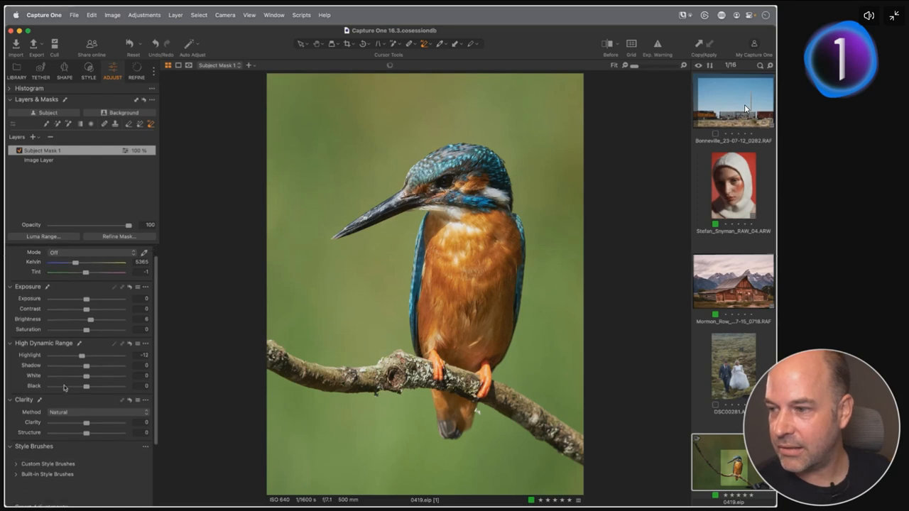
pyautogui.moveTo(85, 414); pyautogui.dragTo(98, 416)
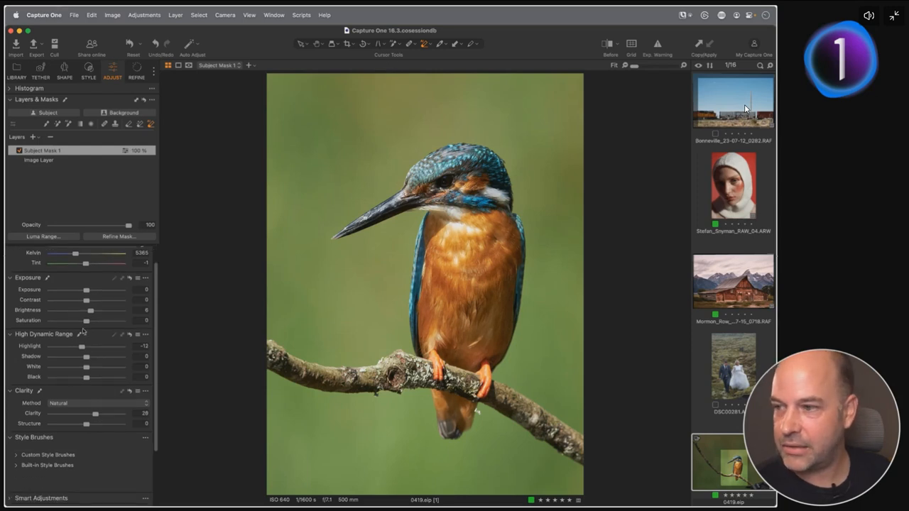
pyautogui.scroll(3, 85, 332)
pyautogui.moveTo(86, 340); pyautogui.dragTo(93, 341)
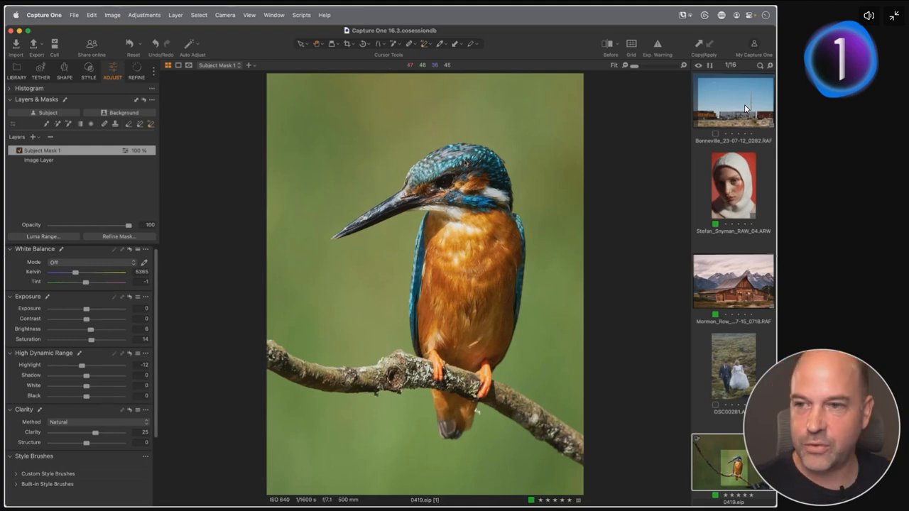
# Add a new empty adjustment layer above the kingfisher's subject mask and activate the AI Select tool.
pyautogui.click(450, 179)
pyautogui.click(490, 208)
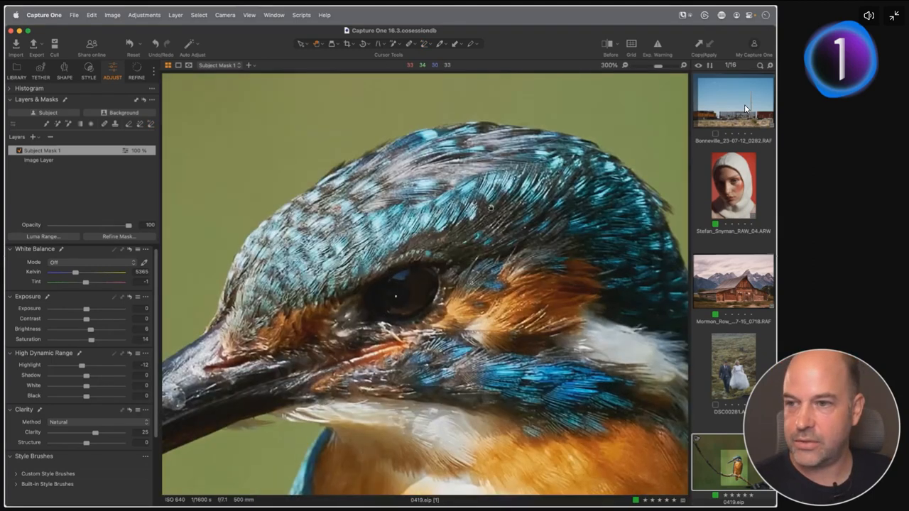
pyautogui.moveTo(431, 261); pyautogui.dragTo(482, 202)
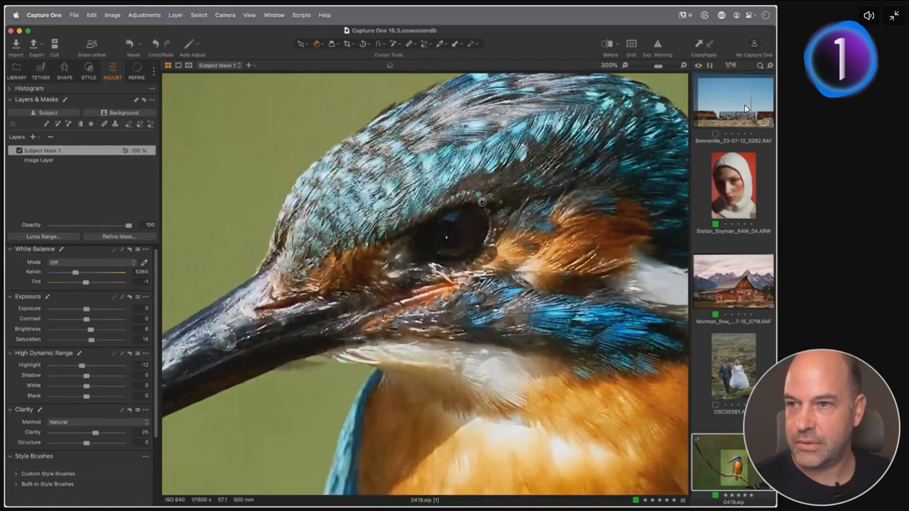
pyautogui.click(34, 137)
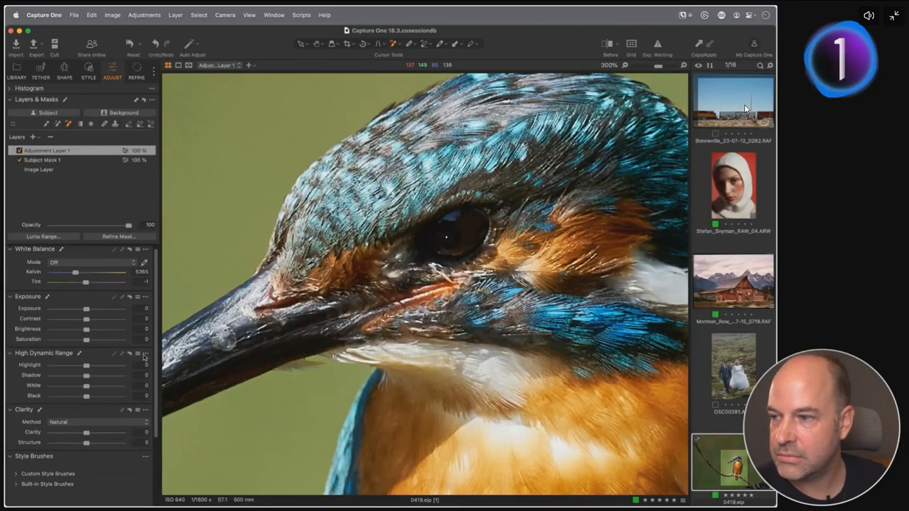
# Brighten the kingfisher's eye by setting Shadow to 37 on the new adjustment layer.
pyautogui.moveTo(86, 376); pyautogui.dragTo(100, 376)
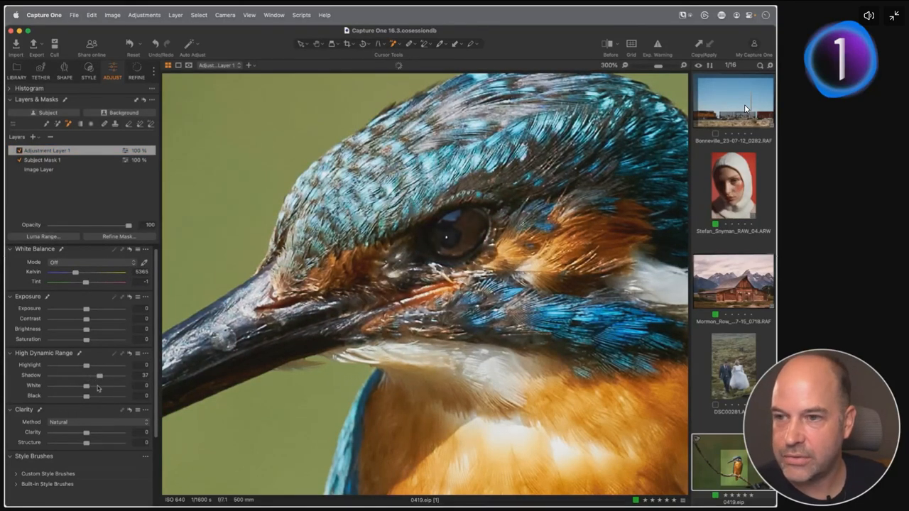
pyautogui.press('h')
pyautogui.doubleClick(342, 304)
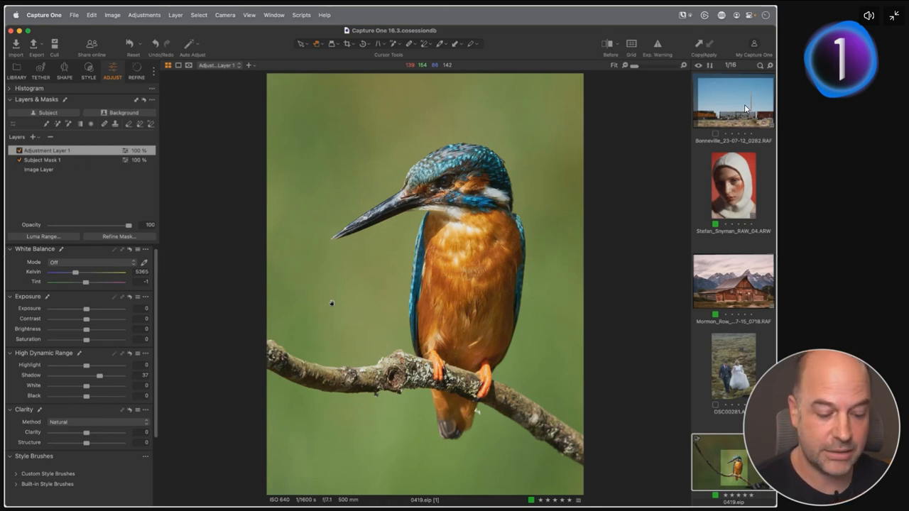
# Open the hot spring photo Grand_Prismatic_23-07-18_1642.ARW and reset its layers and masks.
pyautogui.press('alt+super+v')
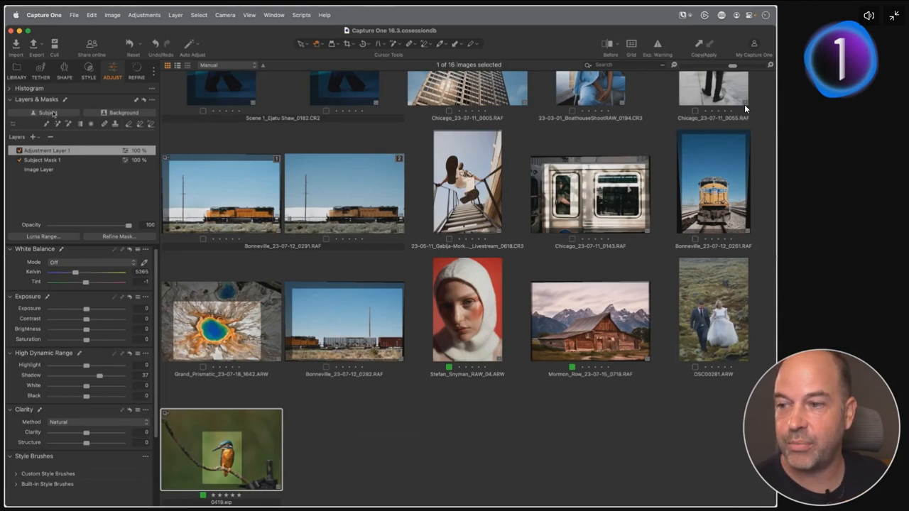
pyautogui.click(228, 343)
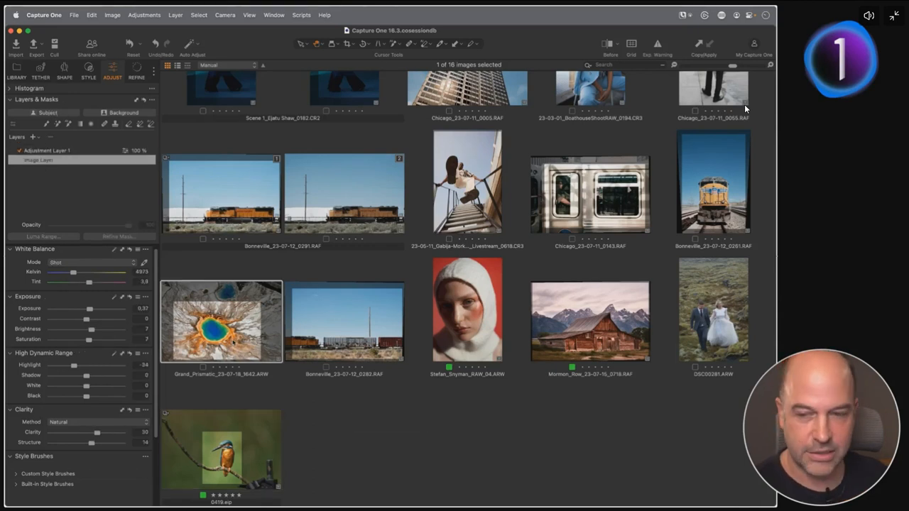
pyautogui.press('alt+super+v')
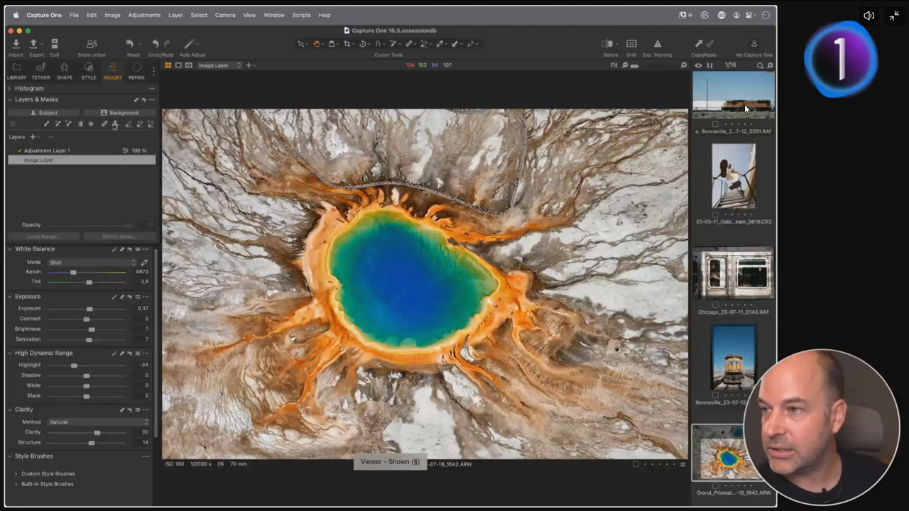
pyautogui.click(144, 100)
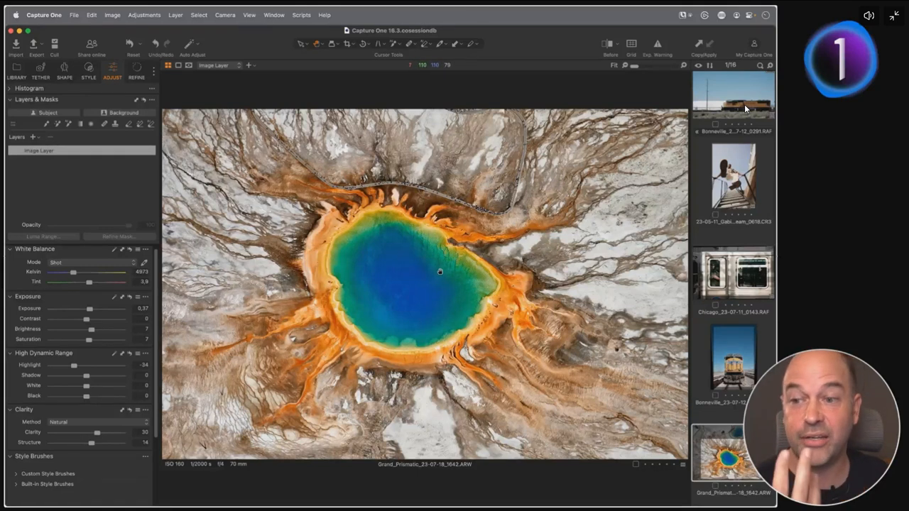
# Create an AI subject mask on the hot spring photo and display the mask.
pyautogui.click(55, 115)
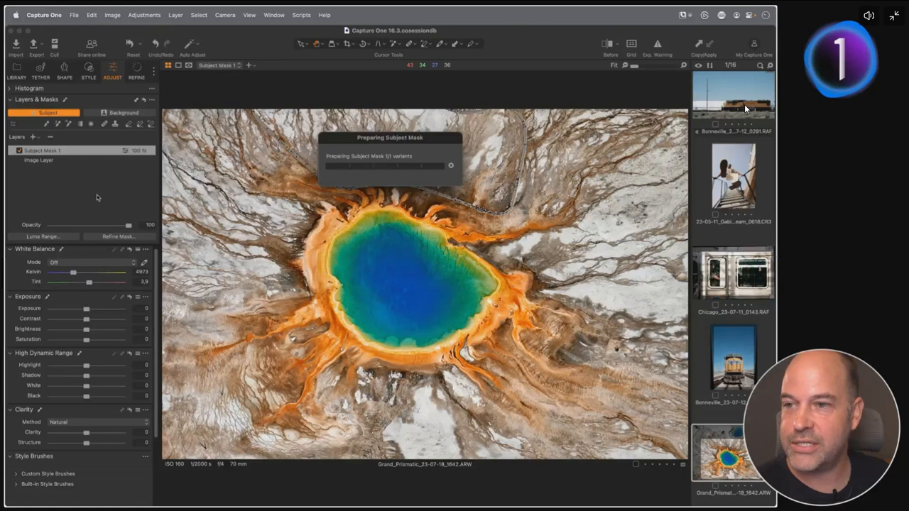
pyautogui.press('m')
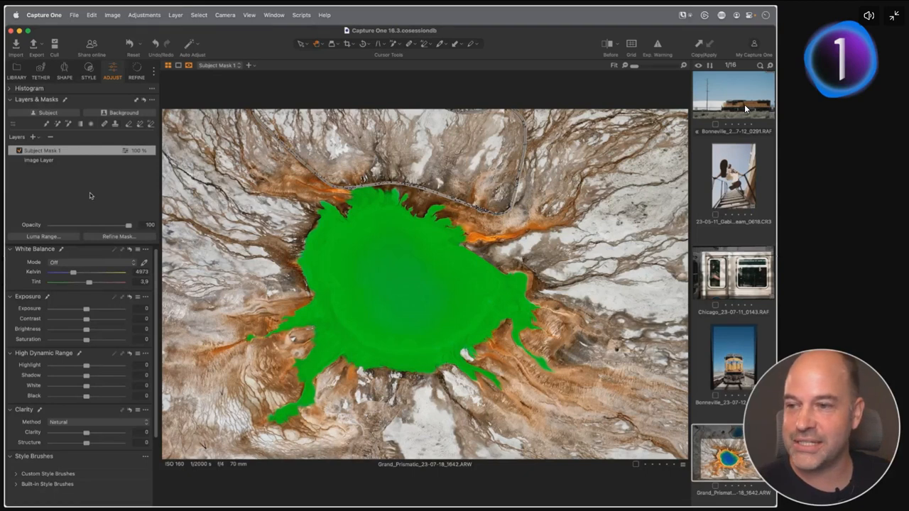
pyautogui.press('m')
pyautogui.press('m')
# Refine the hot spring's subject mask with a Radius of 288 and hide the mask display.
pyautogui.click(114, 237)
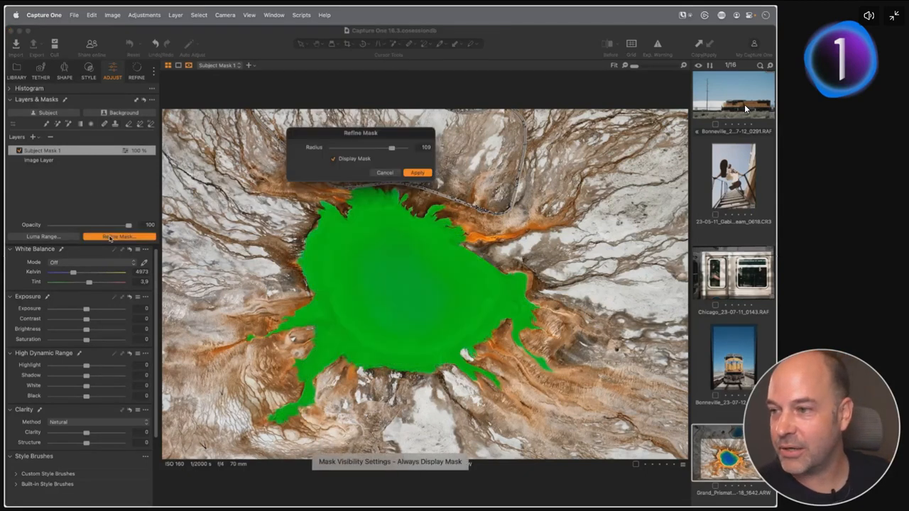
pyautogui.moveTo(392, 148); pyautogui.dragTo(401, 149)
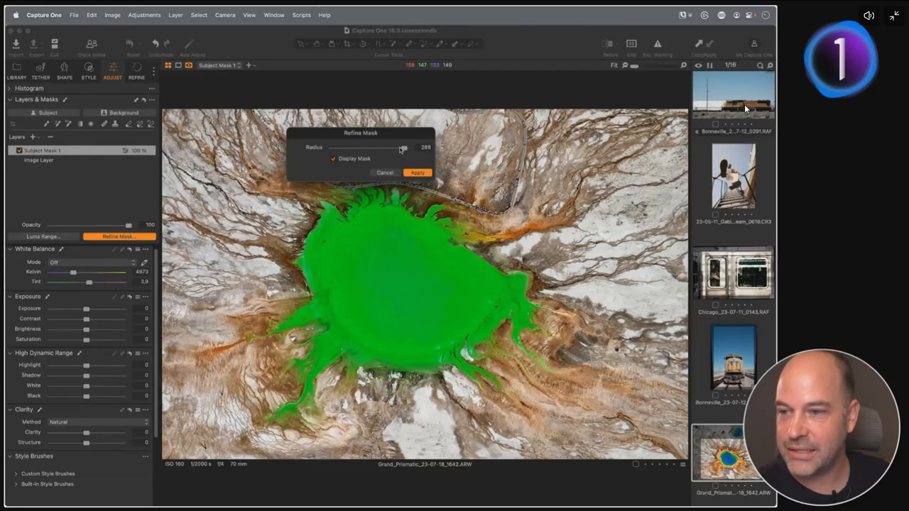
pyautogui.click(417, 173)
pyautogui.press('m')
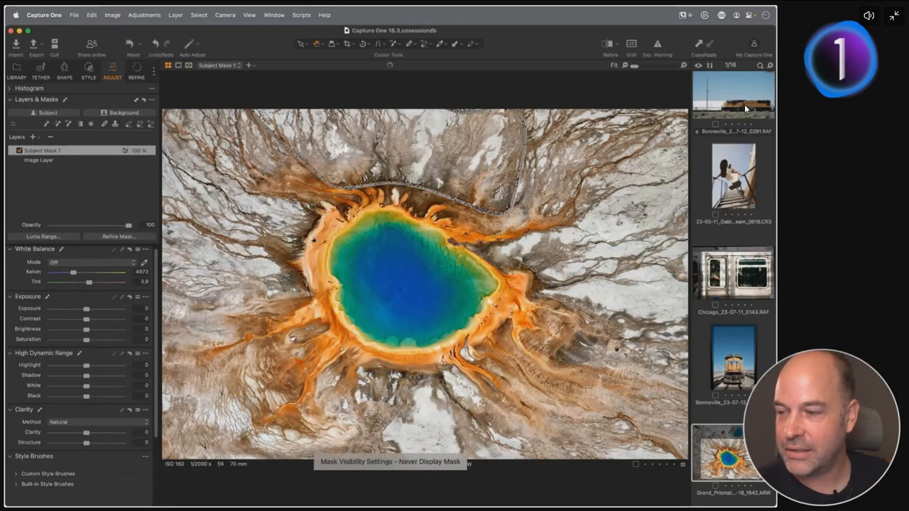
# Set the hot spring subject layer's Clarity to 43 and Saturation to 21.
pyautogui.moveTo(86, 432); pyautogui.dragTo(100, 434)
pyautogui.moveTo(86, 339); pyautogui.dragTo(93, 340)
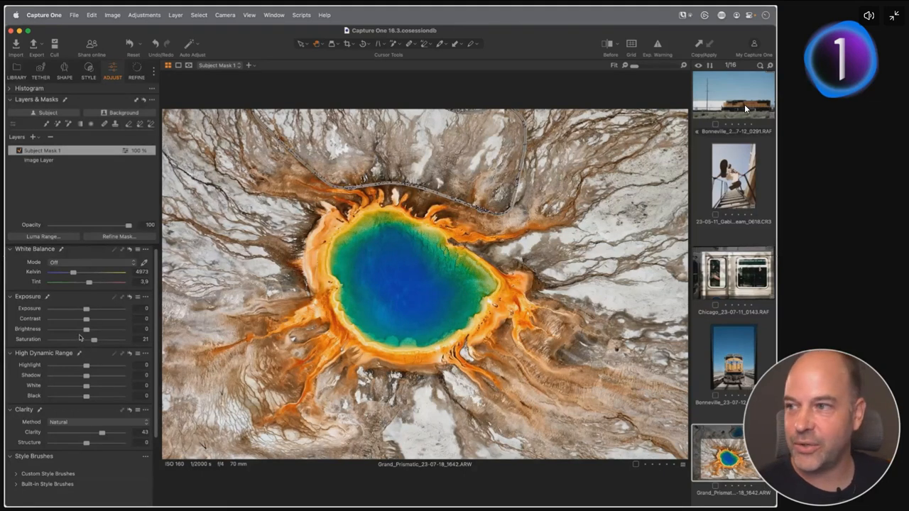
# Replace the subject mask layer with a new adjustment layer and mask only the blue-green pool using AI Select.
pyautogui.click(49, 137)
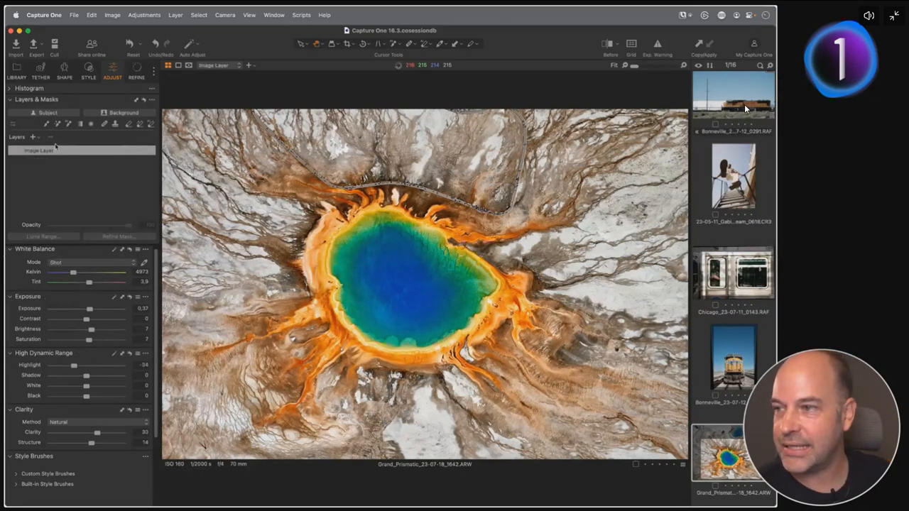
pyautogui.click(33, 138)
pyautogui.click(68, 126)
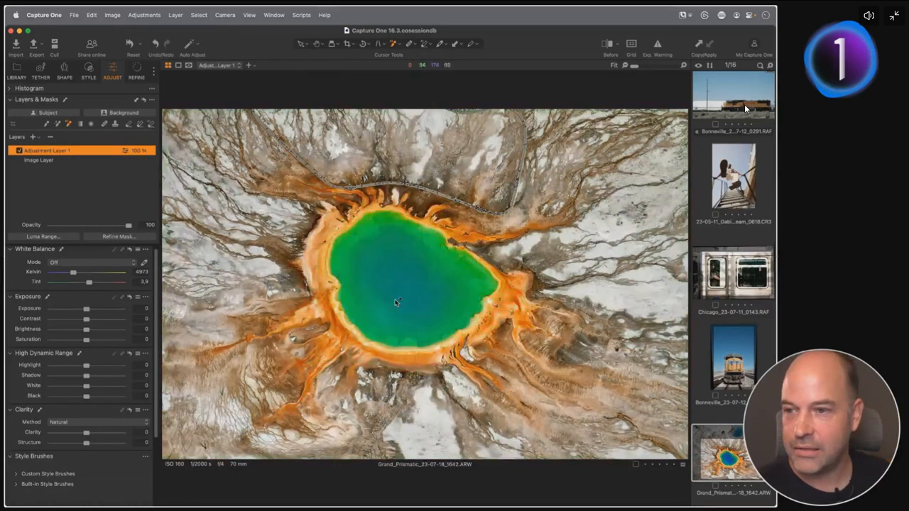
pyautogui.click(412, 289)
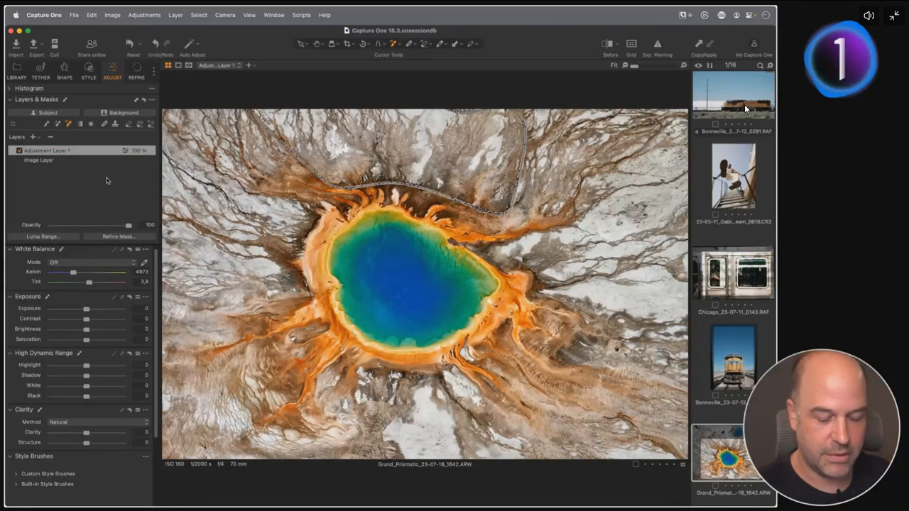
# Inspect the pool mask as a grayscale mask and as a color overlay, and hide the mask display.
pyautogui.hotkey('alt', 'm')
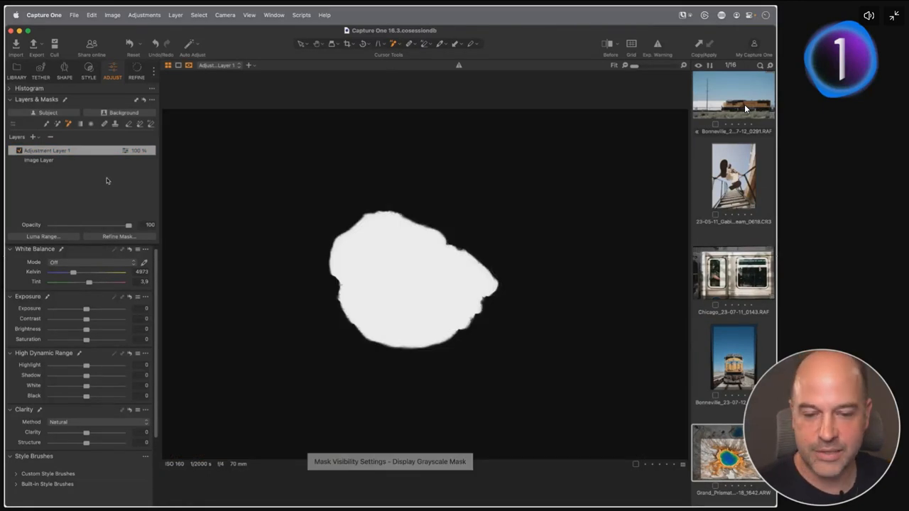
pyautogui.hotkey('alt', 'm')
pyautogui.hotkey('alt', 'm')
pyautogui.hotkey('alt', 'm')
pyautogui.hotkey('alt', 'm')
pyautogui.hotkey('alt', 'm')
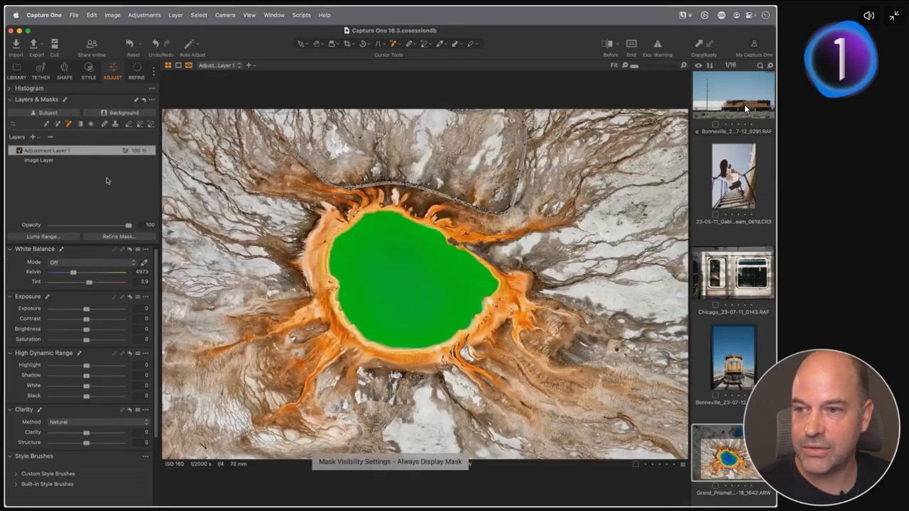
pyautogui.hotkey('alt', 'm')
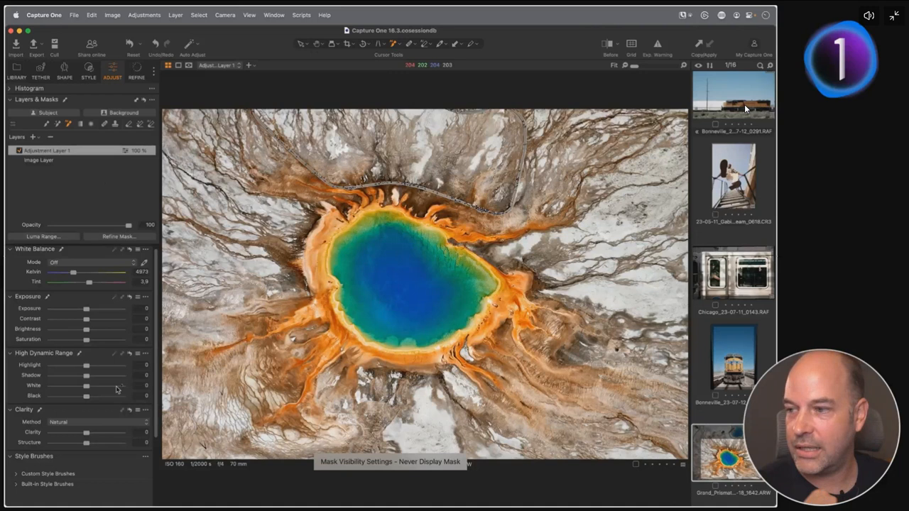
# Set the pool layer's Exposure to -0.26, Clarity to 28 and Saturation to 12.
pyautogui.moveTo(85, 308); pyautogui.dragTo(84, 309)
pyautogui.moveTo(86, 431); pyautogui.dragTo(95, 432)
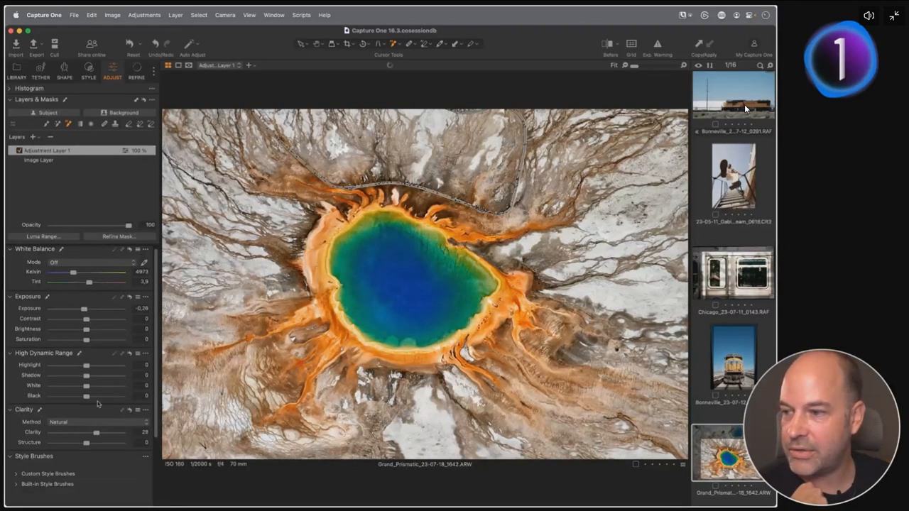
pyautogui.moveTo(85, 338); pyautogui.dragTo(90, 339)
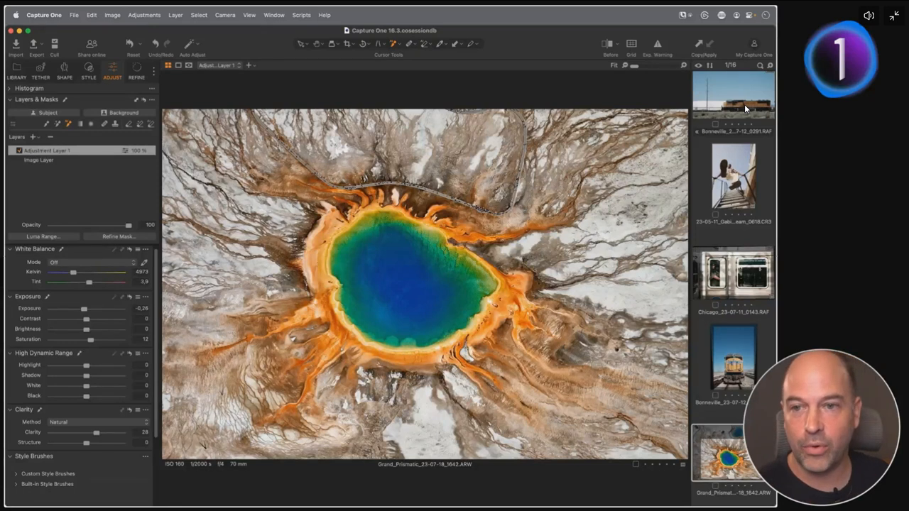
# Open the barn photo Mormon_Row_23-07-15_0718.RAF and display the barn mask of Adjustment Layer 1.
pyautogui.click(723, 184)
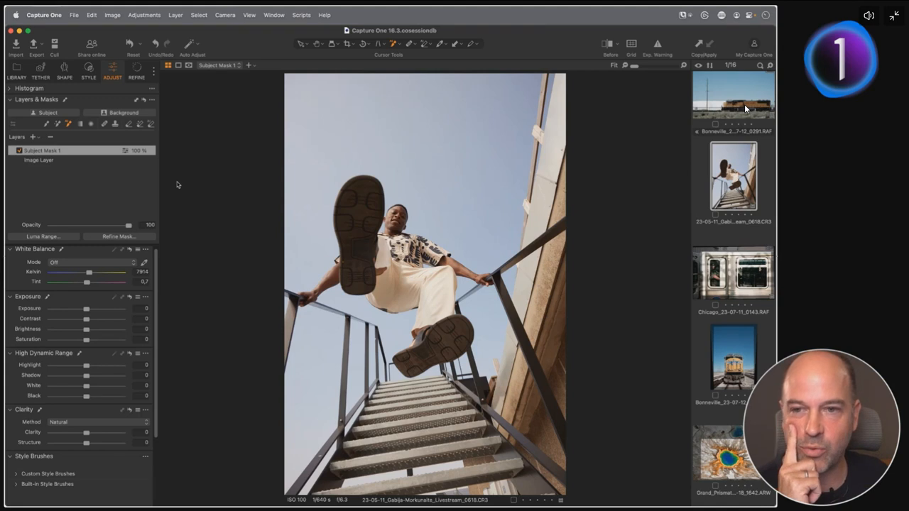
pyautogui.press('section')
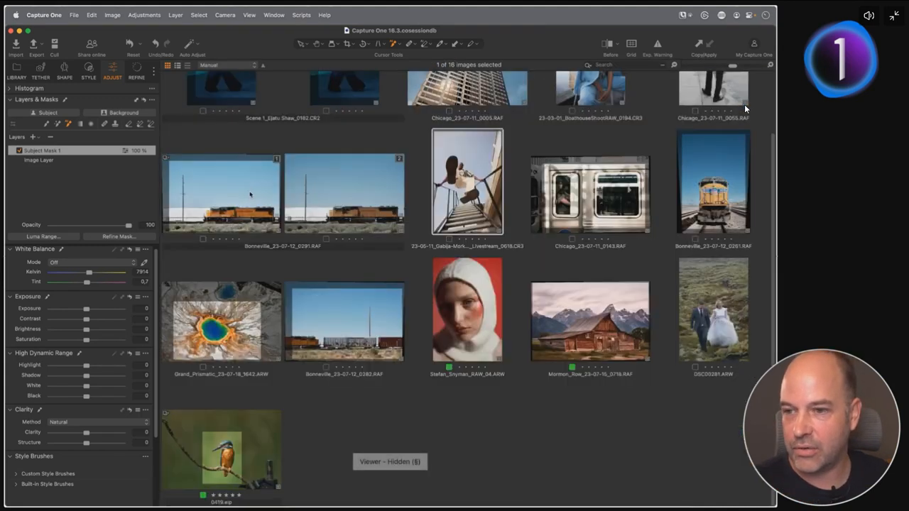
pyautogui.doubleClick(629, 321)
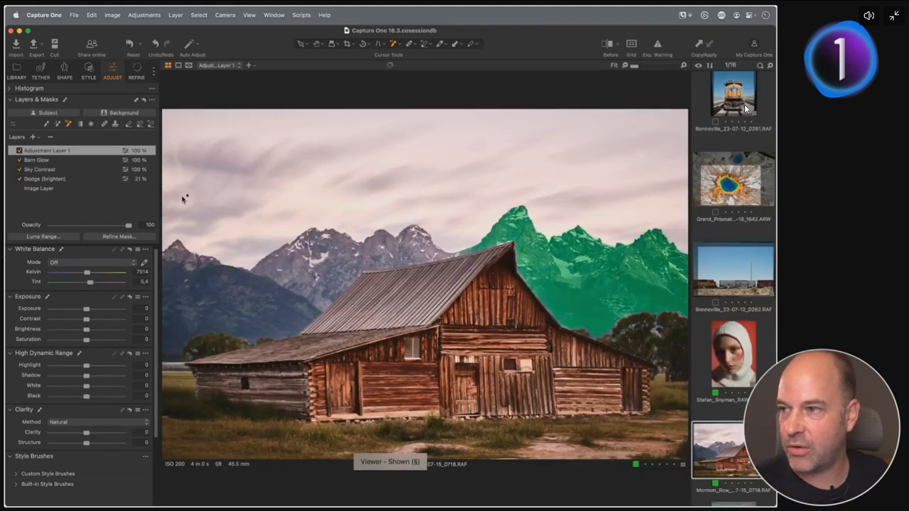
pyautogui.press('m')
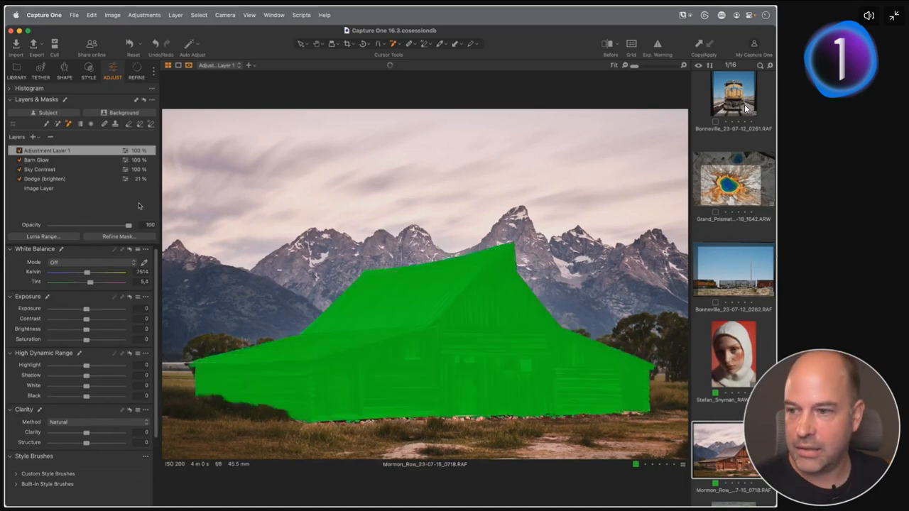
# Add the unmasked strip at the base of the barn's right end to the mask with an AI Select box.
pyautogui.press('space')
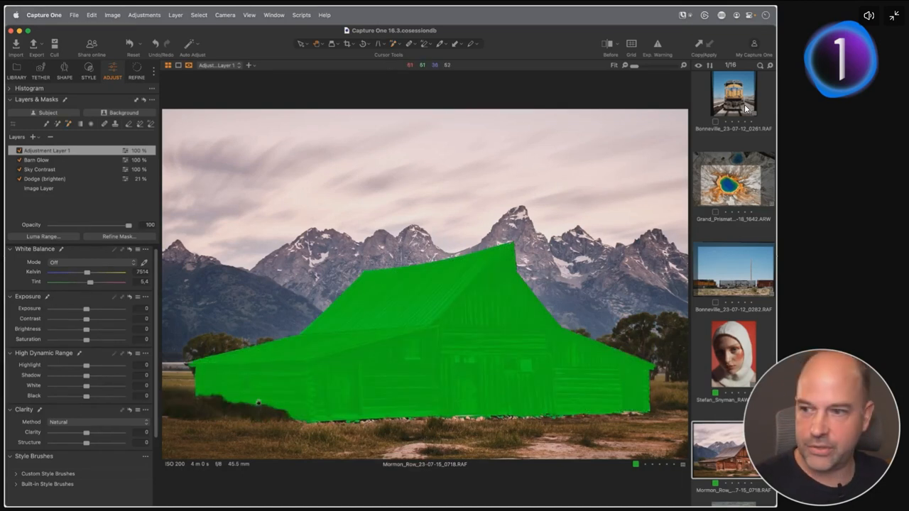
pyautogui.doubleClick(259, 406)
pyautogui.moveTo(677, 362); pyautogui.dragTo(387, 354)
pyautogui.doubleClick(387, 354)
pyautogui.doubleClick(463, 411)
pyautogui.moveTo(520, 350); pyautogui.dragTo(318, 333)
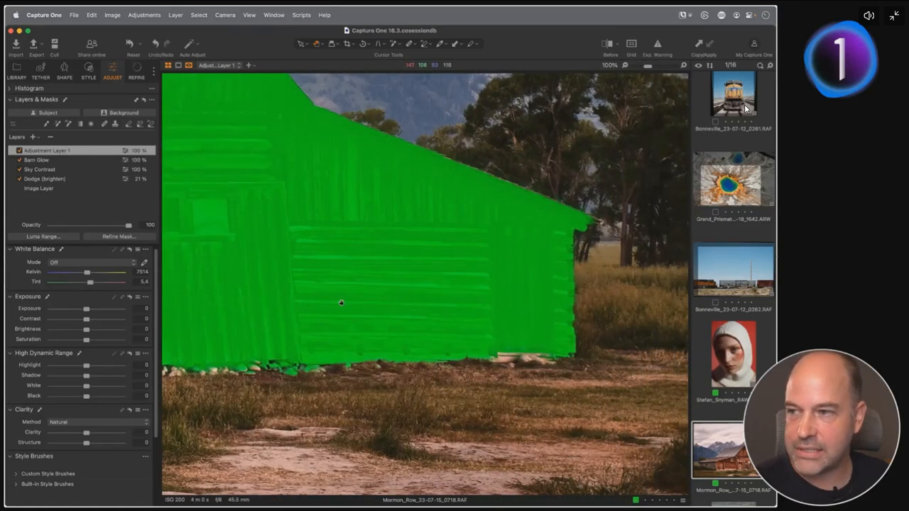
pyautogui.click(67, 124)
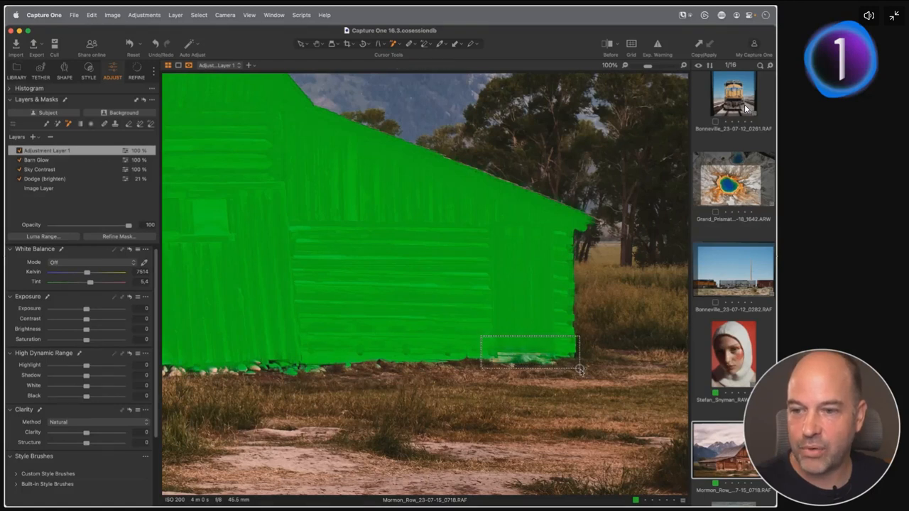
pyautogui.click(459, 396)
pyautogui.press('super+z')
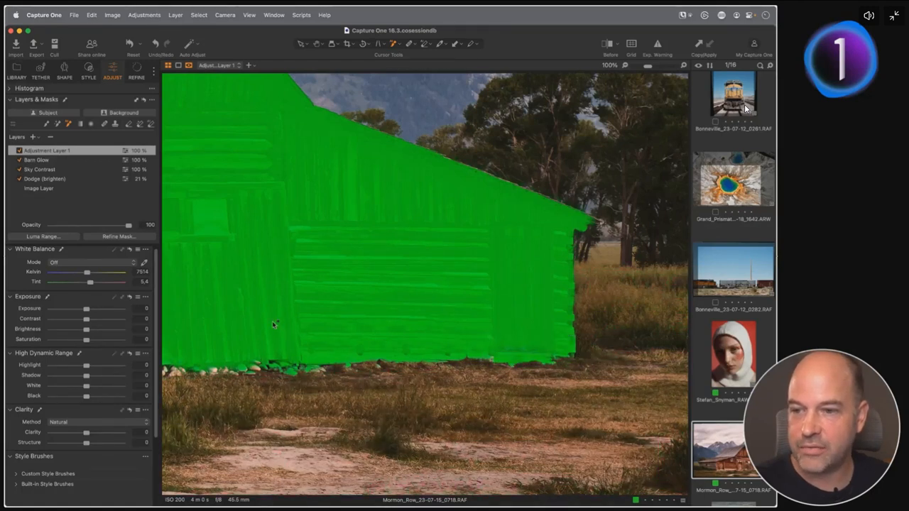
# Add the base below the barn's central door to the mask with an AI Select box and hide the mask display.
pyautogui.moveTo(185, 324); pyautogui.dragTo(537, 329)
pyautogui.moveTo(415, 337); pyautogui.dragTo(484, 339)
pyautogui.moveTo(384, 344); pyautogui.dragTo(536, 389)
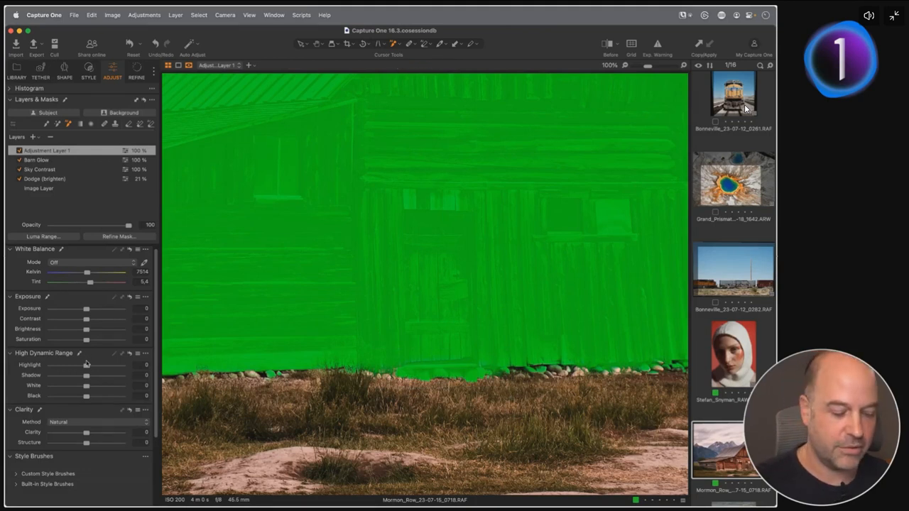
pyautogui.press('h')
pyautogui.doubleClick(444, 310)
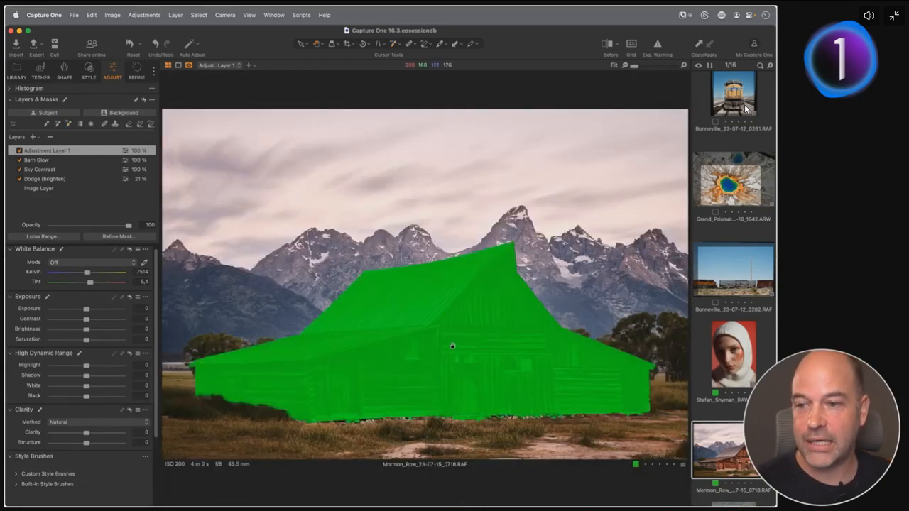
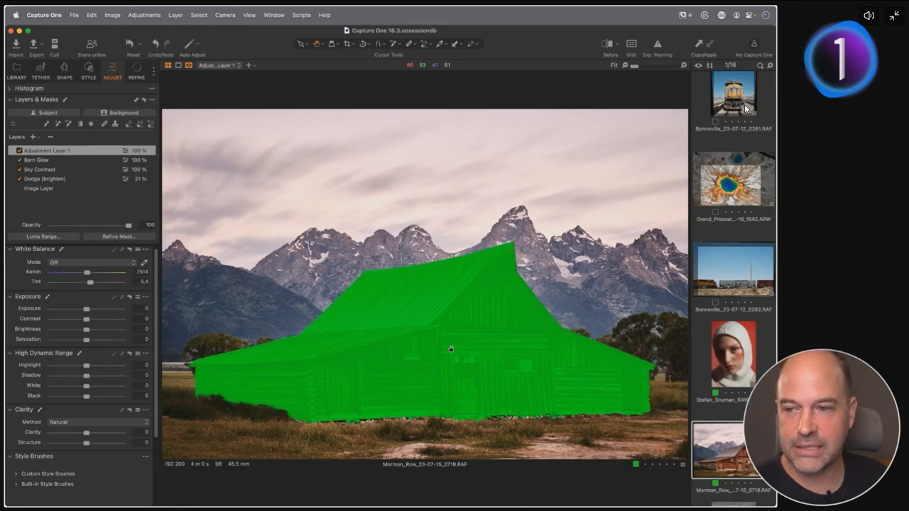
pyautogui.press('m')
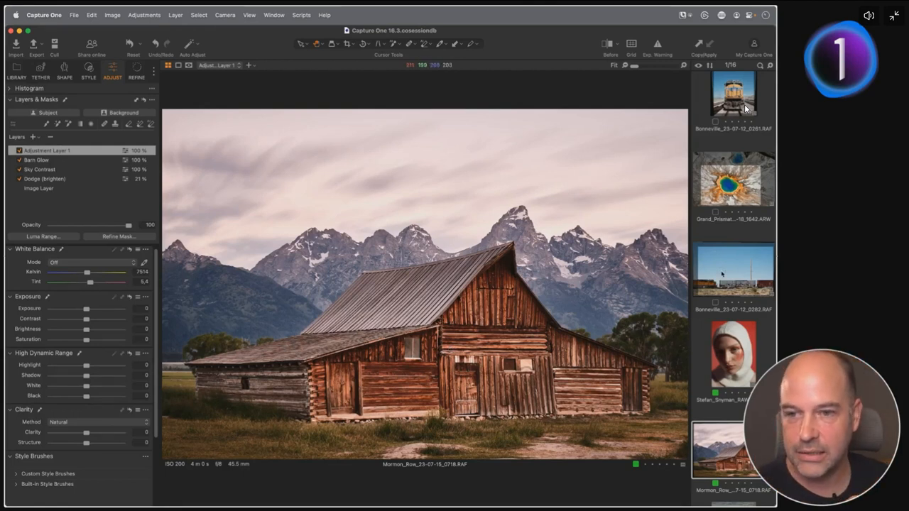
# Open the freight train photo Bonneville_23-07-12_0282.RAF and reset its layers and masks.
pyautogui.click(728, 310)
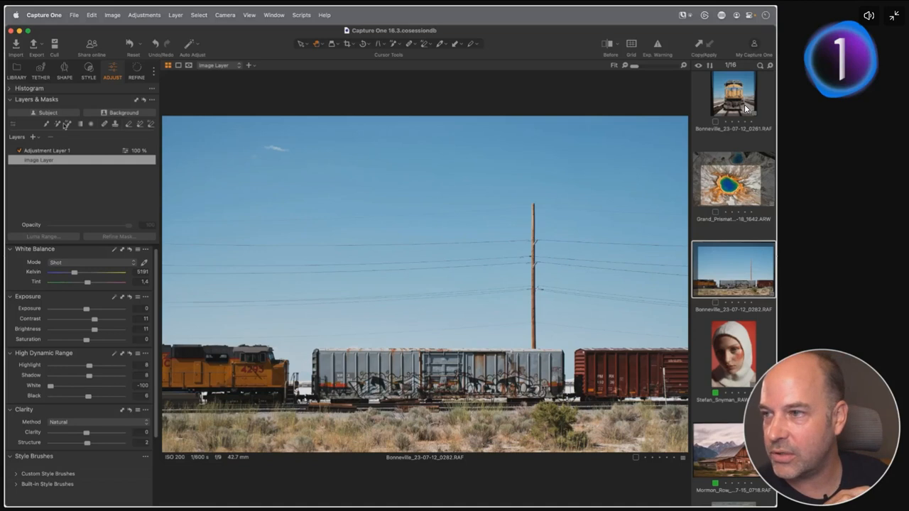
pyautogui.click(142, 100)
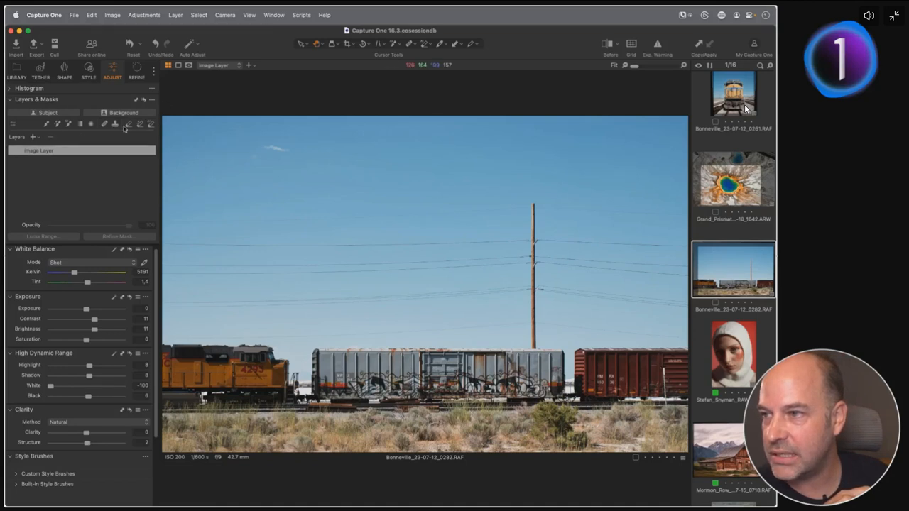
# Mask the grey graffiti-covered boxcar with an AI Select box drawn around it and display the mask.
pyautogui.click(68, 123)
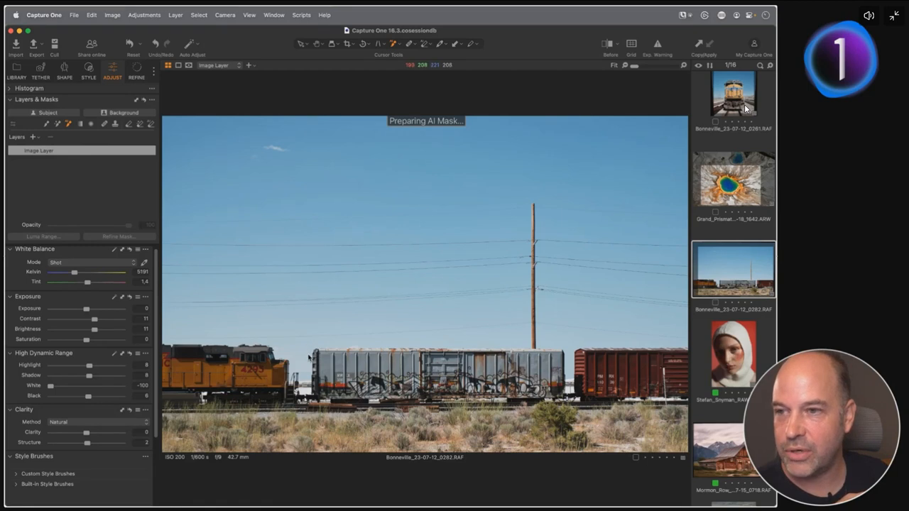
pyautogui.moveTo(301, 340); pyautogui.dragTo(572, 424)
pyautogui.press('m')
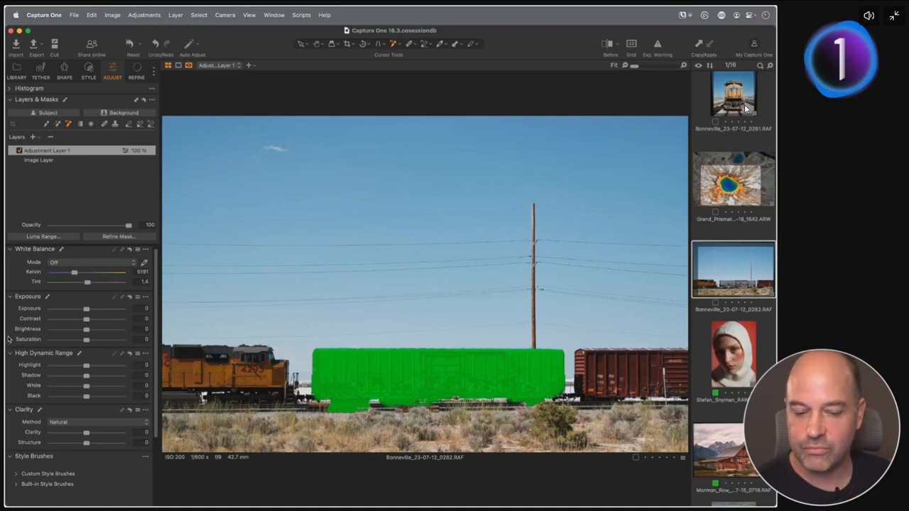
pyautogui.press('section')
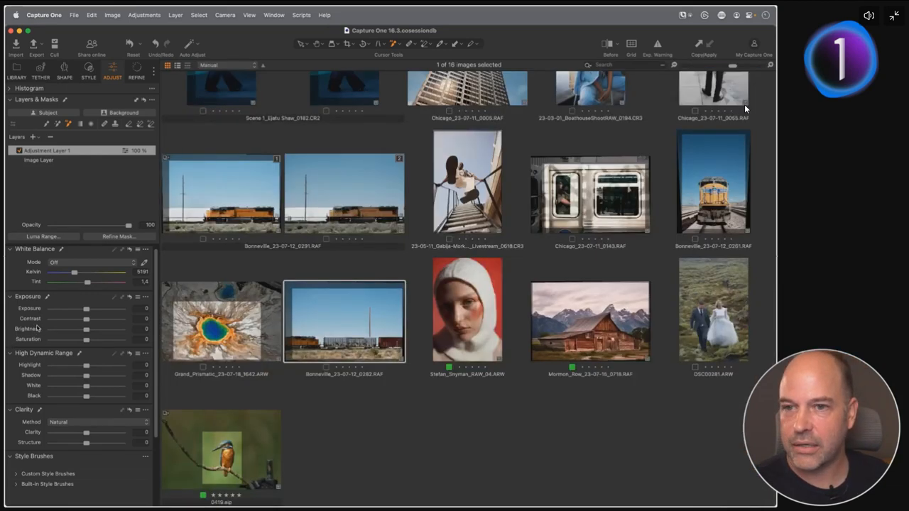
pyautogui.press('section')
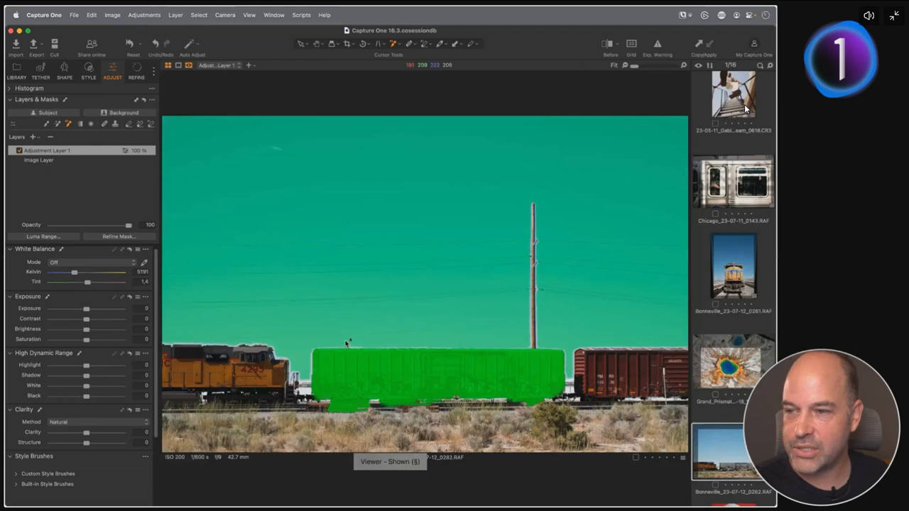
pyautogui.press('section')
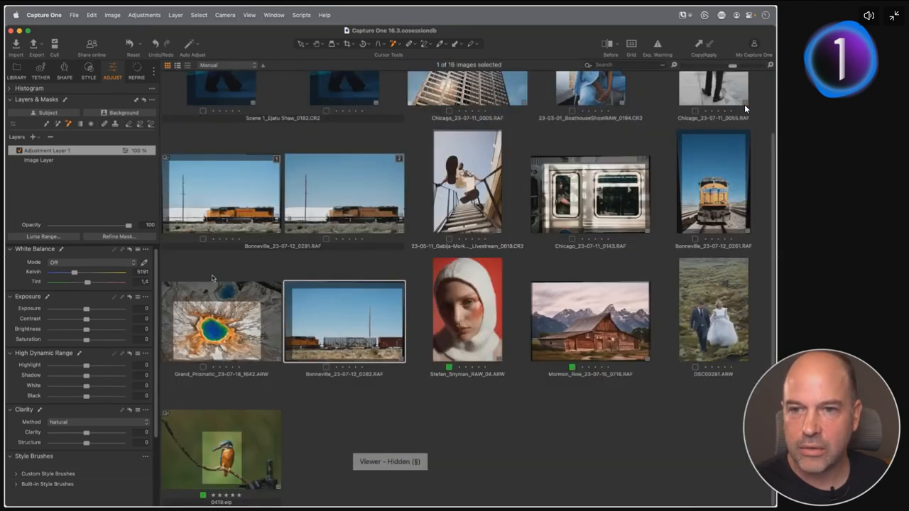
pyautogui.press('section')
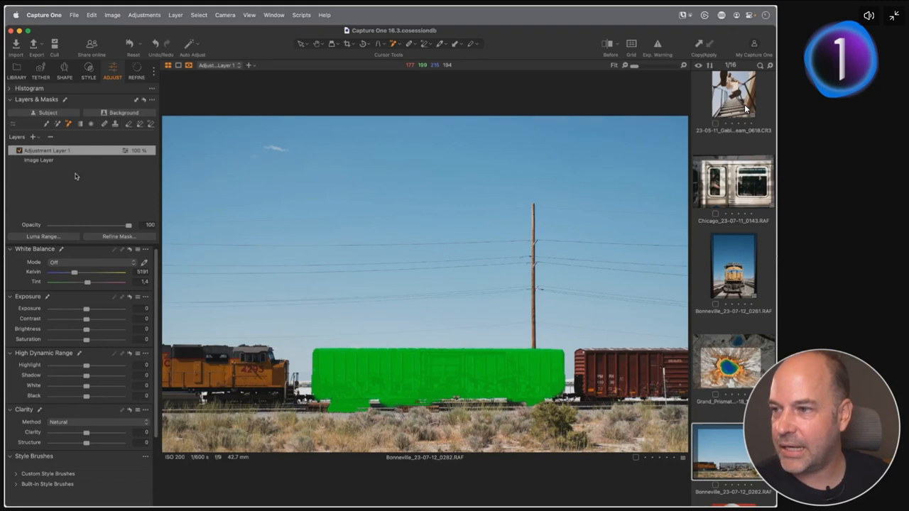
# Hide the mask display and apply the built-in Deep Sky enhancement style brush to the sky above the train.
pyautogui.scroll(-5, 85, 291)
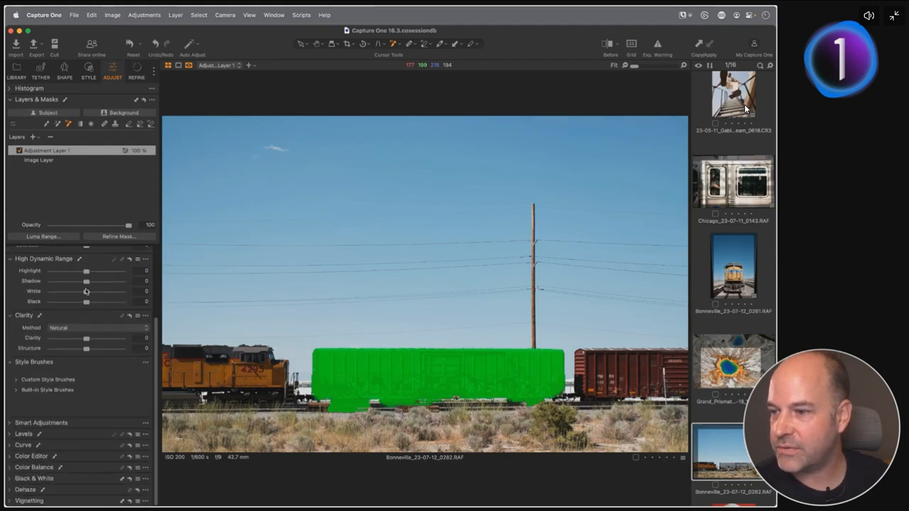
pyautogui.click(17, 390)
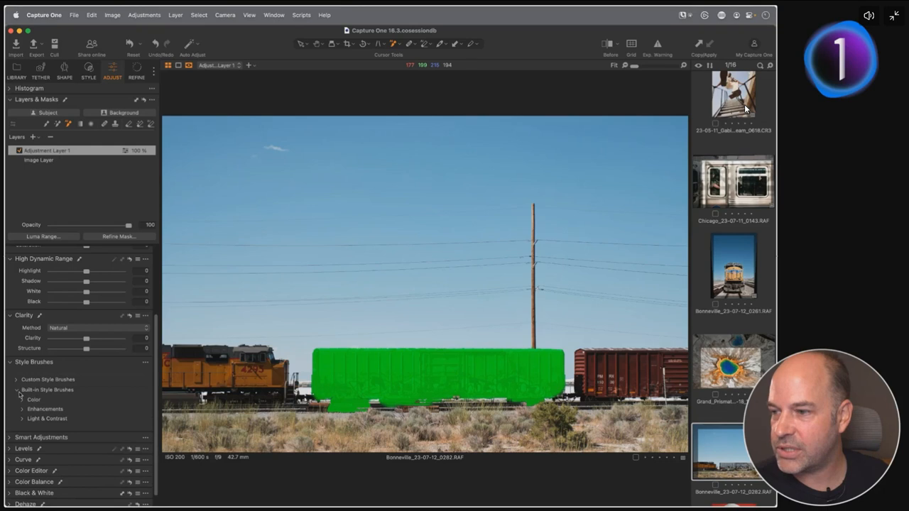
pyautogui.click(22, 410)
pyautogui.scroll(-1, 23, 410)
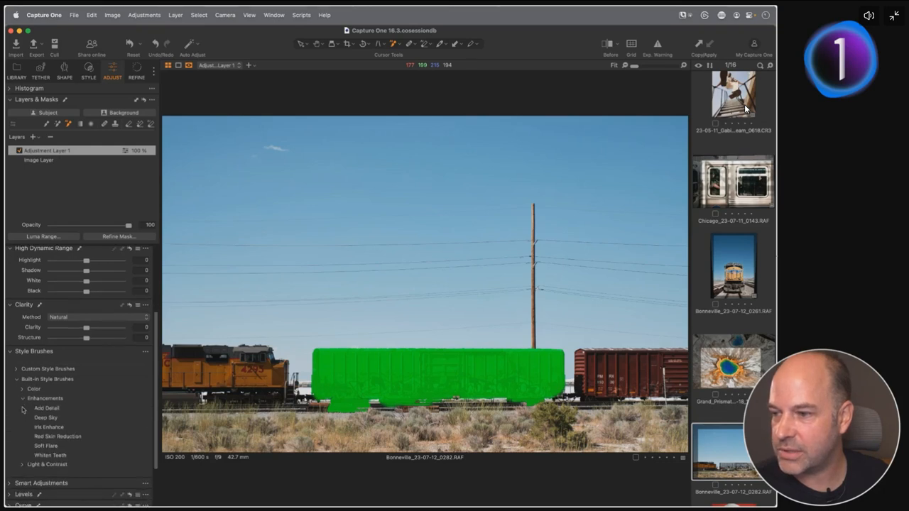
pyautogui.click(57, 417)
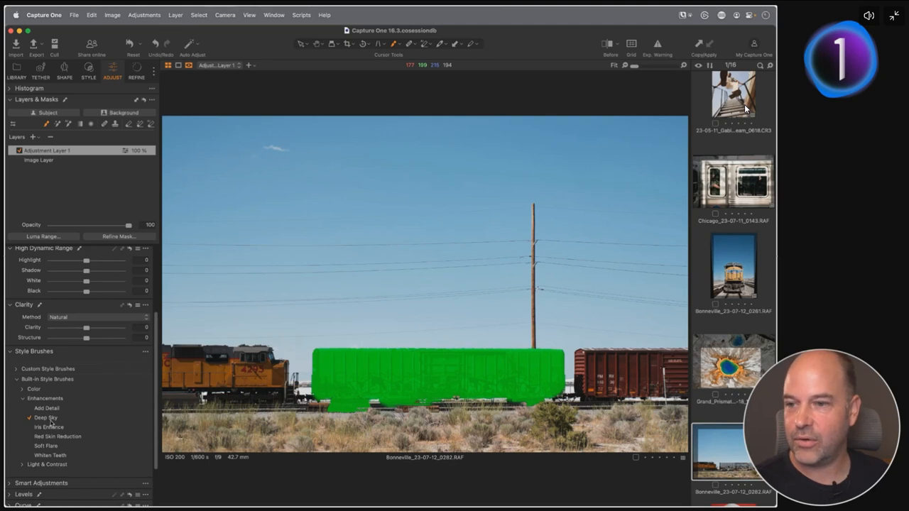
pyautogui.press('m')
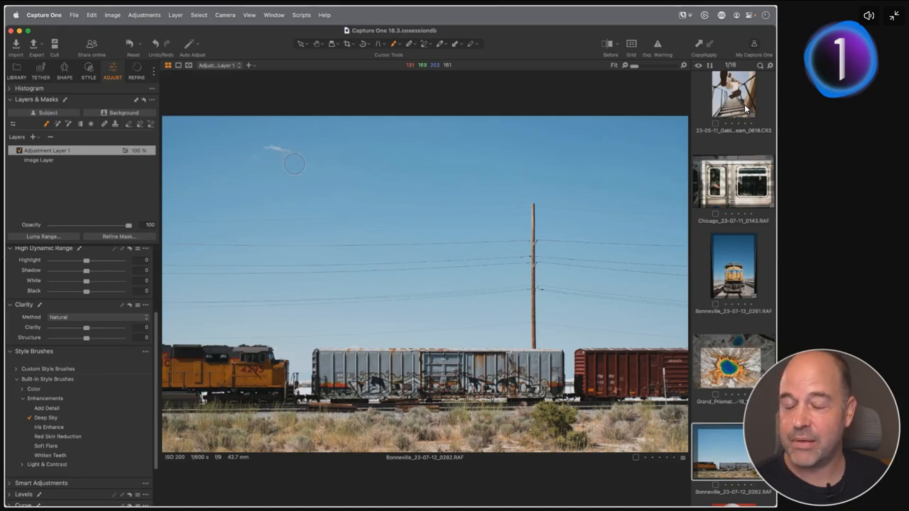
pyautogui.moveTo(300, 157)
pyautogui.mouseDown()
pyautogui.moveTo(262, 147)
pyautogui.moveTo(312, 161)
pyautogui.mouseUp()
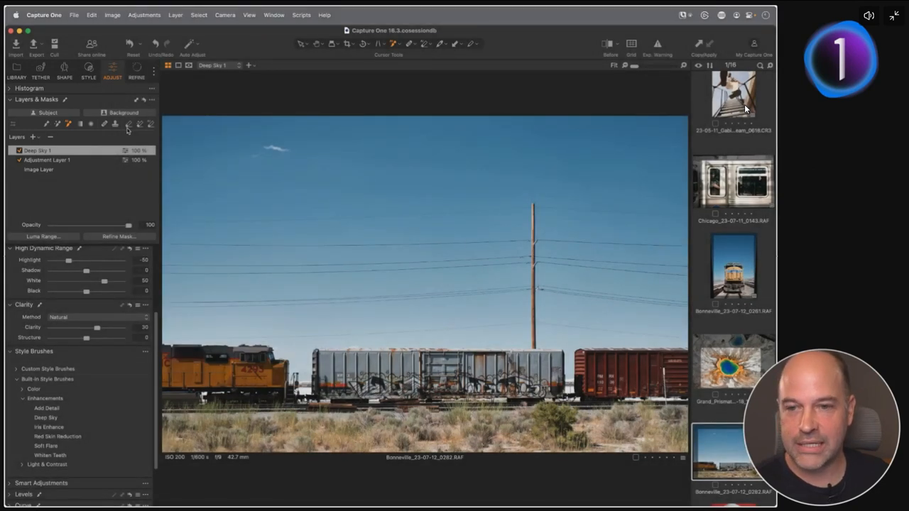
# Open the portrait of the woman in the white knitted hood and reset its layers and masks.
pyautogui.press('section')
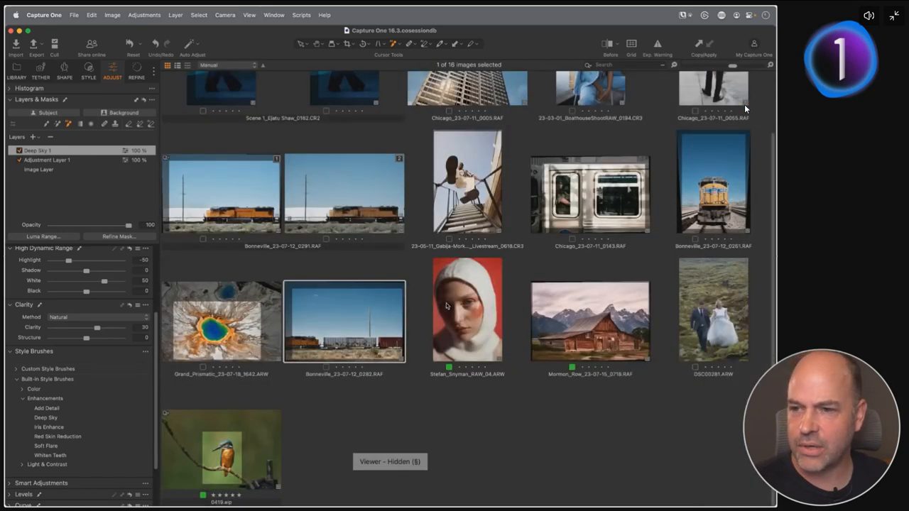
pyautogui.press('Right')
pyautogui.press('section')
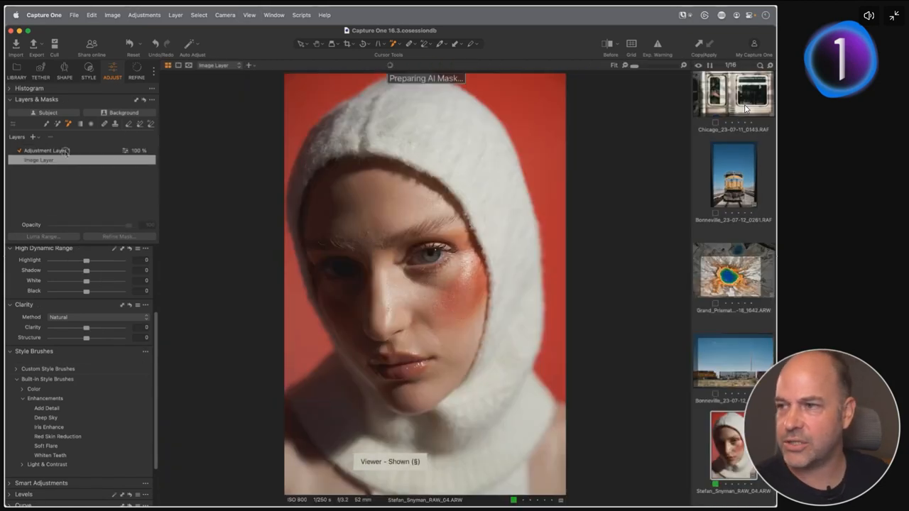
pyautogui.click(64, 151)
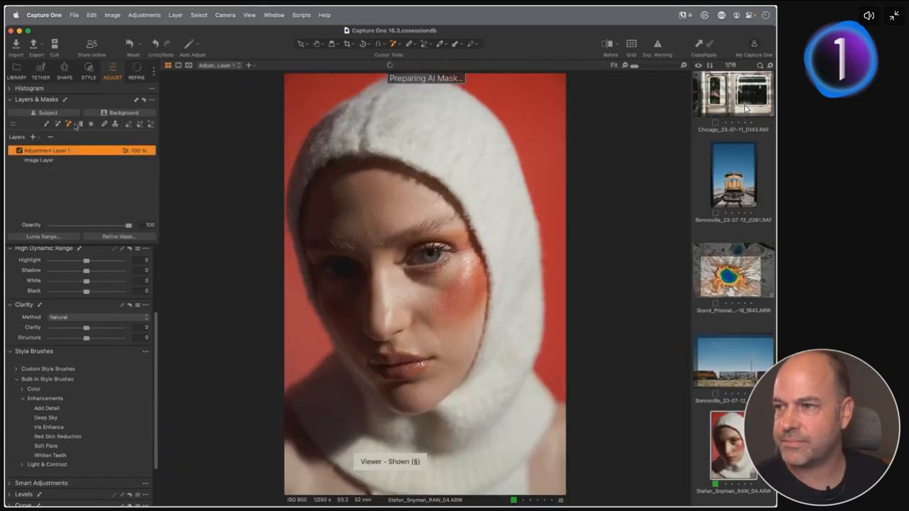
pyautogui.click(144, 100)
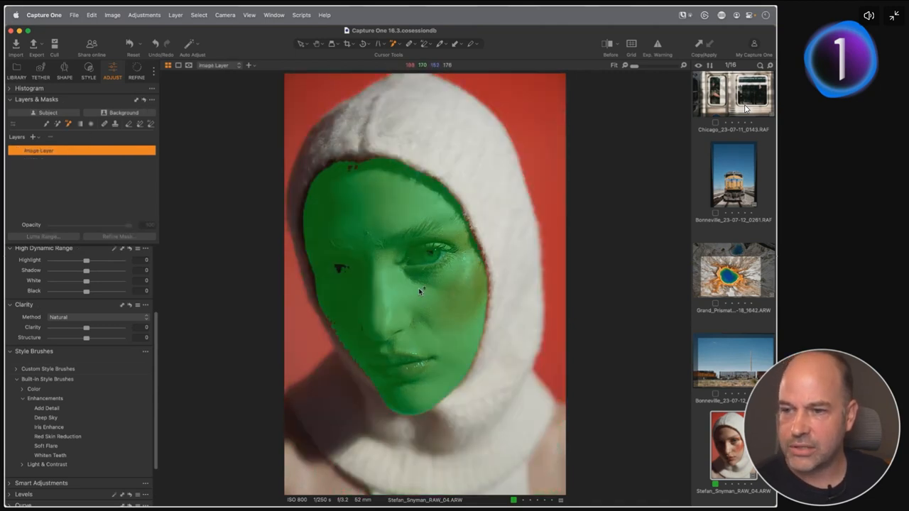
# Mask the woman's face with AI Select and reset the layers to discard that mask.
pyautogui.click(367, 207)
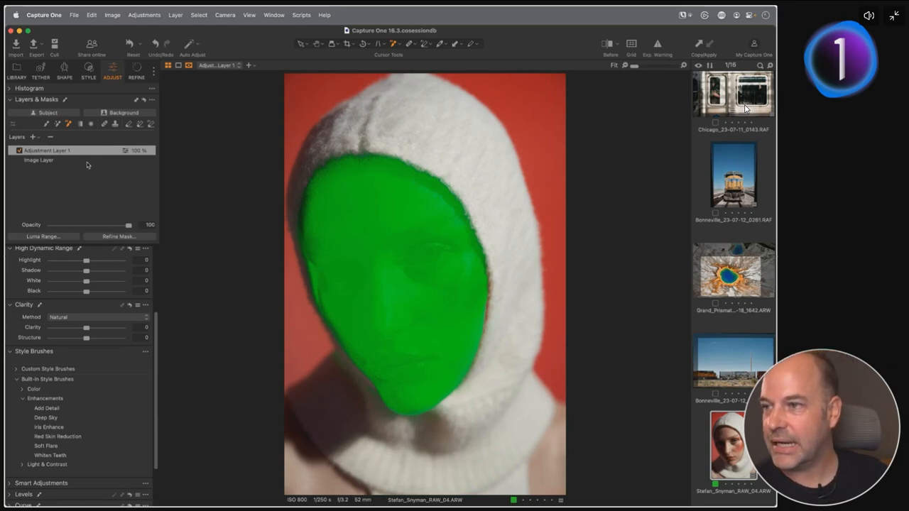
pyautogui.click(144, 100)
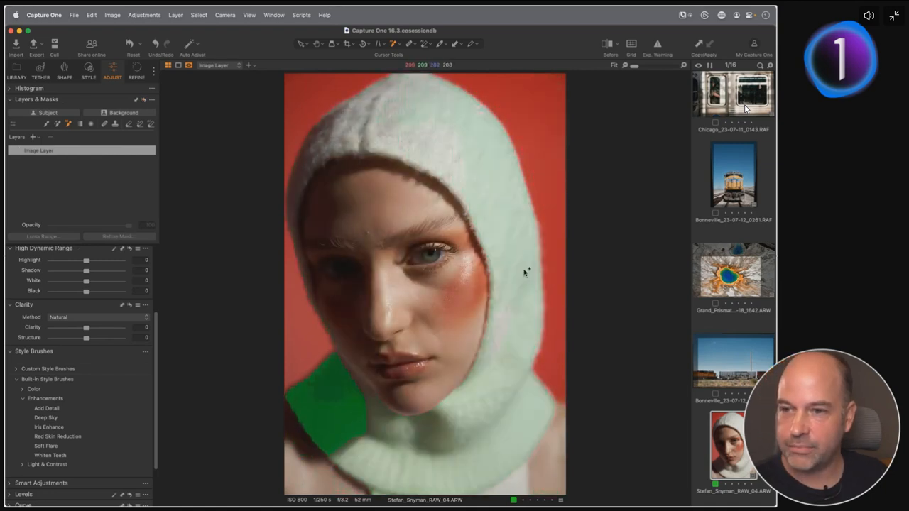
# Mask the white knitted hood with AI Select and remove the face from the mask with AI Eraser.
pyautogui.click(416, 119)
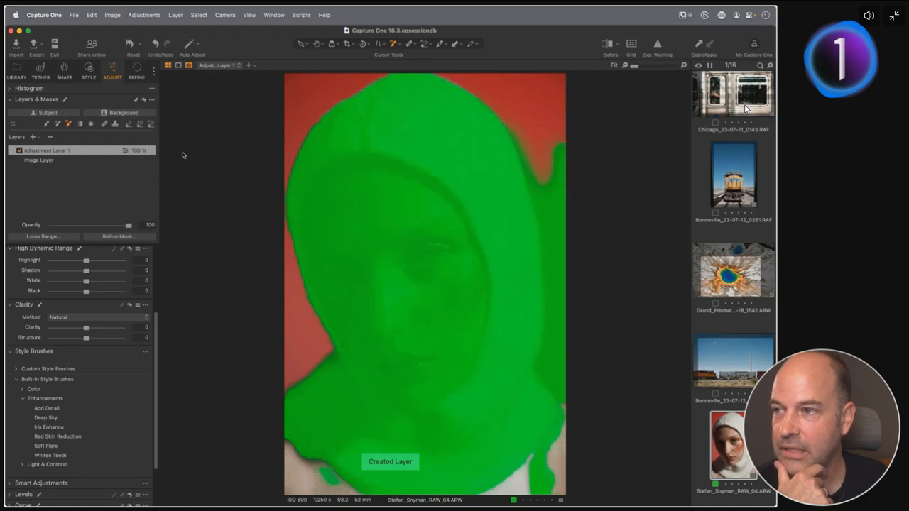
pyautogui.click(151, 123)
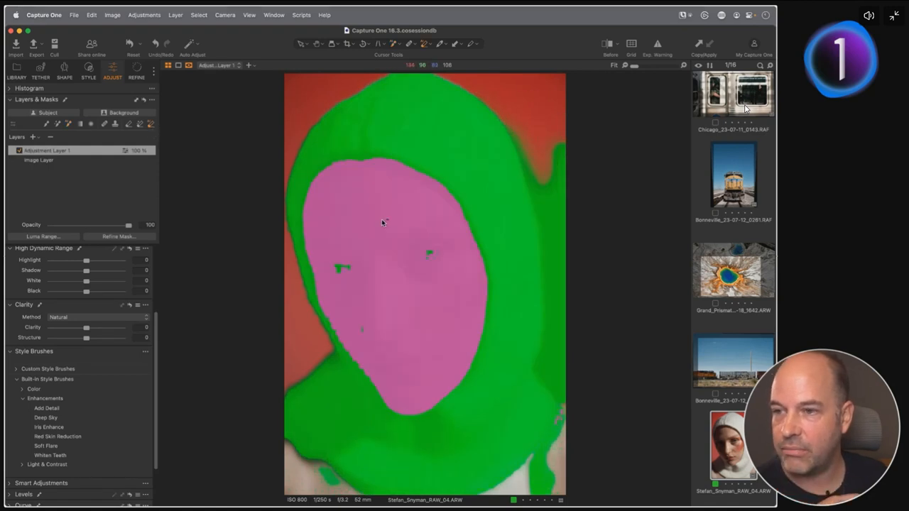
pyautogui.click(379, 222)
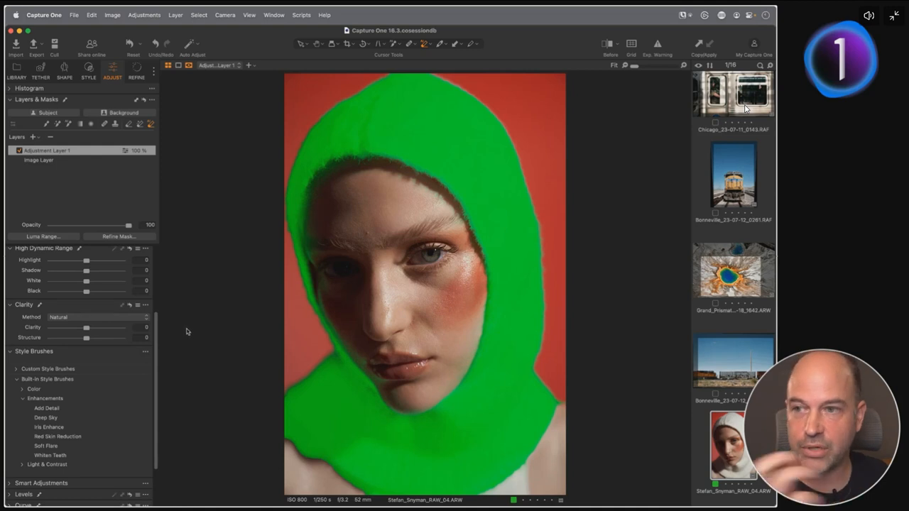
pyautogui.press('m')
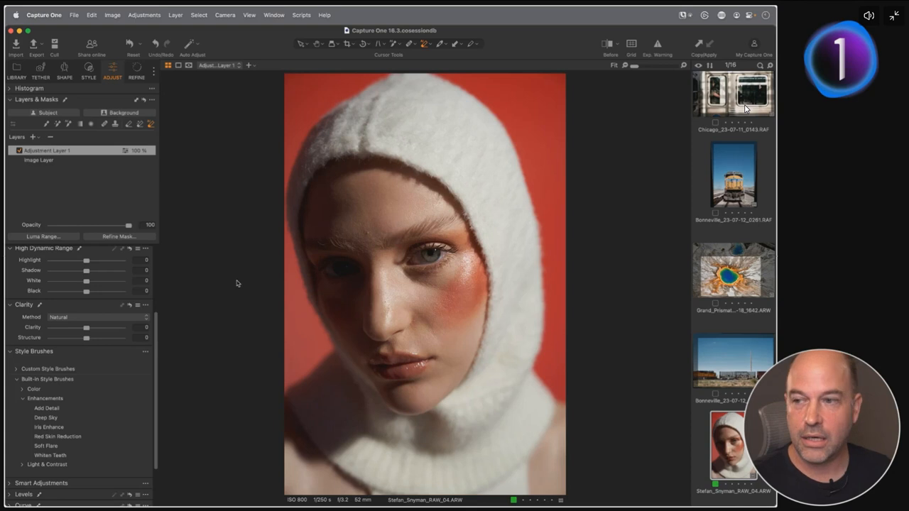
# Open the second variant of the blue-lit studio photo of the walking woman in the viewer.
pyautogui.press('section')
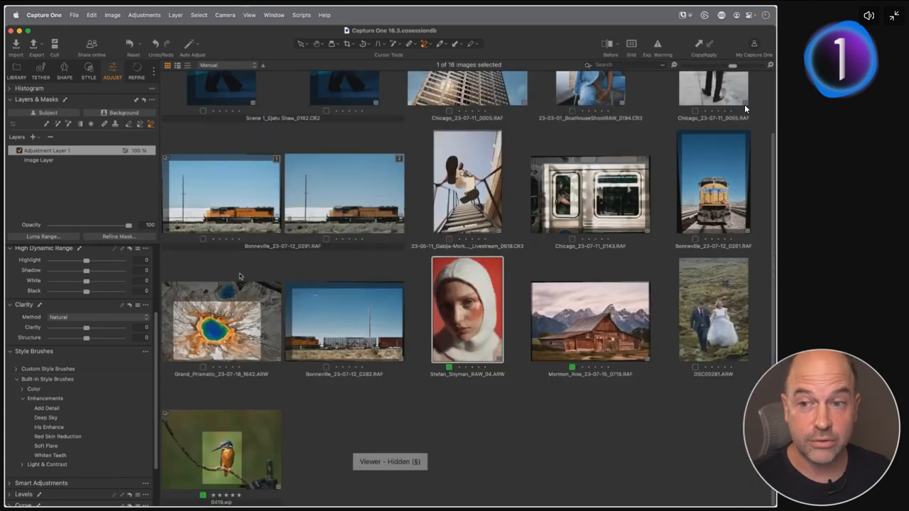
pyautogui.scroll(2, 320, 188)
pyautogui.click(364, 168)
pyautogui.press('section')
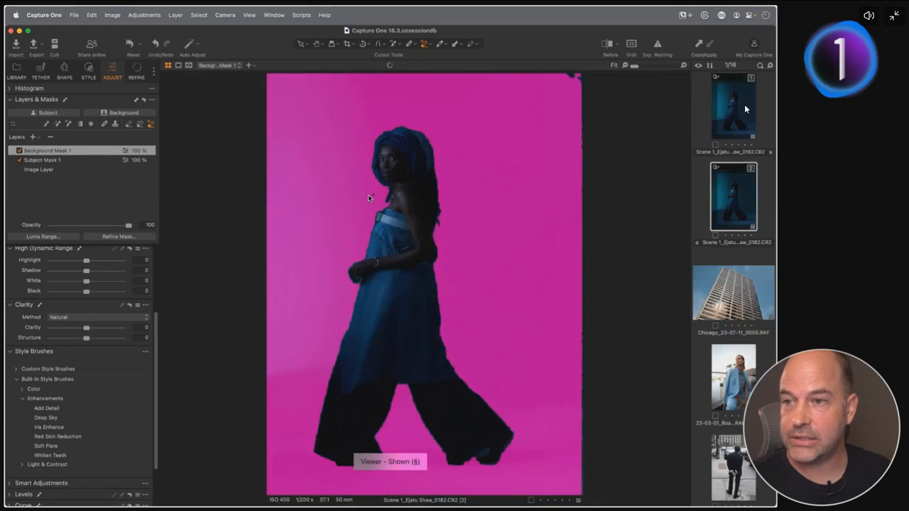
# Reset all adjustments of the studio photo, including its crop, and undo that reset.
pyautogui.click(129, 46)
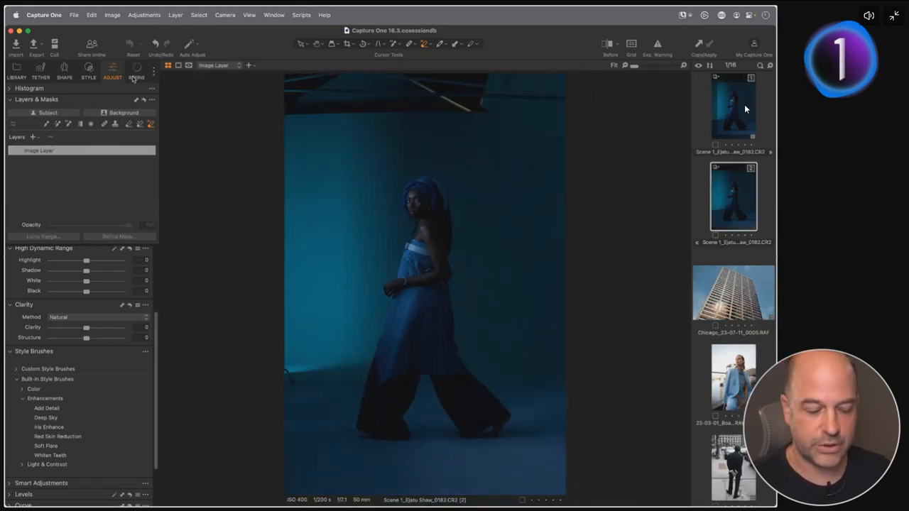
pyautogui.press('super+z')
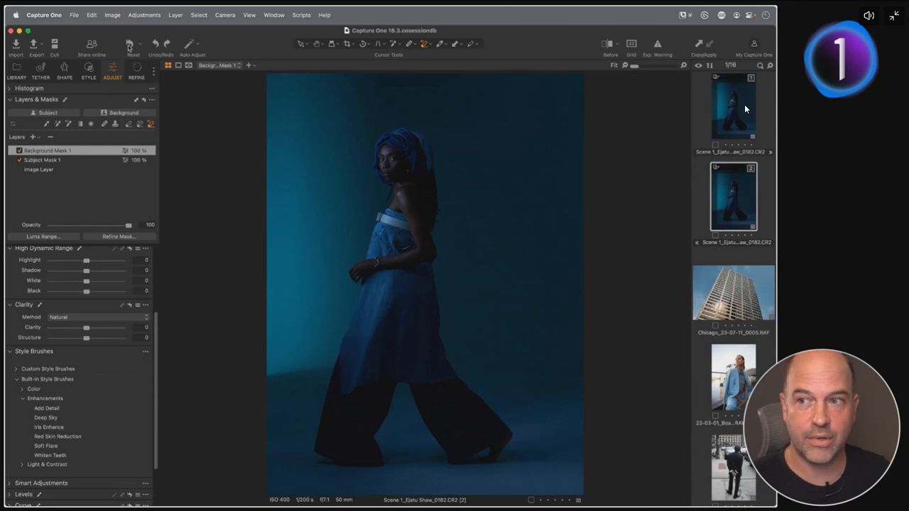
# Reset all of the studio photo's adjustments and layers except its composition.
pyautogui.click(142, 44)
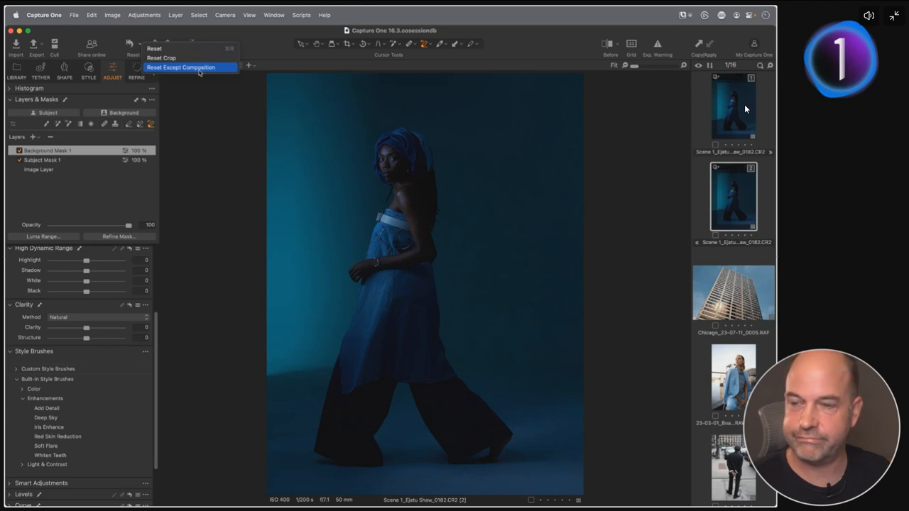
pyautogui.click(198, 69)
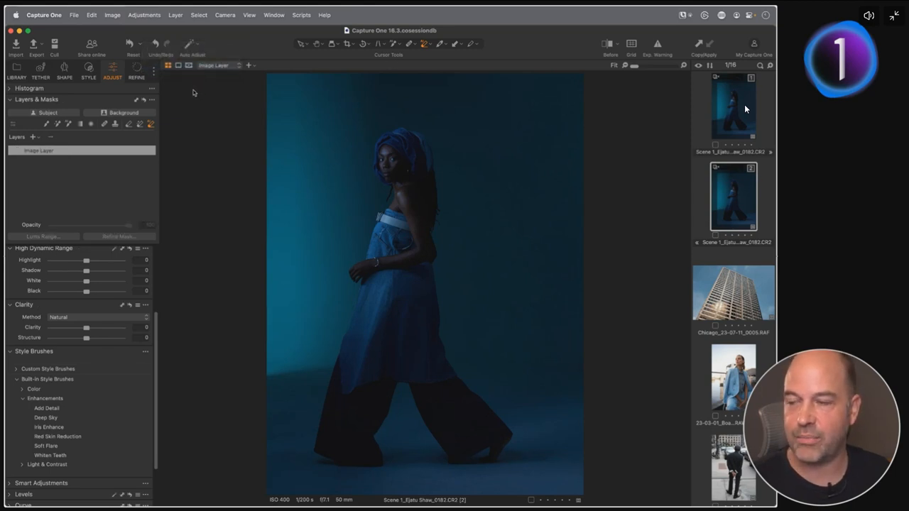
pyautogui.click(145, 49)
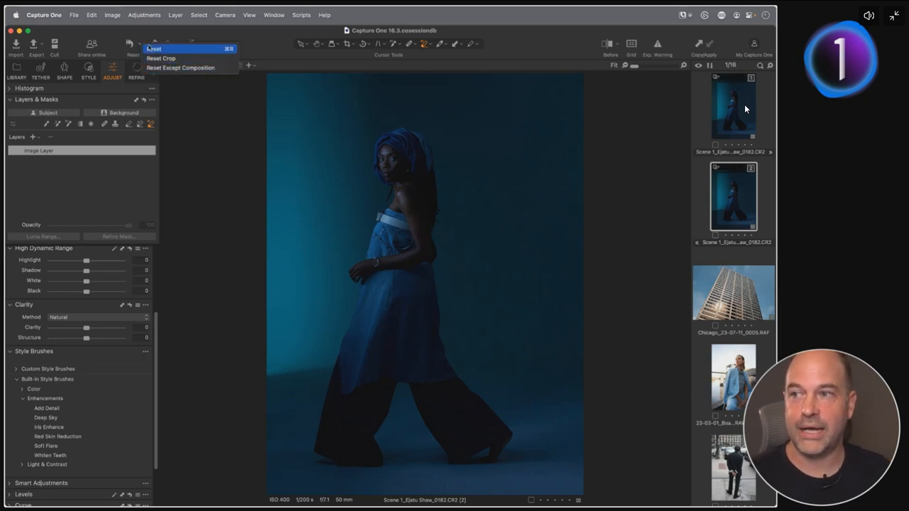
pyautogui.click(194, 123)
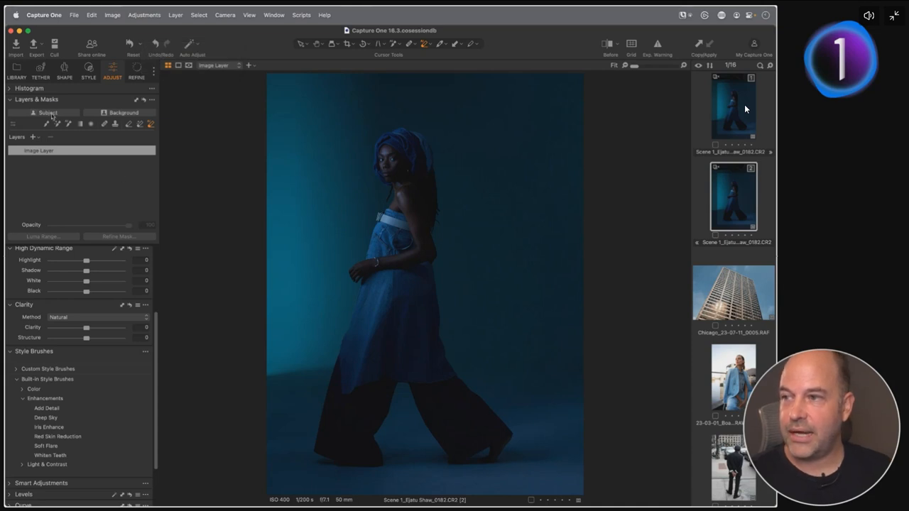
# Create an AI subject mask layer and an AI background mask layer for the woman, and select the subject layer.
pyautogui.click(57, 113)
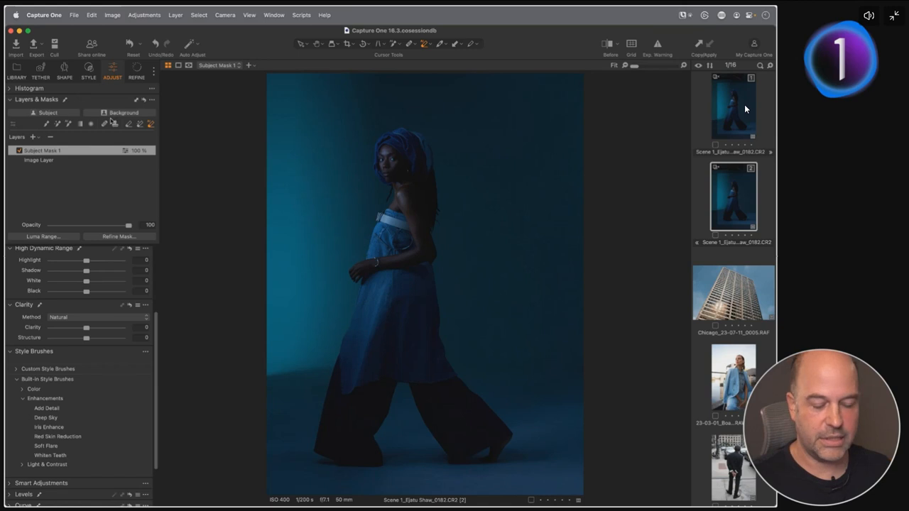
pyautogui.press('m')
pyautogui.press('m')
pyautogui.click(117, 113)
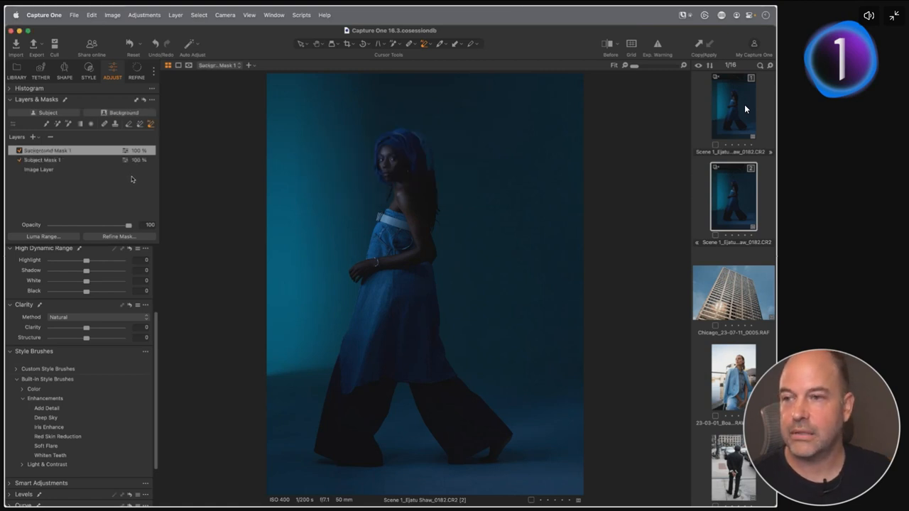
pyautogui.click(69, 163)
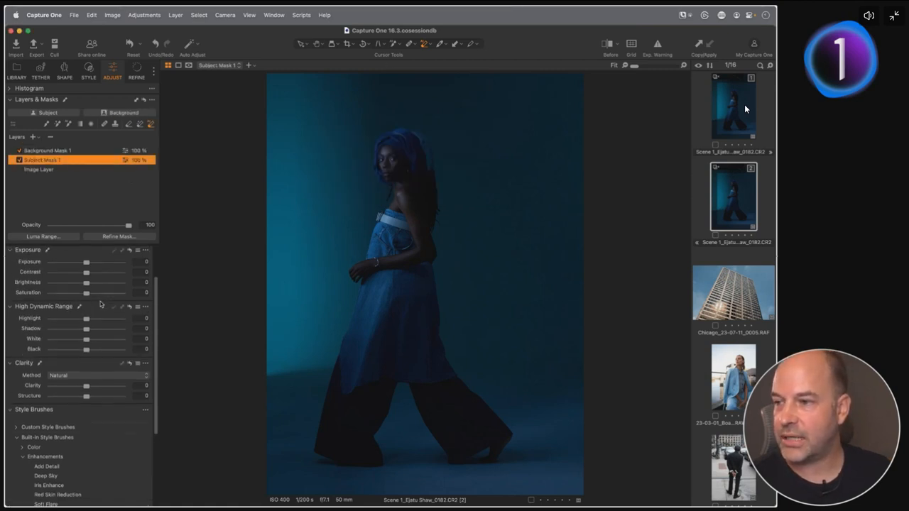
# On the woman's subject mask layer, set brightness to 11 and Kelvin to 6809, and raise the contrast and shadows slightly.
pyautogui.moveTo(86, 331); pyautogui.dragTo(93, 332)
pyautogui.moveTo(78, 276); pyautogui.dragTo(83, 275)
pyautogui.moveTo(86, 322); pyautogui.dragTo(93, 322)
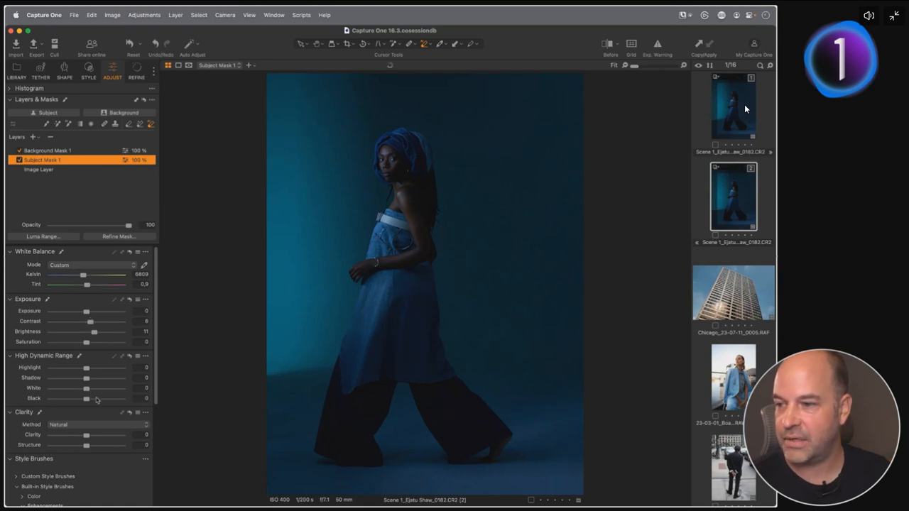
pyautogui.moveTo(85, 378); pyautogui.dragTo(91, 379)
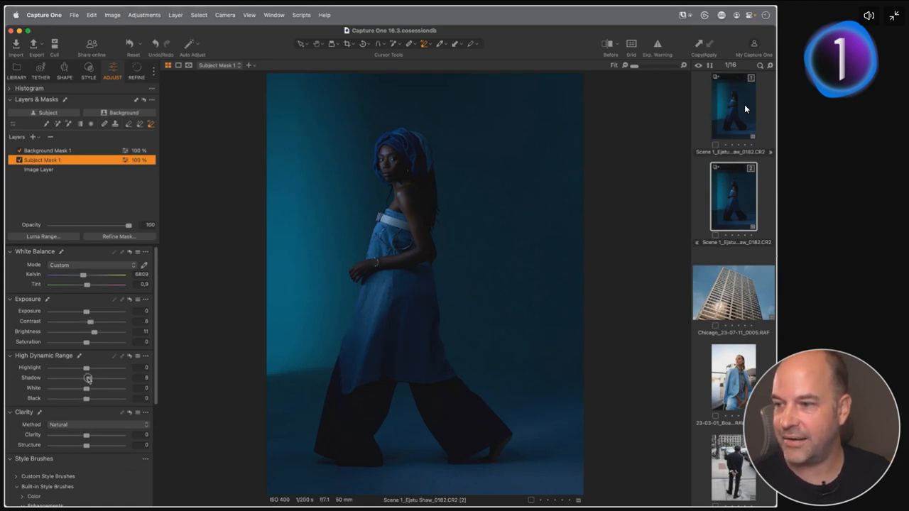
# On the background mask layer, set exposure to -0.21 and saturation to -18, reduce the contrast, and bring up the styles and presets.
pyautogui.click(70, 151)
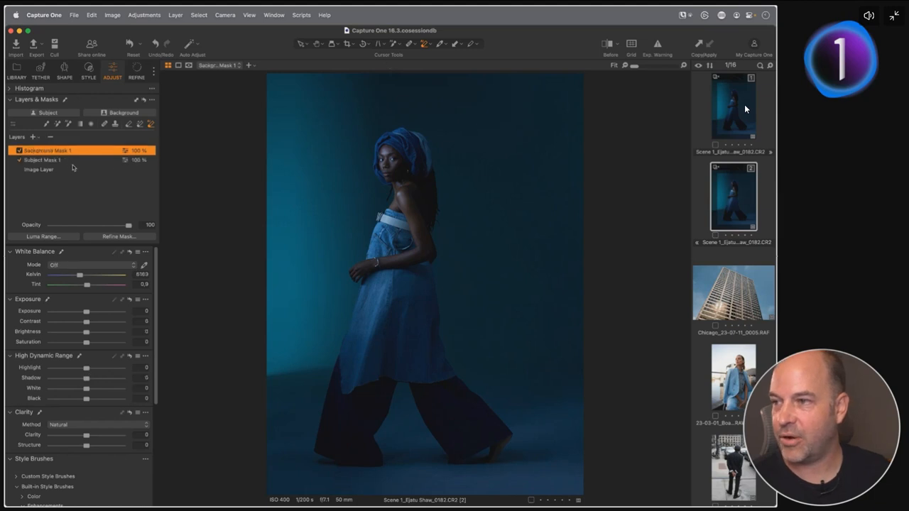
pyautogui.moveTo(83, 342); pyautogui.dragTo(83, 312)
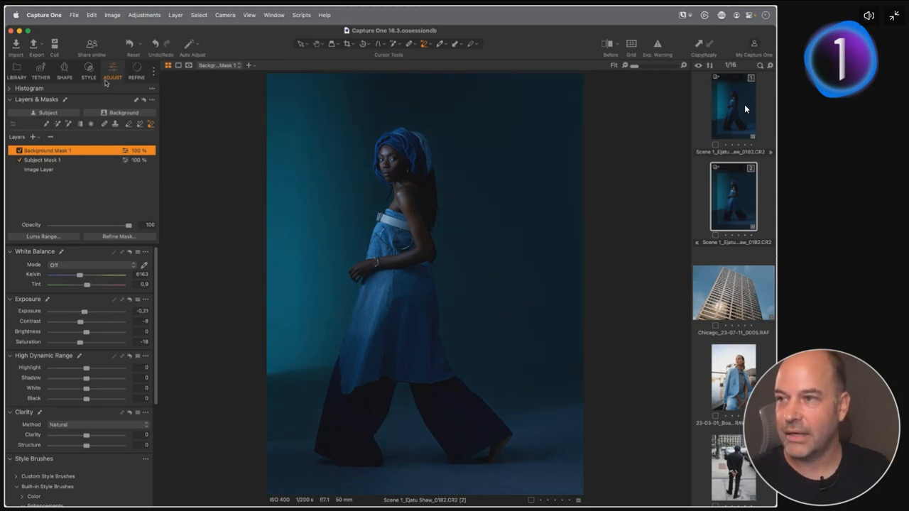
pyautogui.click(88, 71)
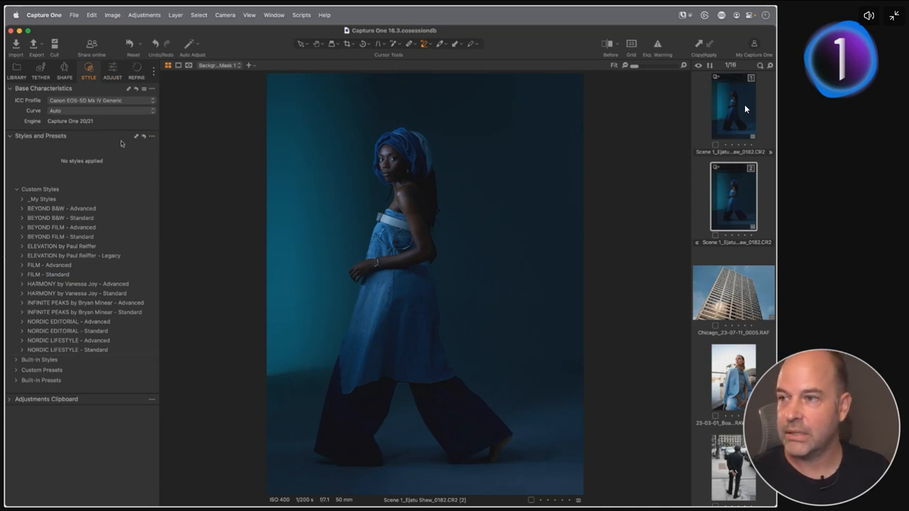
pyautogui.click(152, 137)
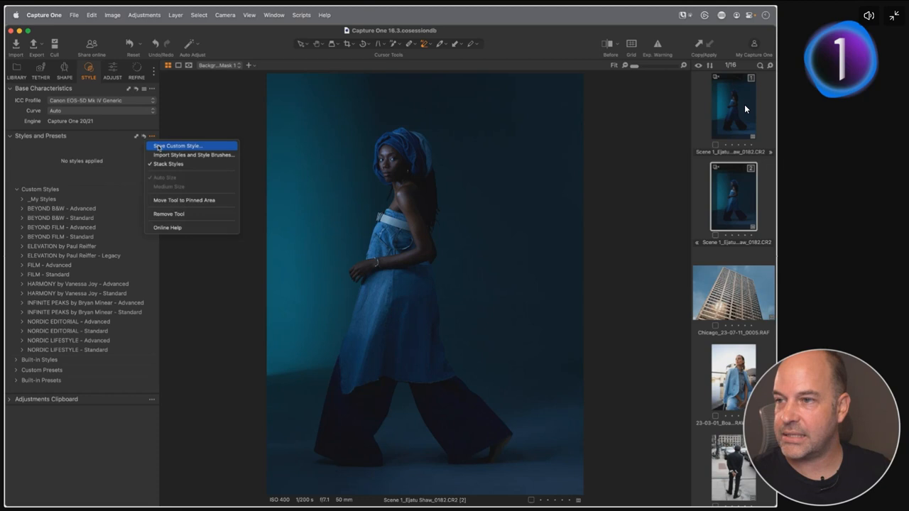
pyautogui.click(162, 145)
pyautogui.moveTo(165, 130); pyautogui.dragTo(281, 147)
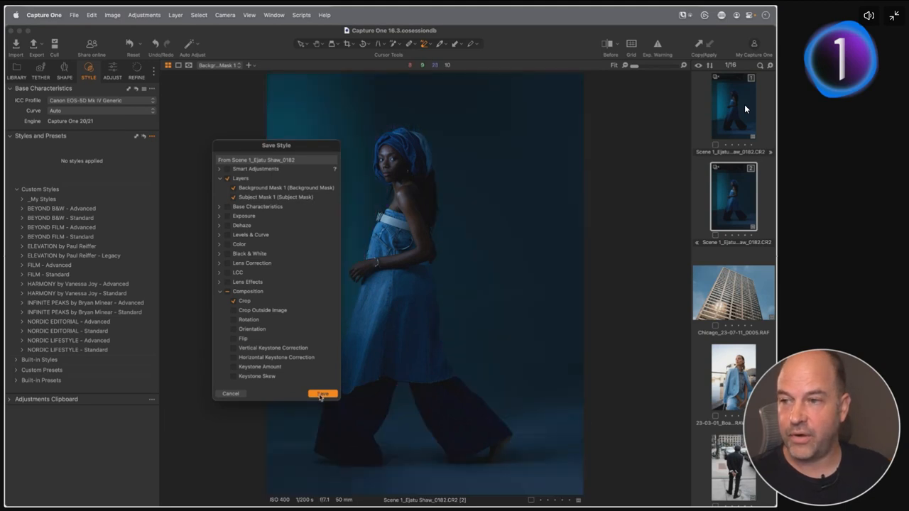
pyautogui.click(320, 395)
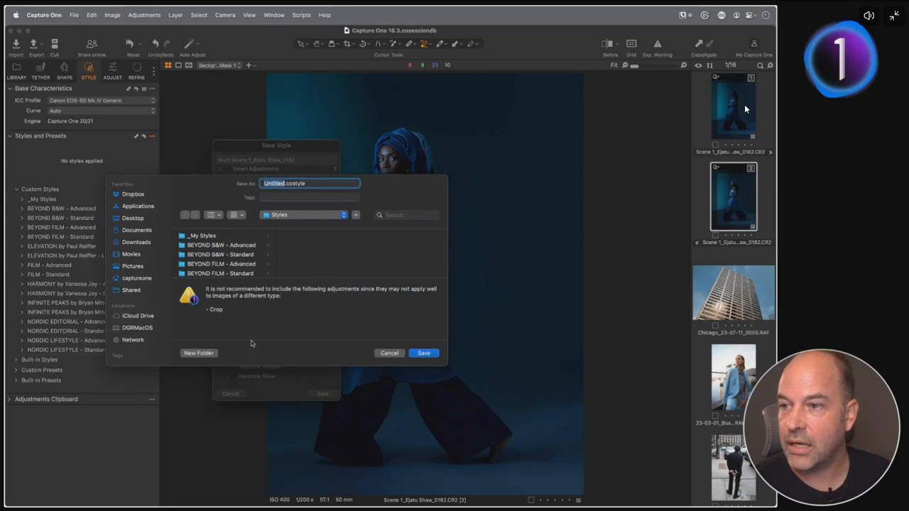
pyautogui.click(390, 353)
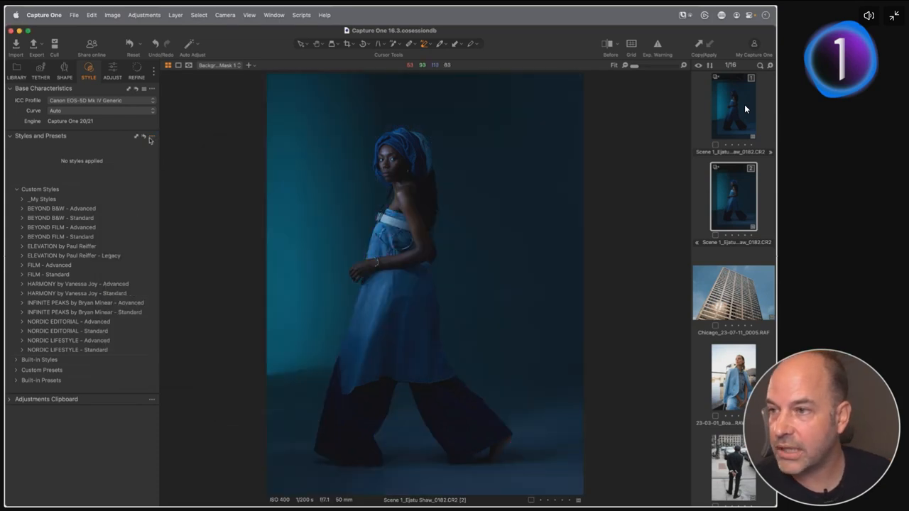
# Save a custom style named Sj_Bg_Pop that includes the background and subject mask layers and leaves out the crop.
pyautogui.click(152, 136)
pyautogui.click(158, 146)
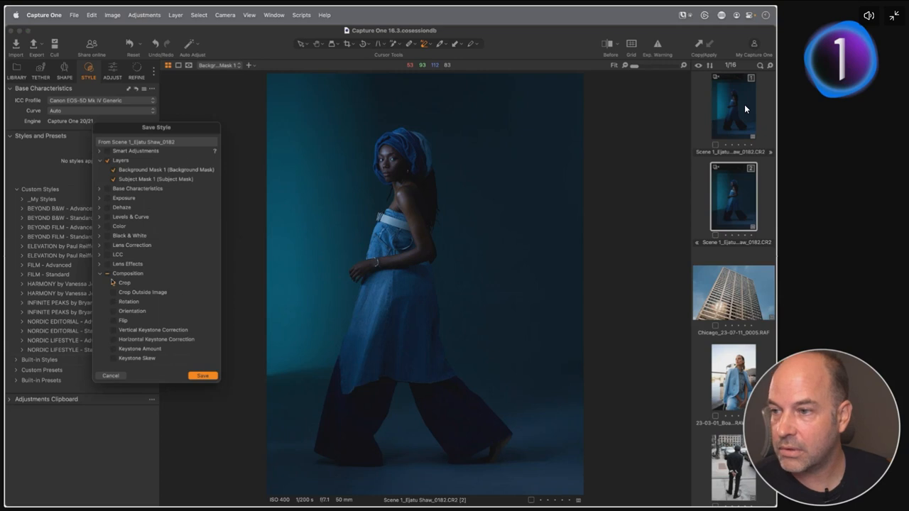
pyautogui.moveTo(188, 132); pyautogui.dragTo(258, 128)
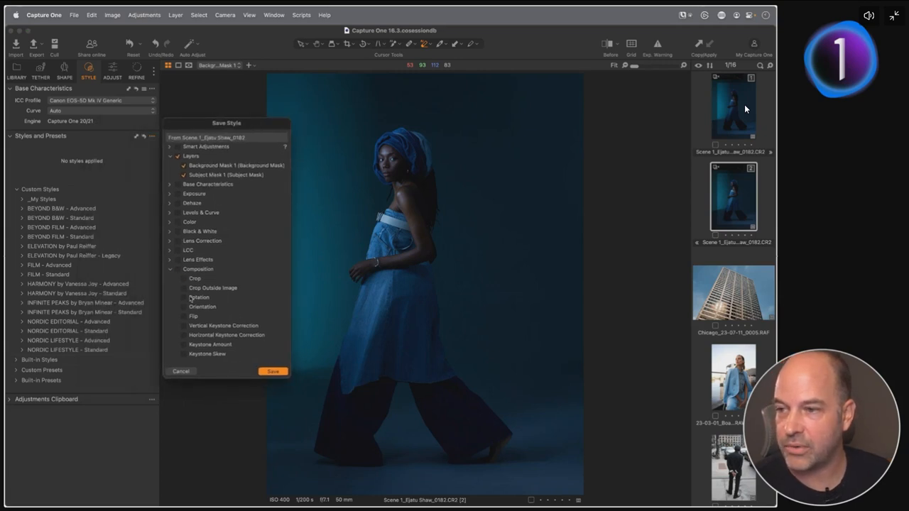
pyautogui.press('Return')
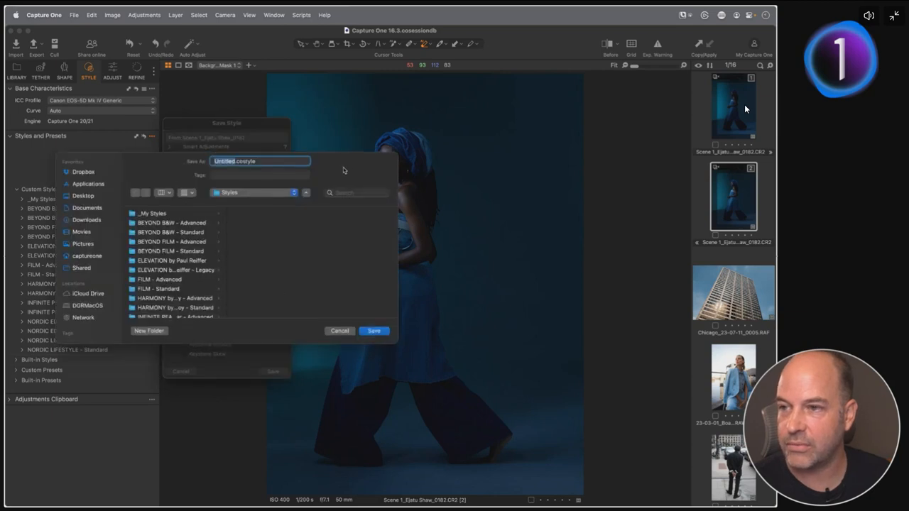
pyautogui.write('SJ_Bg')
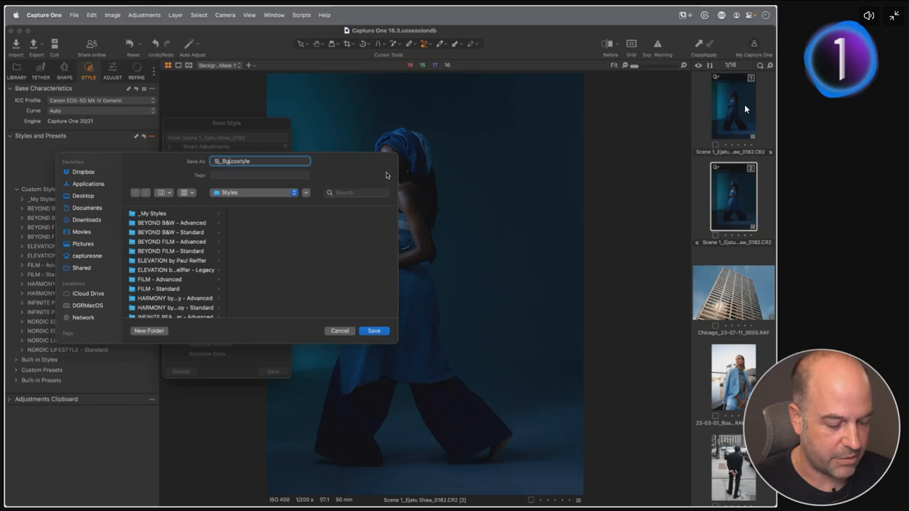
pyautogui.write('_')
pyautogui.write('AI')
pyautogui.press('BackSpace')
pyautogui.press('BackSpace')
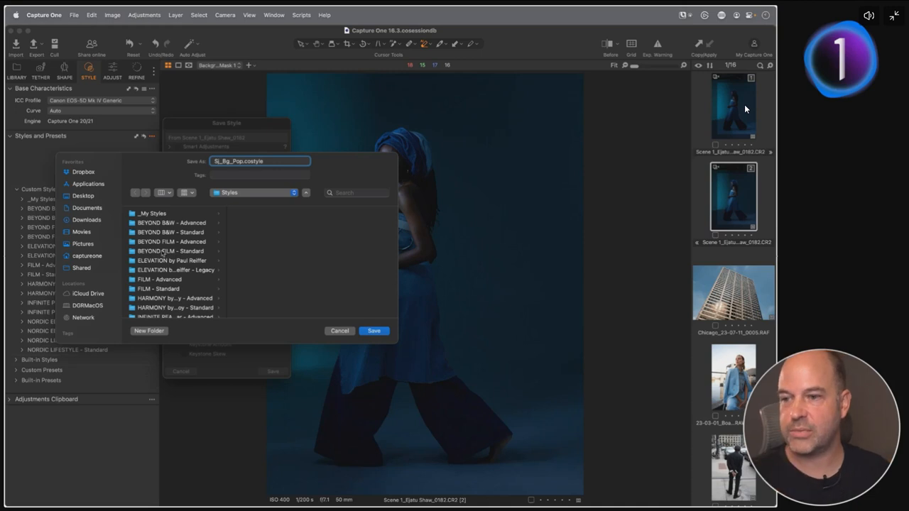
pyautogui.click(372, 331)
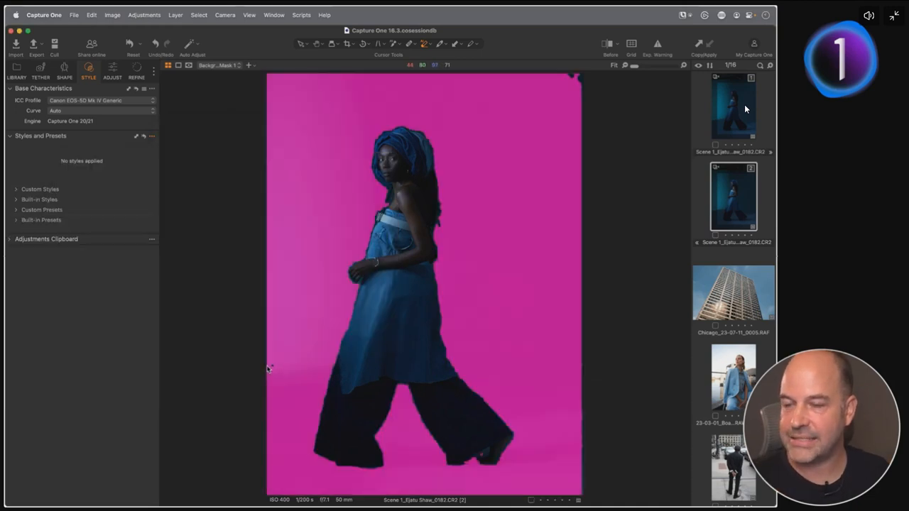
# Open the DSC00281.ARW photo of the wedding couple walking across the mossy field in the viewer.
pyautogui.scroll(-5, 744, 105)
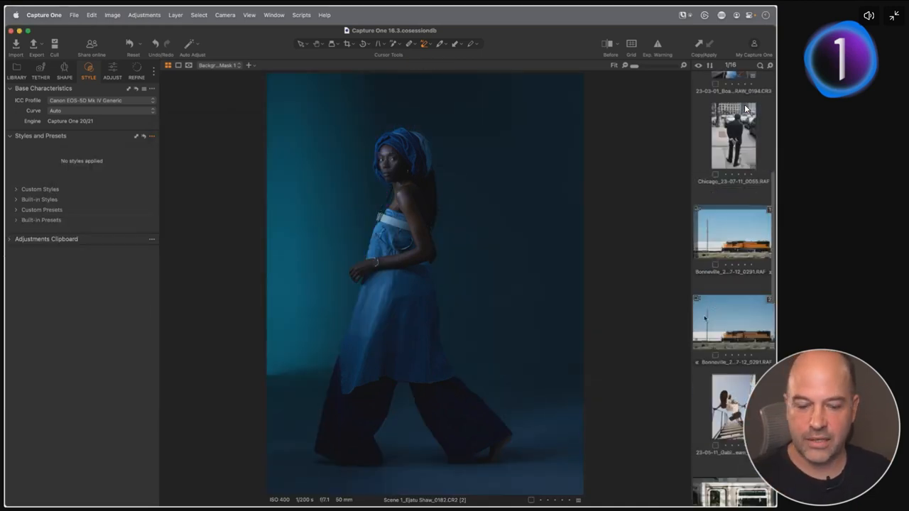
pyautogui.press('section')
pyautogui.press('section')
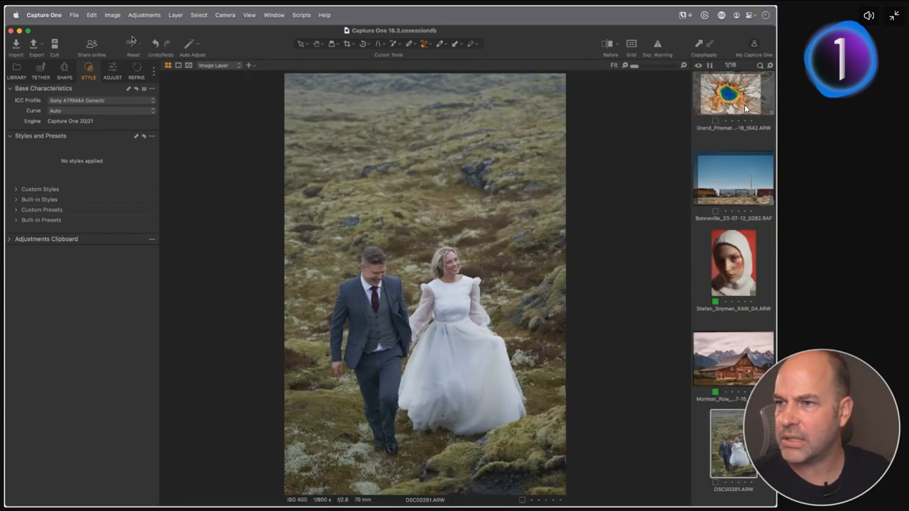
# Apply the custom style Sj_Bg_Pop to the wedding couple photo.
pyautogui.click(17, 190)
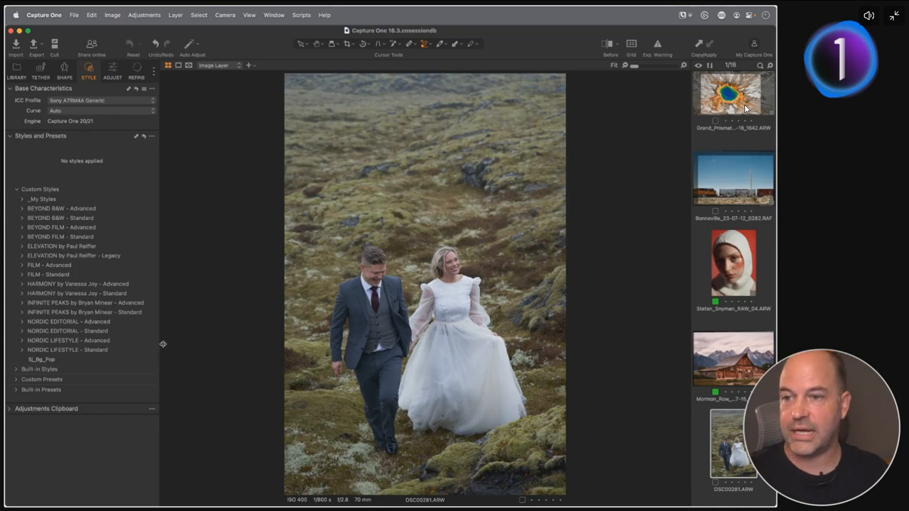
pyautogui.click(72, 359)
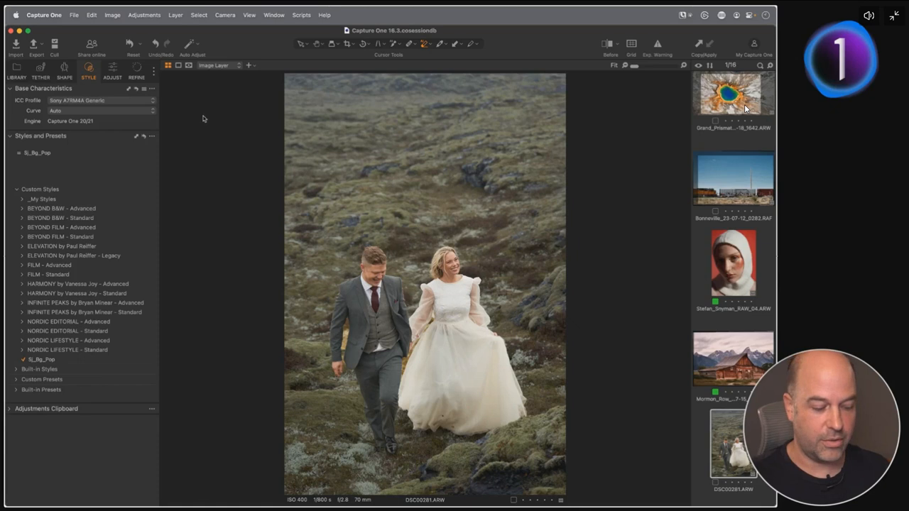
# Inspect the style's Background Mask 1 and Subject Mask 1 layers, and display the subject mask overlay.
pyautogui.click(112, 69)
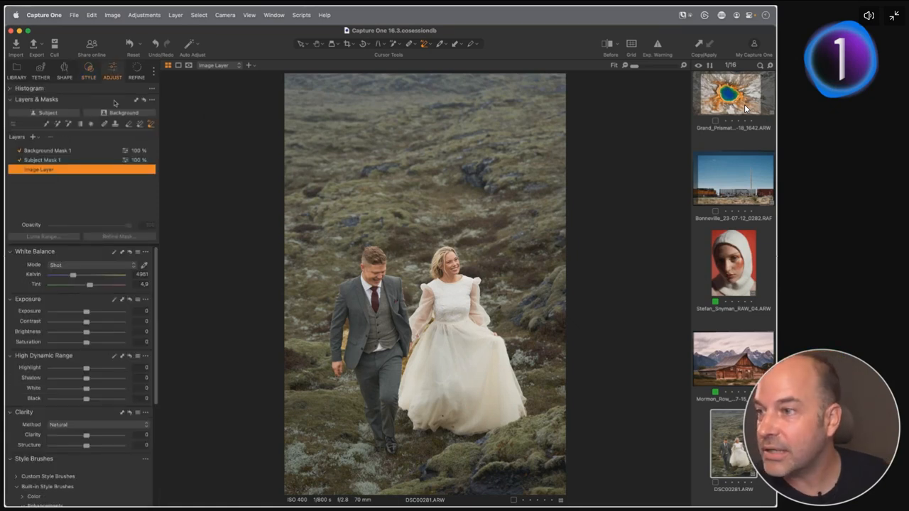
pyautogui.click(59, 160)
pyautogui.click(59, 150)
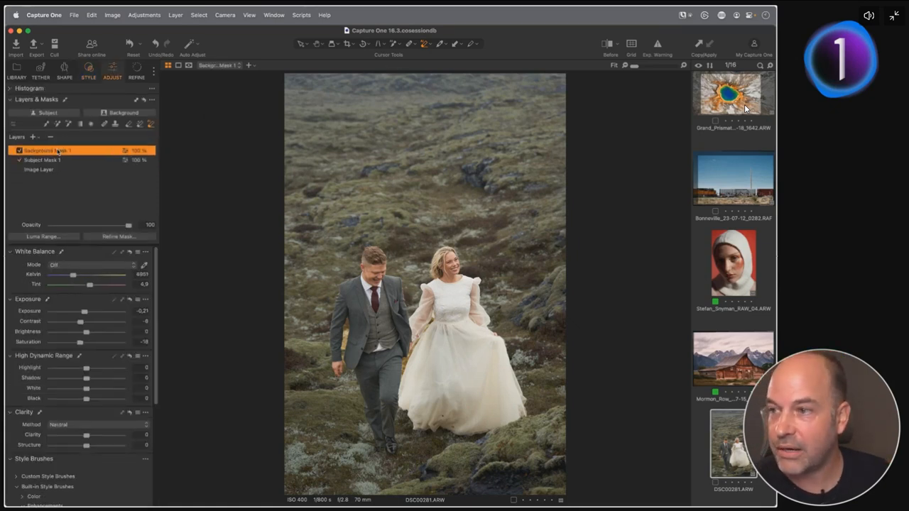
pyautogui.click(57, 160)
pyautogui.press('m')
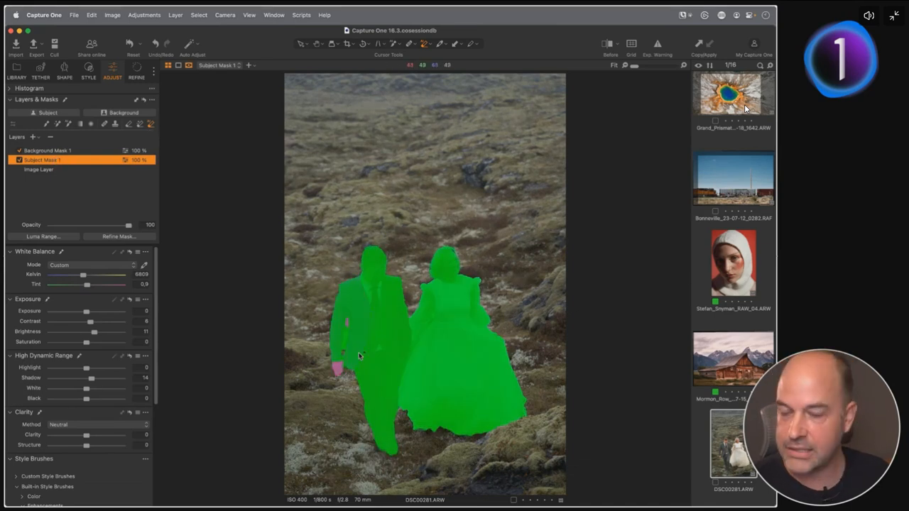
# Erase the gap inside the groom's arm, his lowered hand and the gap by the bride's elbow from Subject Mask 1.
pyautogui.scroll(3, 364, 355)
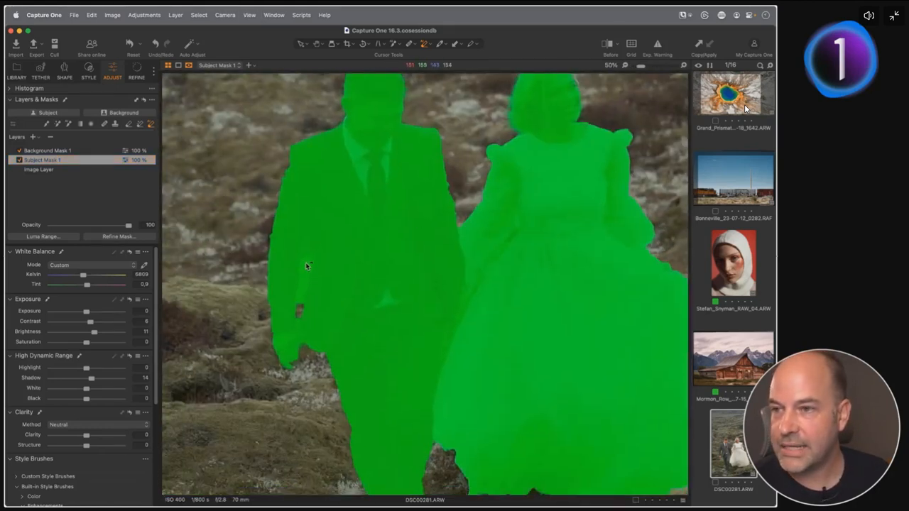
pyautogui.moveTo(341, 267); pyautogui.dragTo(345, 280)
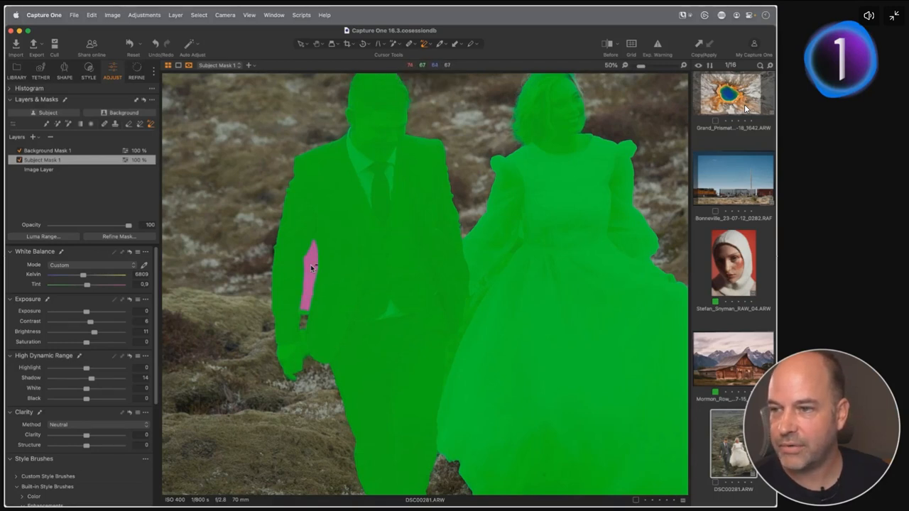
pyautogui.click(313, 268)
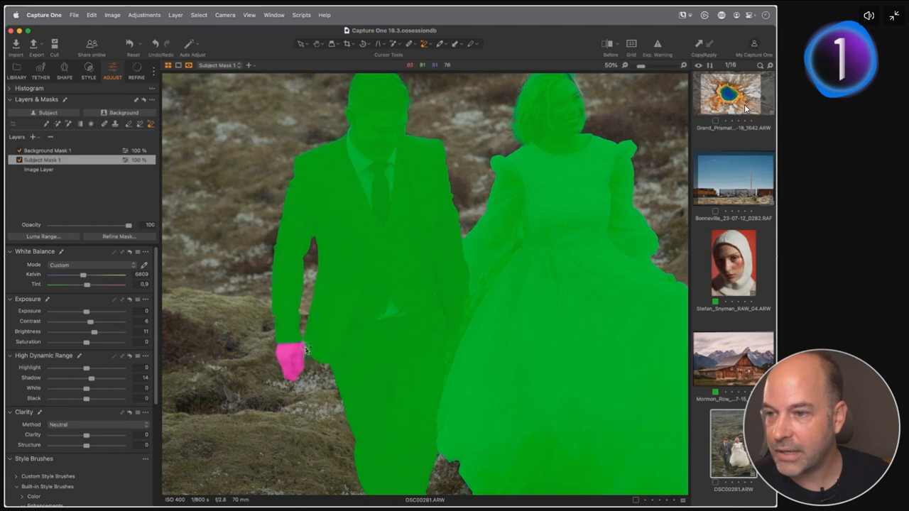
pyautogui.click(305, 350)
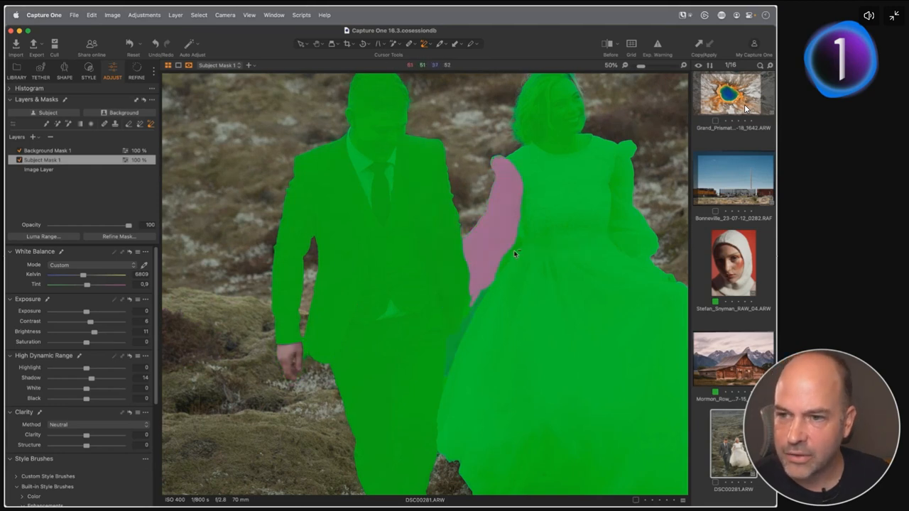
pyautogui.click(516, 249)
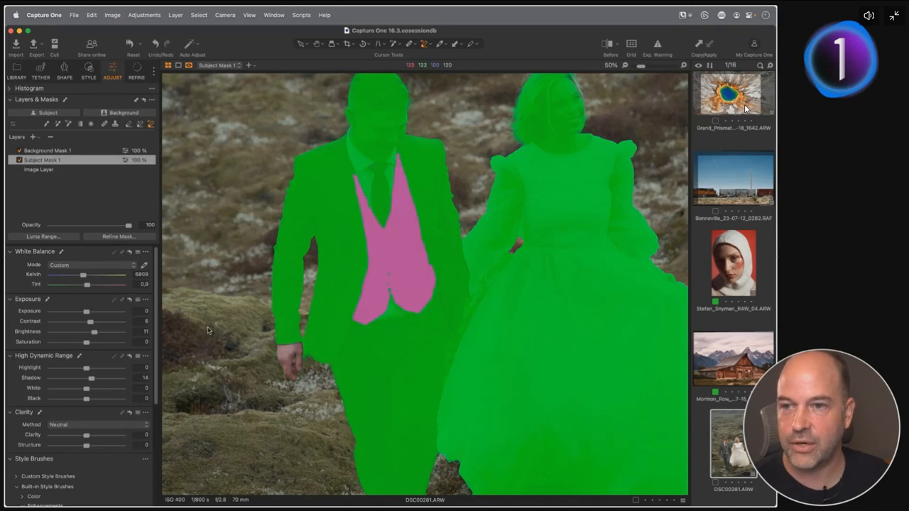
# Brush along the outer edge of the bride's hair on Subject Mask 1 to refine the mask.
pyautogui.press('space')
pyautogui.moveTo(545, 103); pyautogui.dragTo(483, 245)
pyautogui.press('super+plus')
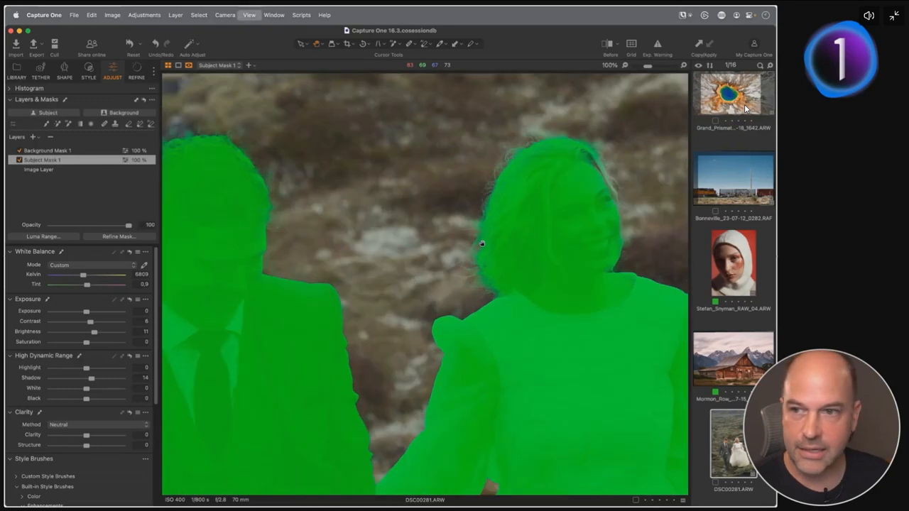
pyautogui.moveTo(568, 194); pyautogui.dragTo(454, 205)
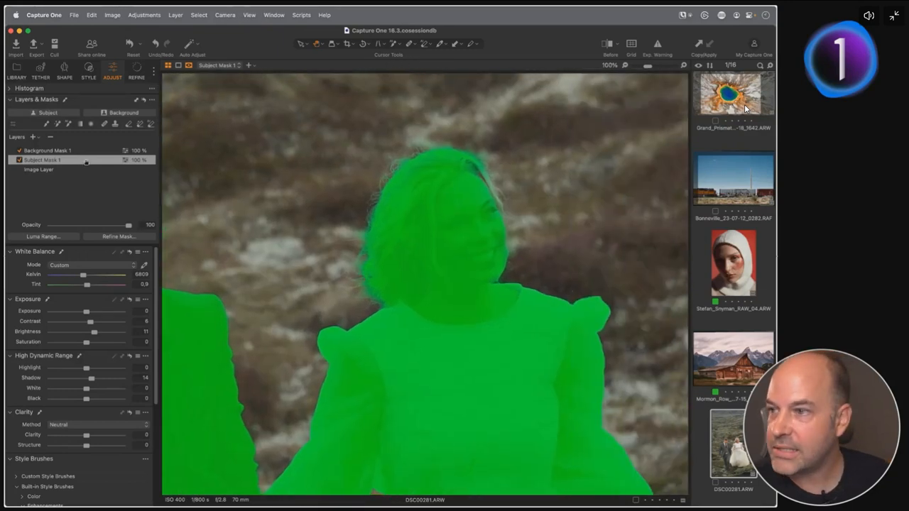
pyautogui.click(69, 129)
pyautogui.moveTo(468, 162); pyautogui.dragTo(508, 234)
# Examine the subject mask in grayscale across the whole couple and up close around both heads, then return to the colored overlay.
pyautogui.hotkey('alt', 'm')
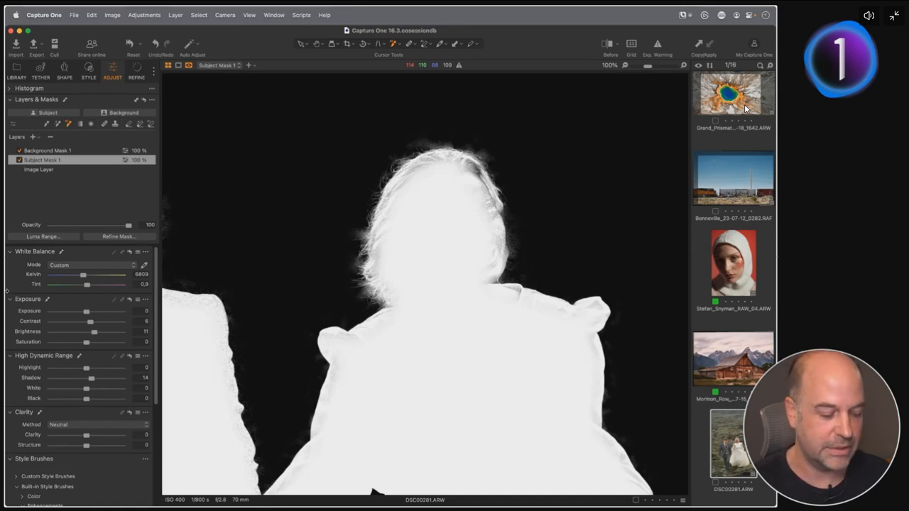
pyautogui.press('space')
pyautogui.doubleClick(445, 281)
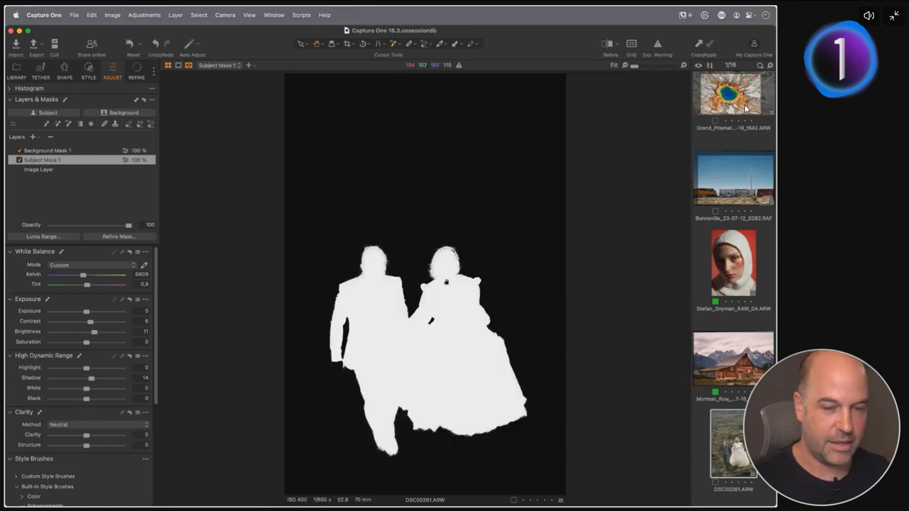
pyautogui.press('m')
pyautogui.press('m')
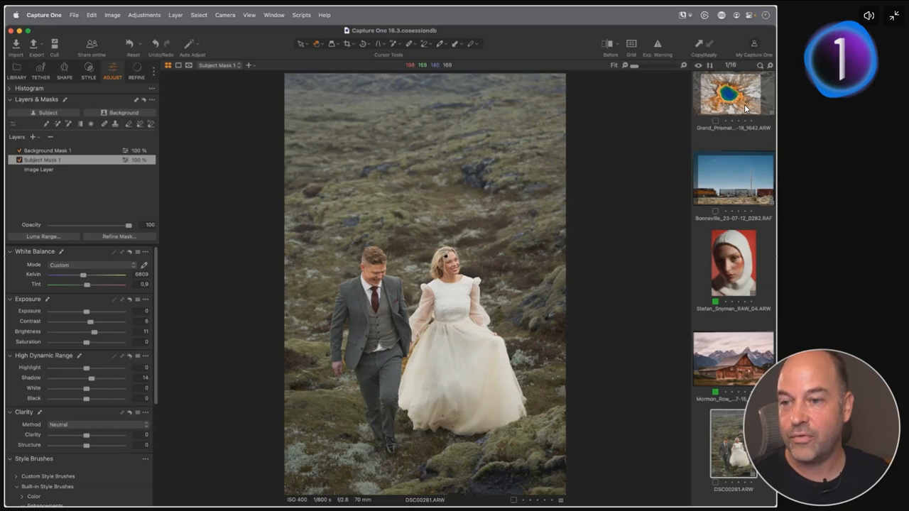
pyautogui.doubleClick(446, 254)
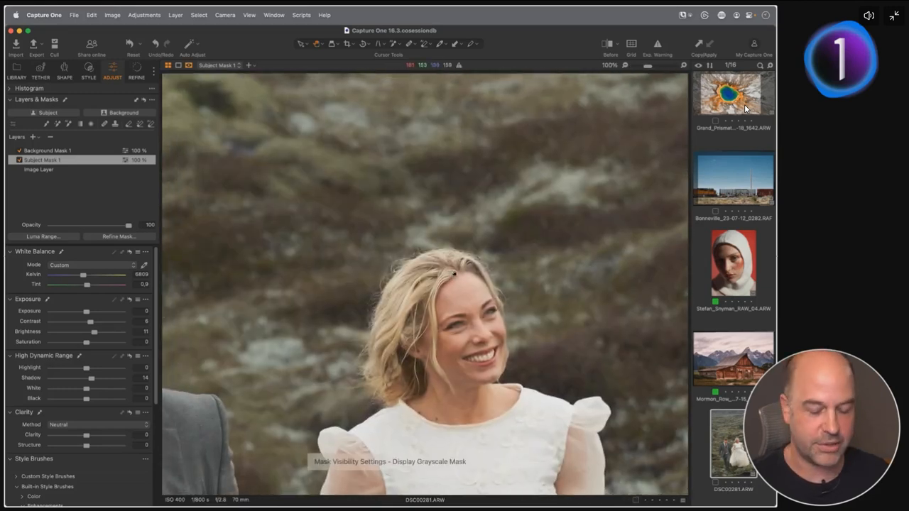
pyautogui.hotkey('alt', 'm')
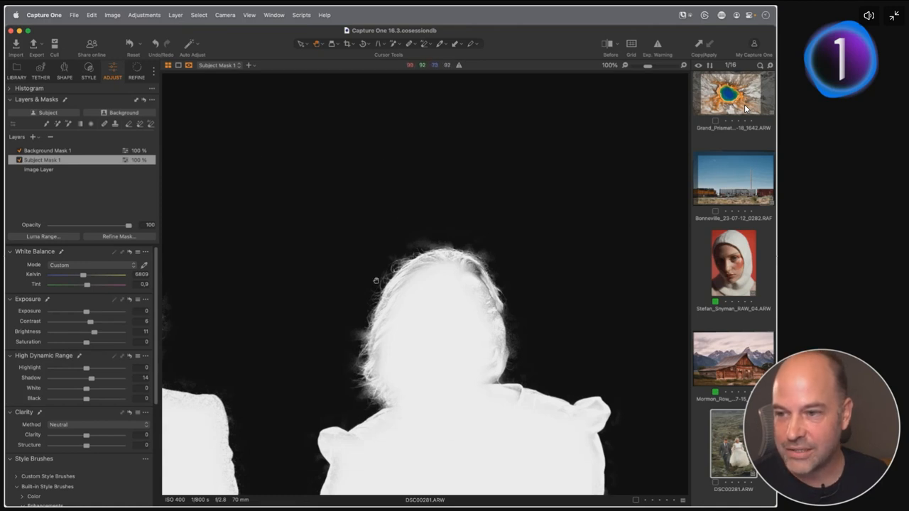
pyautogui.moveTo(290, 340); pyautogui.dragTo(475, 330)
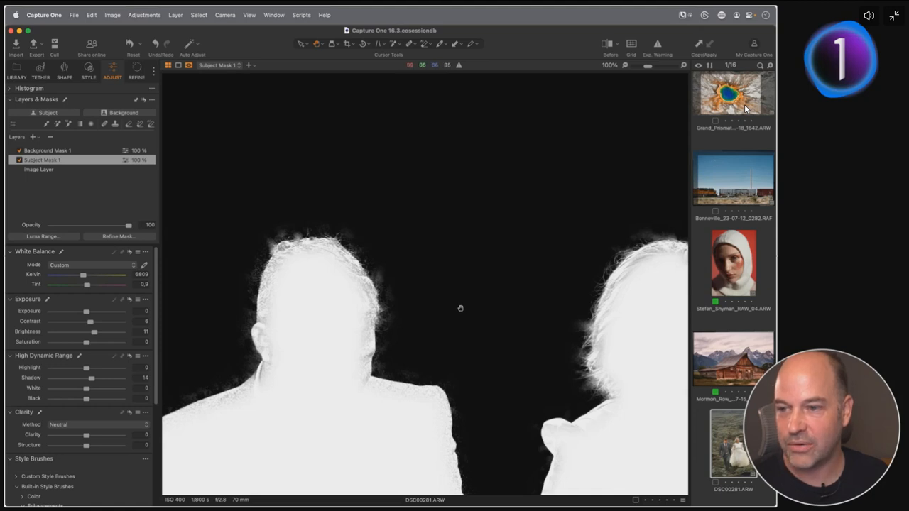
pyautogui.moveTo(458, 302); pyautogui.dragTo(359, 290)
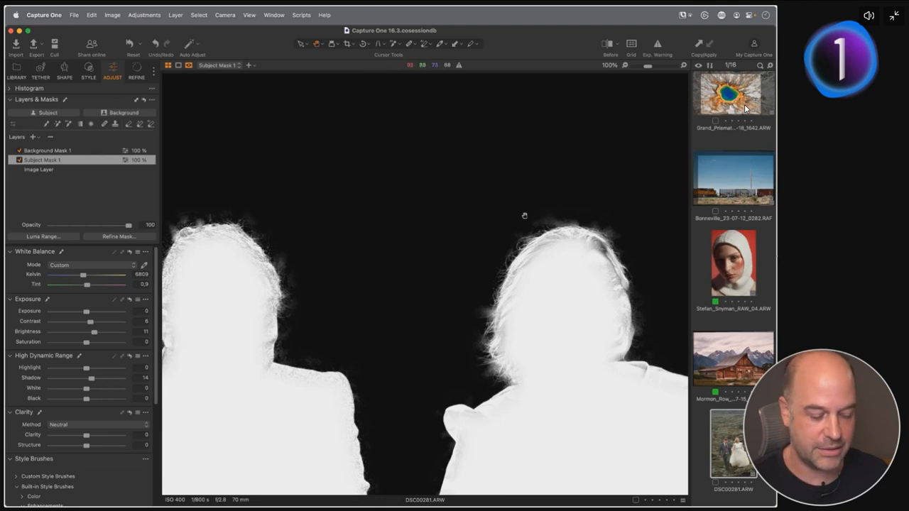
pyautogui.press('m')
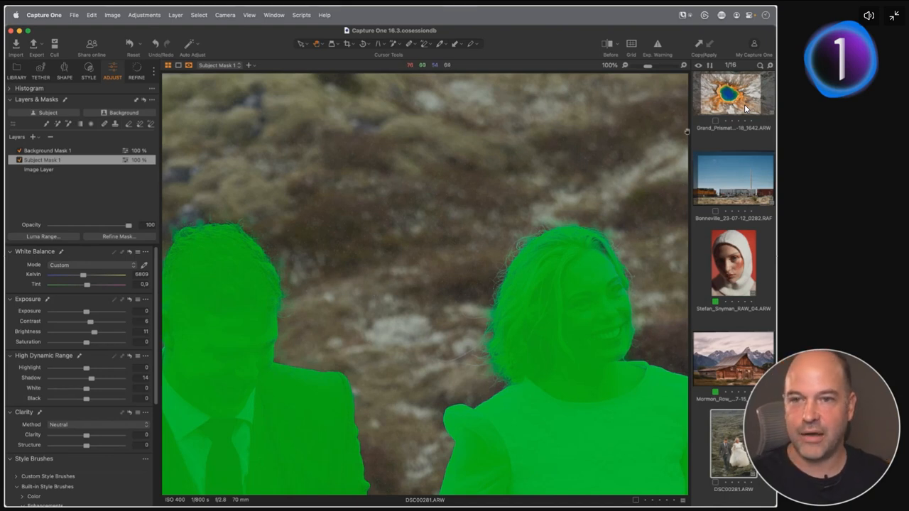
# Open the train photo Bonneville_23-07-12_0282.RAF and view the full image without the mask overlay.
pyautogui.click(733, 170)
pyautogui.press('section')
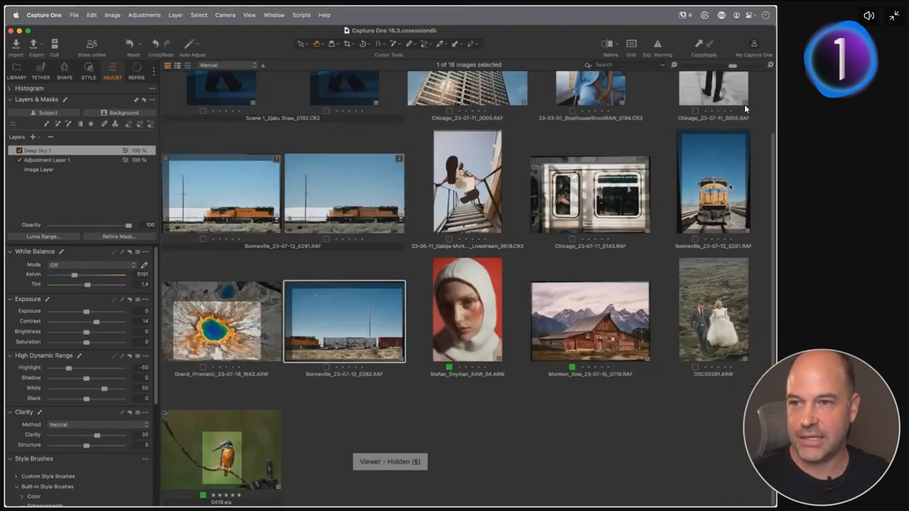
pyautogui.press('section')
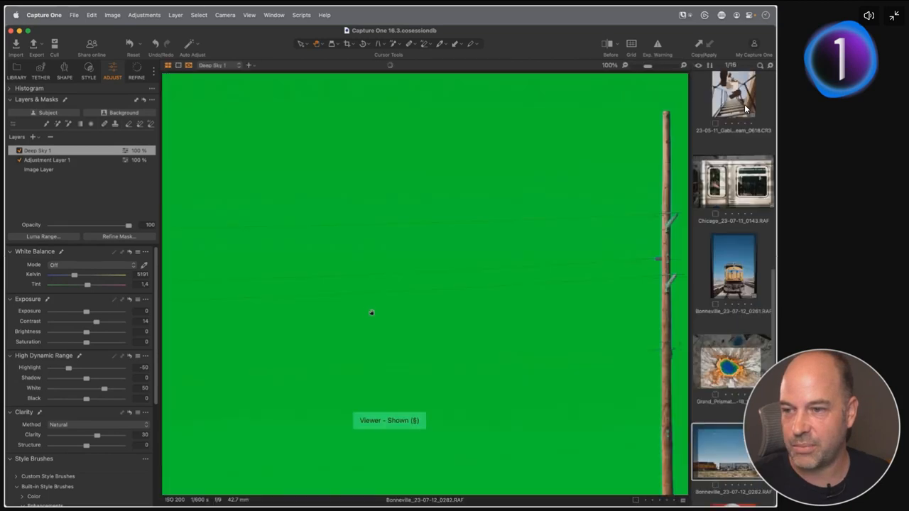
pyautogui.press('m')
pyautogui.doubleClick(375, 307)
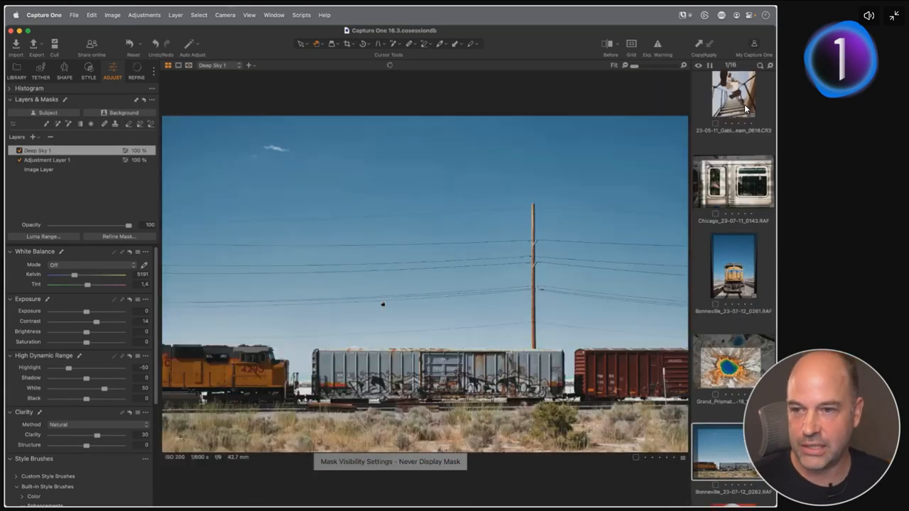
# Examine the Deep Sky 1 mask around the utility pole and boxcar edges, then hide the overlay.
pyautogui.press('m')
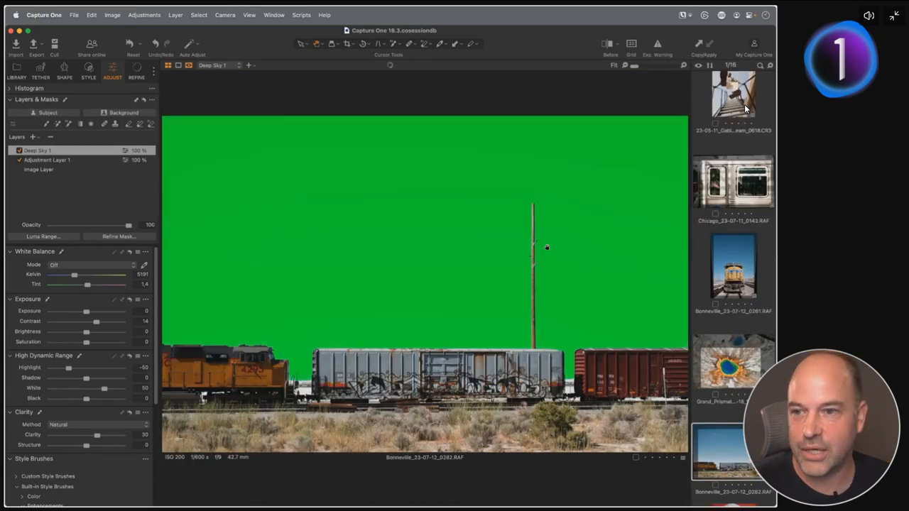
pyautogui.doubleClick(543, 251)
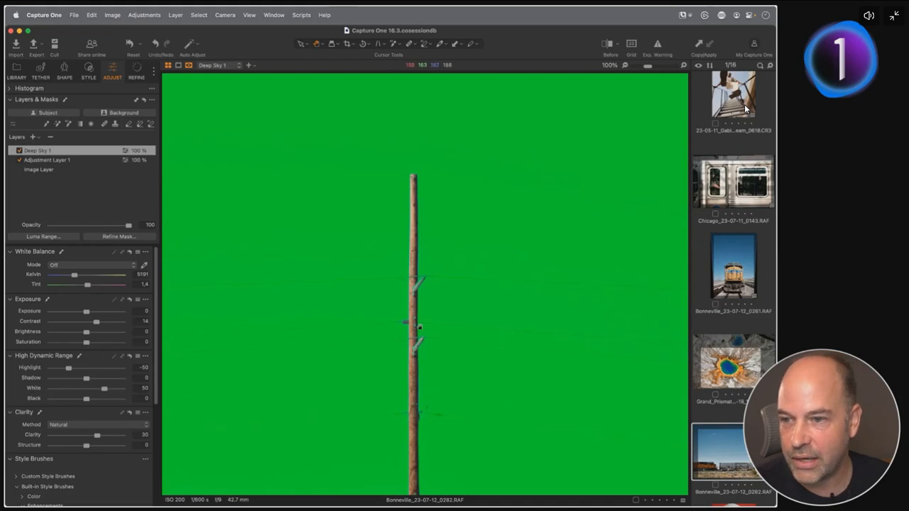
pyautogui.scroll(-5, 419, 327)
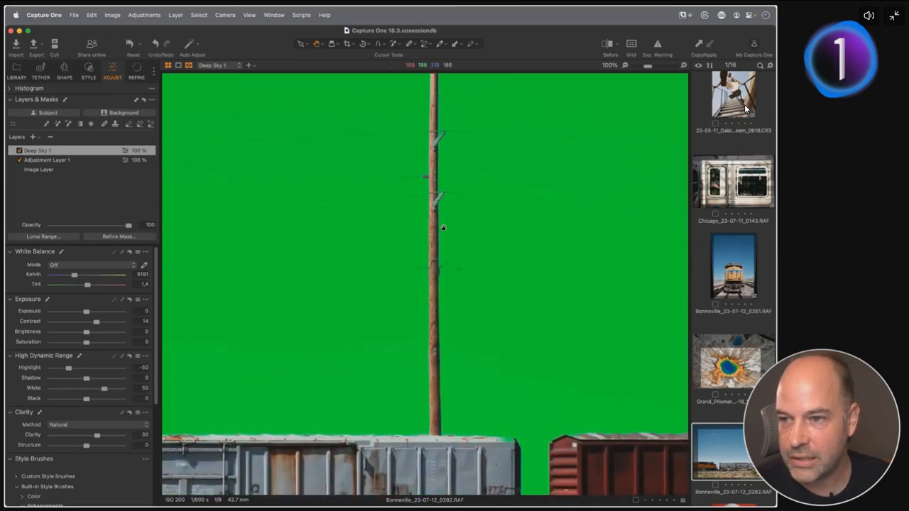
pyautogui.scroll(3, 443, 227)
pyautogui.scroll(2, 444, 269)
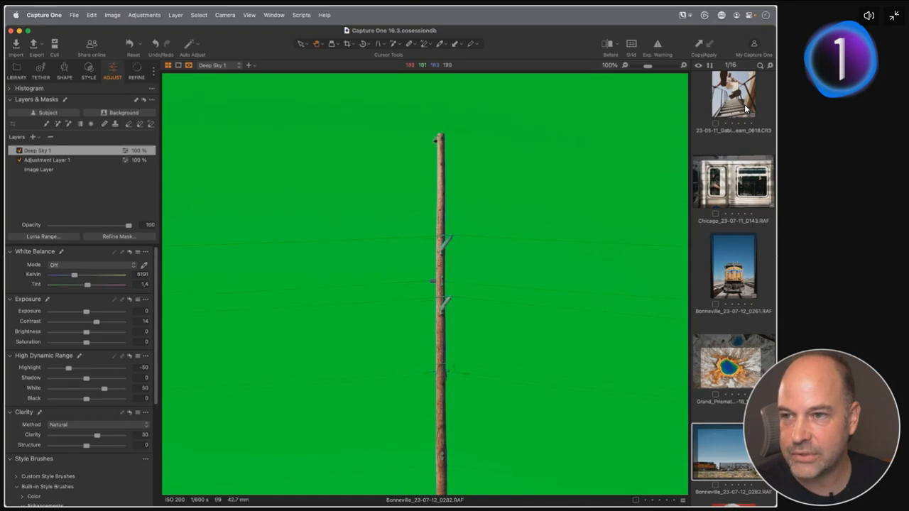
pyautogui.press('super+0')
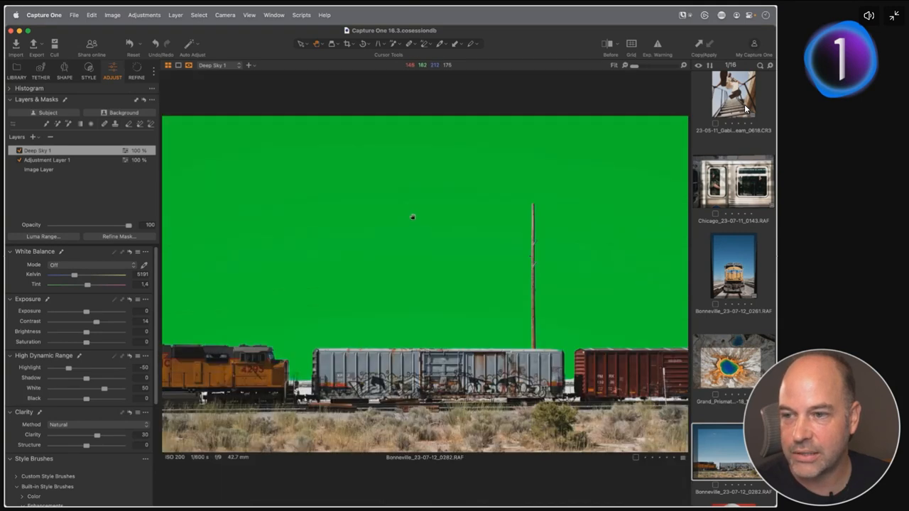
pyautogui.press('m')
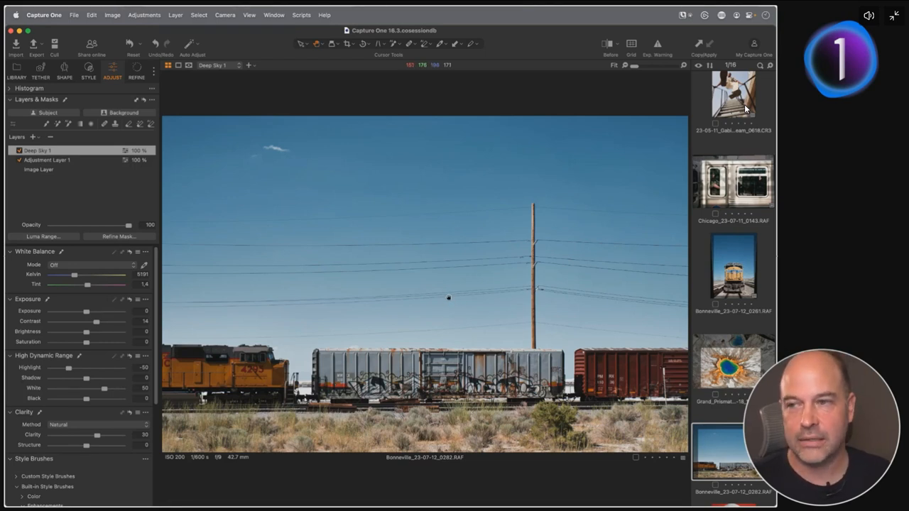
# Add a new adjustment layer and paint a freehand zigzag mask across the sky with the brush.
pyautogui.click(32, 136)
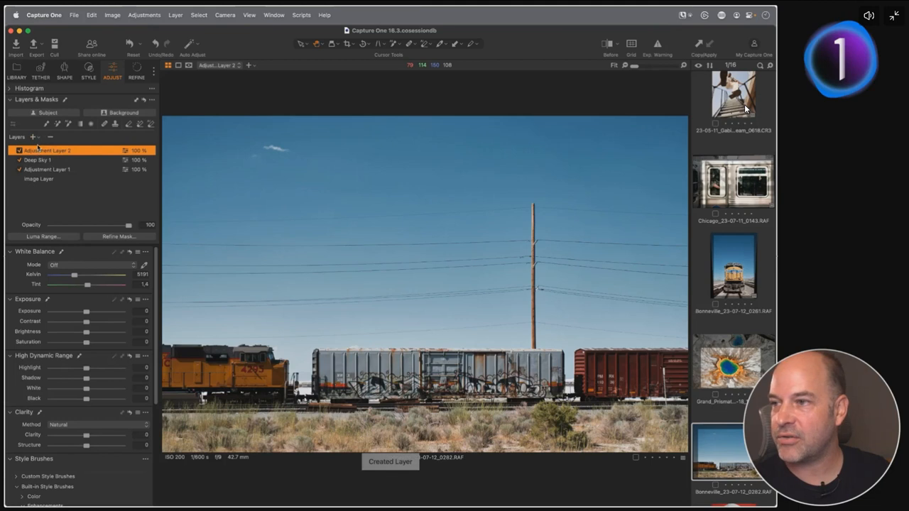
pyautogui.click(47, 124)
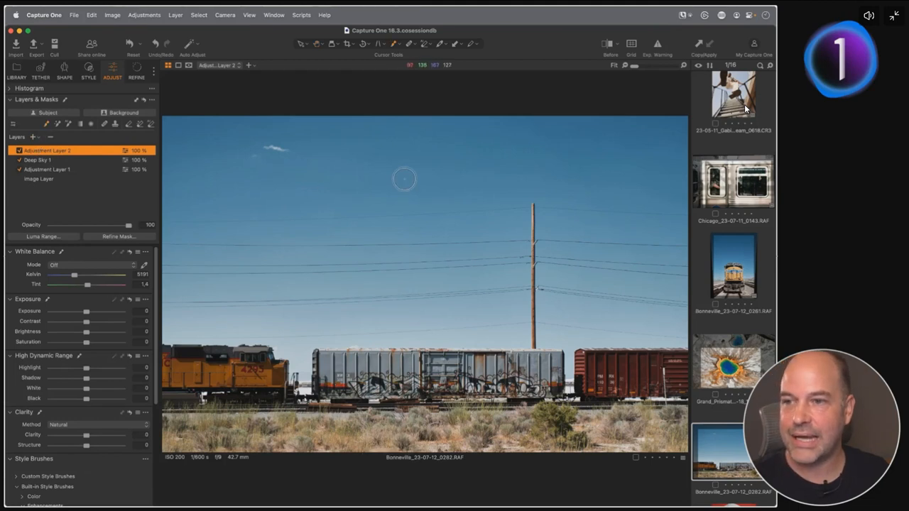
pyautogui.rightClick(403, 174)
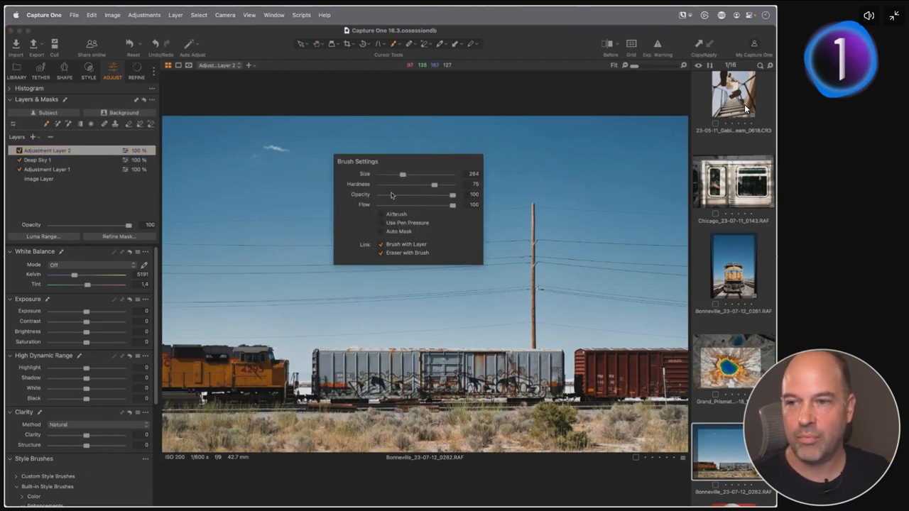
pyautogui.click(430, 145)
pyautogui.moveTo(409, 145)
pyautogui.mouseDown()
pyautogui.moveTo(381, 149)
pyautogui.moveTo(344, 181)
pyautogui.mouseUp()
pyautogui.press('m')
pyautogui.moveTo(414, 185)
pyautogui.mouseDown()
pyautogui.moveTo(313, 234)
pyautogui.moveTo(487, 284)
pyautogui.moveTo(362, 321)
pyautogui.mouseUp()
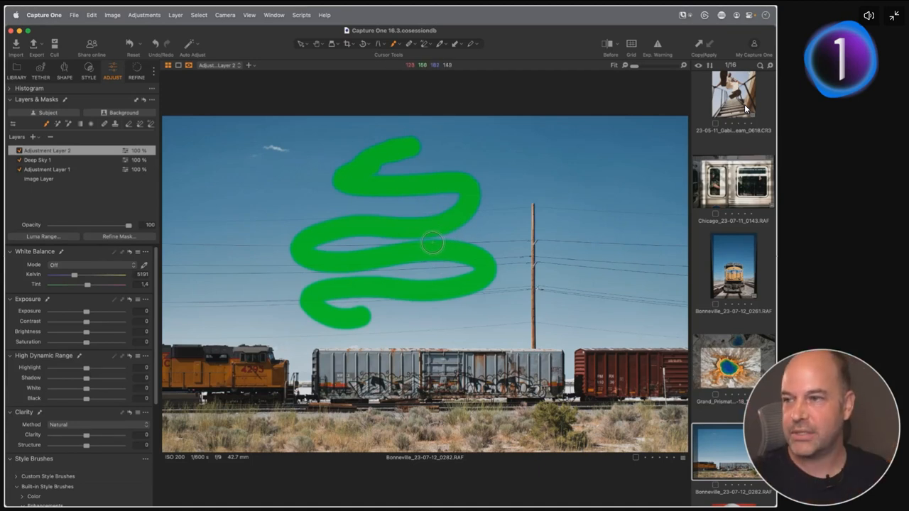
# Delete the adjustment layer with the painted zigzag and hide the mask overlay.
pyautogui.click(50, 137)
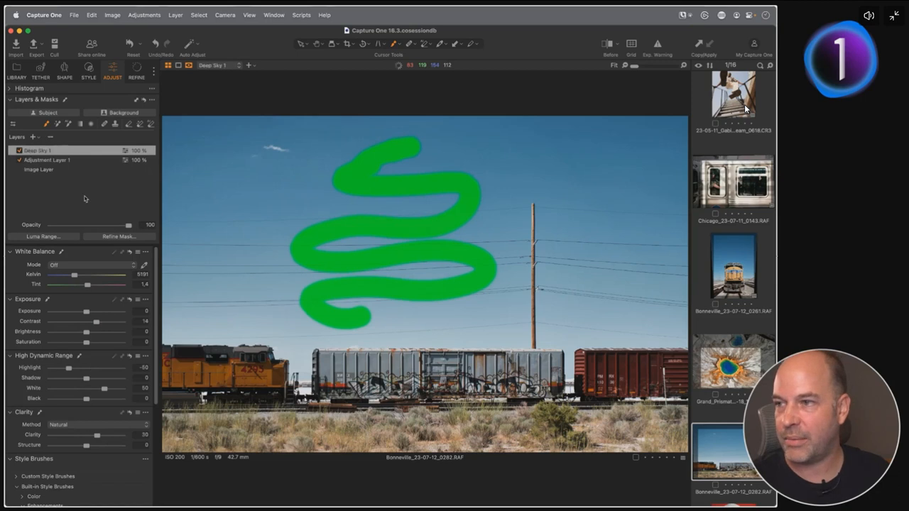
pyautogui.press('m')
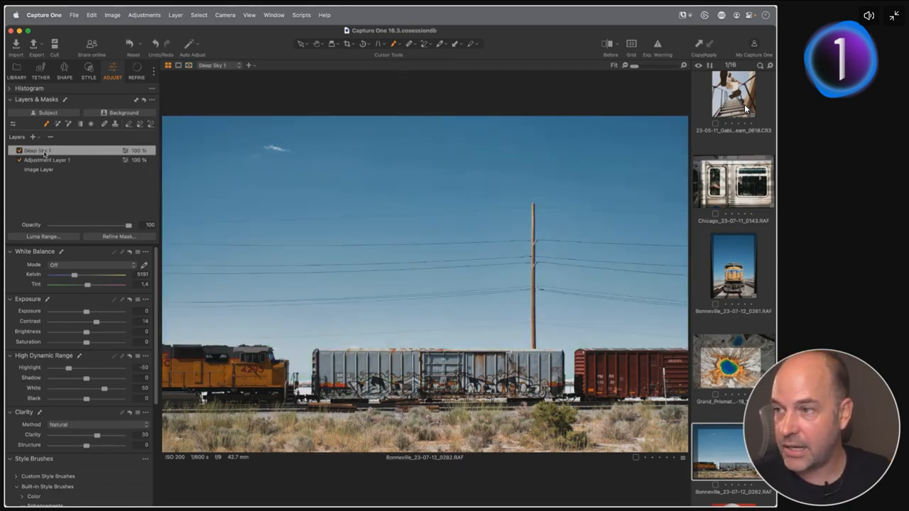
# View the Deep Sky 1 layer's mask options, open its Luma Range settings, and cancel them.
pyautogui.rightClick(76, 151)
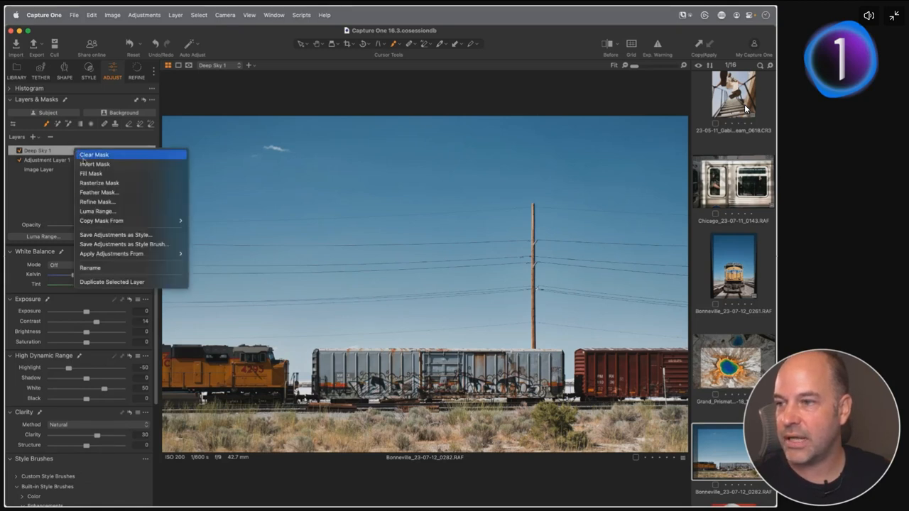
pyautogui.click(163, 283)
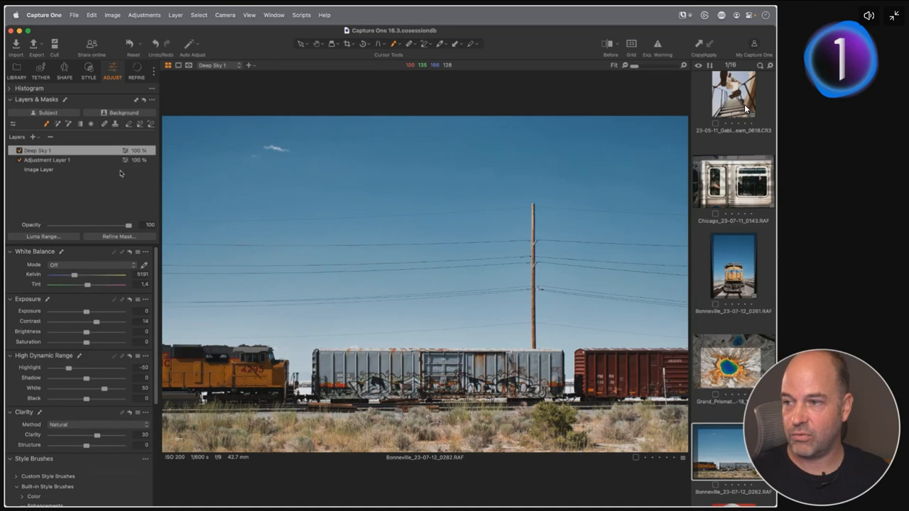
pyautogui.click(47, 237)
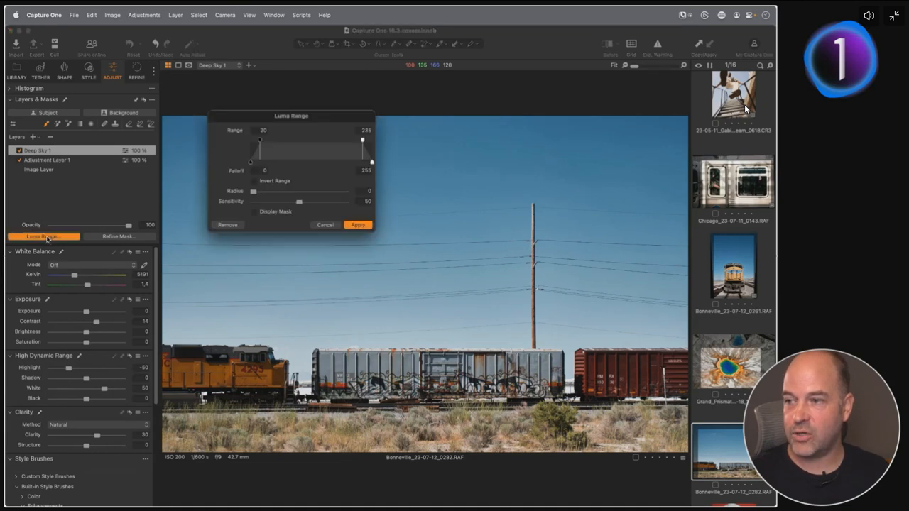
pyautogui.moveTo(282, 121); pyautogui.dragTo(277, 146)
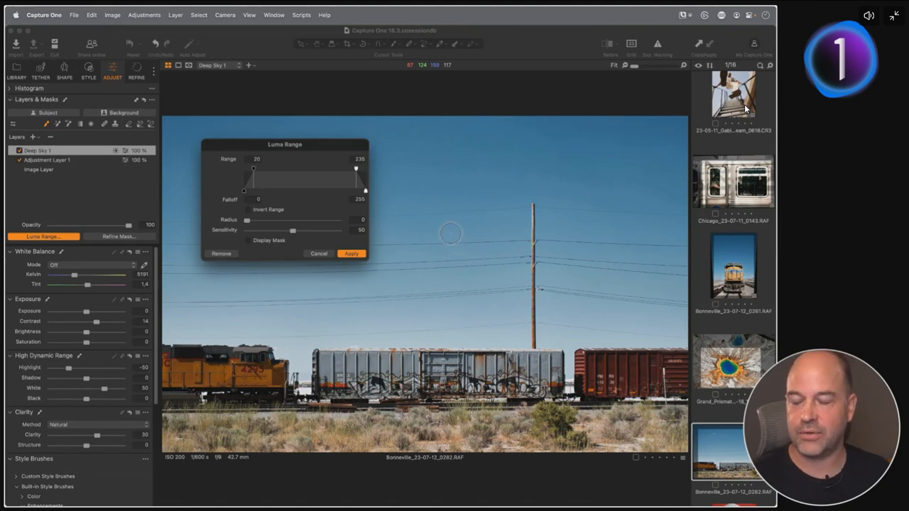
pyautogui.moveTo(304, 143); pyautogui.dragTo(326, 152)
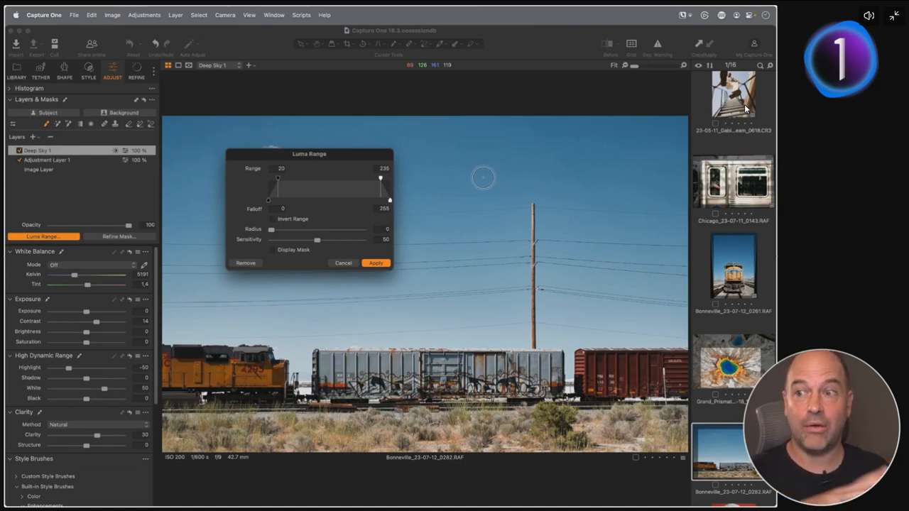
pyautogui.click(342, 262)
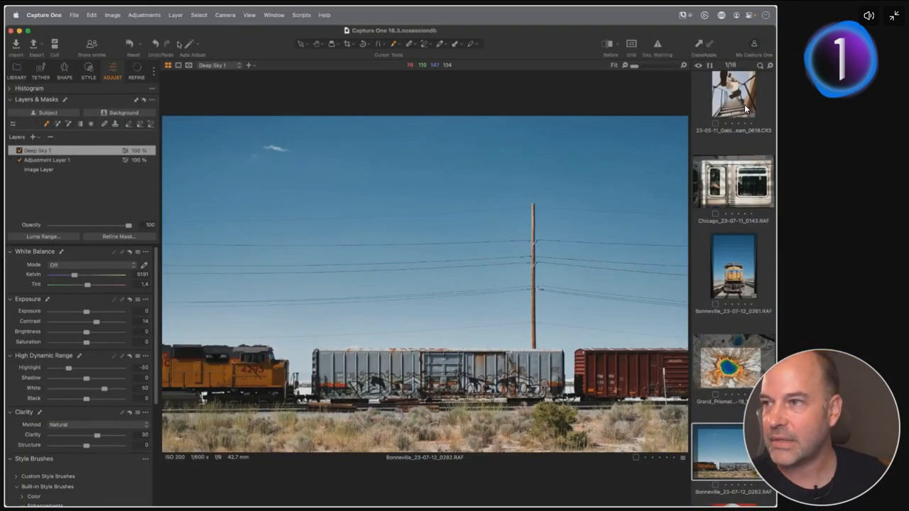
# View the Appearance and Capture preferences, including the enabled tether support by camera brand, and close the preferences.
pyautogui.click(44, 15)
pyautogui.click(56, 40)
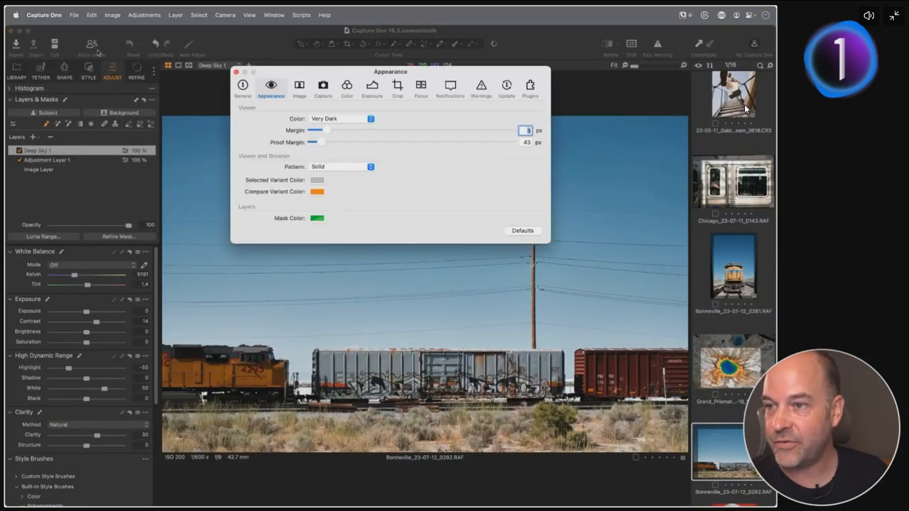
pyautogui.moveTo(338, 74); pyautogui.dragTo(345, 109)
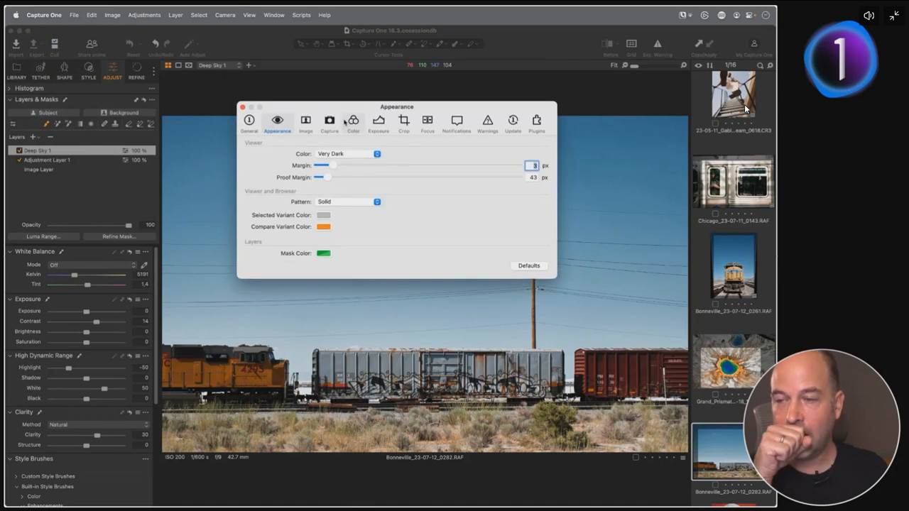
pyautogui.click(331, 122)
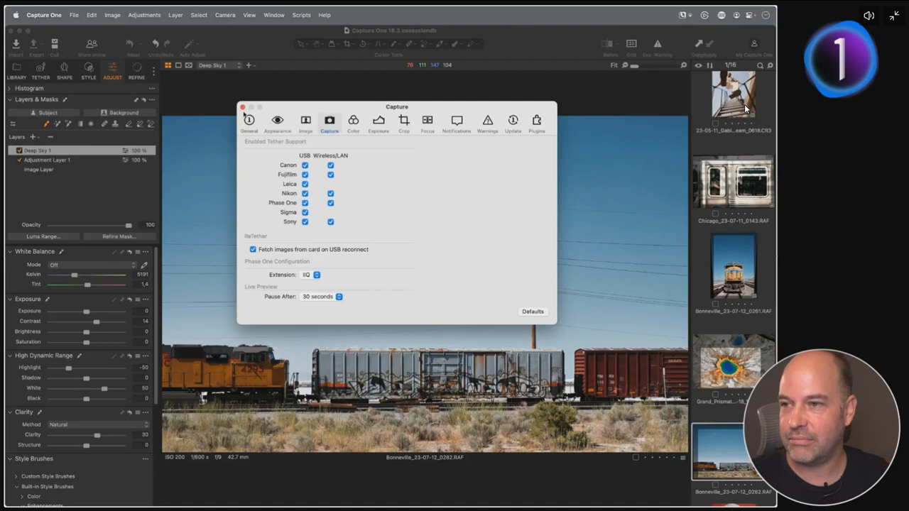
pyautogui.click(242, 108)
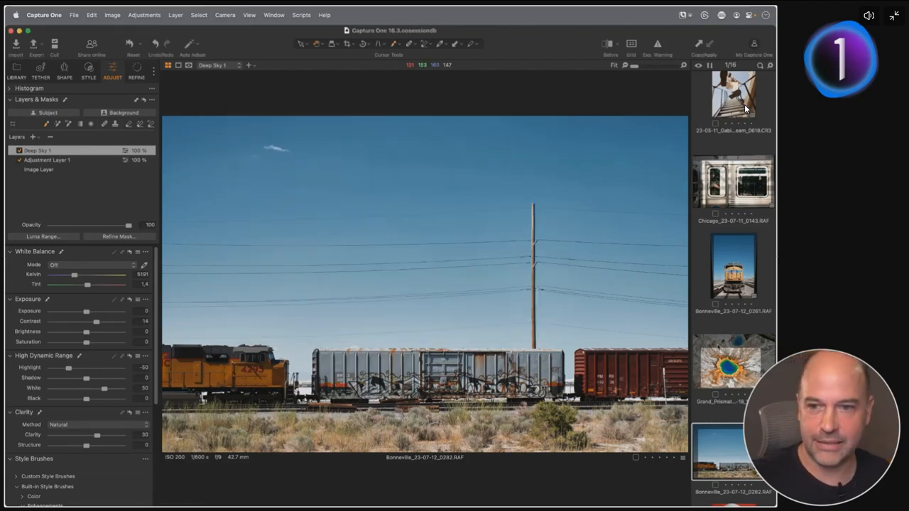
# Switch to the Snap to Eye session favorite and open portrait 21-10-22.M10_074.raf in the viewer.
pyautogui.press('Up')
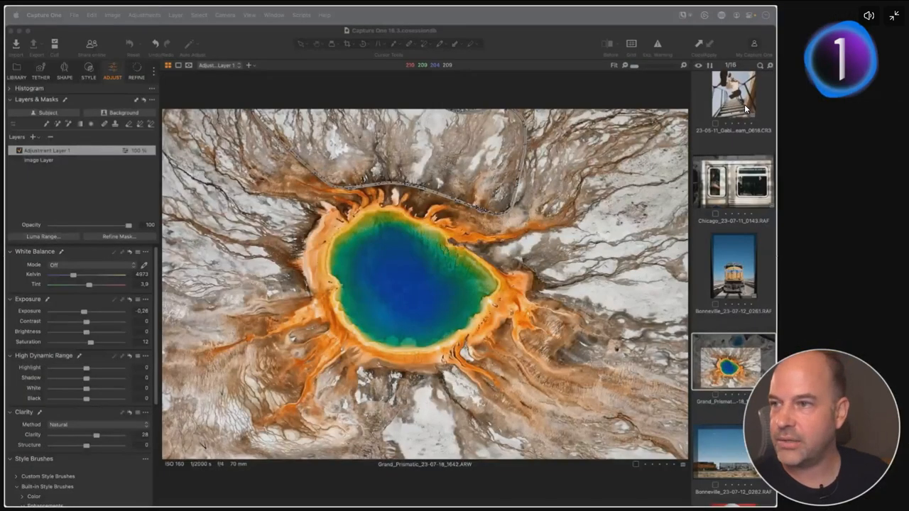
pyautogui.click(22, 69)
pyautogui.click(57, 214)
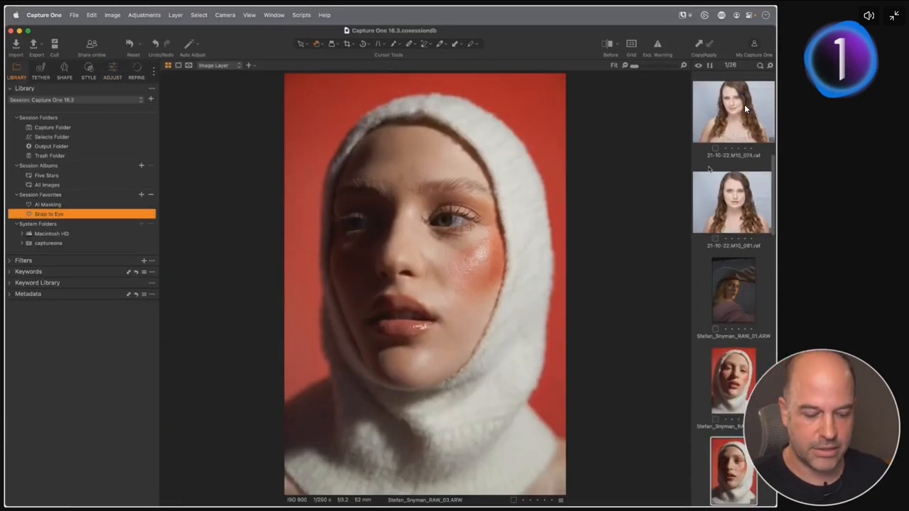
pyautogui.press('section')
pyautogui.doubleClick(249, 132)
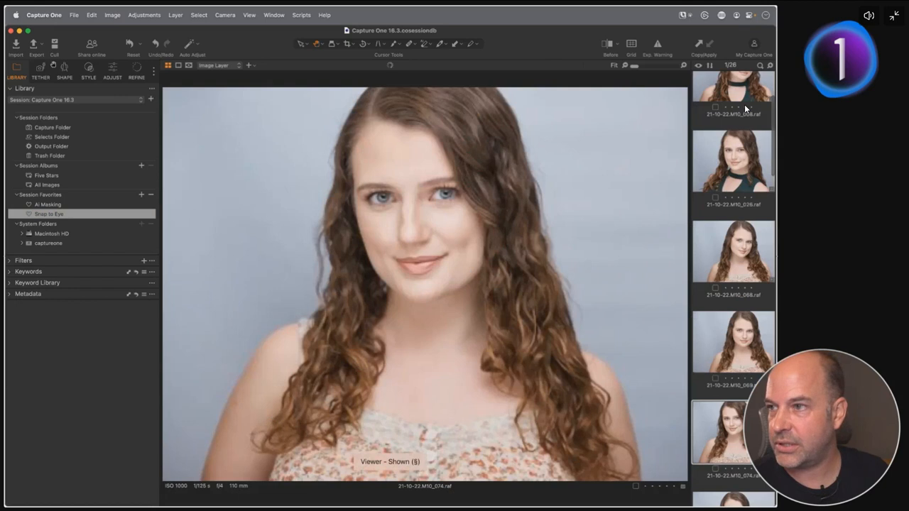
# Check the tethering Focus preview on portraits 21-10-22.M10_026.raf and 21-10-22.M10_002.raf and view the Focus Area choices.
pyautogui.click(42, 70)
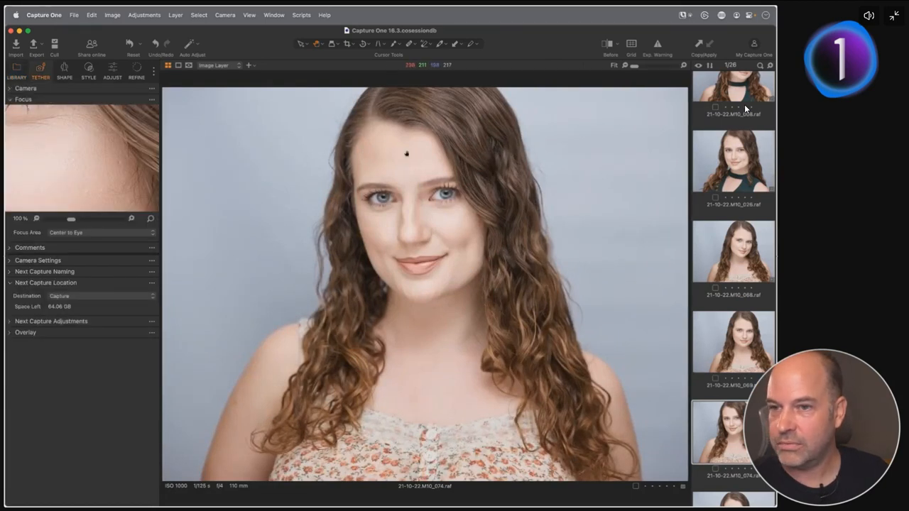
pyautogui.click(722, 161)
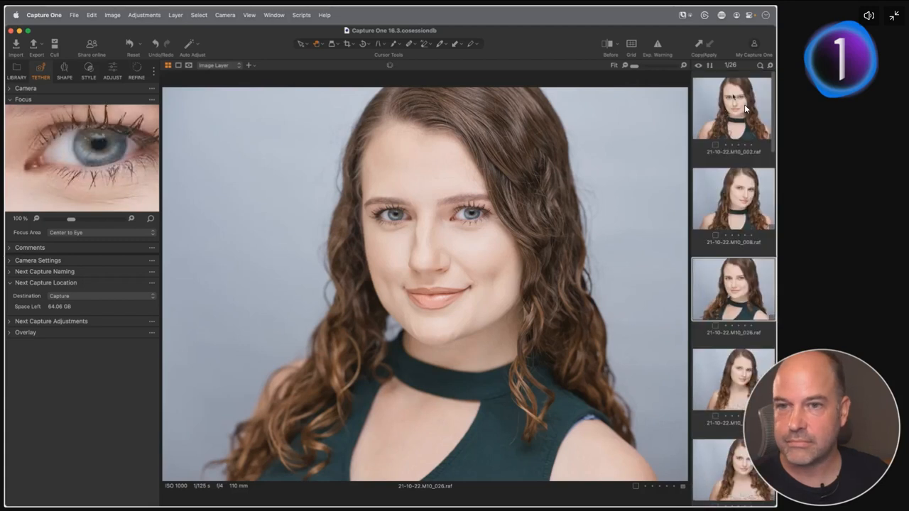
pyautogui.click(744, 105)
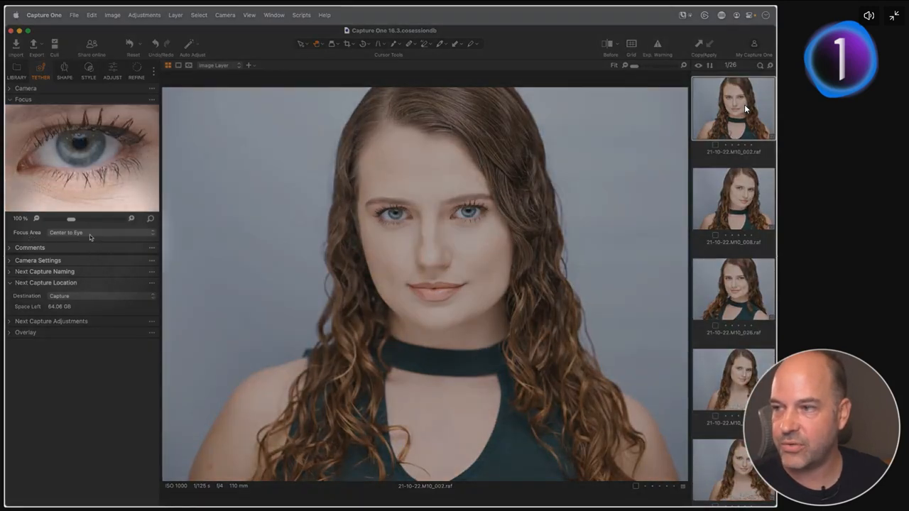
pyautogui.click(90, 235)
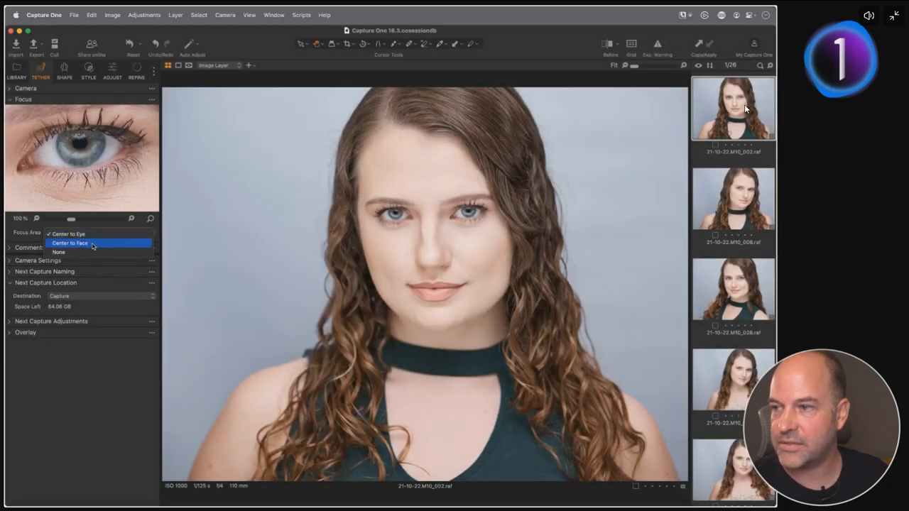
pyautogui.click(31, 236)
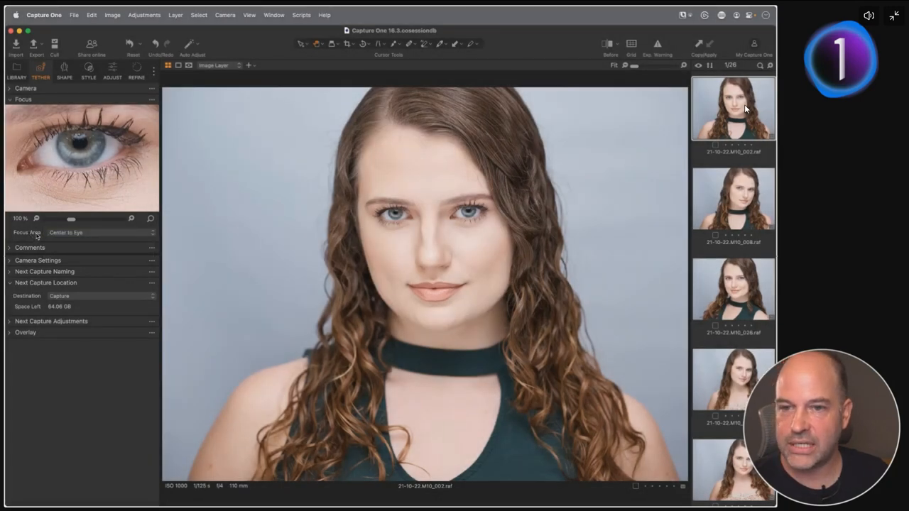
# Step forward through the portraits to the final image, checking the eye in each Focus preview with Center to Eye.
pyautogui.press('Down')
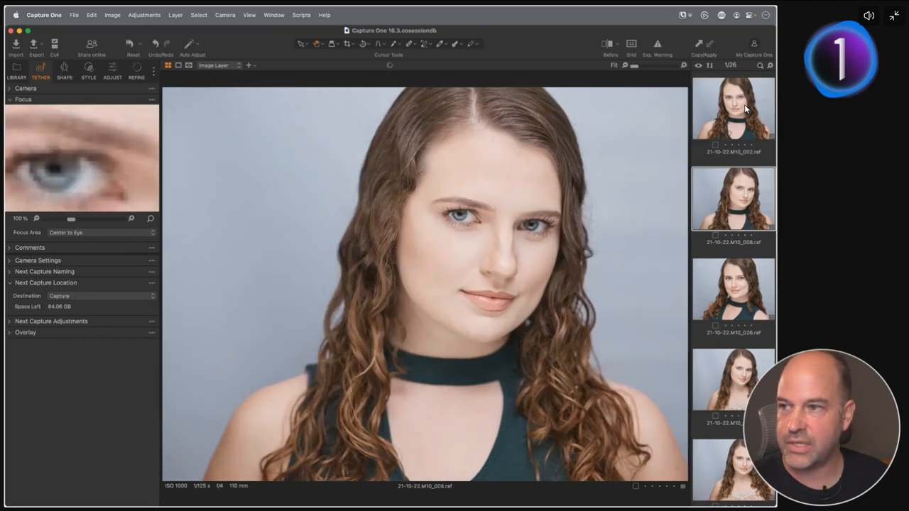
pyautogui.press('Down')
pyautogui.press('Down')
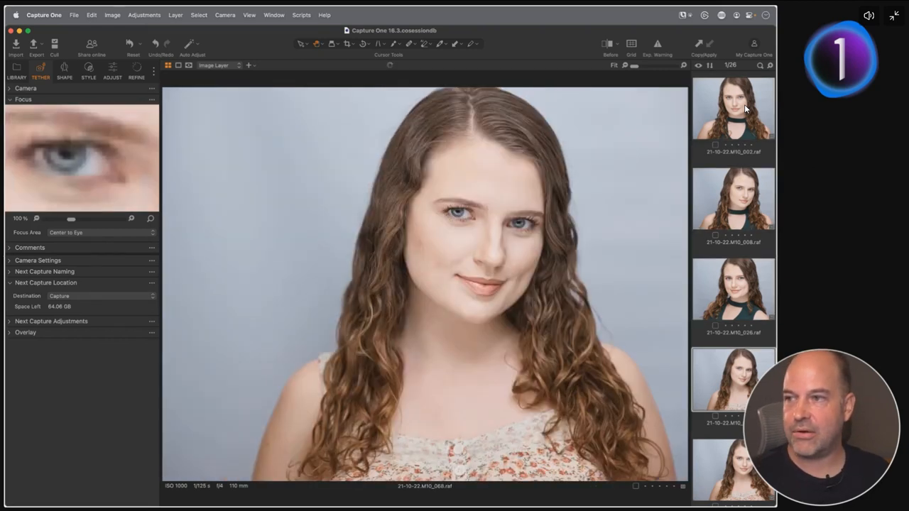
pyautogui.press('Down')
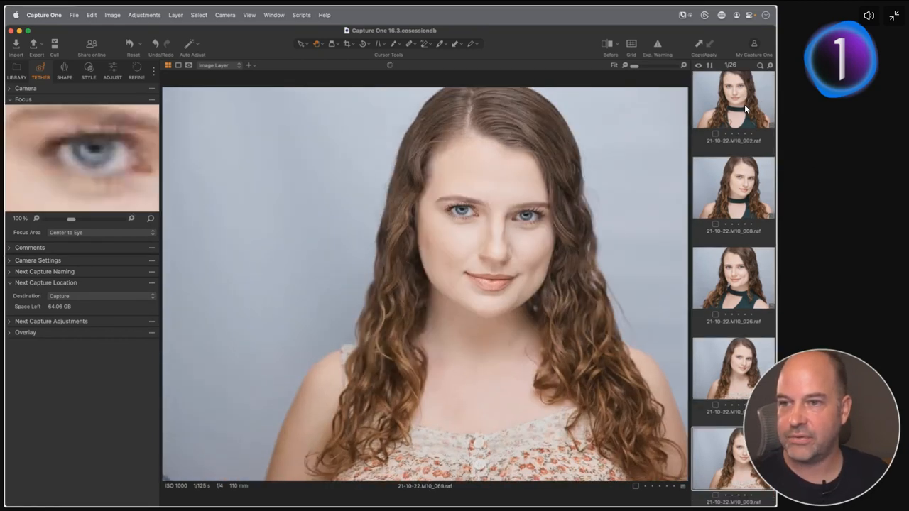
pyautogui.press('Down')
pyautogui.press('Down')
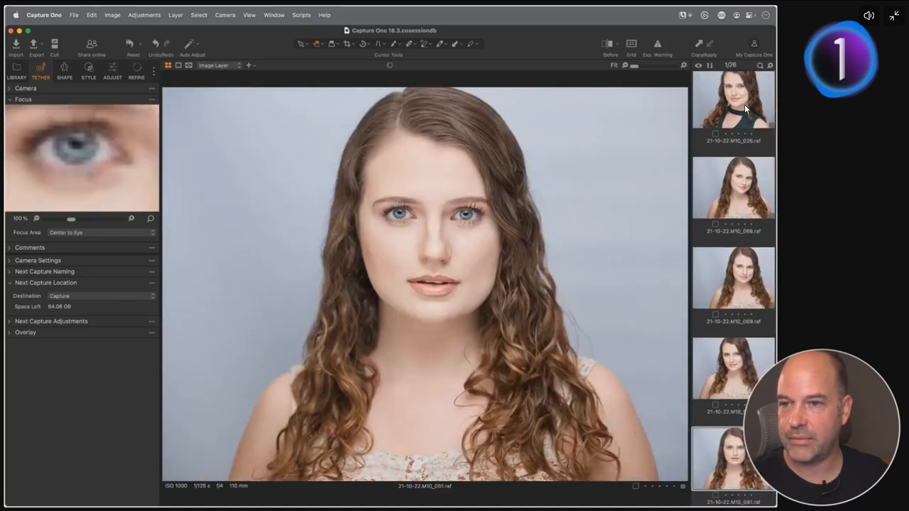
pyautogui.press('Down')
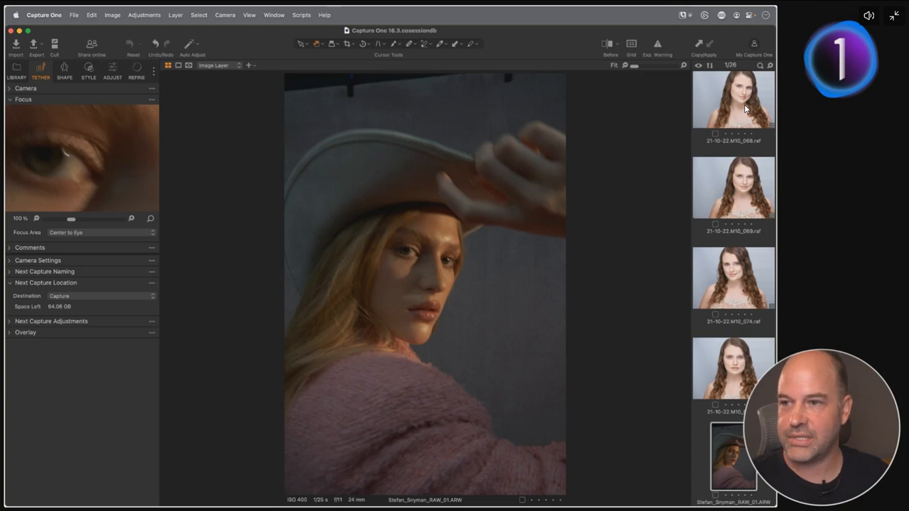
pyautogui.press('Down')
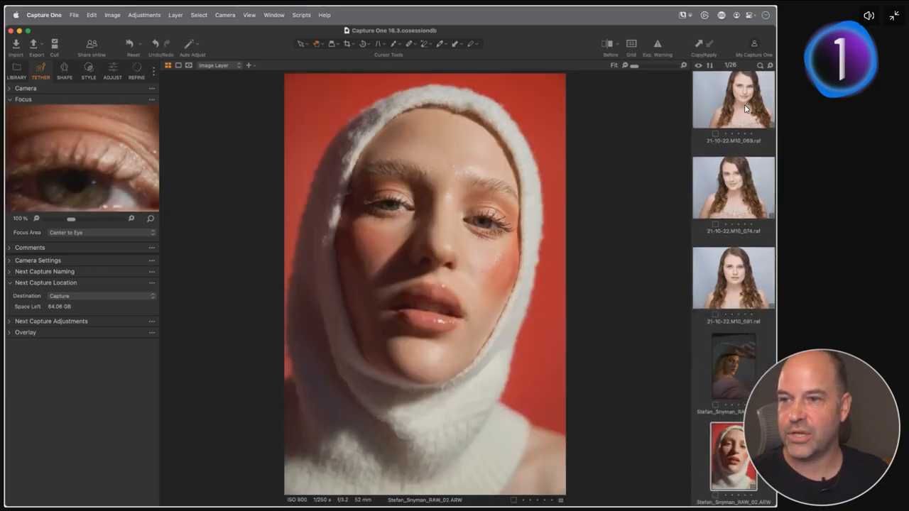
pyautogui.press('Down')
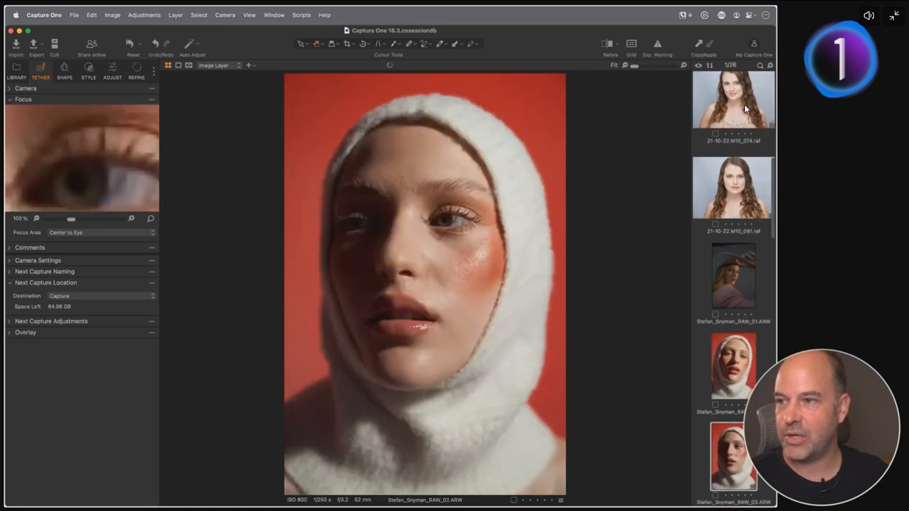
pyautogui.press('Down')
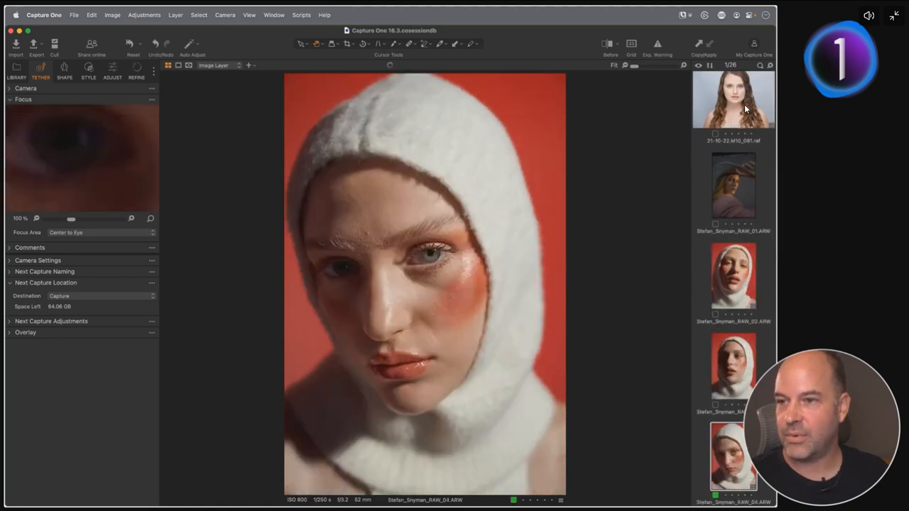
pyautogui.press('Down')
pyautogui.press('Down')
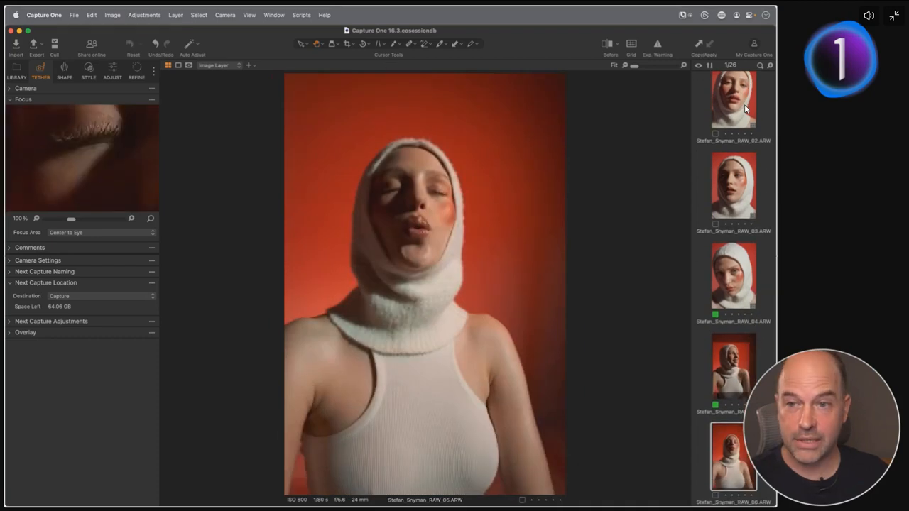
pyautogui.press('Down')
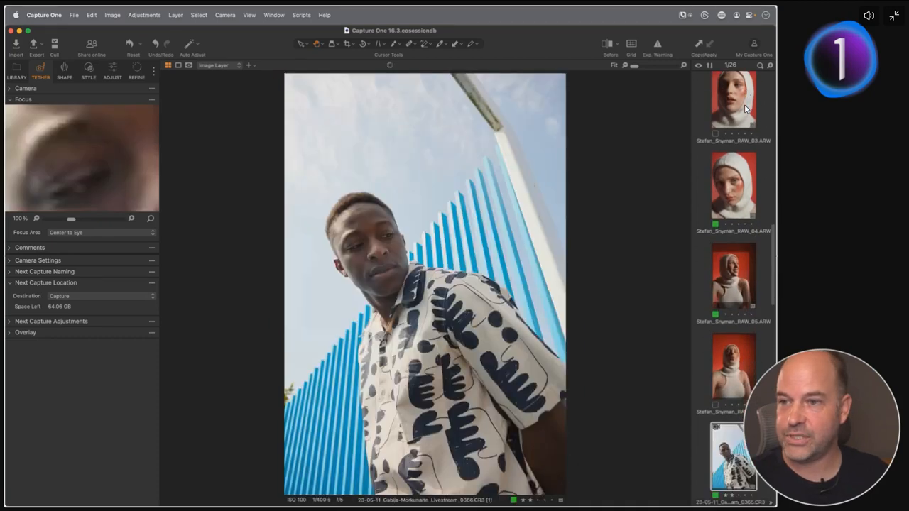
pyautogui.press('Down')
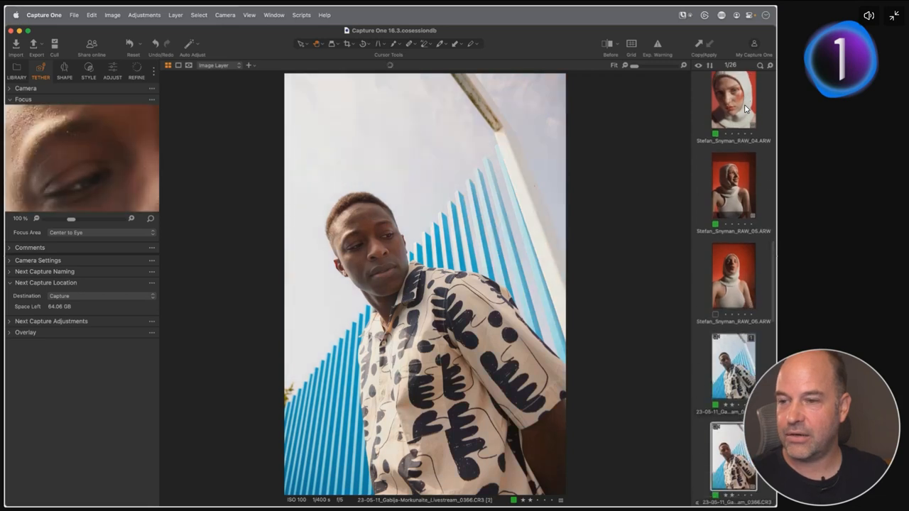
pyautogui.press('Down')
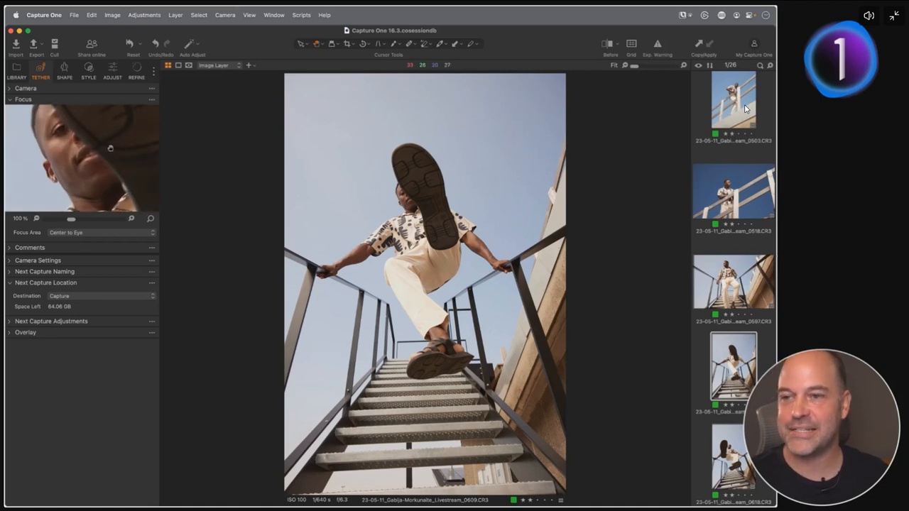
pyautogui.press('Right')
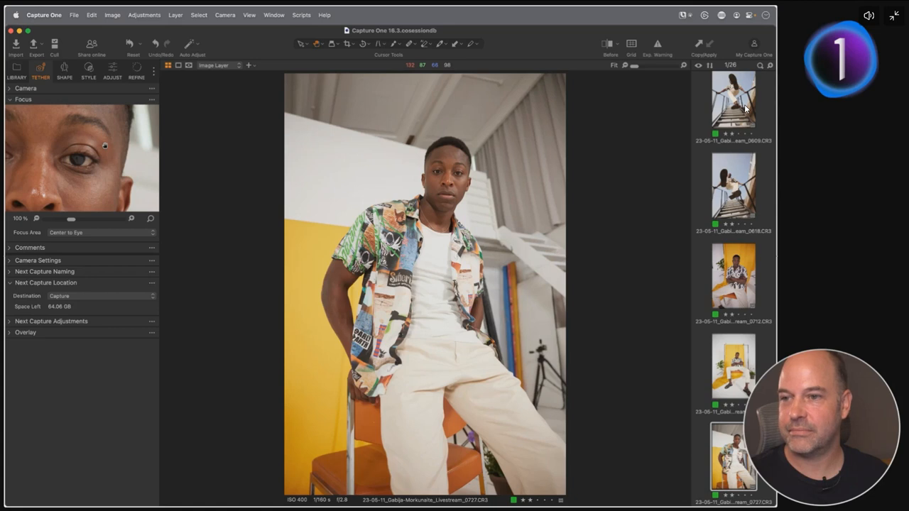
# Return through the thumbnail grid to the first portrait, 21-10-22.M10_002.raf, and show it in the viewer.
pyautogui.press('section')
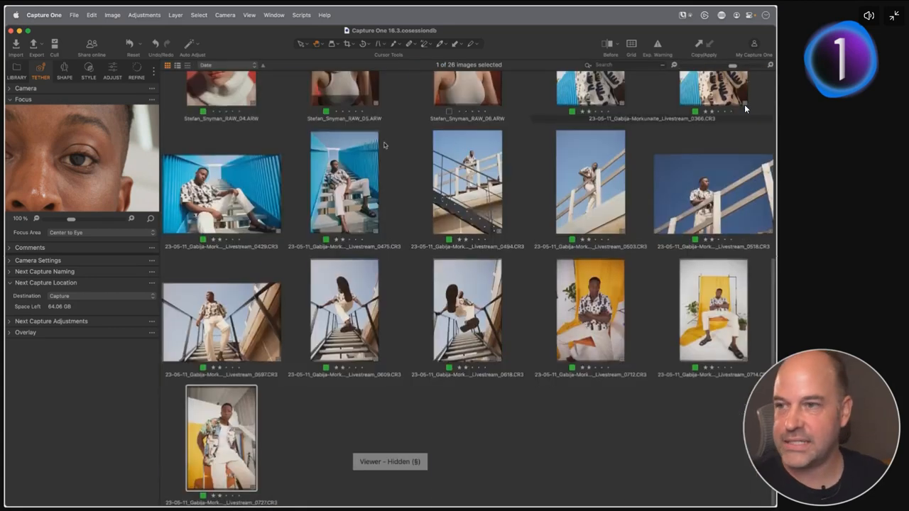
pyautogui.scroll(6, 383, 144)
pyautogui.doubleClick(251, 137)
pyautogui.press('section')
pyautogui.press('section')
# Set the Focus preview to Center to Face at 35% zoom and check it on the next two portraits.
pyautogui.click(81, 232)
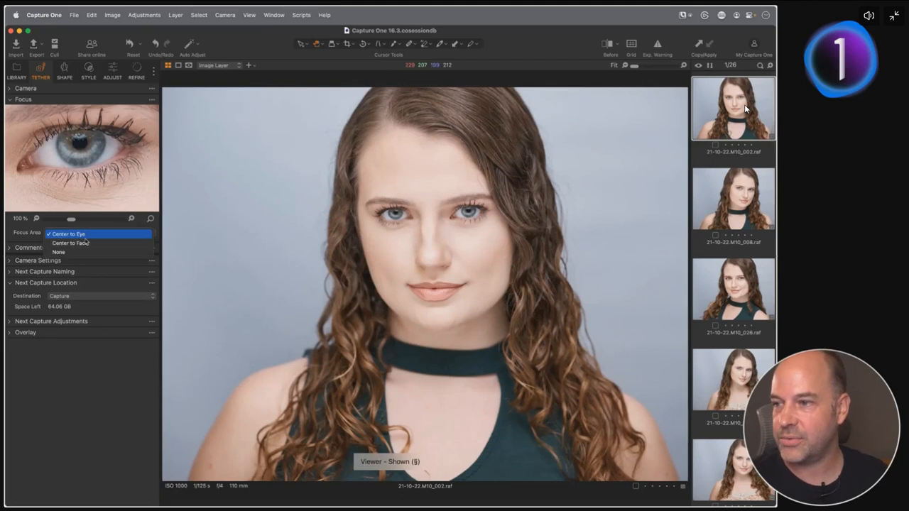
pyautogui.click(90, 245)
pyautogui.moveTo(73, 220); pyautogui.dragTo(52, 219)
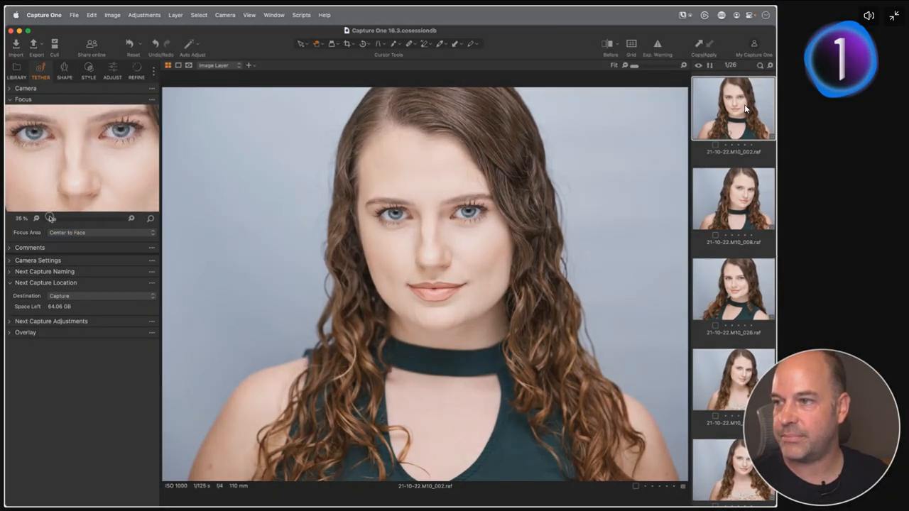
pyautogui.press('Down')
pyautogui.press('Down')
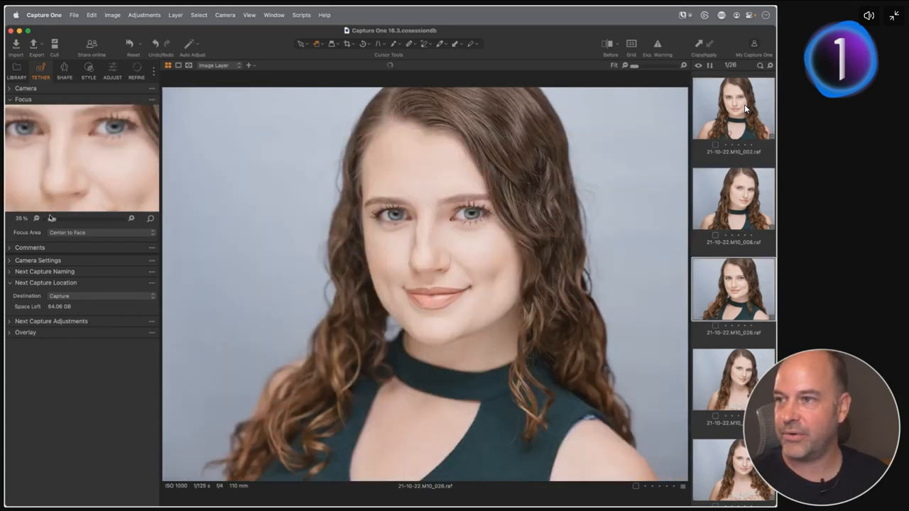
# Advance to portrait 21-10-22.M10_069.raf, float and enlarge the Focus tool beside the viewer, and set its zoom to 51%.
pyautogui.press('Down')
pyautogui.press('Down')
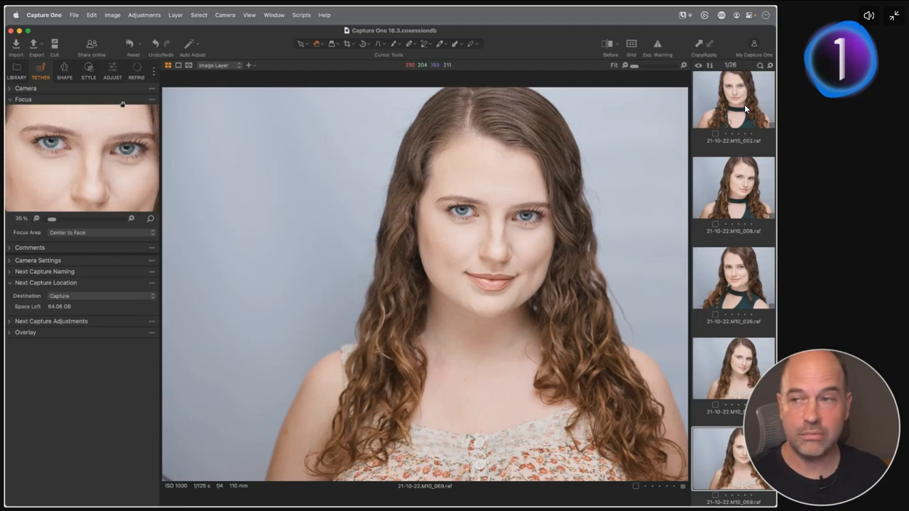
pyautogui.moveTo(73, 100); pyautogui.dragTo(248, 114)
pyautogui.moveTo(329, 264); pyautogui.dragTo(421, 372)
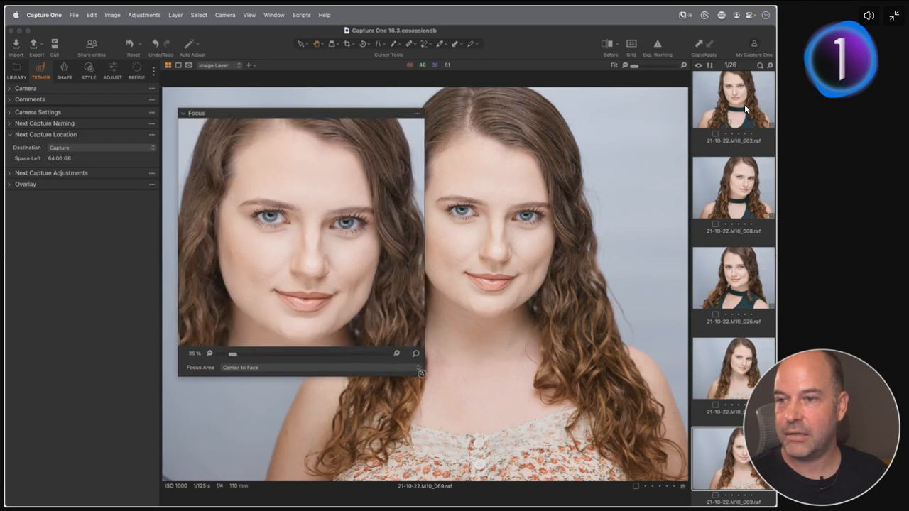
pyautogui.moveTo(298, 118); pyautogui.dragTo(174, 122)
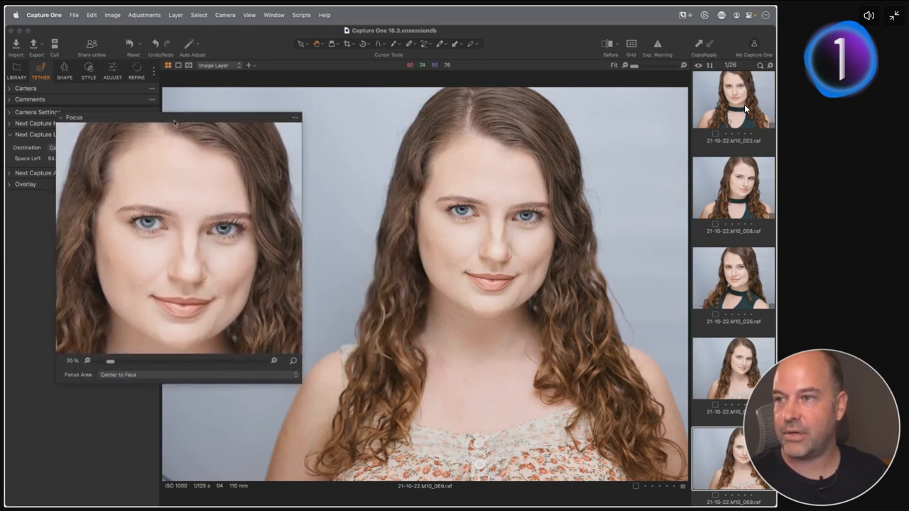
pyautogui.moveTo(110, 361); pyautogui.dragTo(125, 364)
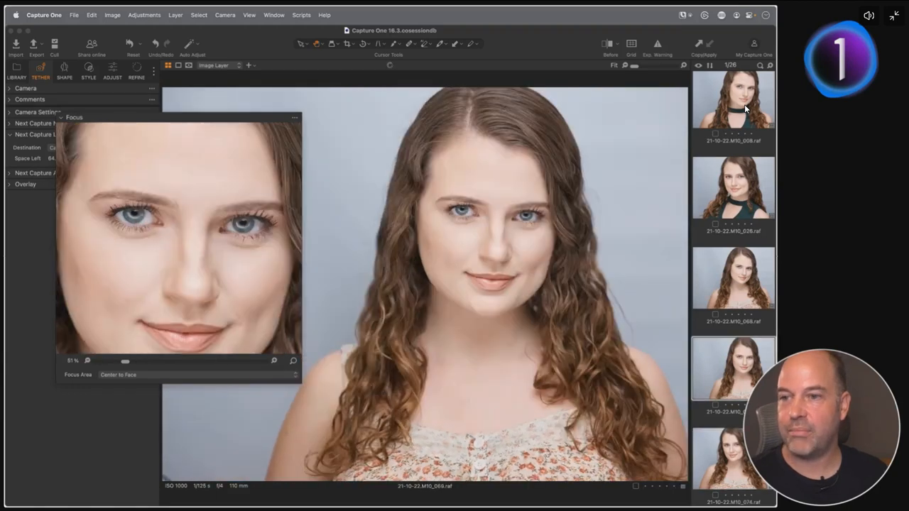
# Alternate repeatedly between portraits 21-10-22.M10_069.raf and 21-10-22.M10_074.raf to compare how the enlarged Focus preview follows the face.
pyautogui.press('Up')
pyautogui.press('Down')
pyautogui.press('Up')
pyautogui.press('Down')
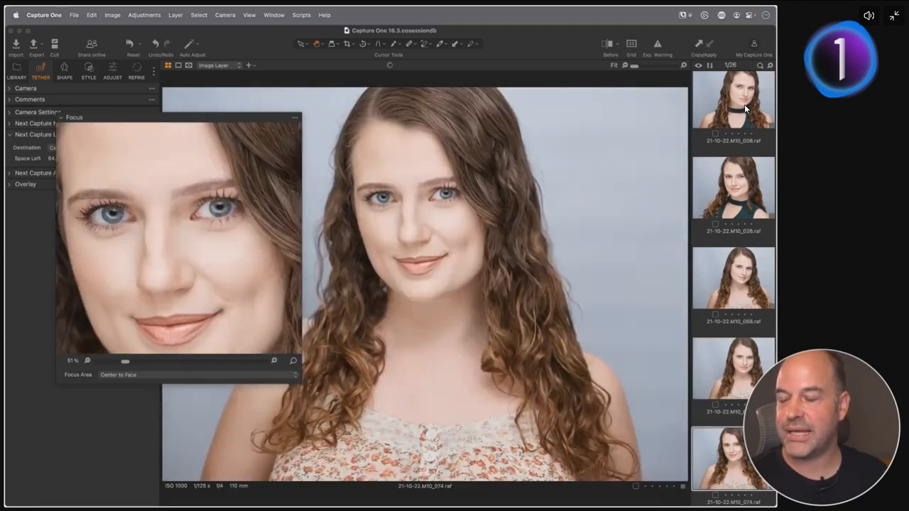
pyautogui.press('Up')
pyautogui.press('Down')
pyautogui.press('Up')
pyautogui.press('Down')
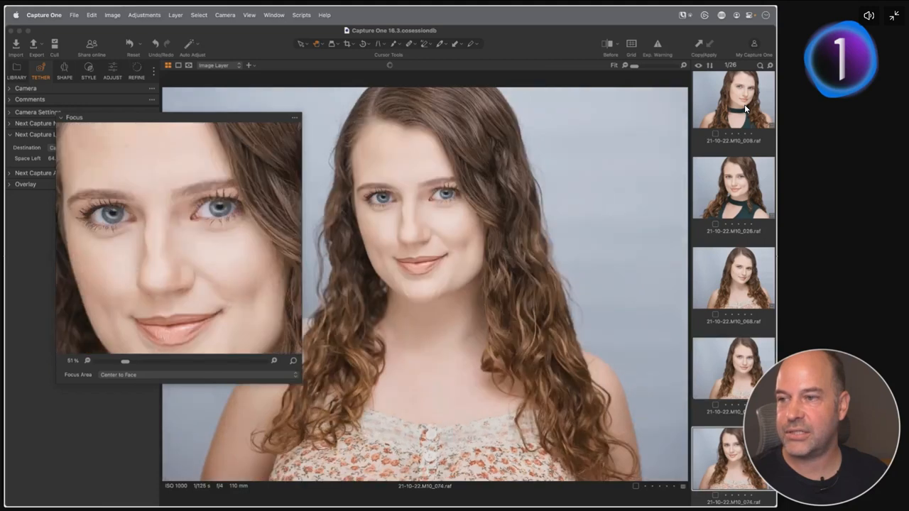
pyautogui.press('Up')
pyautogui.press('Down')
pyautogui.press('Up')
pyautogui.press('Down')
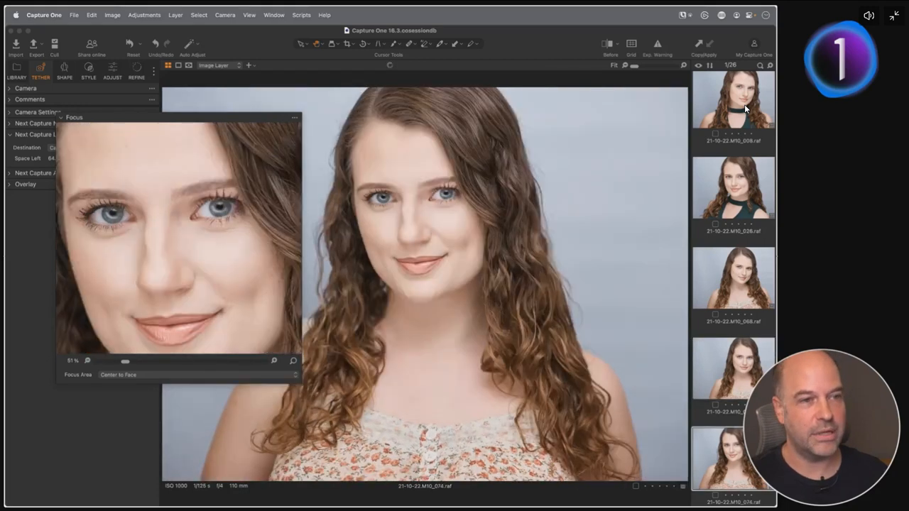
pyautogui.press('Up')
pyautogui.press('Down')
# Advance through the images to the white-hooded portrait ending in RAW_04.ARW and check its Center to Face preview.
pyautogui.press('Down')
pyautogui.press('Down')
pyautogui.press('Down')
pyautogui.press('Down')
pyautogui.press('Down')
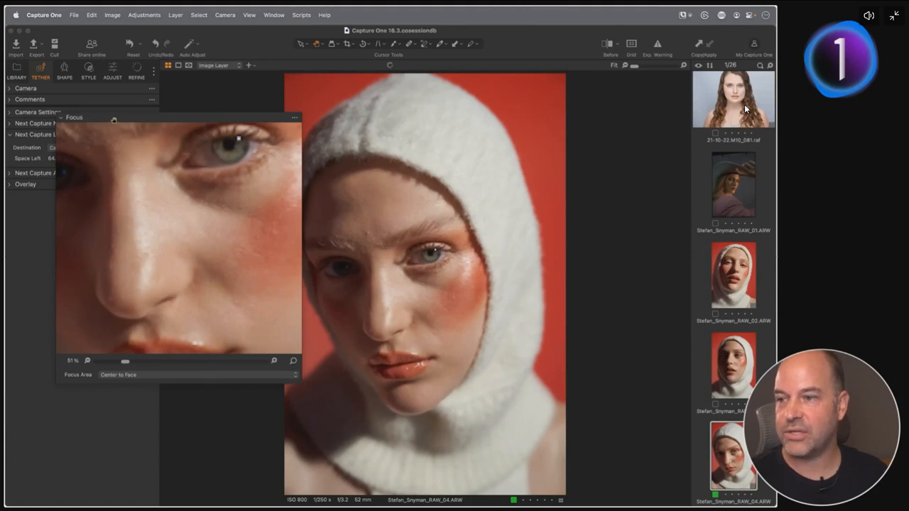
# Set the Focus Area to None, shrink the floating Focus tool and dock it back among the Tether tools.
pyautogui.moveTo(121, 122); pyautogui.dragTo(165, 125)
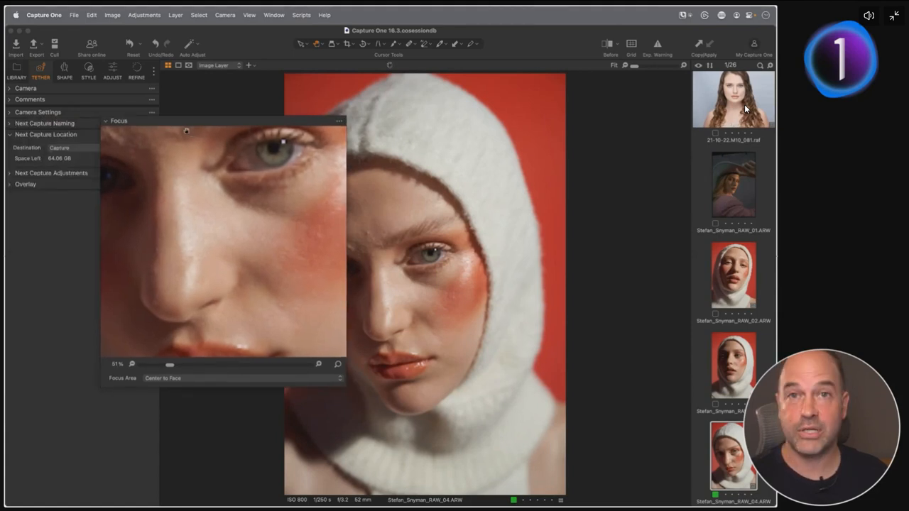
pyautogui.click(163, 378)
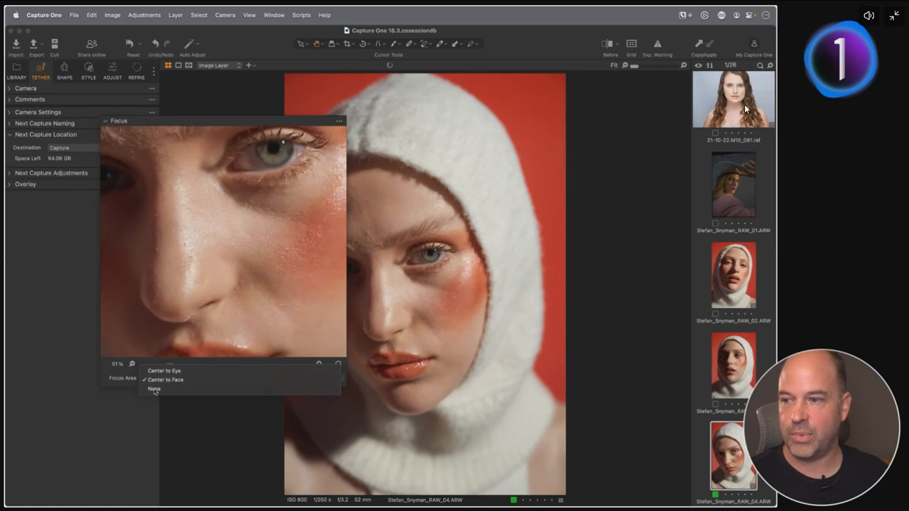
pyautogui.click(154, 389)
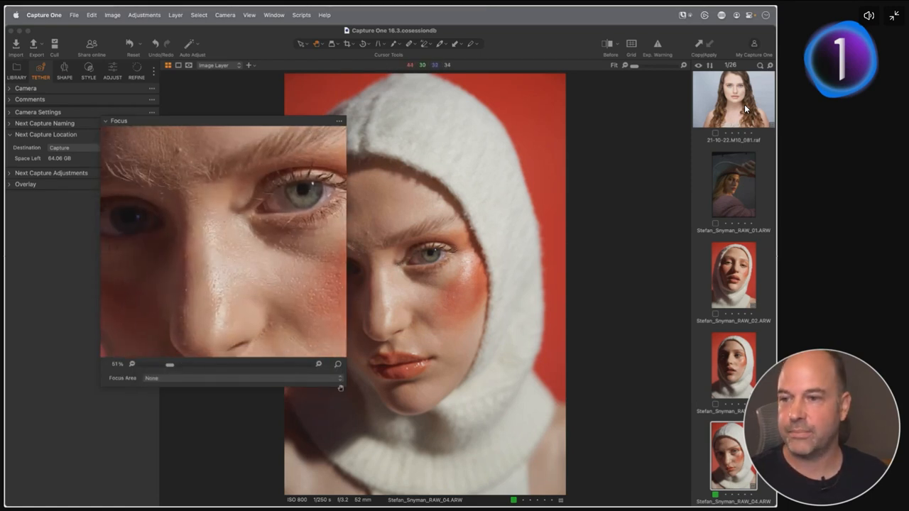
pyautogui.moveTo(345, 387); pyautogui.dragTo(262, 276)
pyautogui.moveTo(114, 122); pyautogui.dragTo(61, 109)
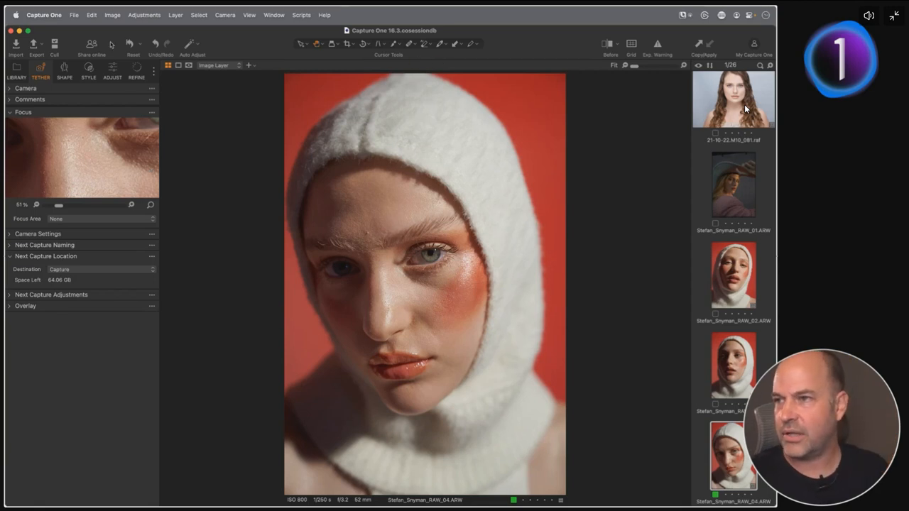
# Open the Cull Images window and check the Limit to Eye face previews from the portrait ending in RAW_03.ARW to RAW_06.ARW.
pyautogui.click(55, 46)
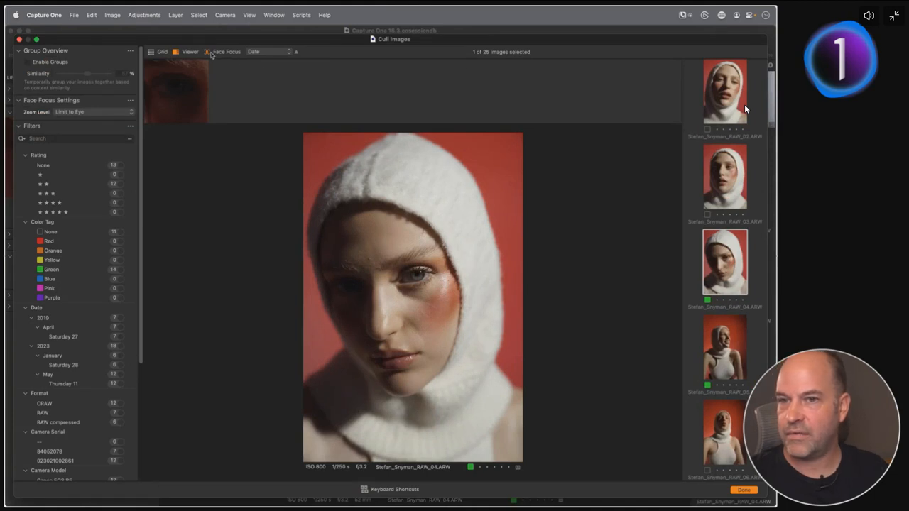
pyautogui.click(735, 190)
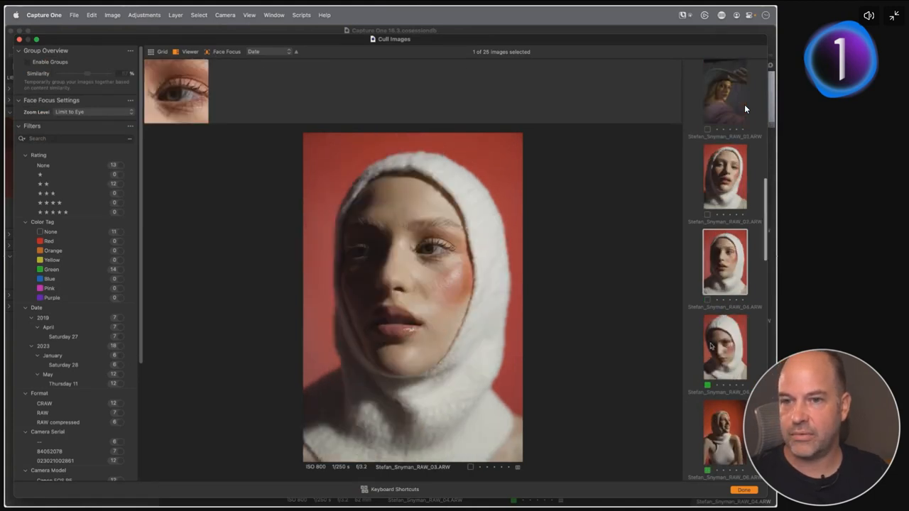
pyautogui.press('Right')
pyautogui.press('Right')
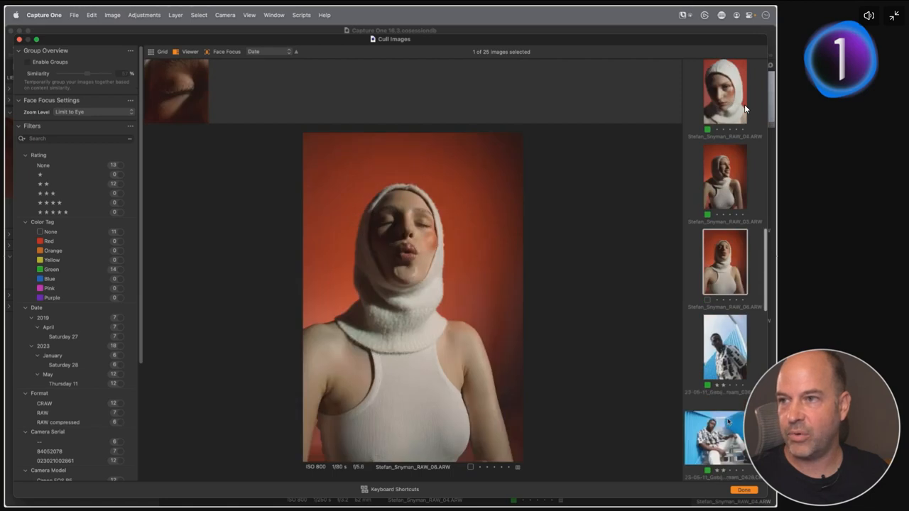
# Set the Face Focus zoom level to Limit to Face and check the face previews on the following images.
pyautogui.click(79, 112)
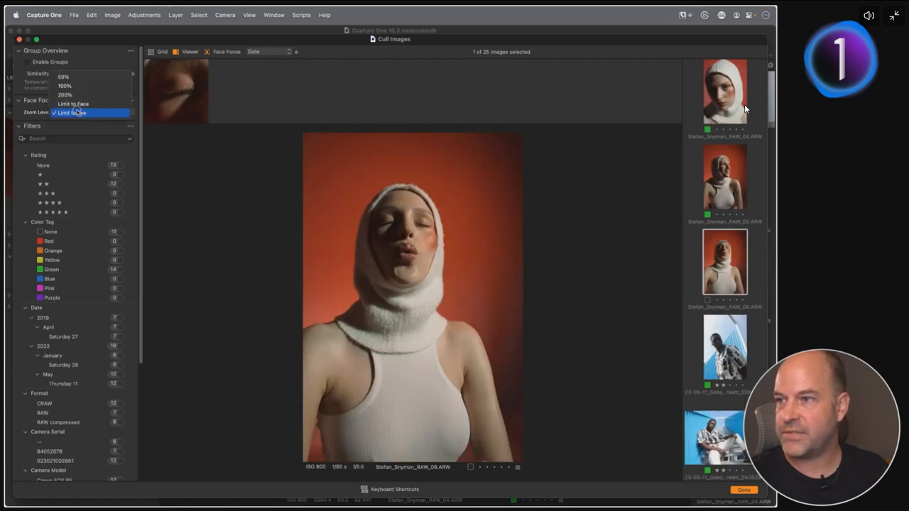
pyautogui.click(78, 104)
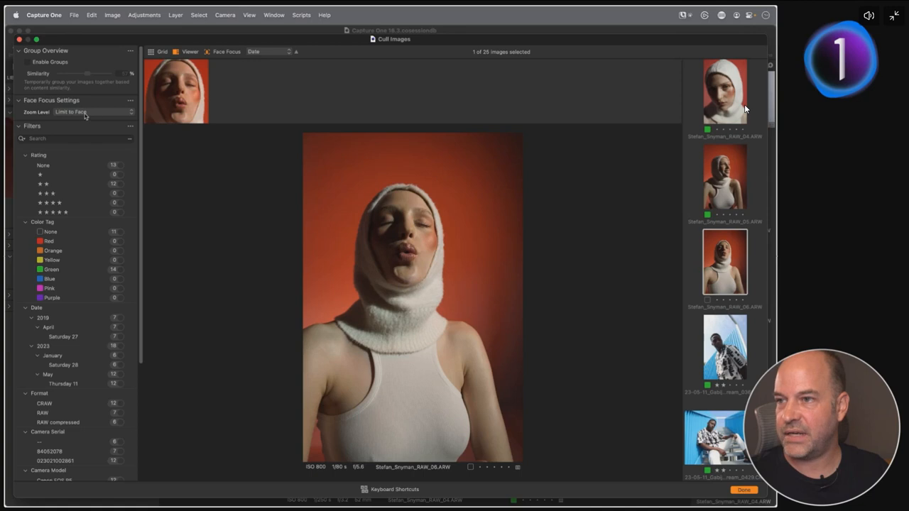
pyautogui.press('Right')
pyautogui.press('Right')
pyautogui.scroll(-8, 744, 104)
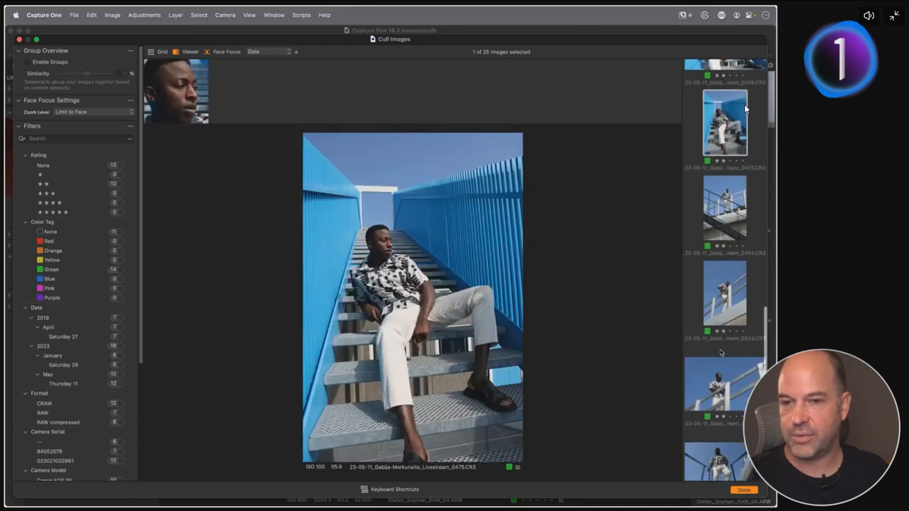
pyautogui.press('Right')
pyautogui.press('Right')
pyautogui.press('Right')
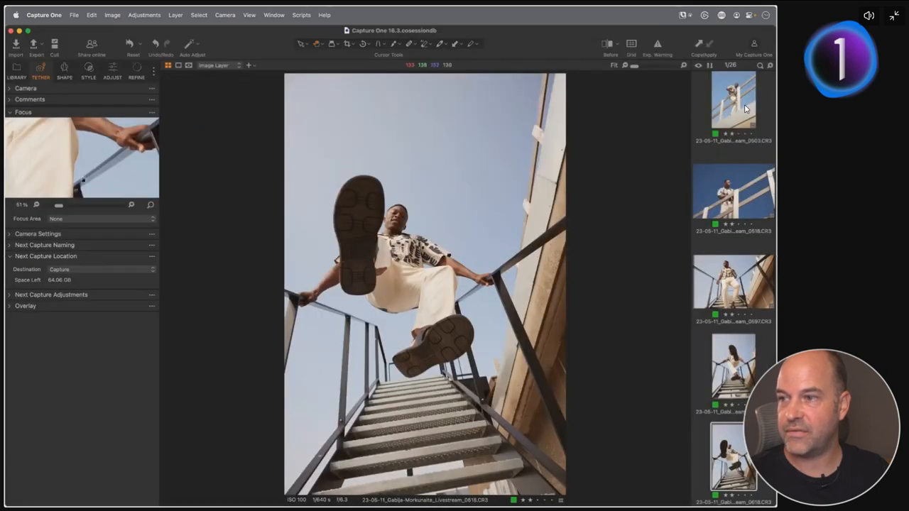
# Set the Focus Area to Center to Eye and check it on the staircase image ending in 0609.CR3 and on 21-10-22.M10_008.raf.
pyautogui.click(60, 218)
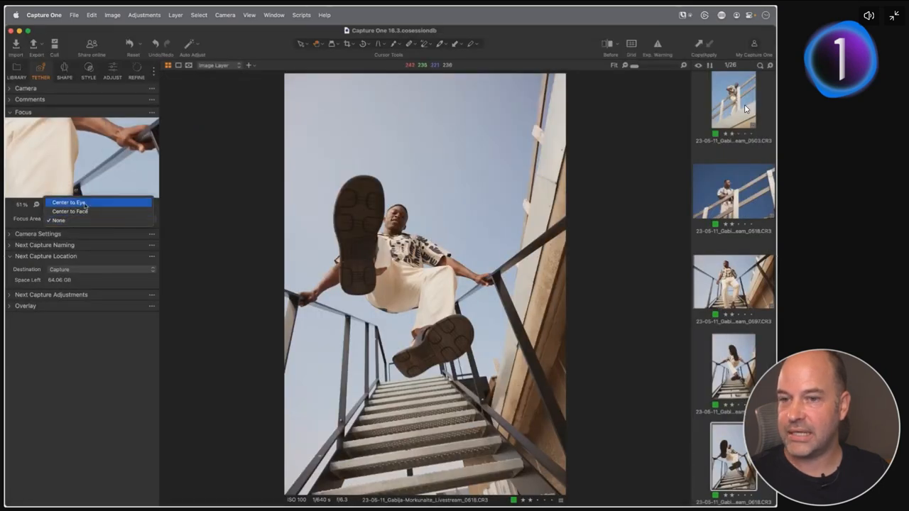
pyautogui.click(70, 202)
pyautogui.click(736, 358)
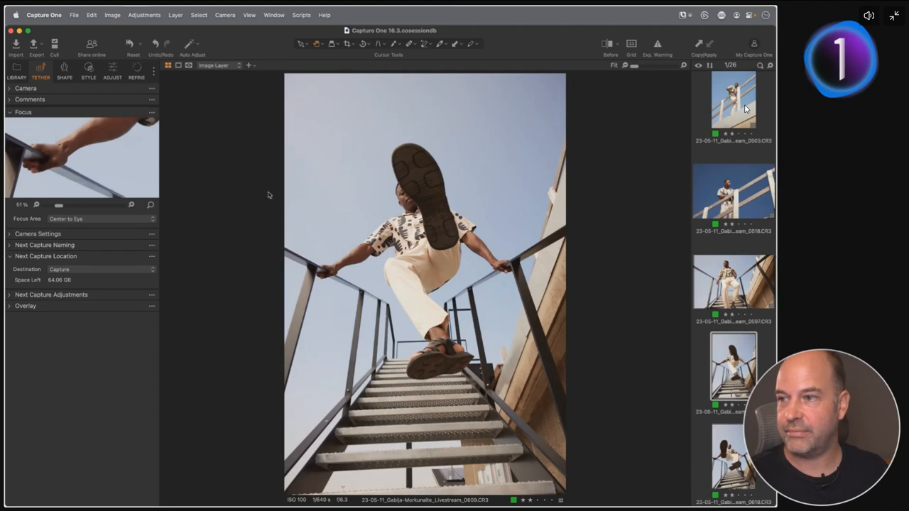
pyautogui.moveTo(121, 148); pyautogui.dragTo(75, 201)
pyautogui.scroll(2, 725, 132)
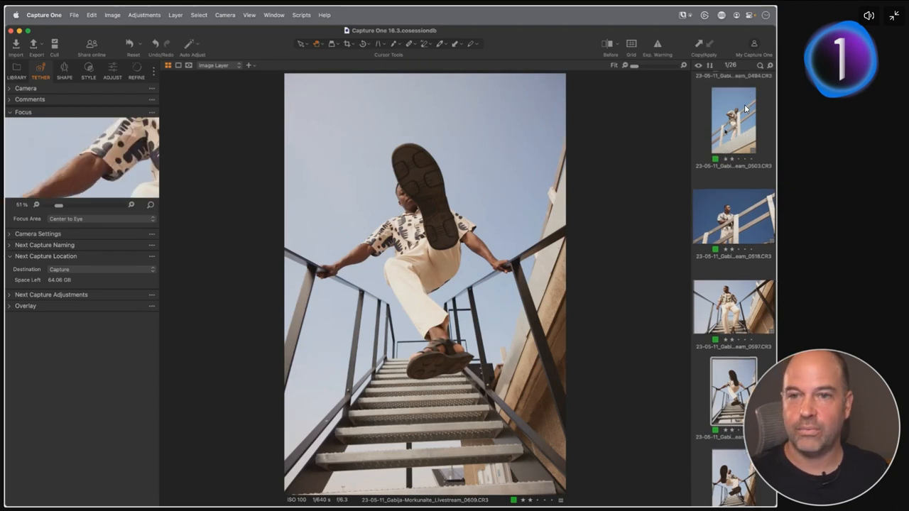
pyautogui.scroll(20, 744, 108)
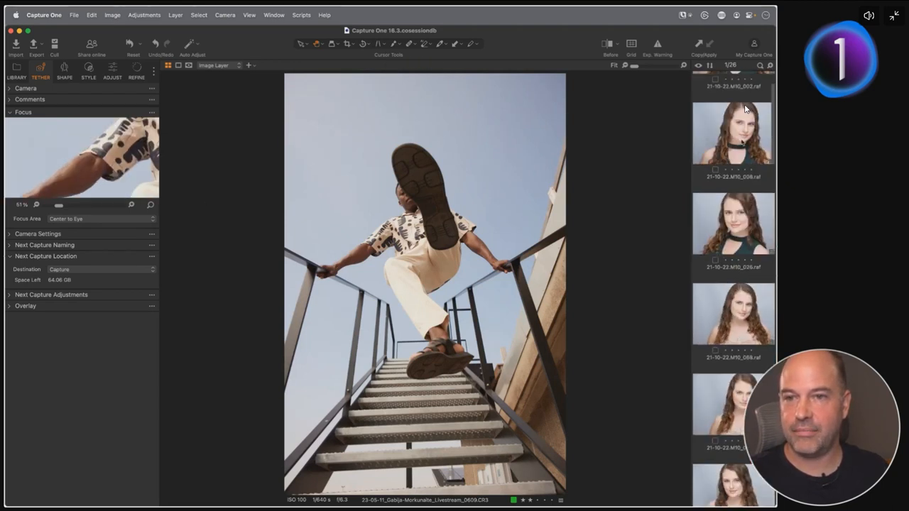
pyautogui.click(745, 108)
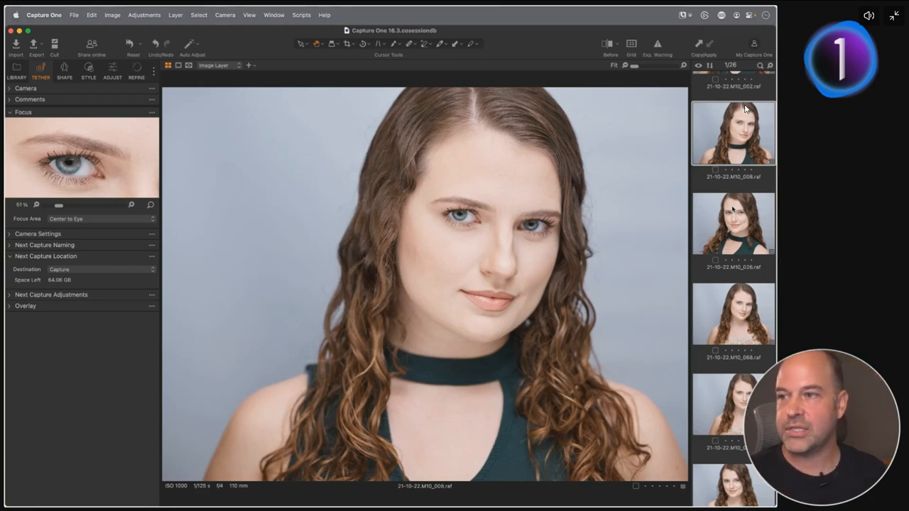
# Create an AI Select mask of the woman in portrait 21-10-22.M10_008.raf.
pyautogui.click(112, 70)
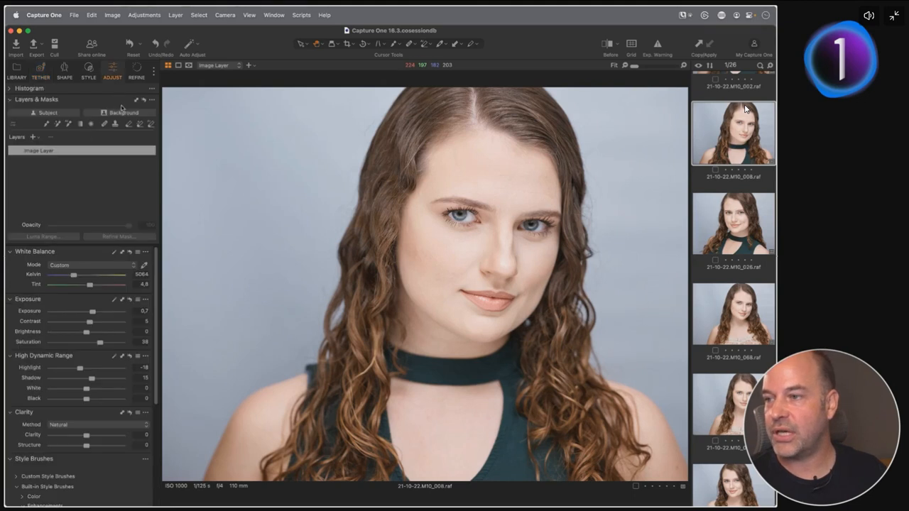
pyautogui.click(68, 124)
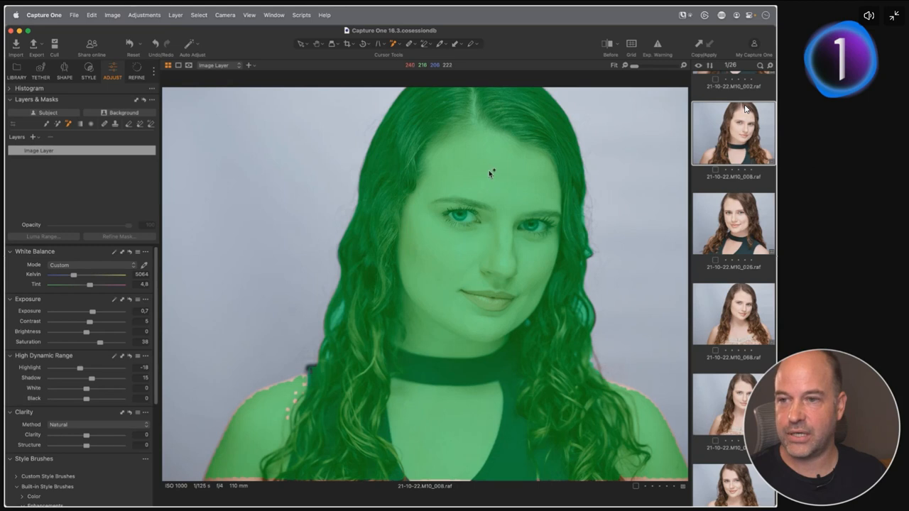
pyautogui.click(490, 173)
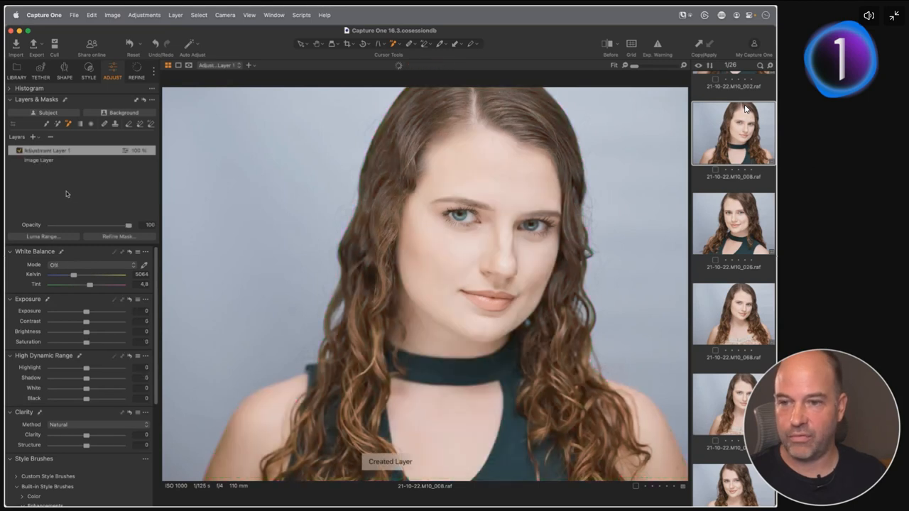
# Inspect the AI Select mask as a colour overlay and in grayscale, and reset the layers to remove it.
pyautogui.press('m')
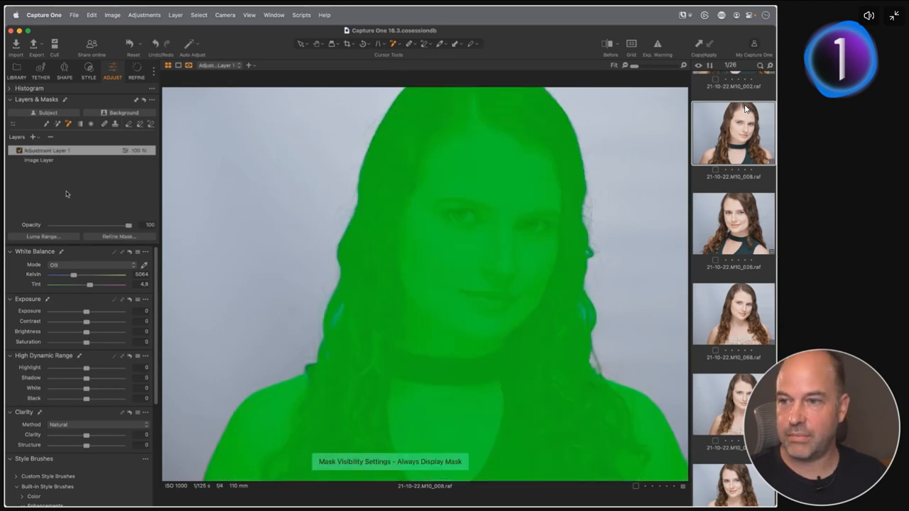
pyautogui.hotkey('alt', 'm')
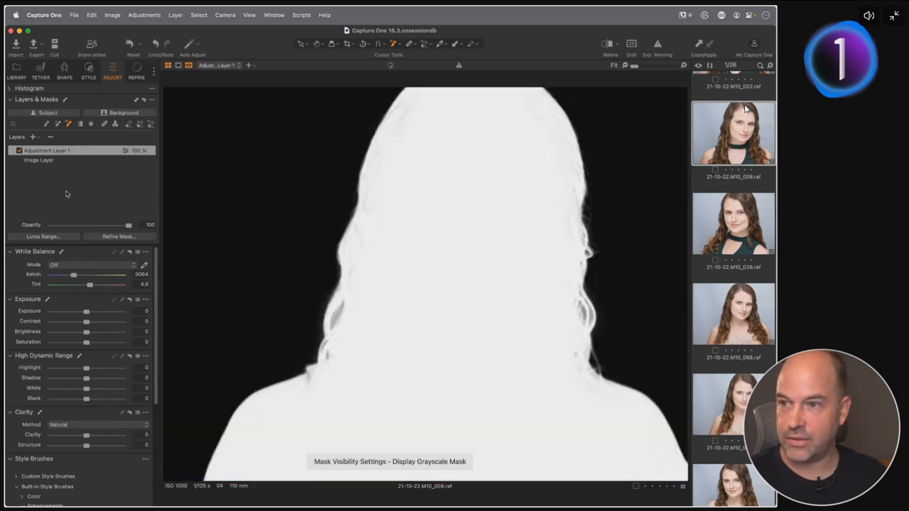
pyautogui.press('m')
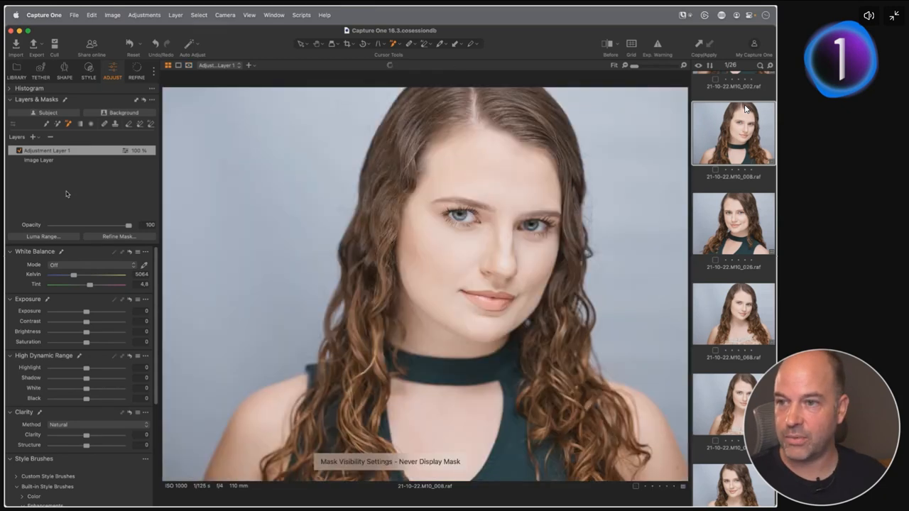
pyautogui.click(144, 101)
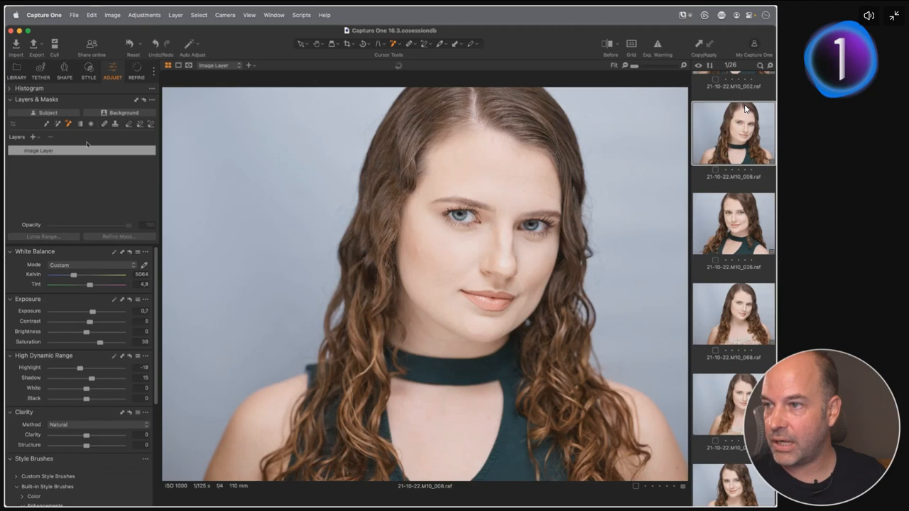
# Create a Subject mask for the portrait and display it as a grayscale mask.
pyautogui.click(49, 114)
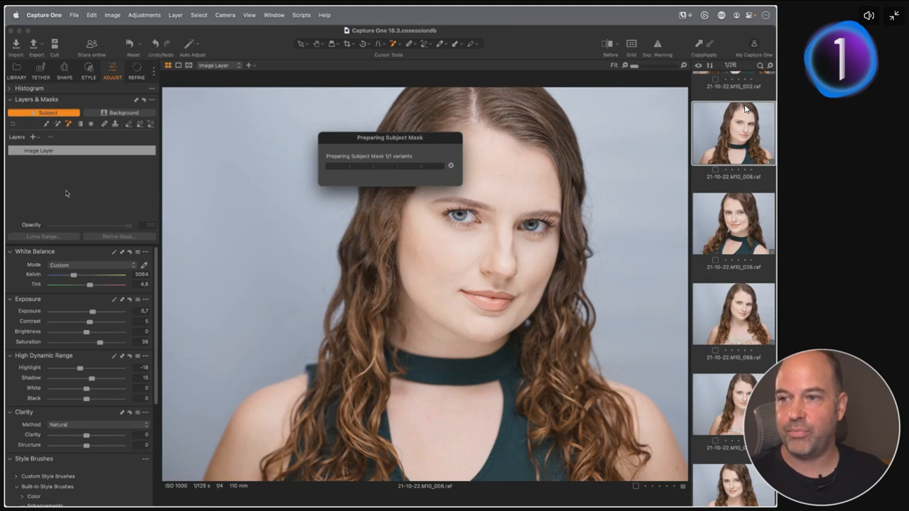
pyautogui.press('m')
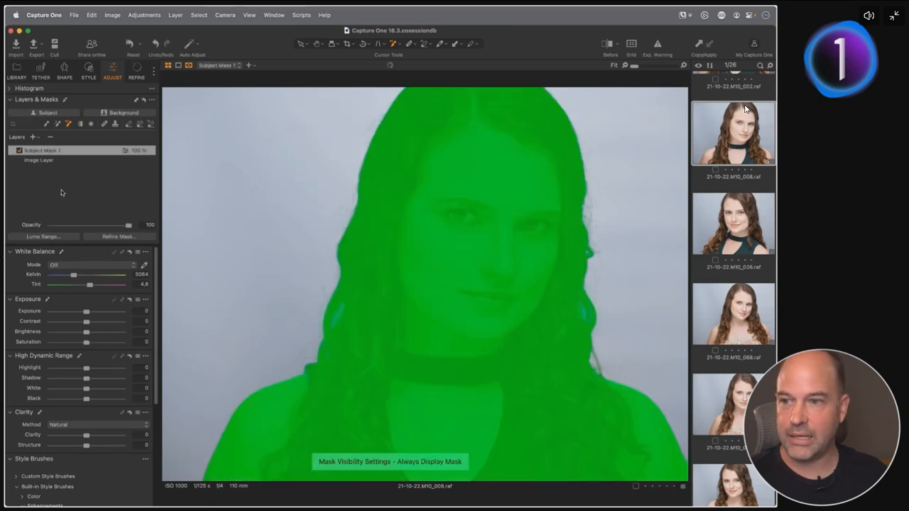
pyautogui.hotkey('alt', 'm')
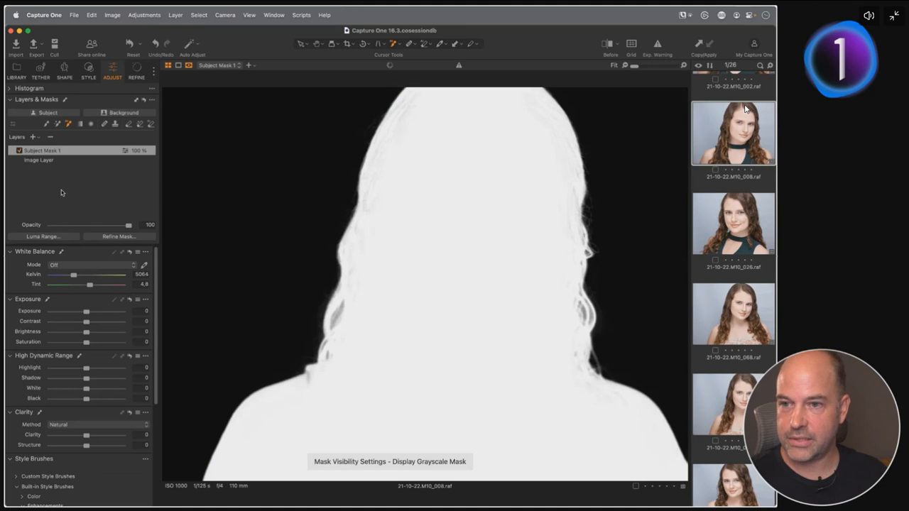
pyautogui.press('h')
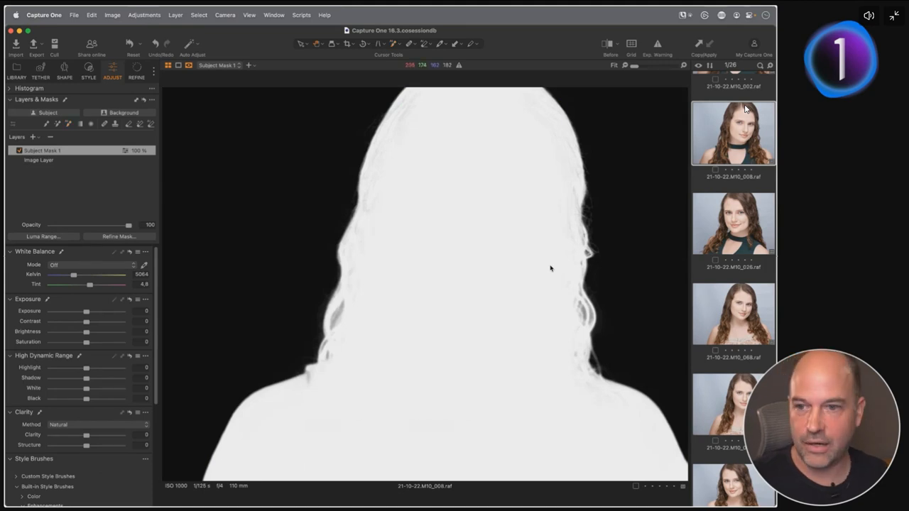
# Inspect the Subject mask's hair edges in grayscale, compare it with the colour overlay, and turn the mask display off.
pyautogui.doubleClick(565, 292)
pyautogui.moveTo(488, 203); pyautogui.dragTo(565, 148)
pyautogui.doubleClick(479, 221)
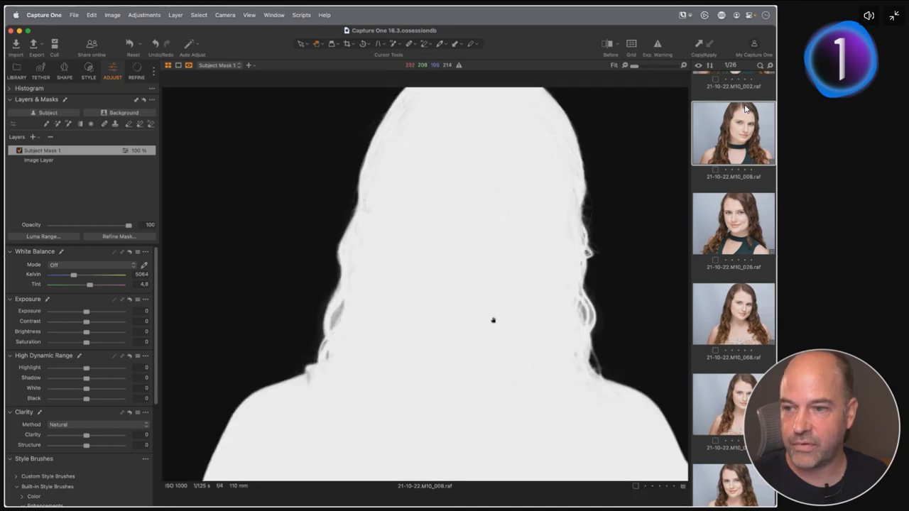
pyautogui.hotkey('alt', 'm')
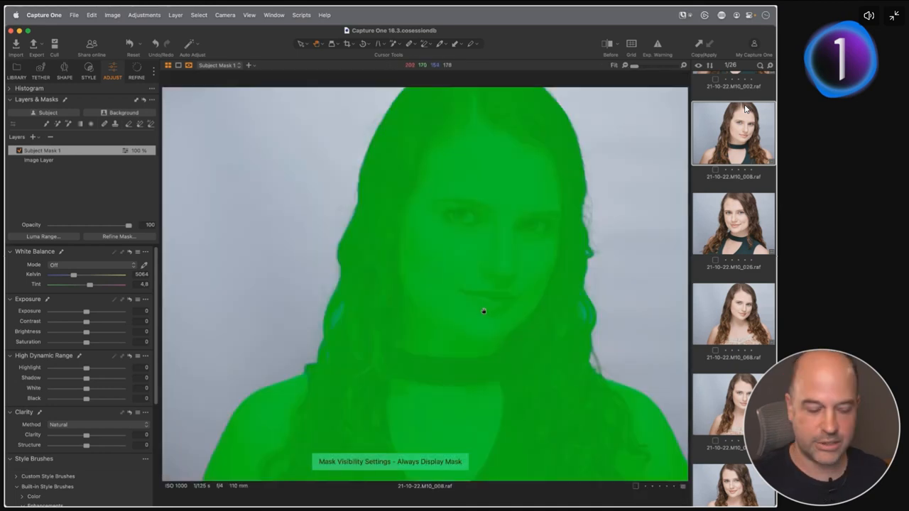
pyautogui.hotkey('alt', 'm')
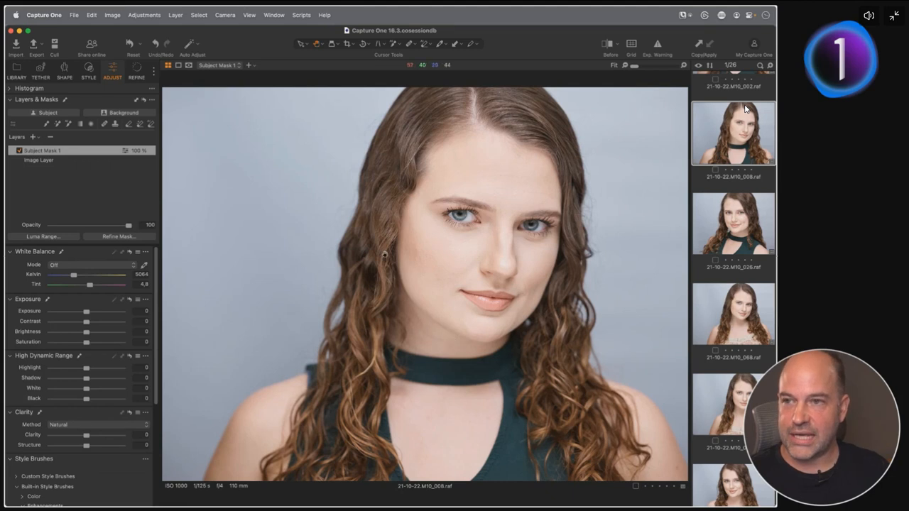
# Check the installed Capture One build and the Mac's hardware and macOS details.
pyautogui.click(44, 14)
pyautogui.click(50, 31)
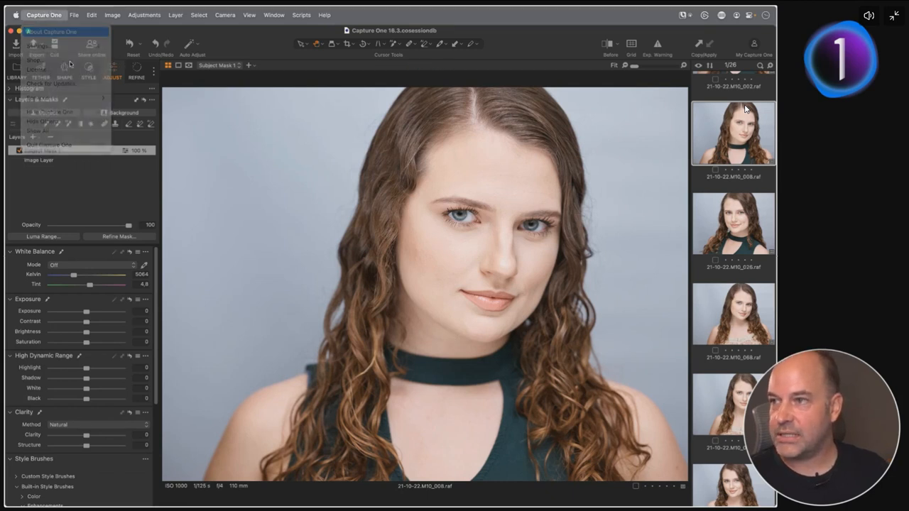
pyautogui.click(16, 14)
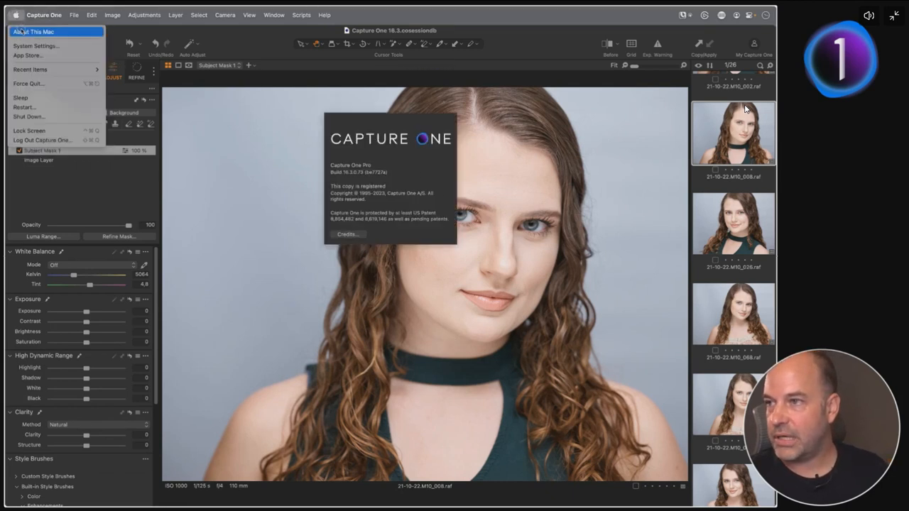
pyautogui.click(32, 31)
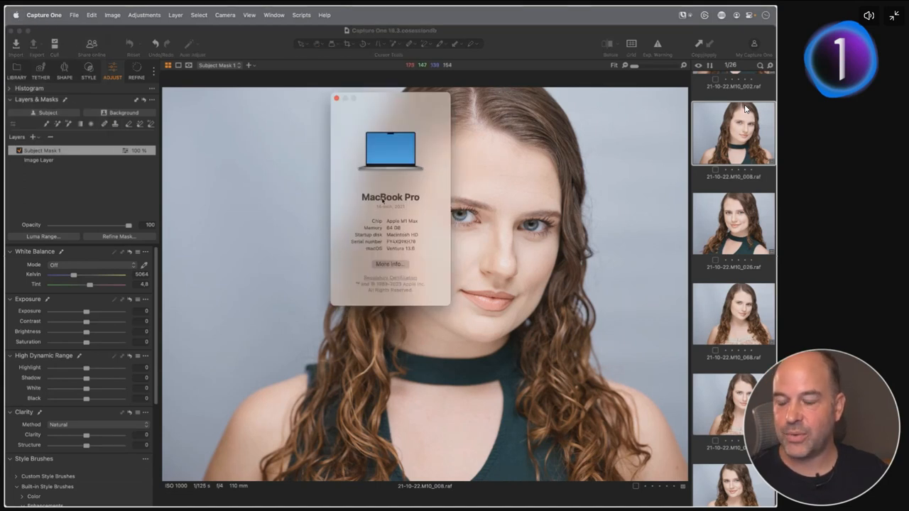
pyautogui.click(337, 98)
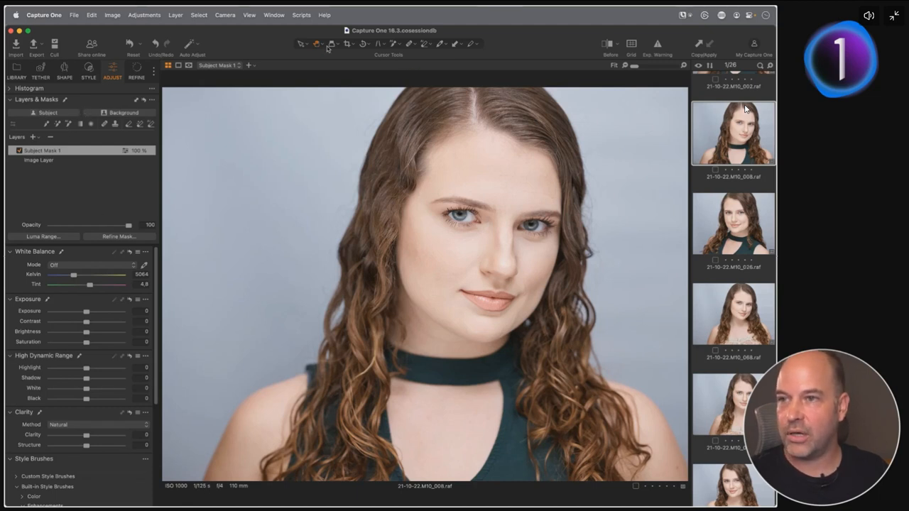
# Browse forward through the session's images to the staircase shot ending in 0618.CR3.
pyautogui.press('Down')
pyautogui.press('Down')
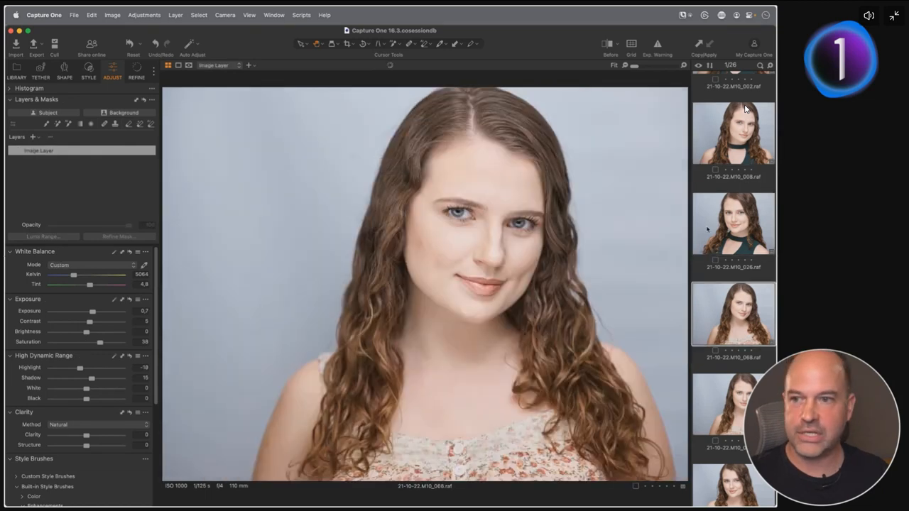
pyautogui.press('Down')
pyautogui.press('Down')
pyautogui.press('Down')
pyautogui.press('Down')
pyautogui.press('Down')
pyautogui.press('Down')
pyautogui.press('Down')
pyautogui.press('Down')
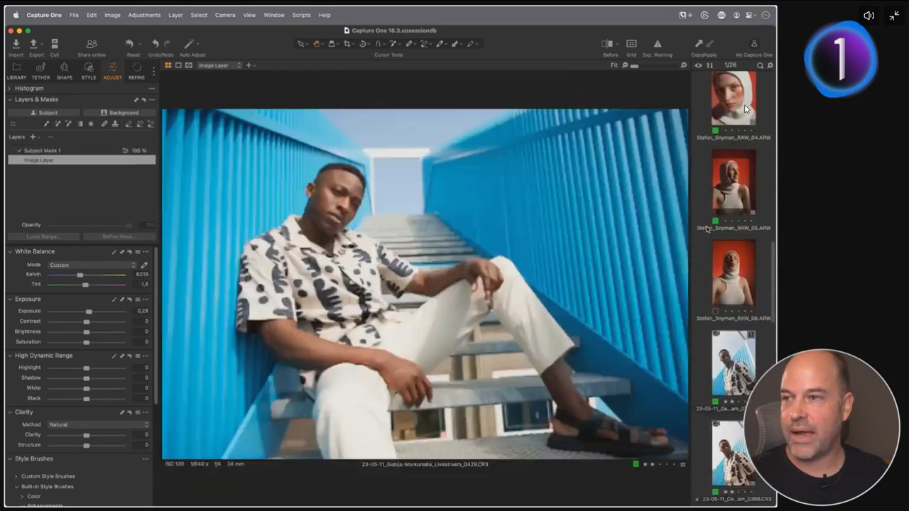
pyautogui.press('Down')
pyautogui.press('Down')
pyautogui.press('Down')
pyautogui.press('Down')
pyautogui.press('Down')
pyautogui.press('Down')
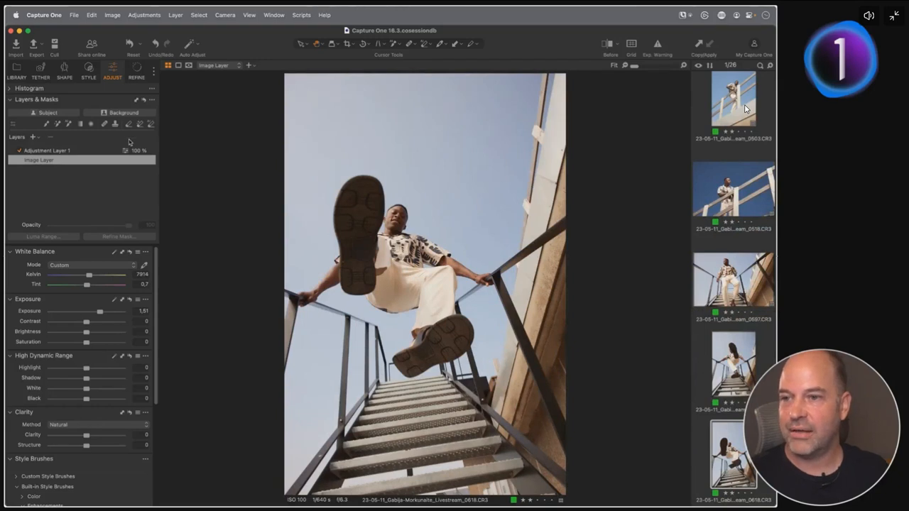
pyautogui.click(69, 126)
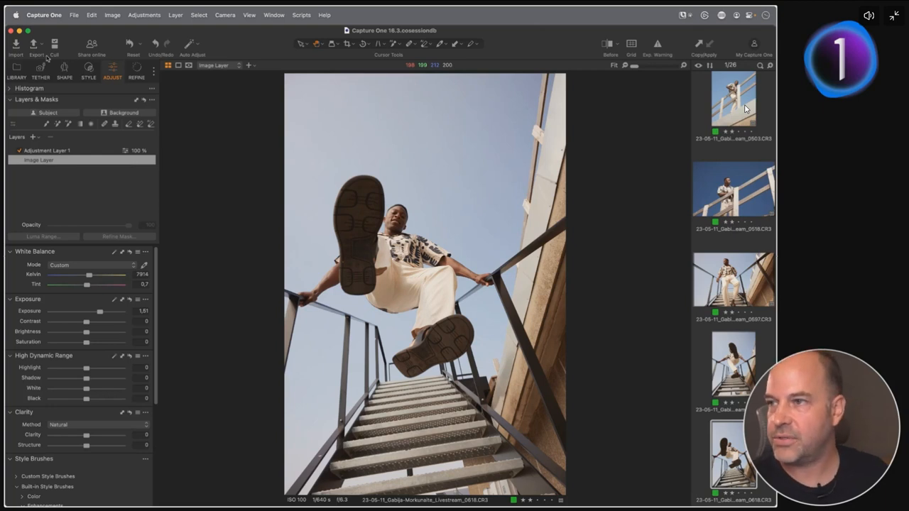
# Close the Capture One 16.3 session and open the Capture One Live session.
pyautogui.click(10, 31)
pyautogui.click(44, 15)
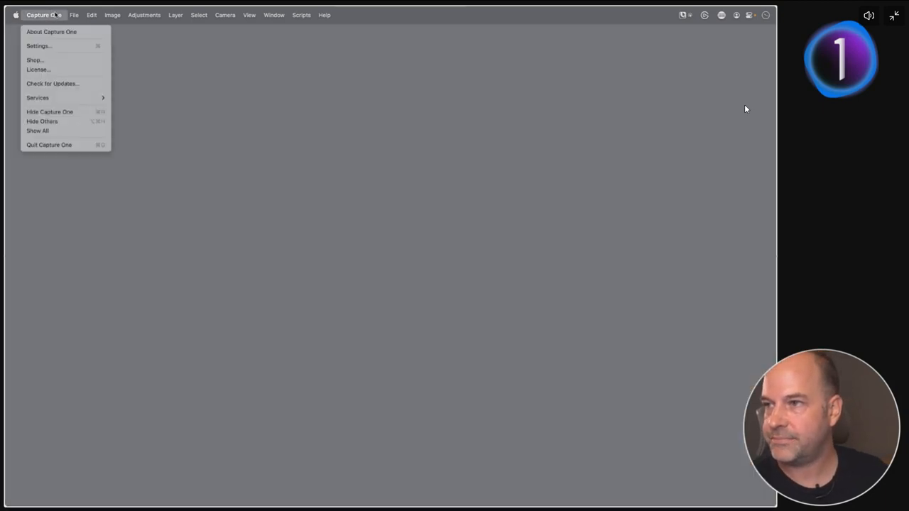
pyautogui.moveTo(72, 17)
pyautogui.moveTo(86, 59)
pyautogui.click(222, 70)
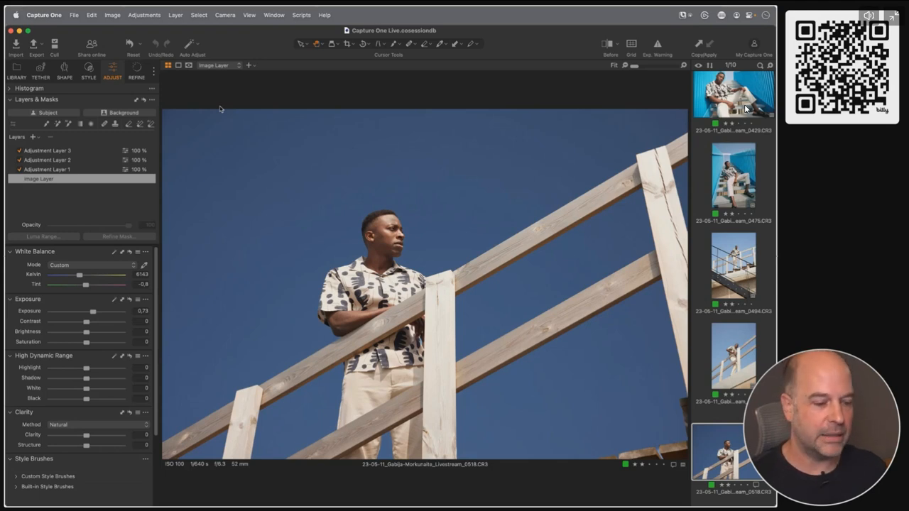
# Copy the view-only share link from the online access settings of the shared Session Favorites.
pyautogui.click(93, 53)
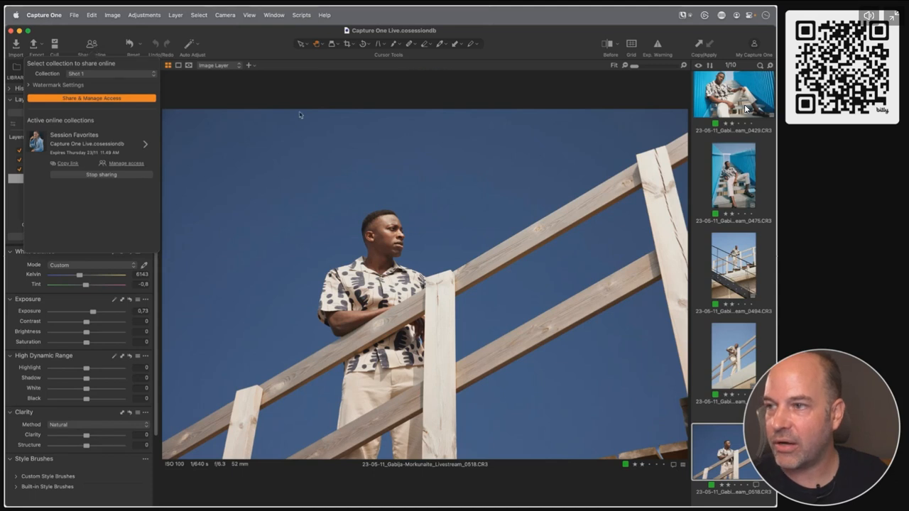
pyautogui.click(127, 163)
pyautogui.click(340, 229)
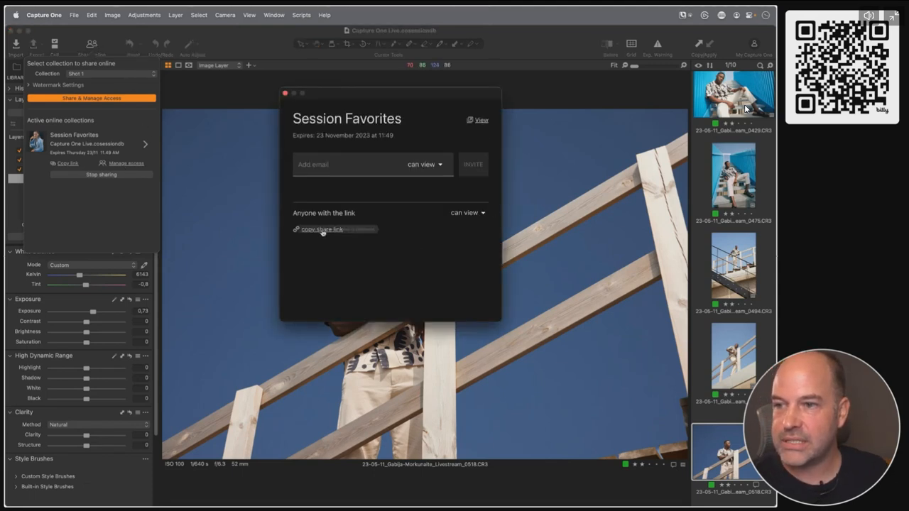
pyautogui.click(284, 93)
pyautogui.click(262, 88)
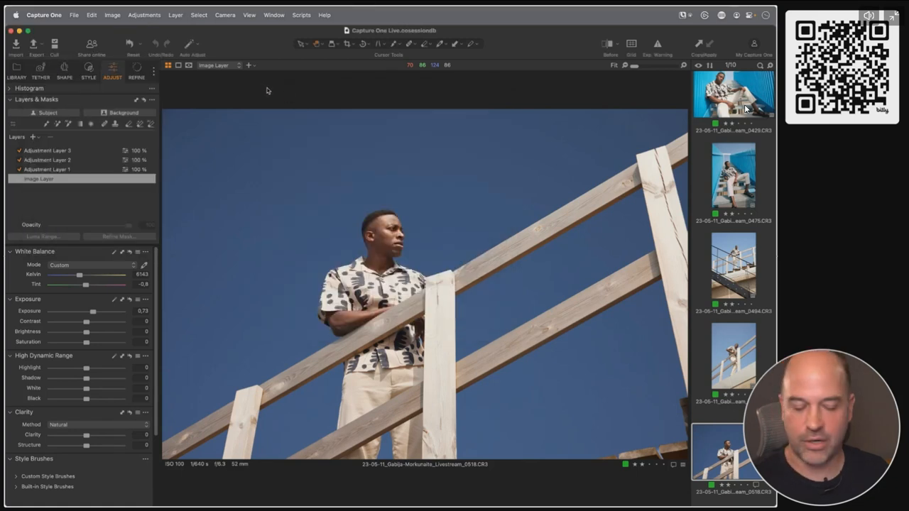
# Open Safari and load the copied Capture One Live share link.
pyautogui.press('super+space')
pyautogui.write('safari')
pyautogui.press('Return')
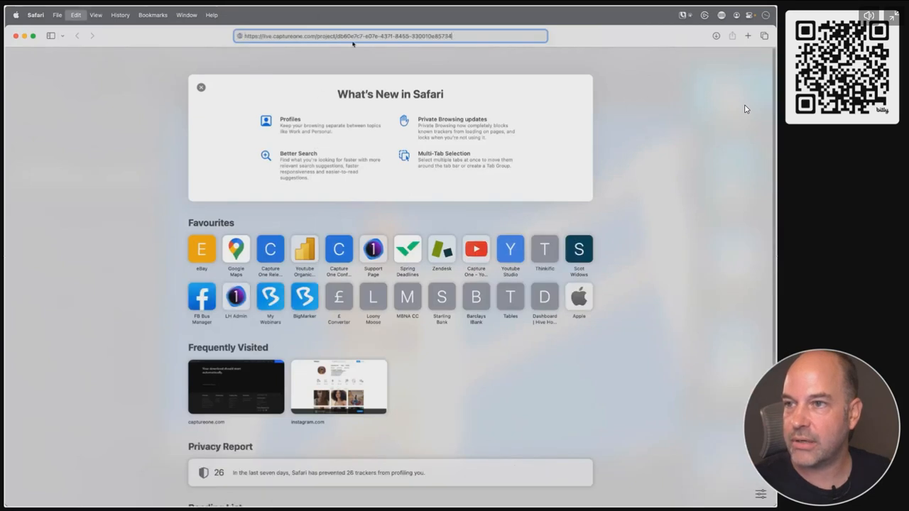
pyautogui.press('super+v')
pyautogui.press('Return')
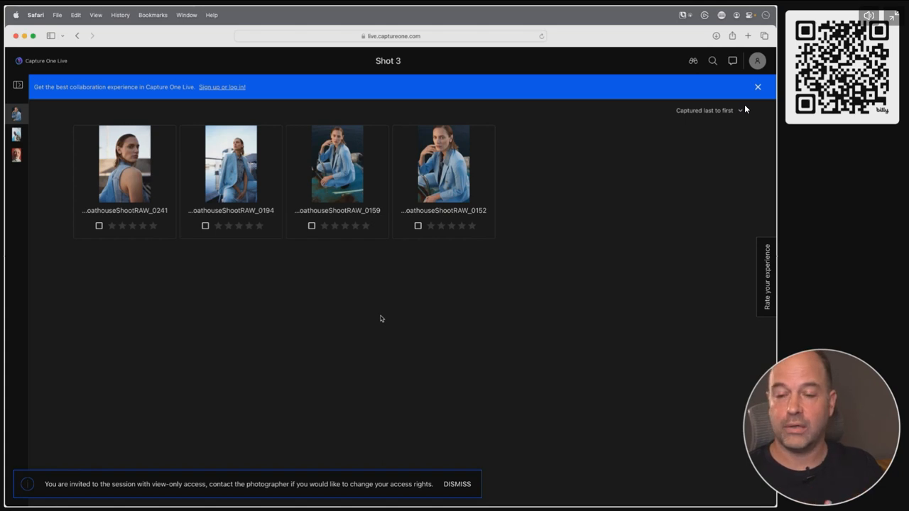
# Switch back to Capture One and check which options the Session Favorites group offers in the Library.
pyautogui.press('super+Tab')
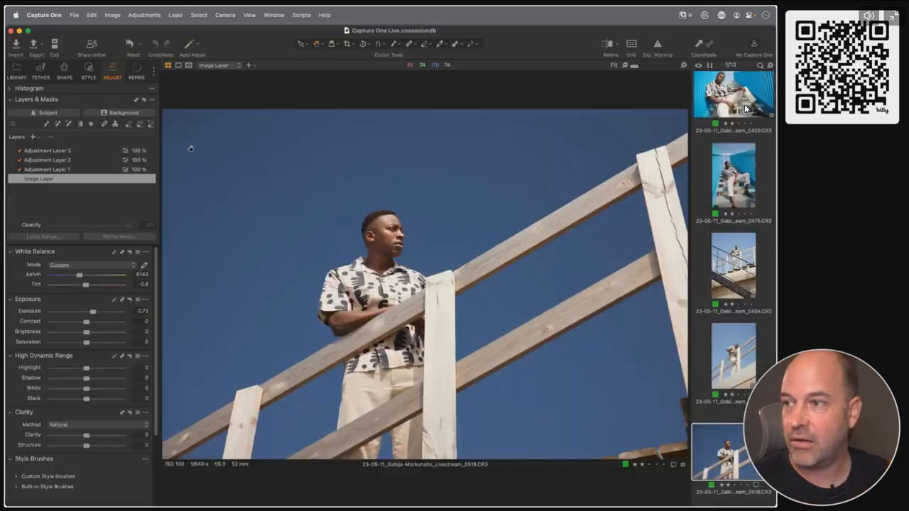
pyautogui.click(16, 70)
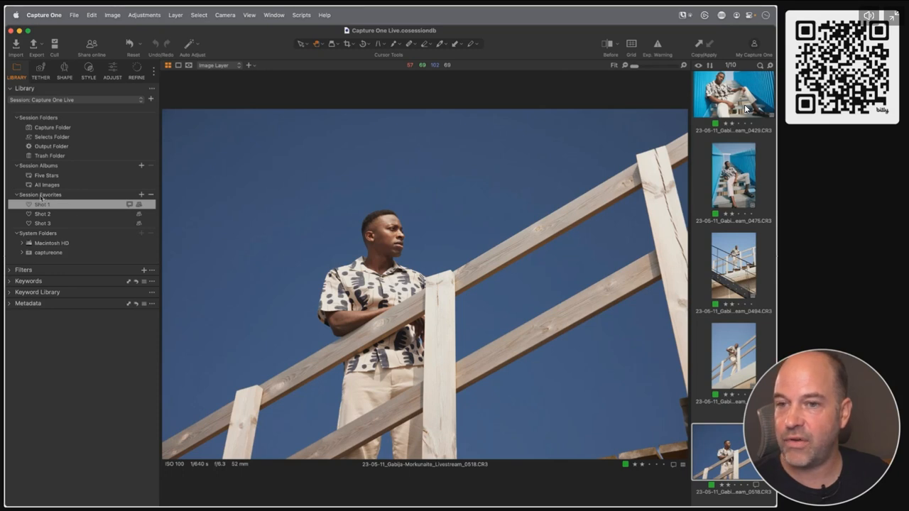
pyautogui.rightClick(48, 202)
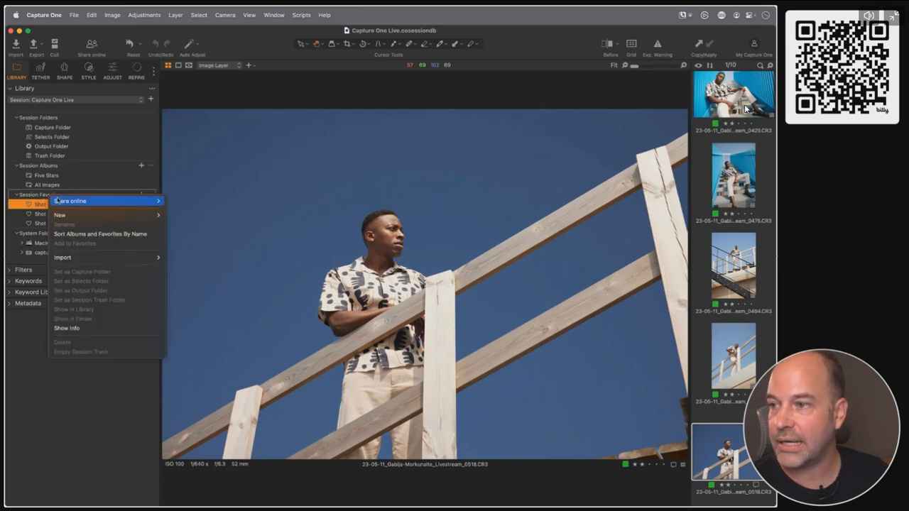
pyautogui.moveTo(64, 202)
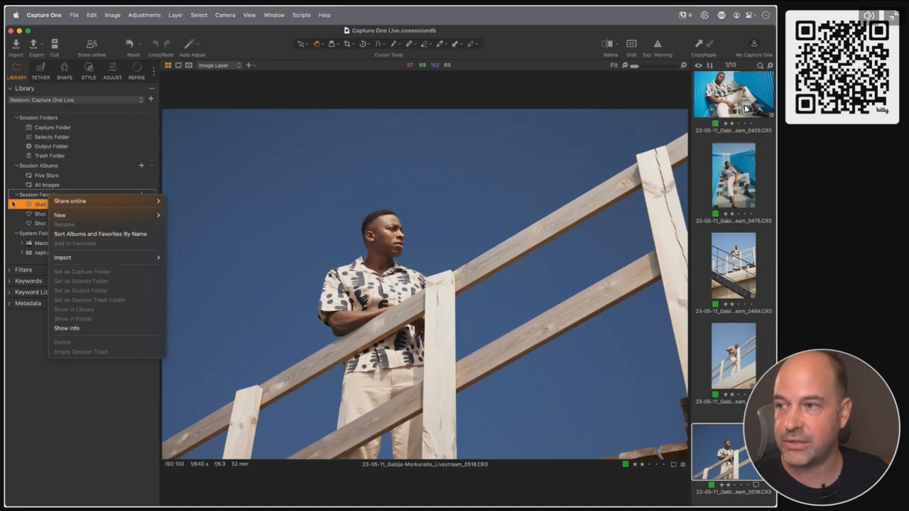
pyautogui.click(91, 173)
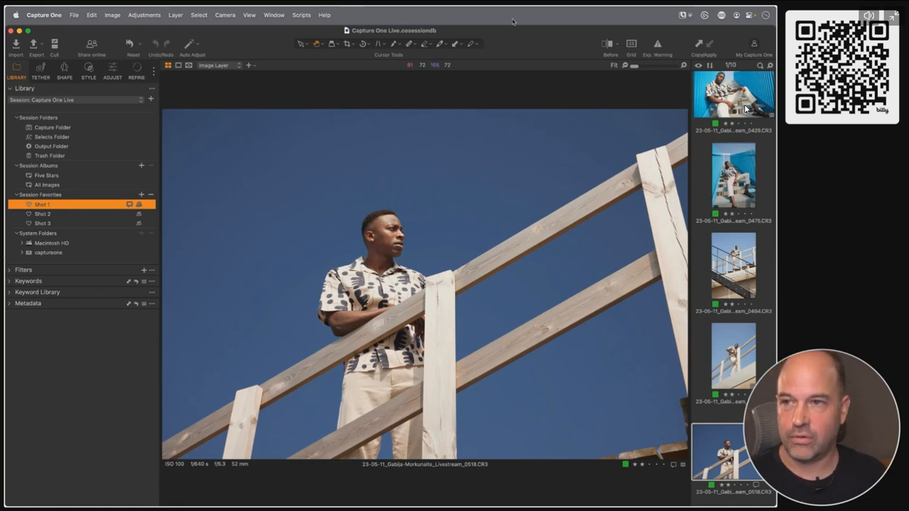
# Show the Capture One Live session in Finder and select the Shot 1, Shot 2 and Shot 3 folders inside Capture.
pyautogui.rightClick(348, 32)
pyautogui.click(352, 45)
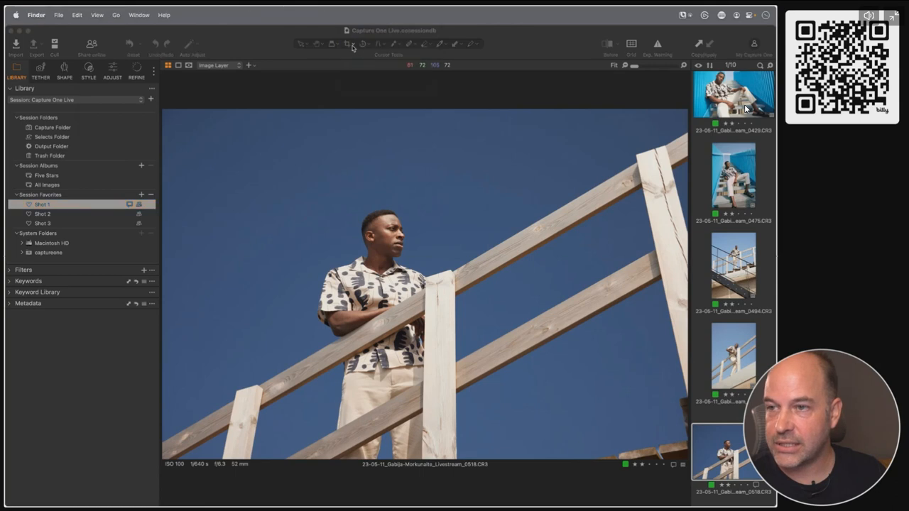
pyautogui.press('Up')
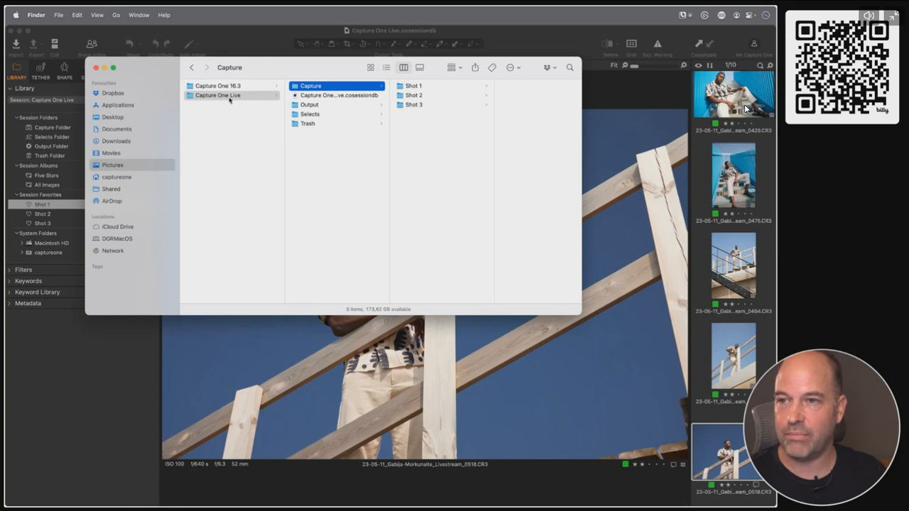
pyautogui.moveTo(328, 67); pyautogui.dragTo(396, 73)
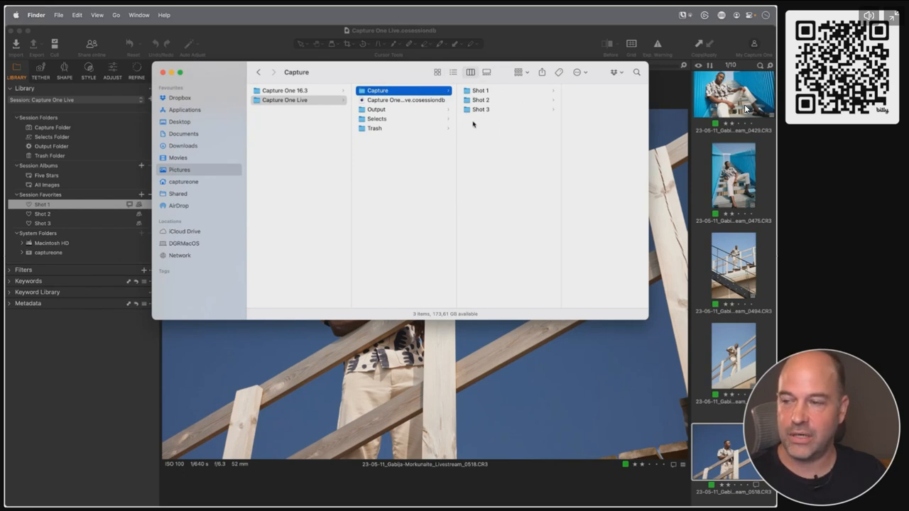
pyautogui.moveTo(499, 142); pyautogui.dragTo(483, 163)
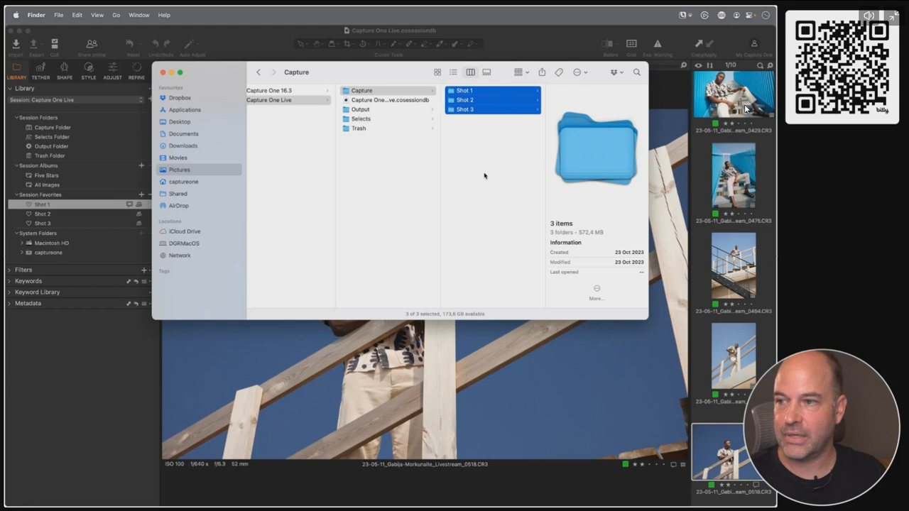
# Return to Capture One and show the online sharing options for the whole Session Favorites group.
pyautogui.click(89, 356)
pyautogui.rightClick(54, 196)
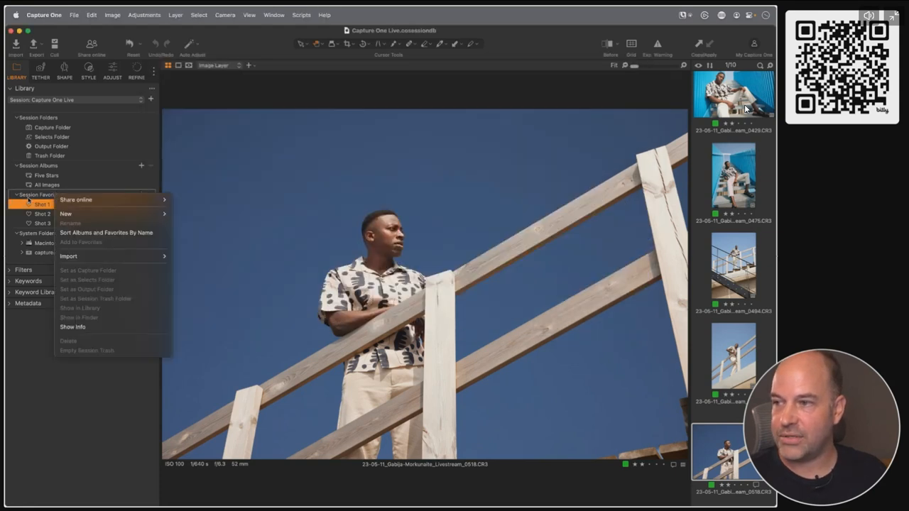
pyautogui.moveTo(63, 201)
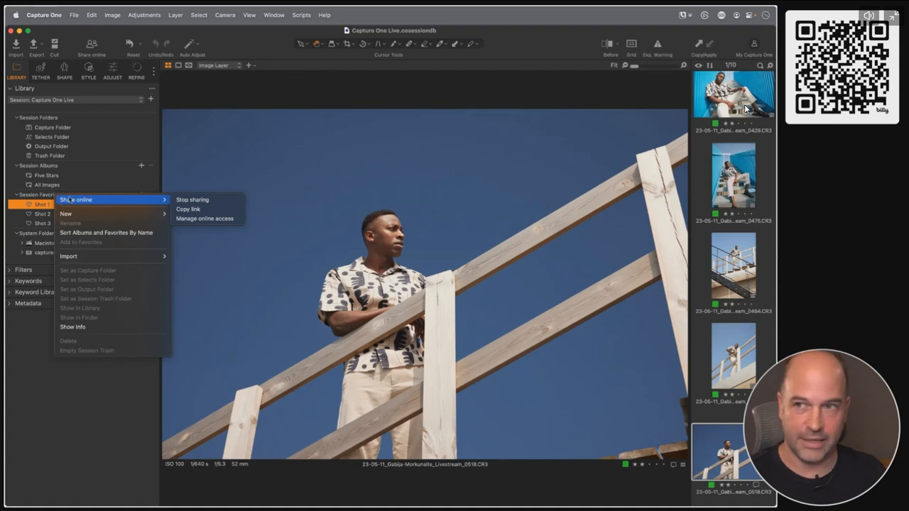
pyautogui.click(308, 95)
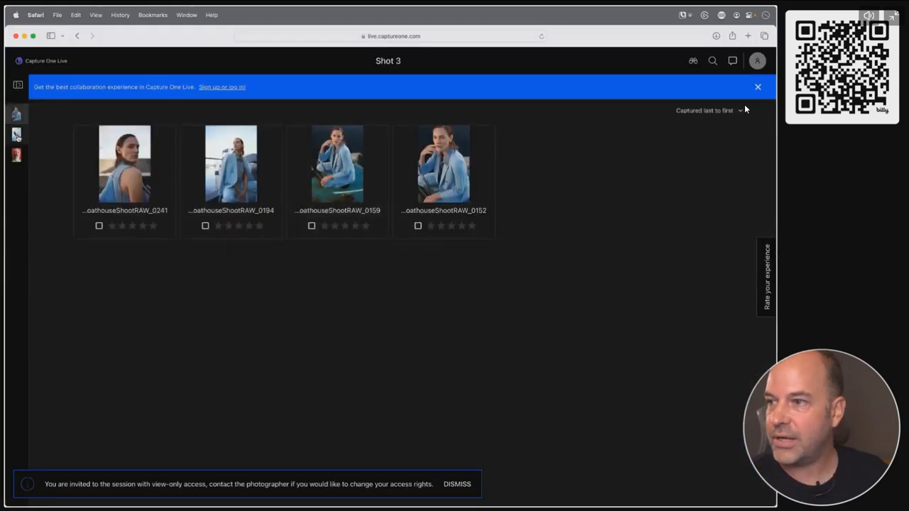
# In the Safari share page, view the Shot 1 and Shot 2 collections and inspect the Shot 2 image ending in RAW_05 up close.
pyautogui.click(17, 135)
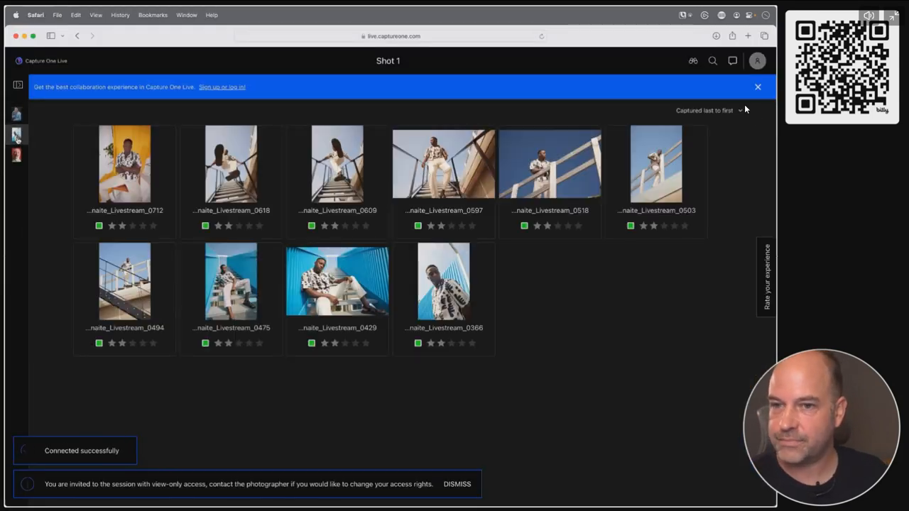
pyautogui.click(16, 156)
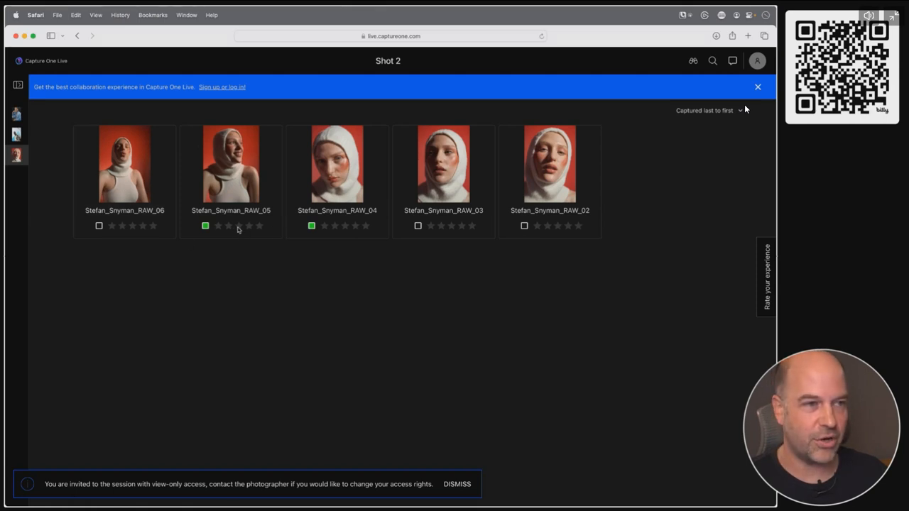
pyautogui.click(232, 214)
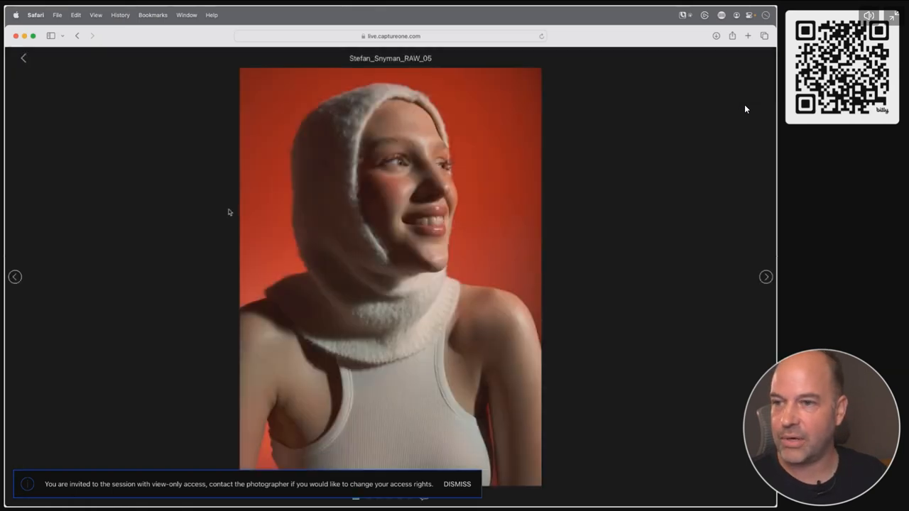
pyautogui.click(418, 205)
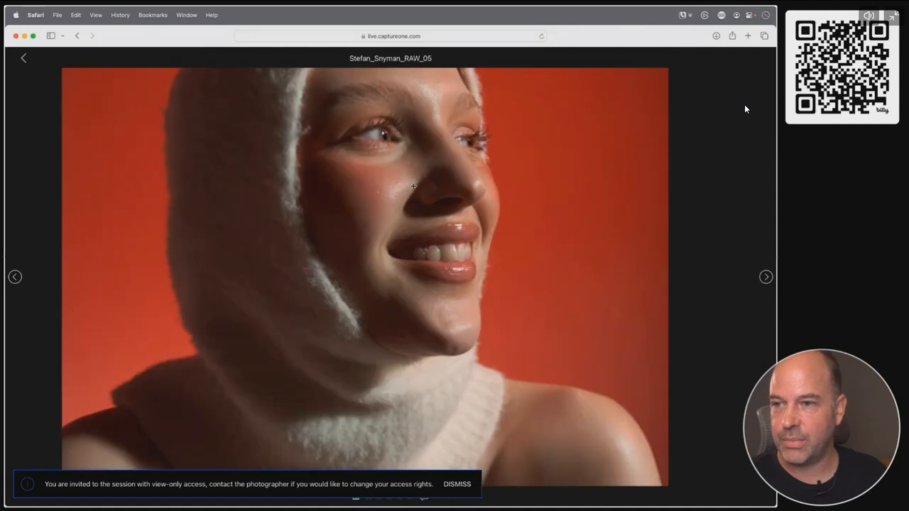
pyautogui.click(409, 214)
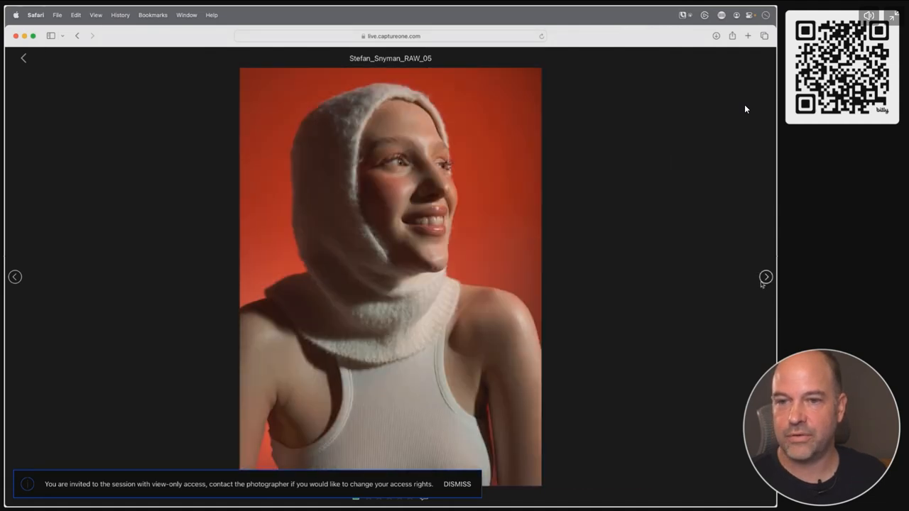
# View the next Shot 2 image, return to the overview, open the Shot 1 collection and check the named collections list.
pyautogui.click(765, 277)
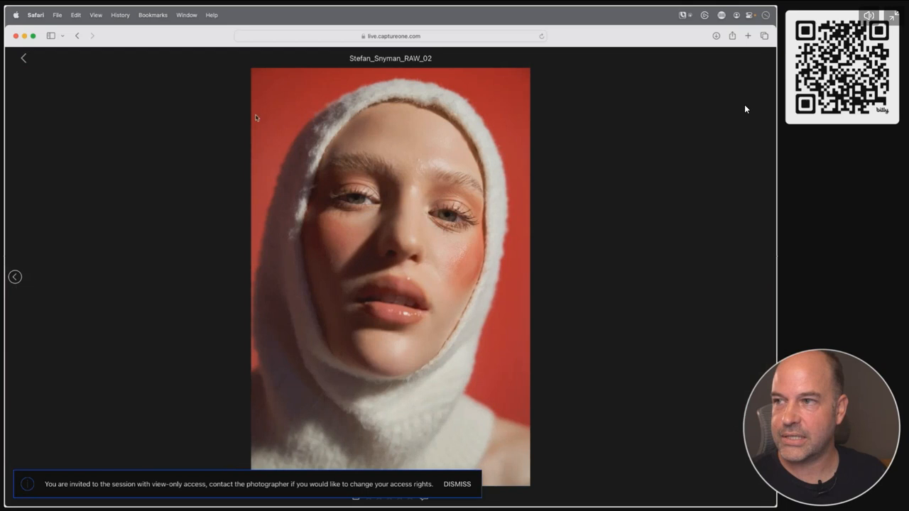
pyautogui.click(25, 59)
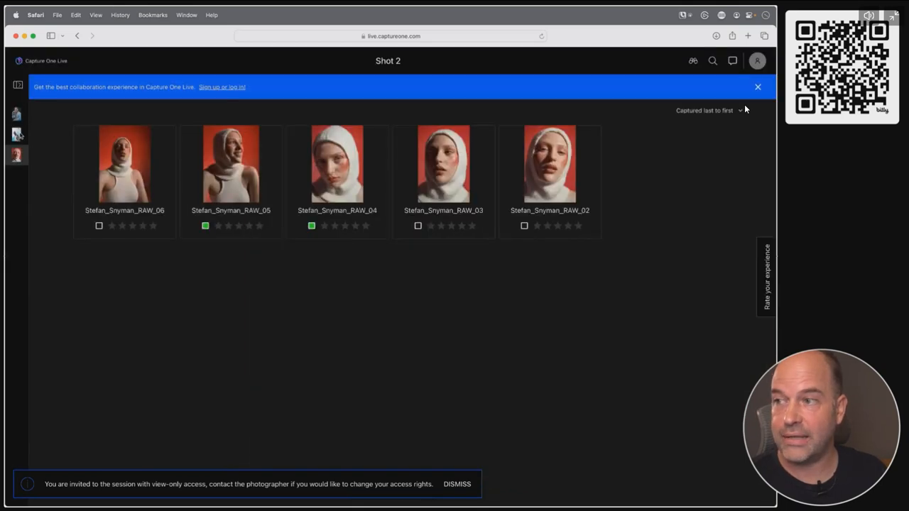
pyautogui.click(16, 141)
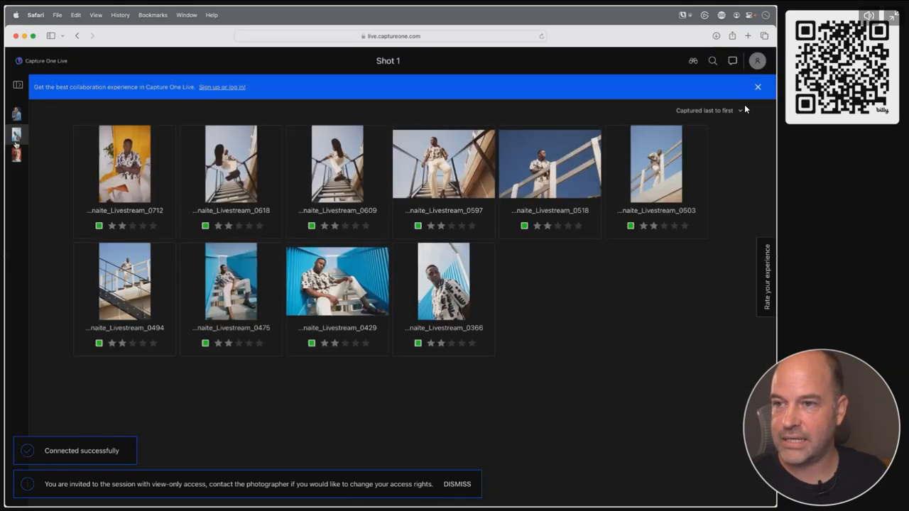
pyautogui.click(17, 113)
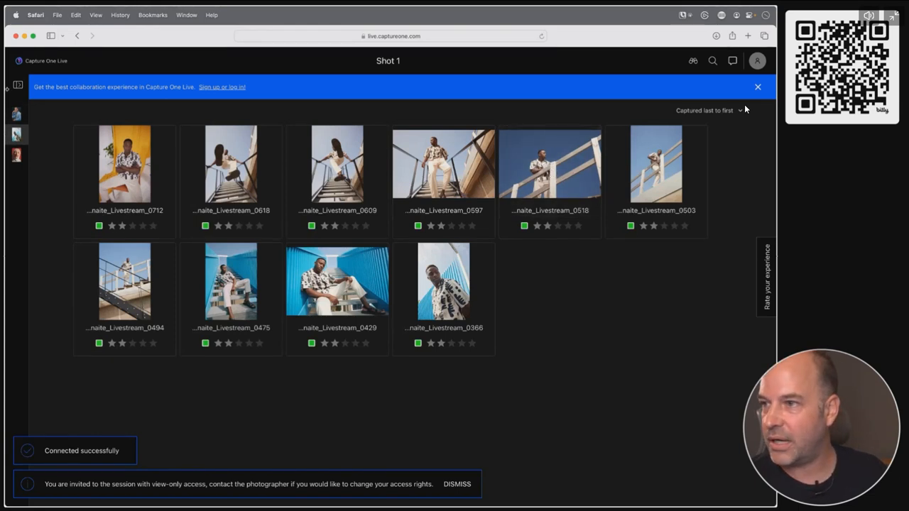
pyautogui.click(18, 84)
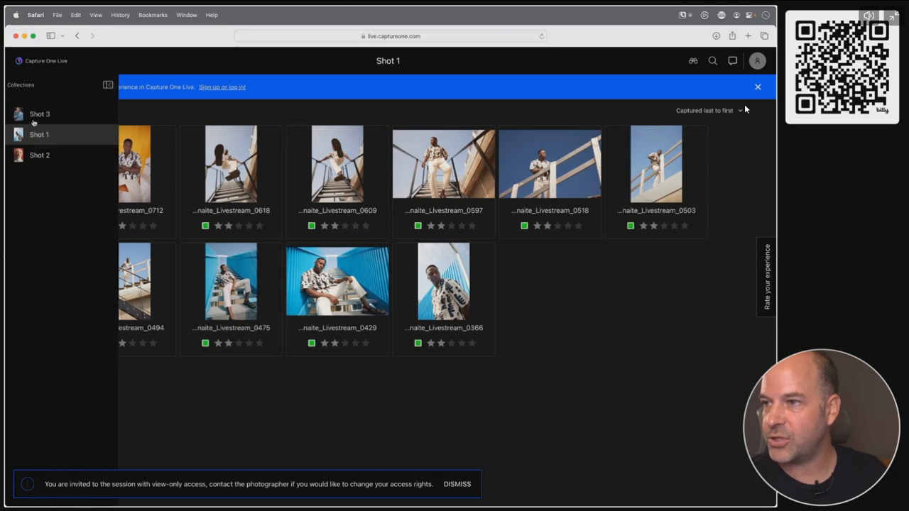
pyautogui.click(108, 84)
# Open the Shot 1 image ending in 0518 on the share page and show its comments.
pyautogui.click(539, 201)
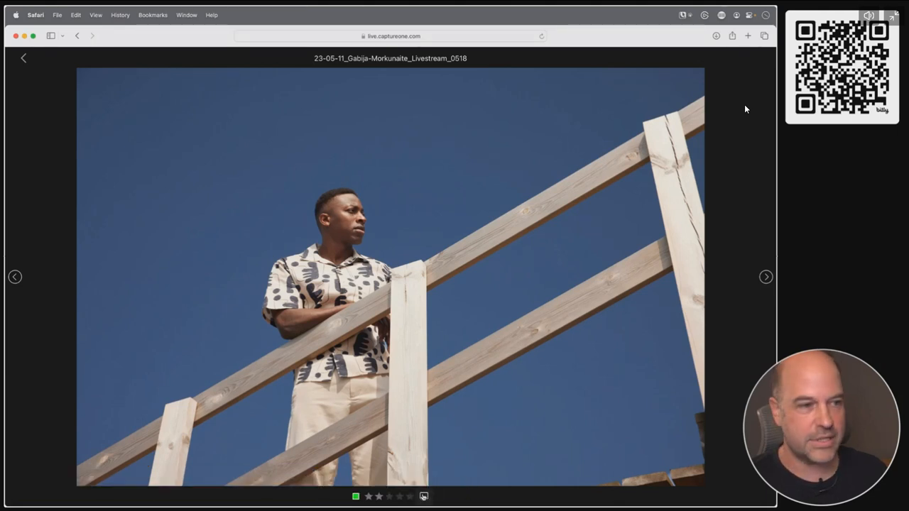
pyautogui.click(424, 496)
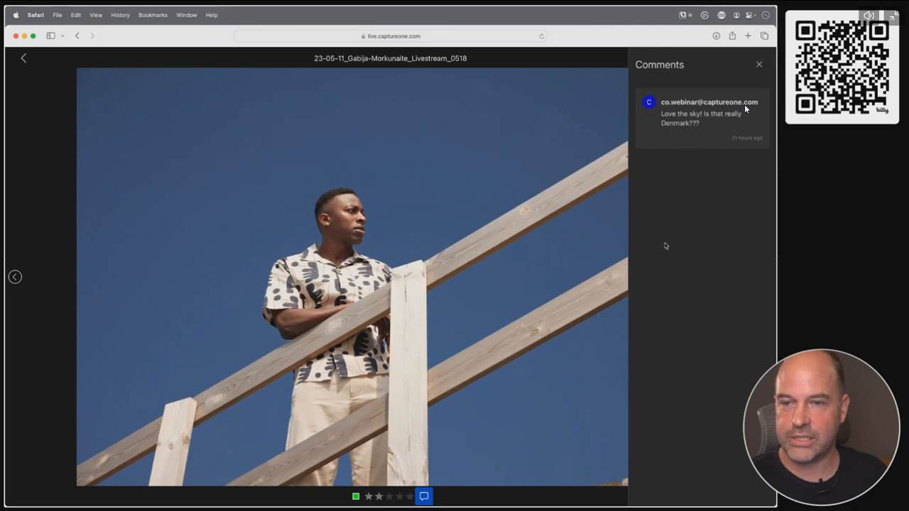
# Switch to Capture One and show the Comments tool for the image ending in 0518.
pyautogui.press('super+Tab')
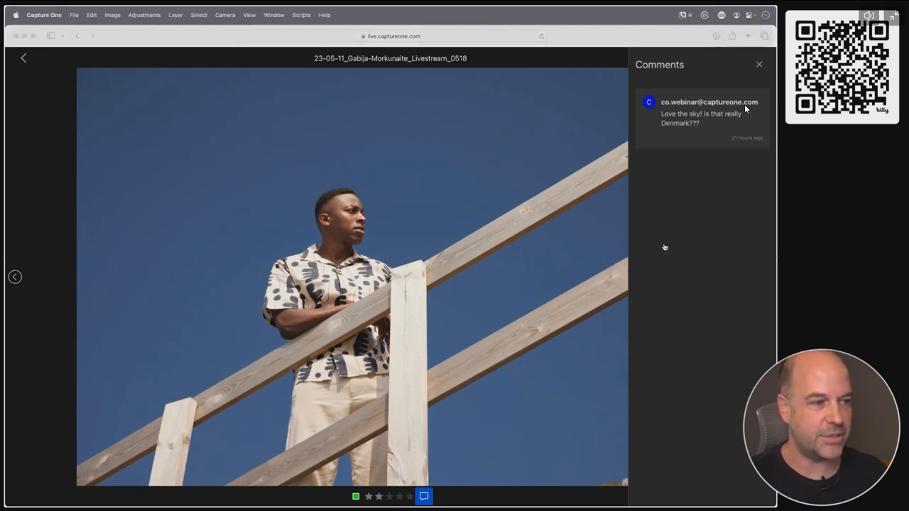
pyautogui.click(41, 70)
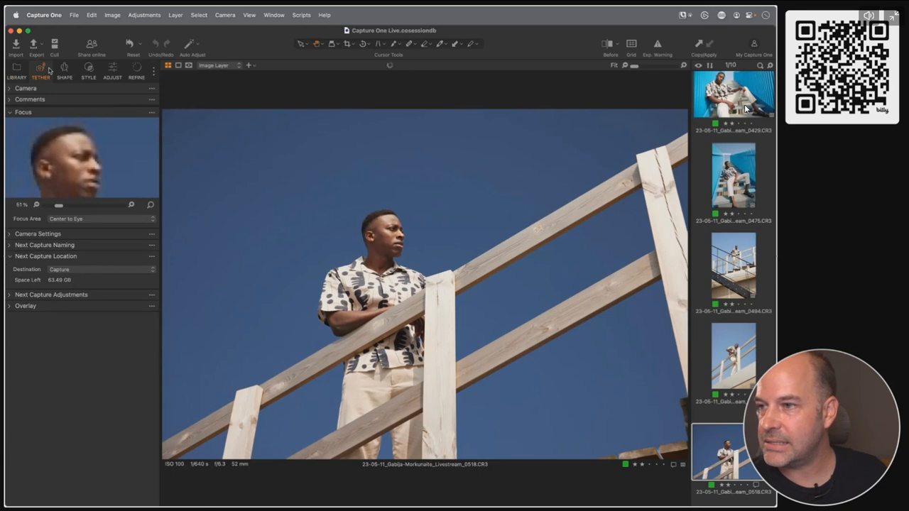
pyautogui.click(11, 100)
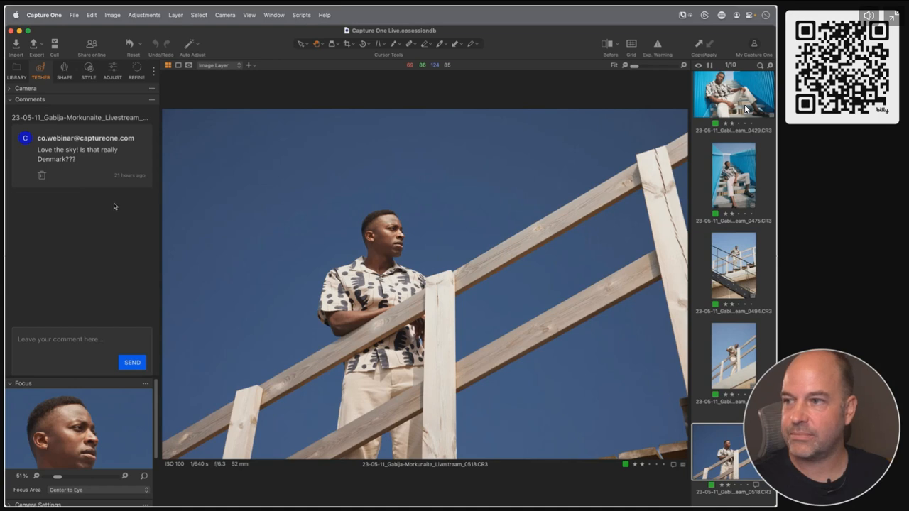
# Send the comment "What do you think of this one?" on the image ending in 0518.
pyautogui.click(59, 343)
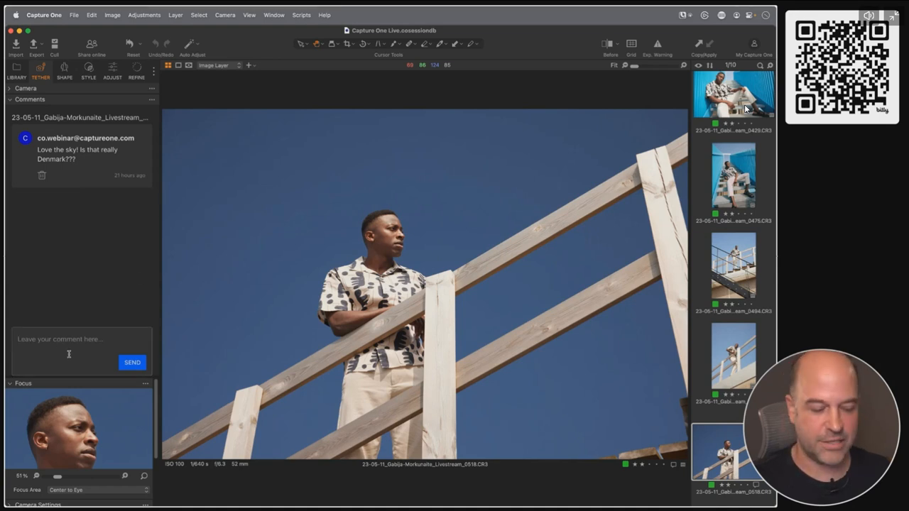
pyautogui.write('What do')
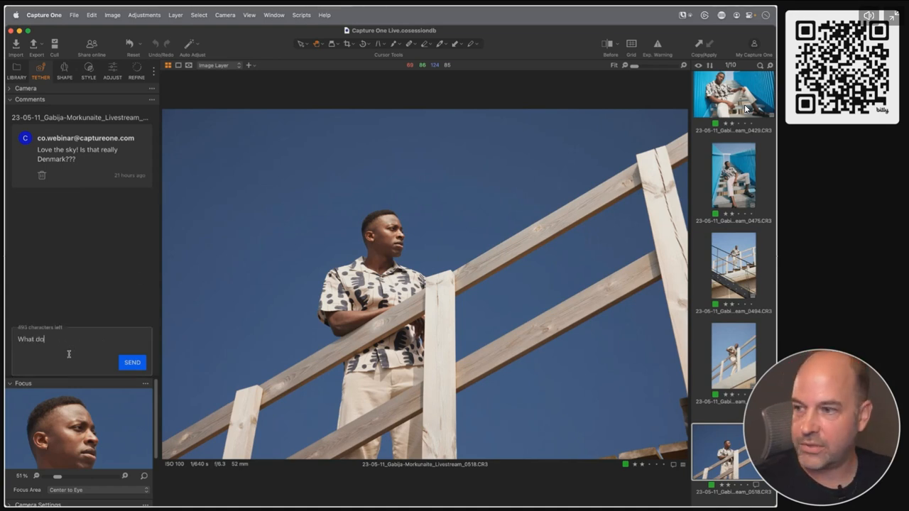
pyautogui.write(' you tihnk of')
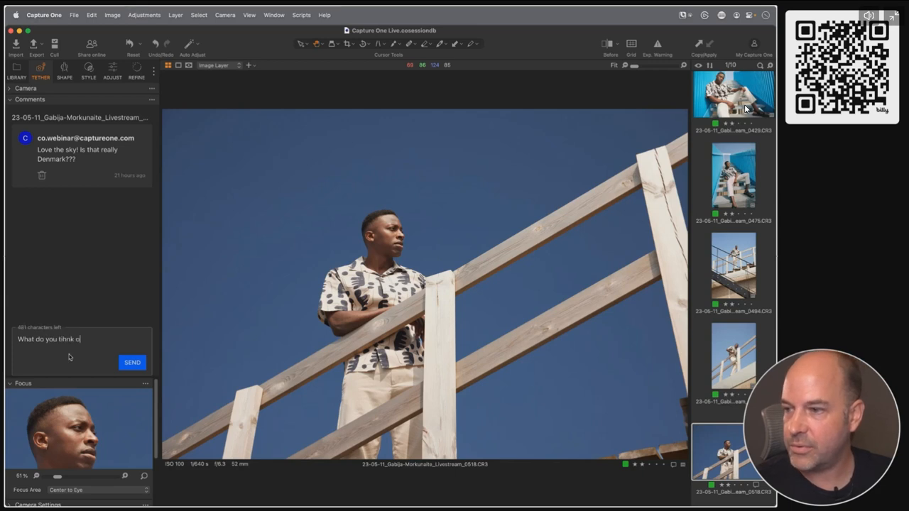
pyautogui.press('BackSpace')
pyautogui.press('BackSpace')
pyautogui.press('BackSpace')
pyautogui.press('BackSpace')
pyautogui.write('th')
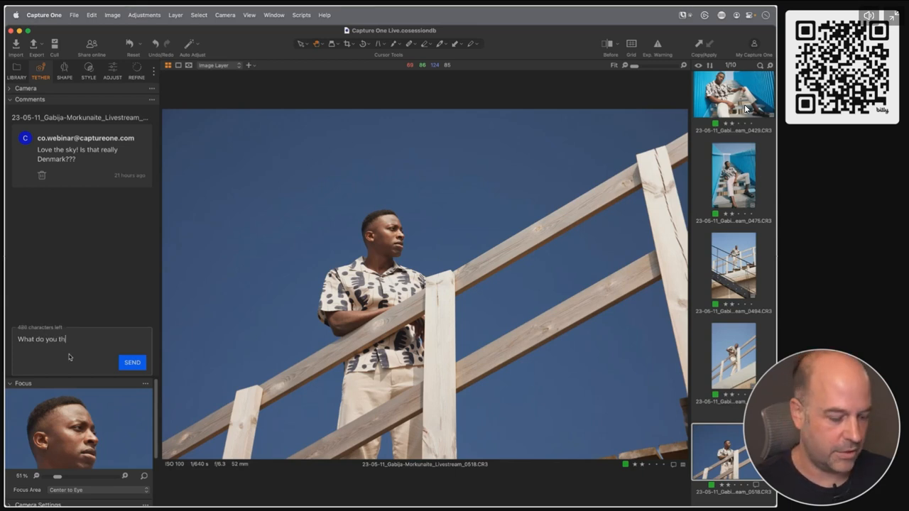
pyautogui.write('ink of this one?')
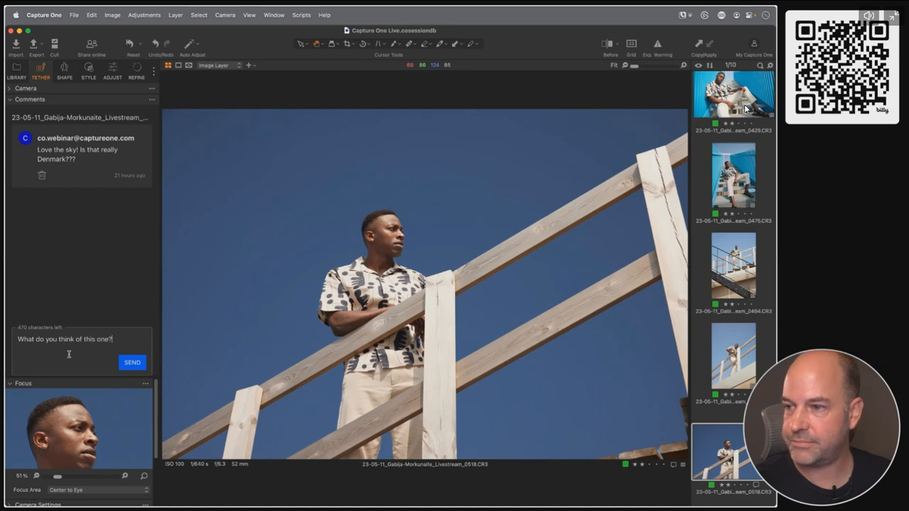
pyautogui.click(141, 360)
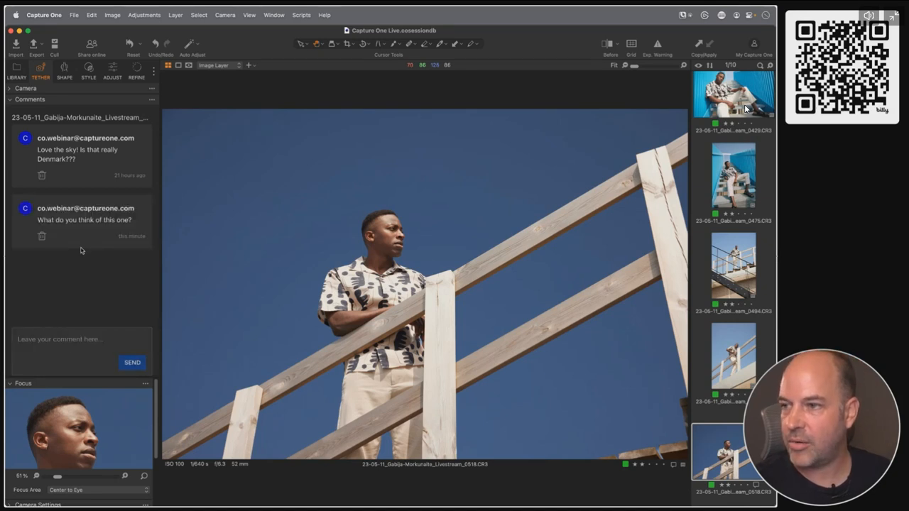
# Check the new comment on the Safari share page and return to Capture One.
pyautogui.press('super+Tab')
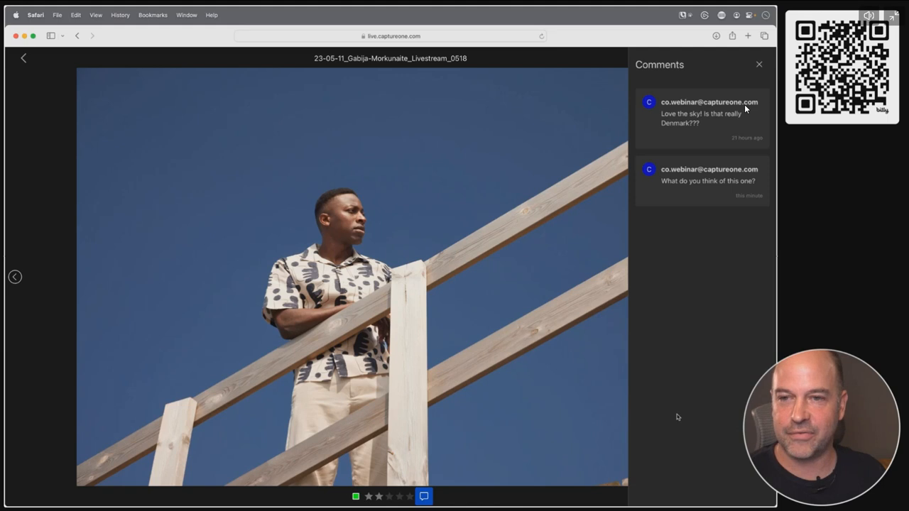
pyautogui.press('super+Tab')
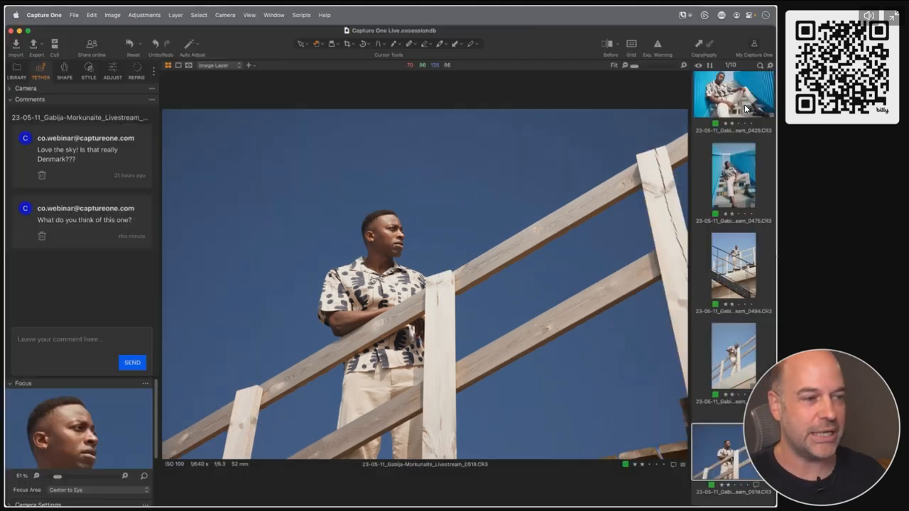
# Inspect the access settings of the shared Session Favorites, including the permission options for anyone with the link, and close them.
pyautogui.click(44, 14)
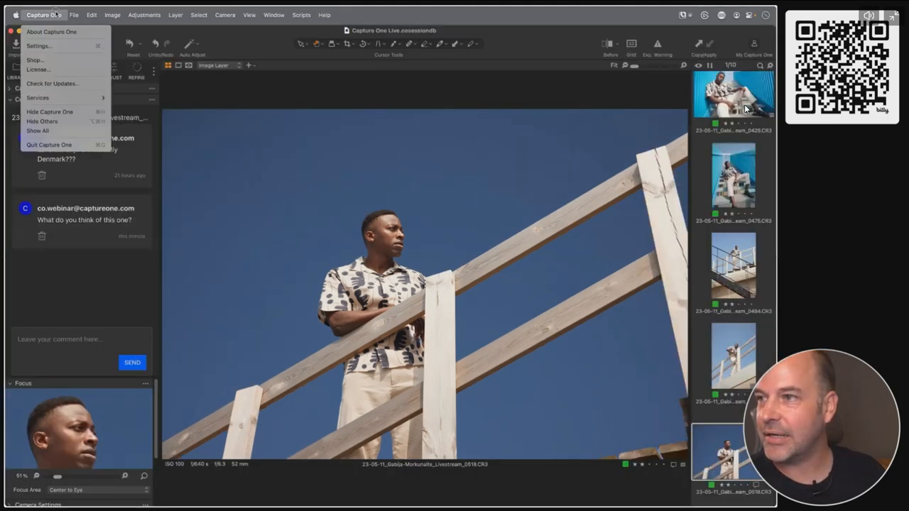
pyautogui.click(55, 13)
pyautogui.click(93, 45)
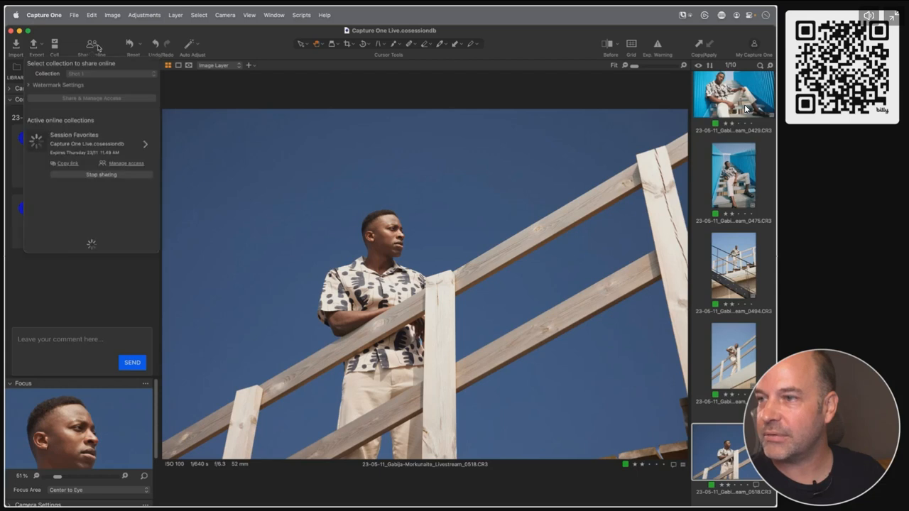
pyautogui.click(122, 163)
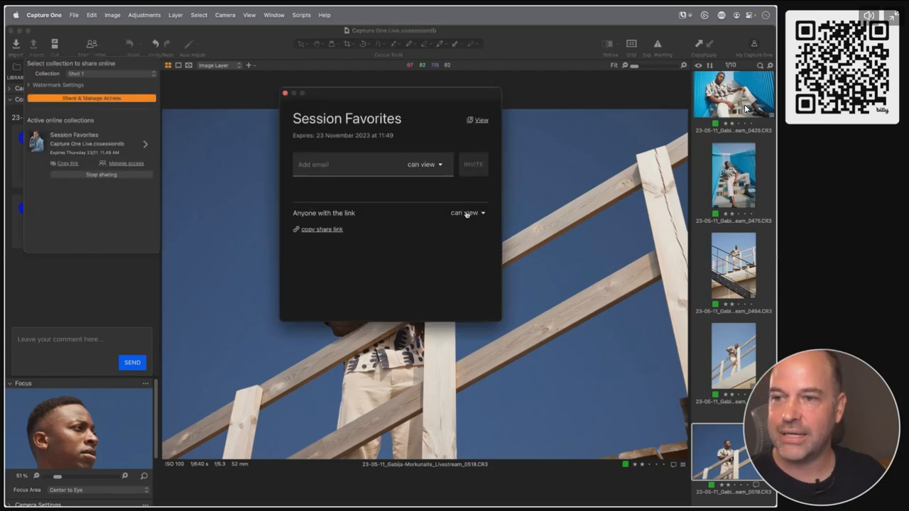
pyautogui.click(468, 213)
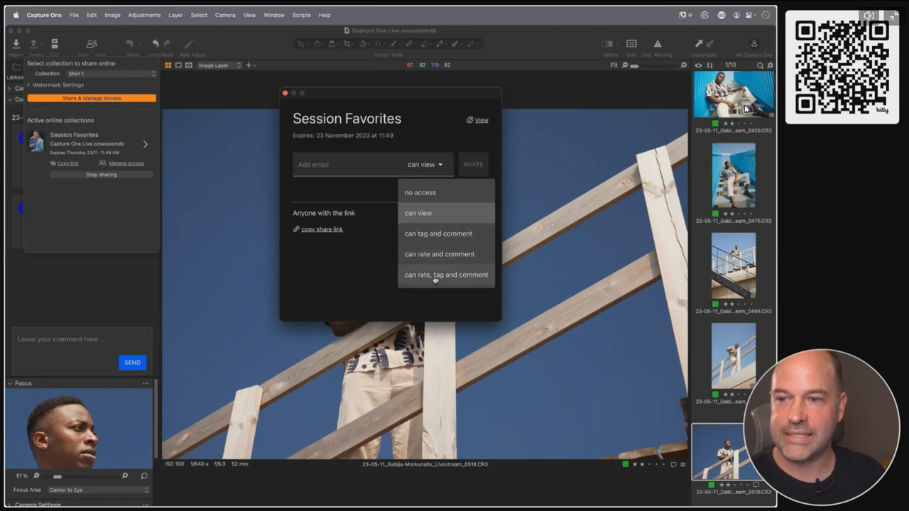
pyautogui.click(369, 247)
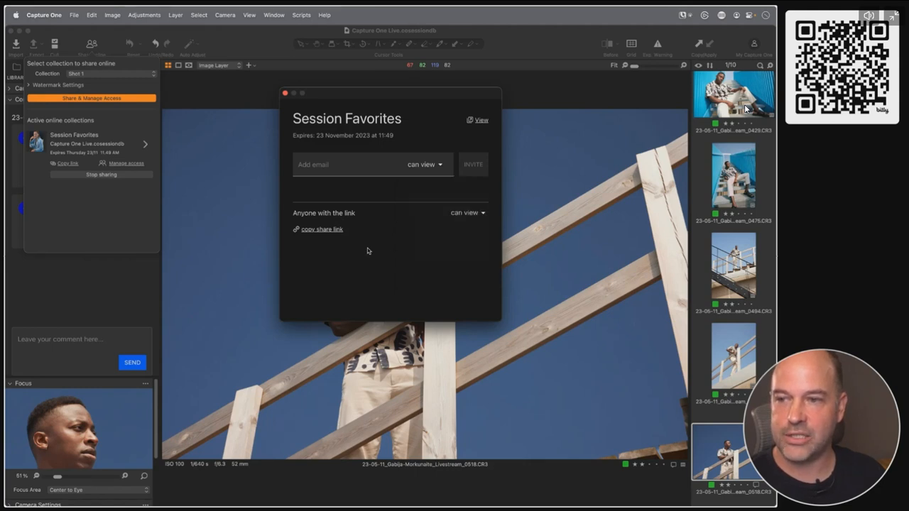
pyautogui.click(285, 94)
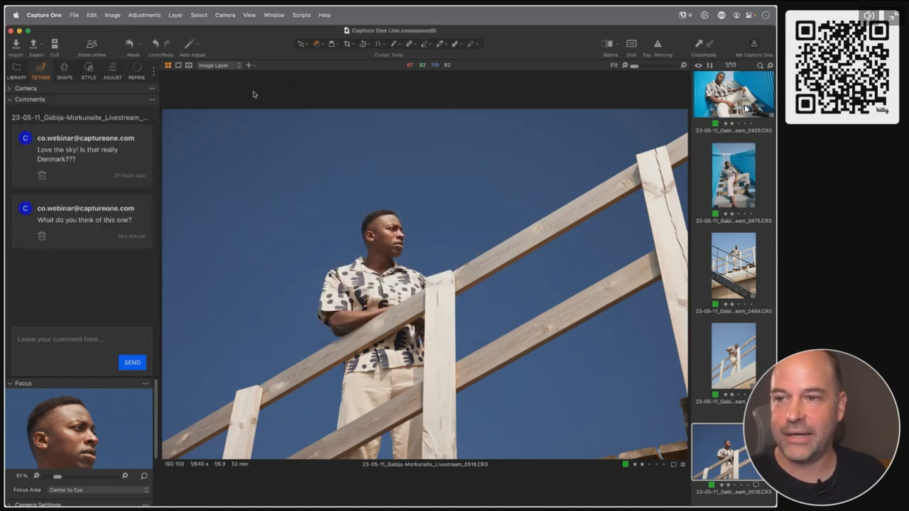
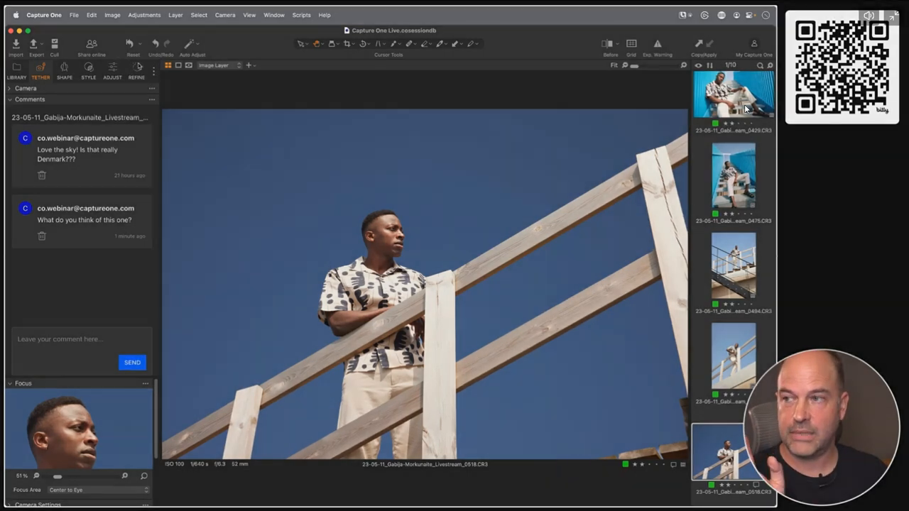
# Show the Session Favorites in the Library and check the sharing details of the active online collection.
pyautogui.click(16, 69)
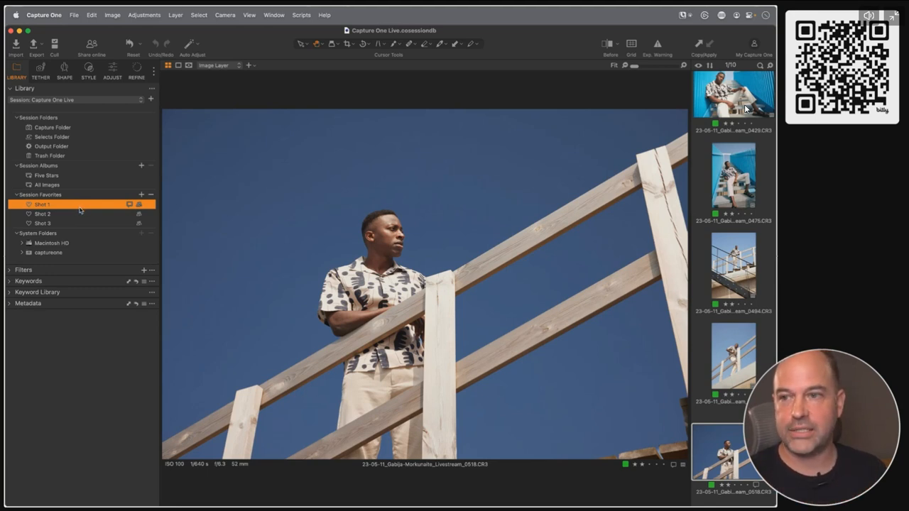
pyautogui.moveTo(869, 18)
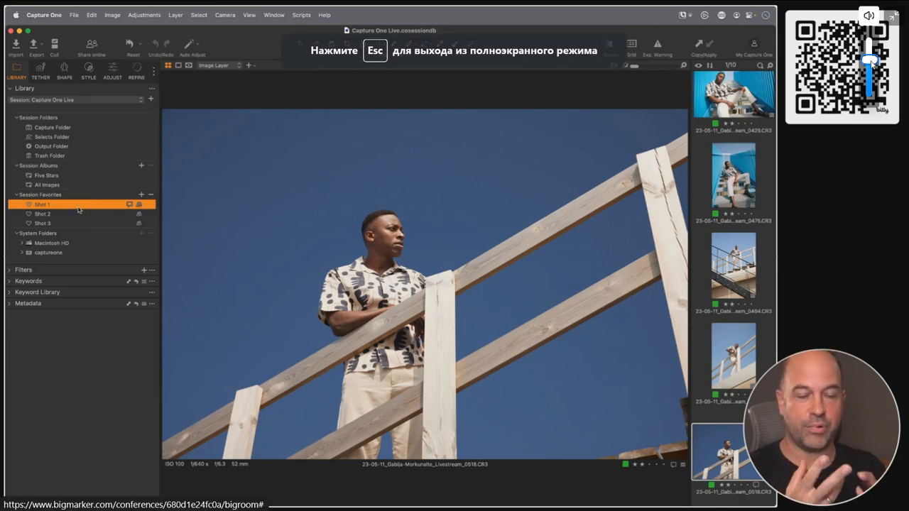
pyautogui.click(872, 62)
pyautogui.click(870, 75)
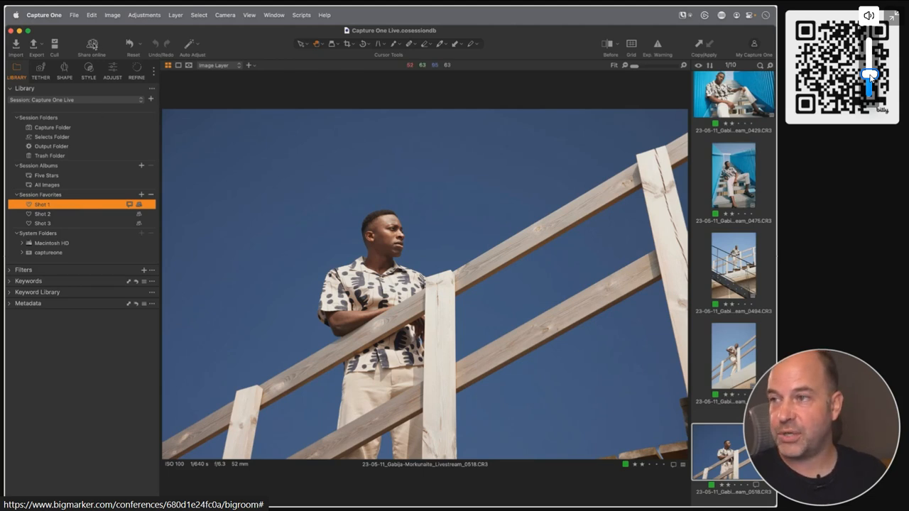
pyautogui.click(93, 46)
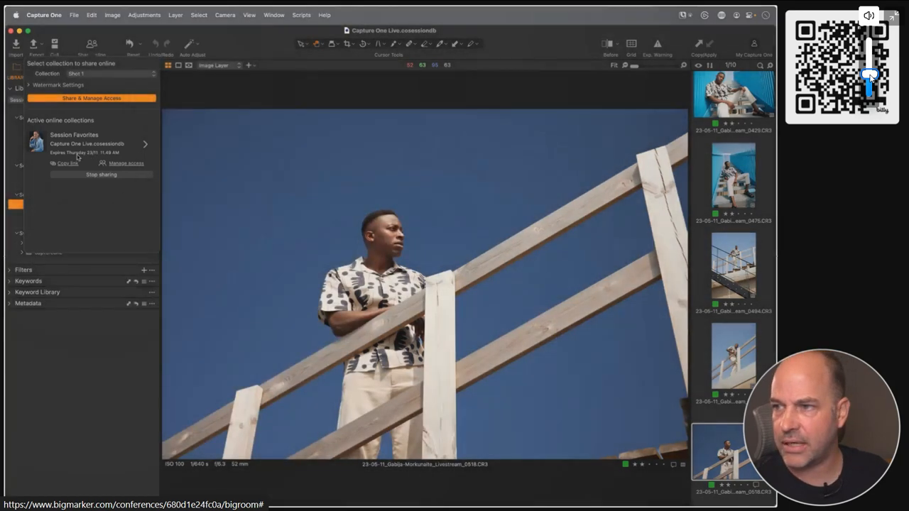
pyautogui.click(230, 98)
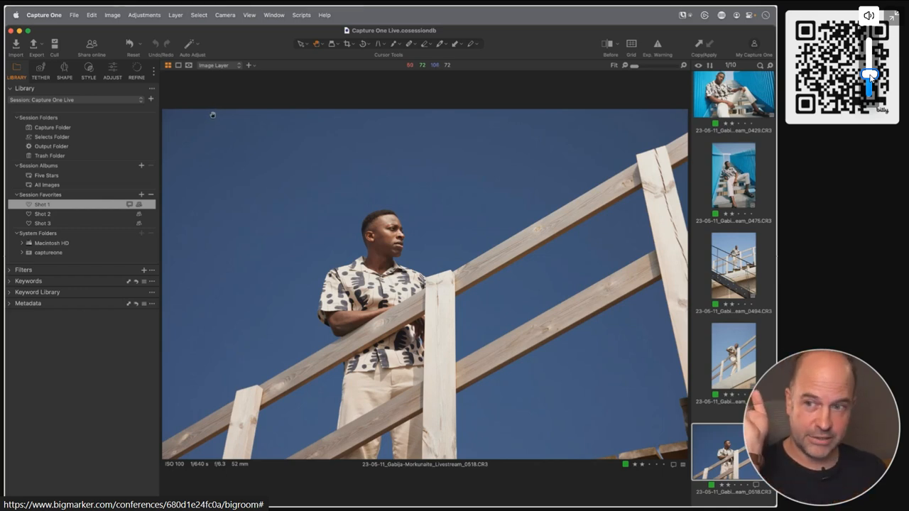
# Return to the Comments tool and examine the email invitation and its permission options for the shared Session Favorites.
pyautogui.click(41, 71)
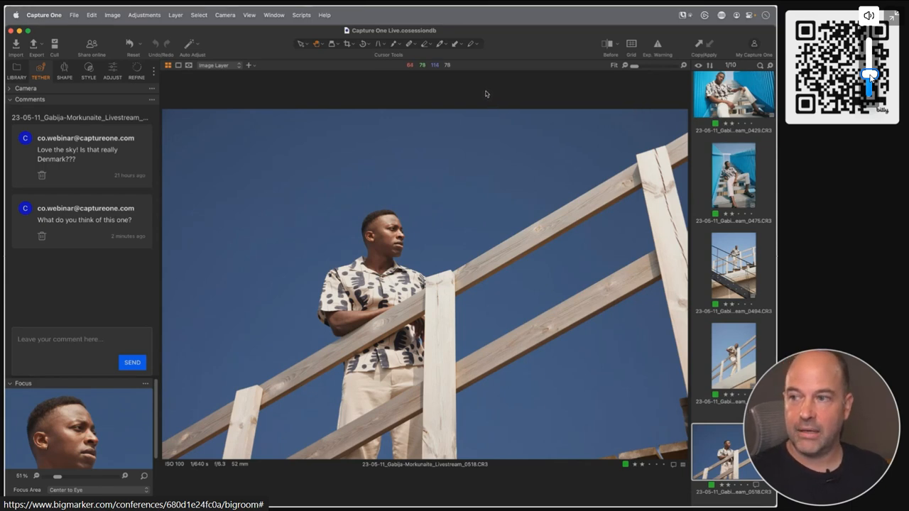
pyautogui.click(92, 44)
pyautogui.click(121, 166)
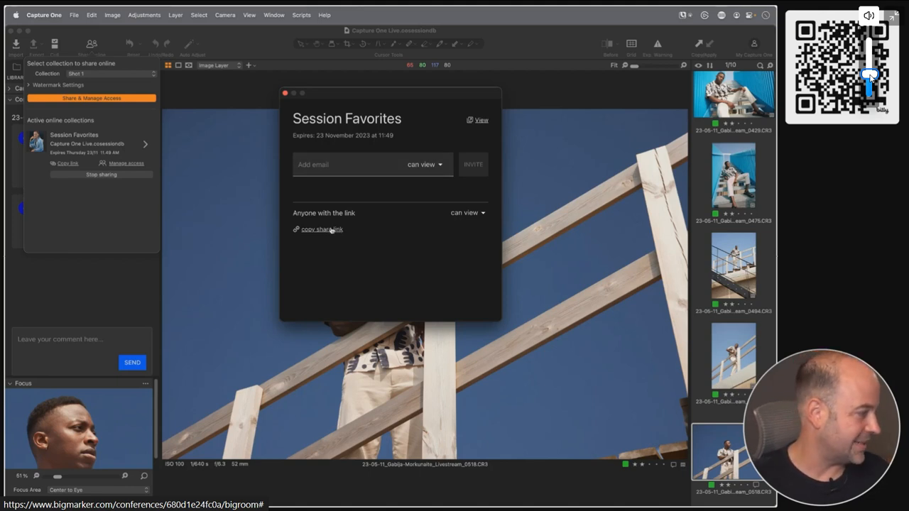
pyautogui.click(301, 164)
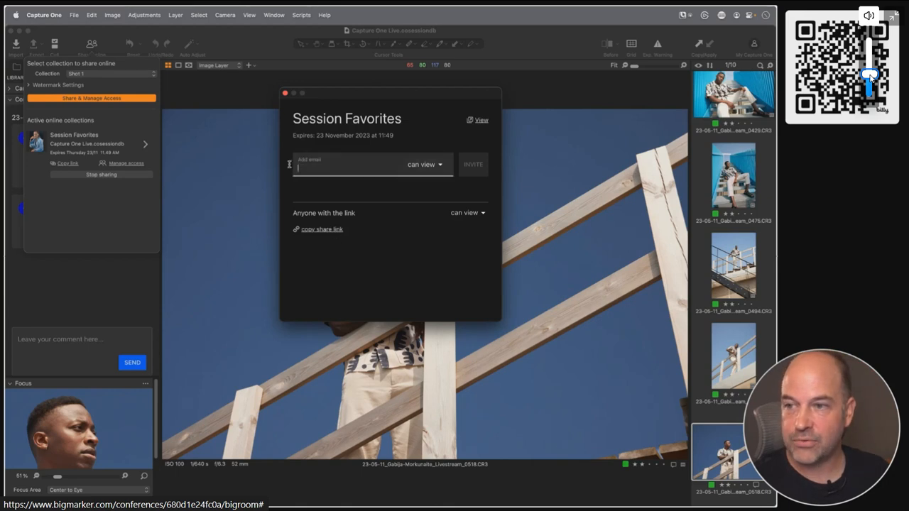
pyautogui.click(428, 170)
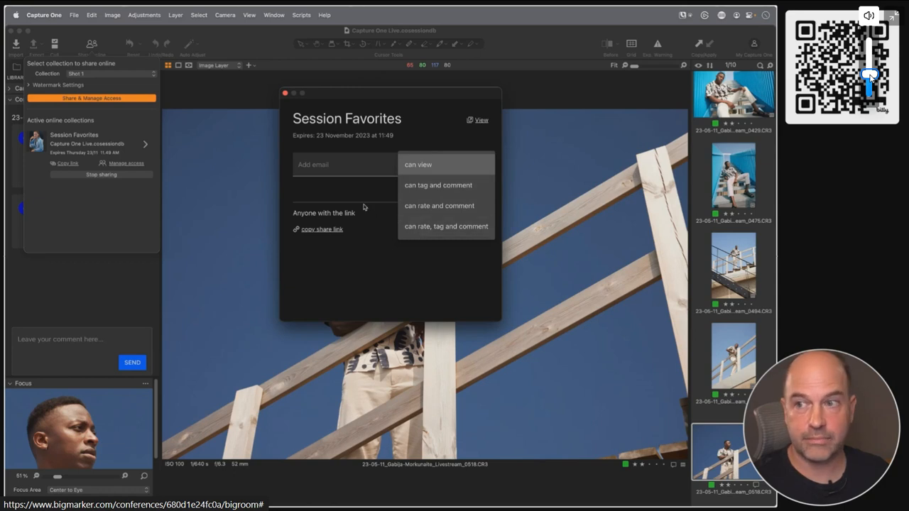
pyautogui.click(298, 176)
pyautogui.click(88, 277)
pyautogui.click(83, 282)
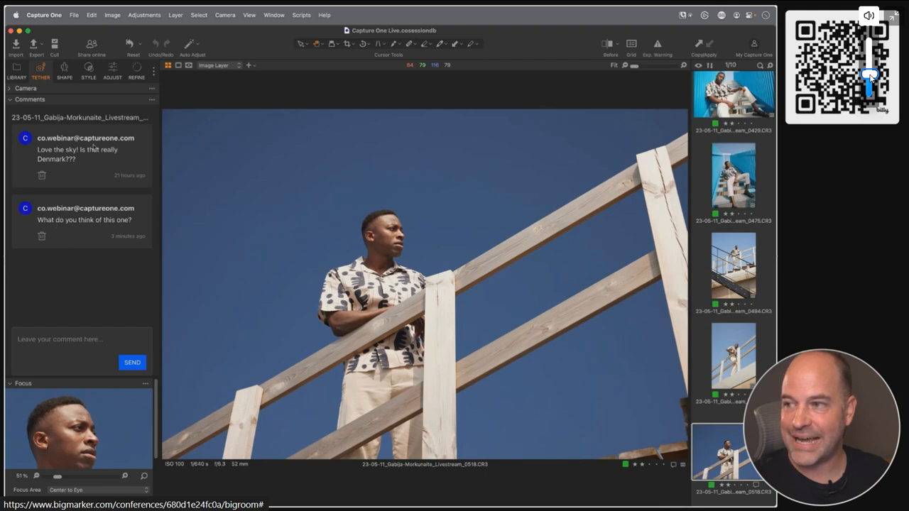
# Examine the email invitation and permission options in the access settings of the shared Session Favorites collection.
pyautogui.press('super+Tab')
pyautogui.press('super+Tab')
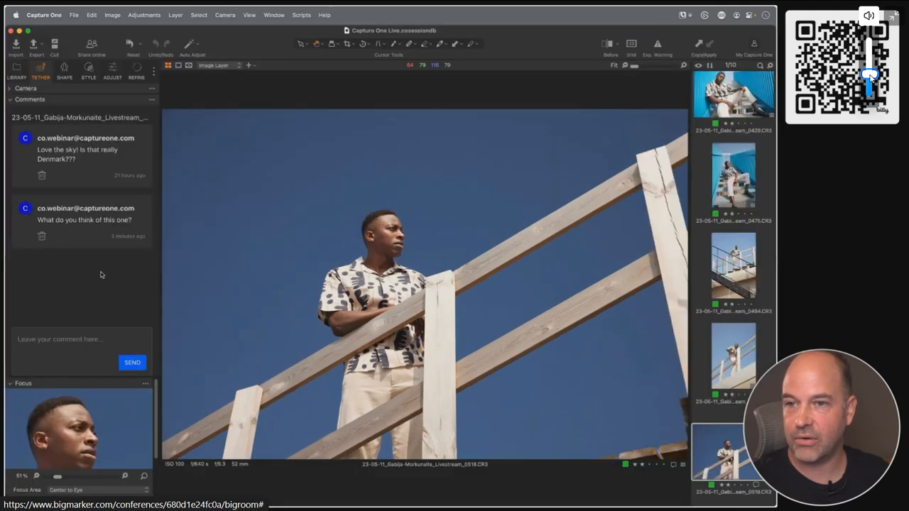
pyautogui.click(91, 47)
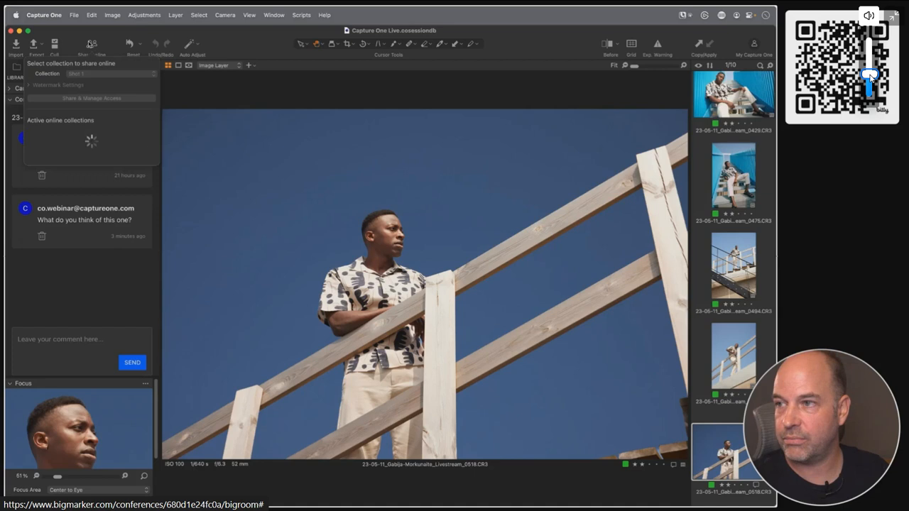
pyautogui.click(126, 163)
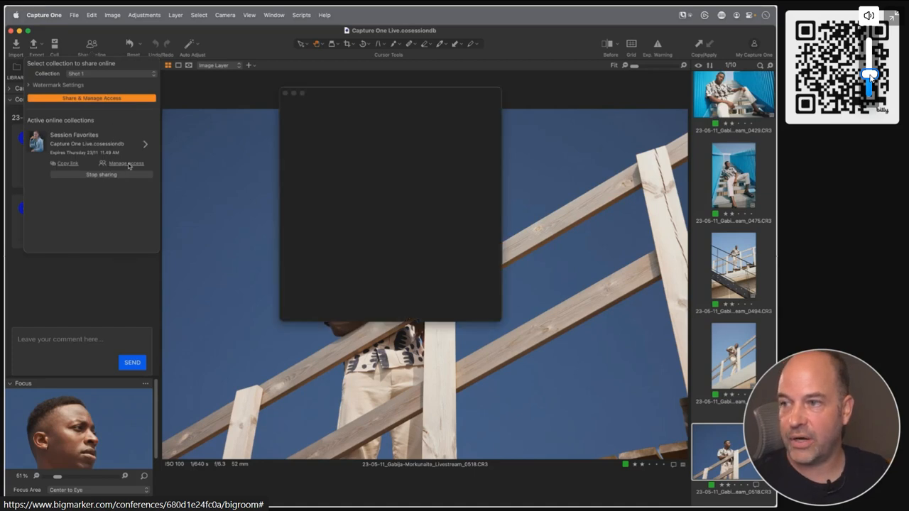
pyautogui.click(326, 167)
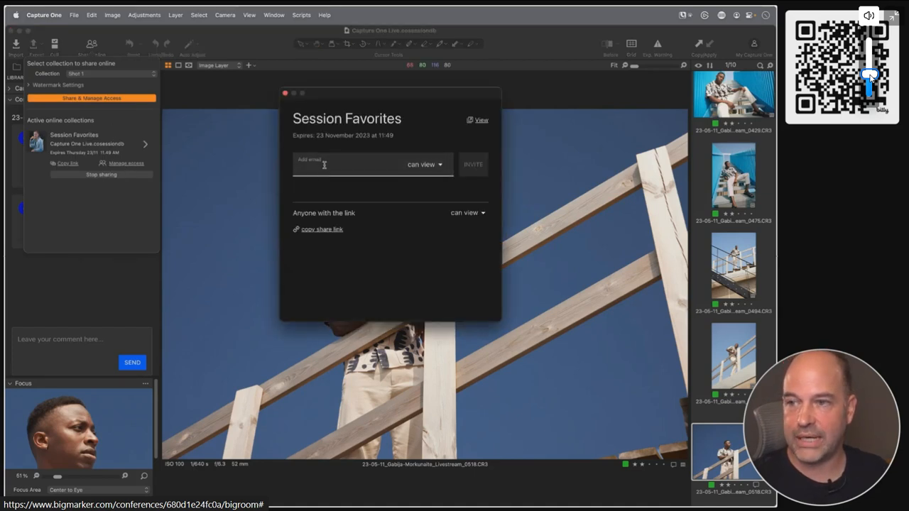
pyautogui.click(425, 164)
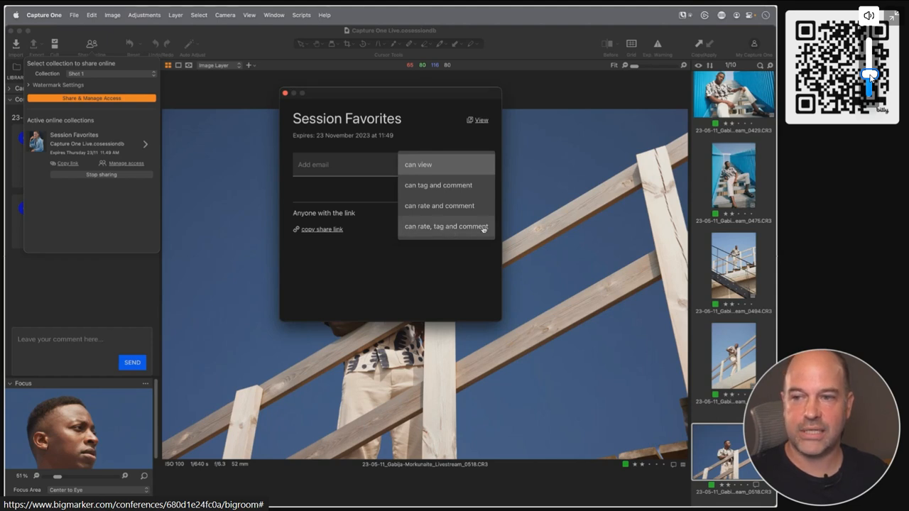
pyautogui.click(349, 192)
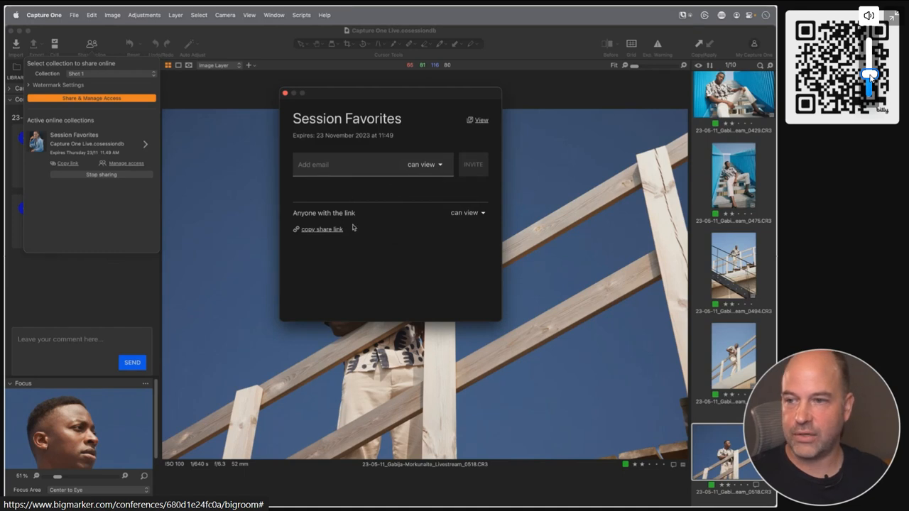
# Close the access settings, inspect the watermark settings for online sharing, and close the sharing options.
pyautogui.click(100, 176)
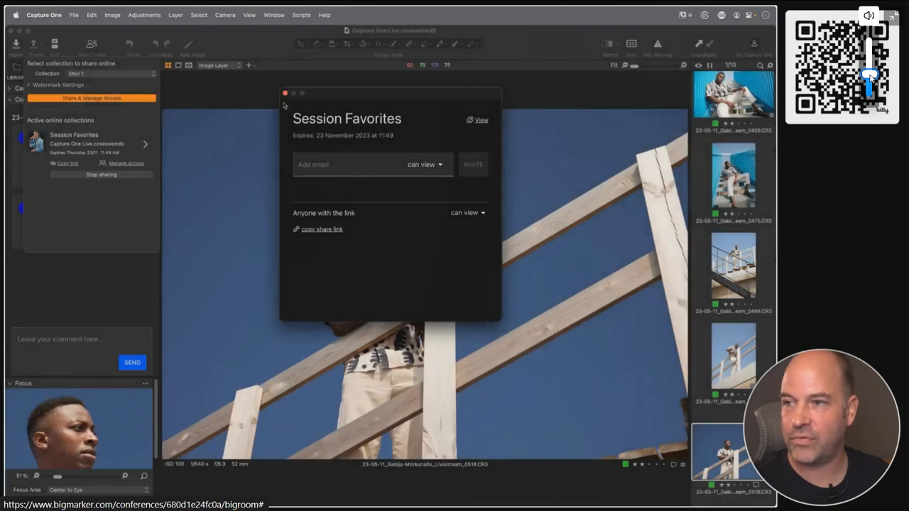
pyautogui.click(285, 93)
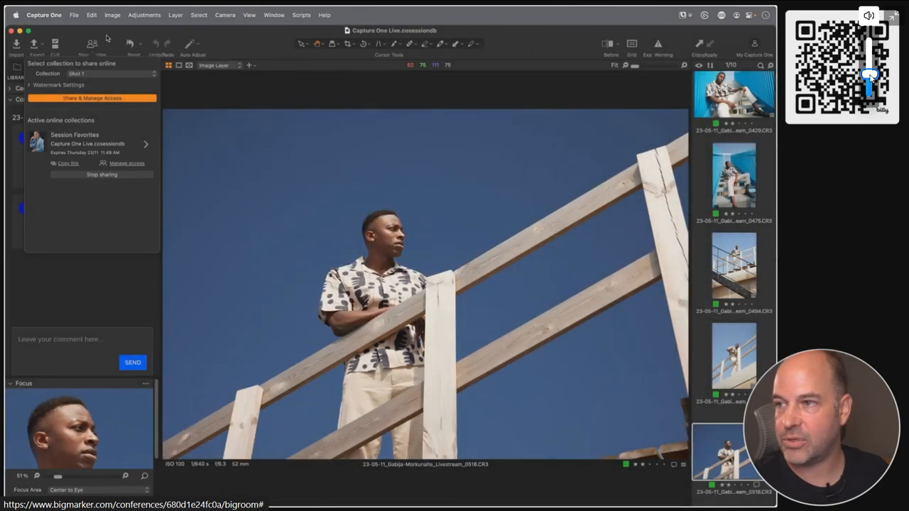
pyautogui.click(39, 86)
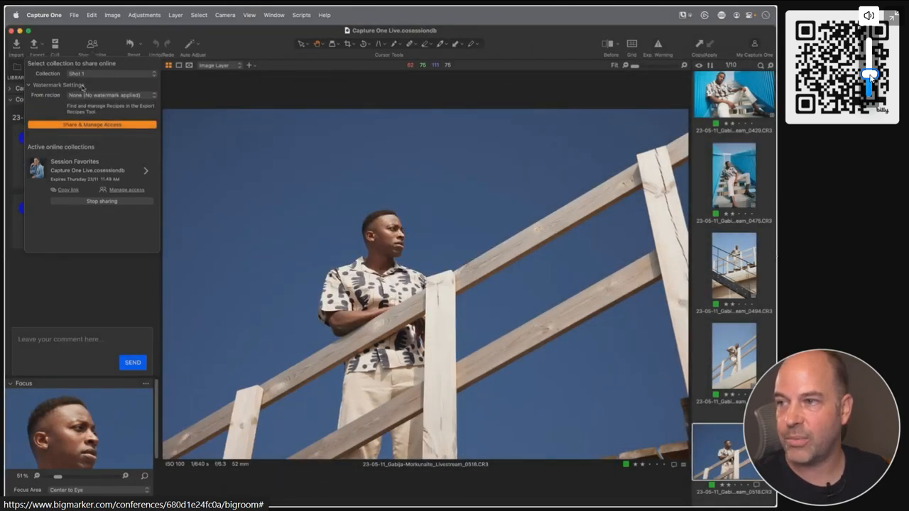
pyautogui.click(22, 88)
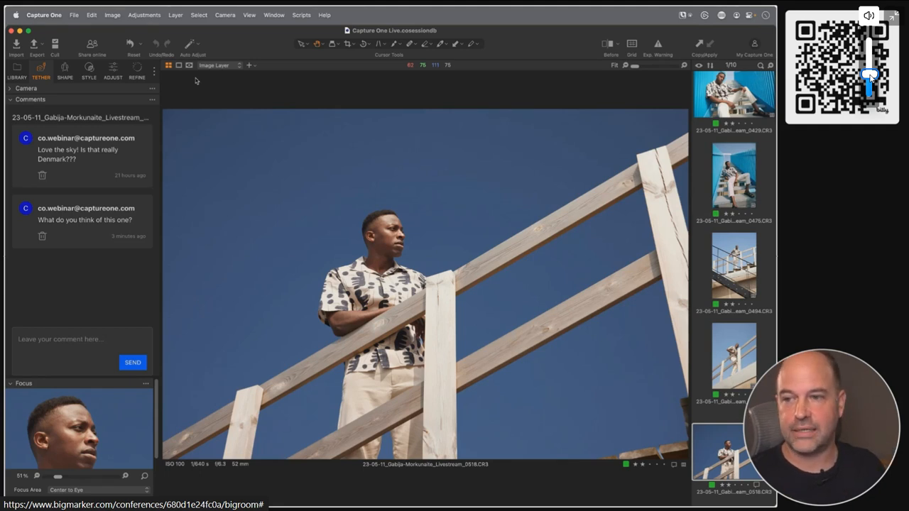
# Lower the exposure of image 0518 to -1.01 and check the edit on the Safari share page.
pyautogui.click(118, 74)
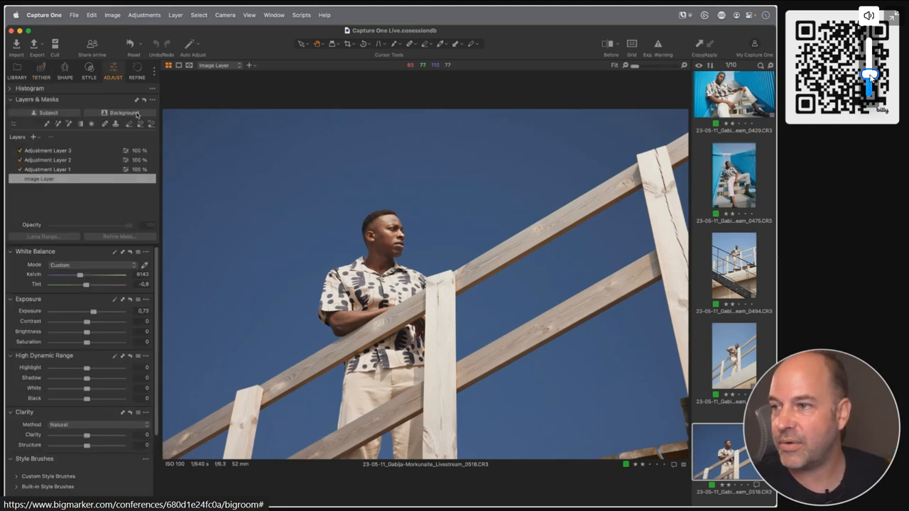
pyautogui.moveTo(93, 311); pyautogui.dragTo(77, 311)
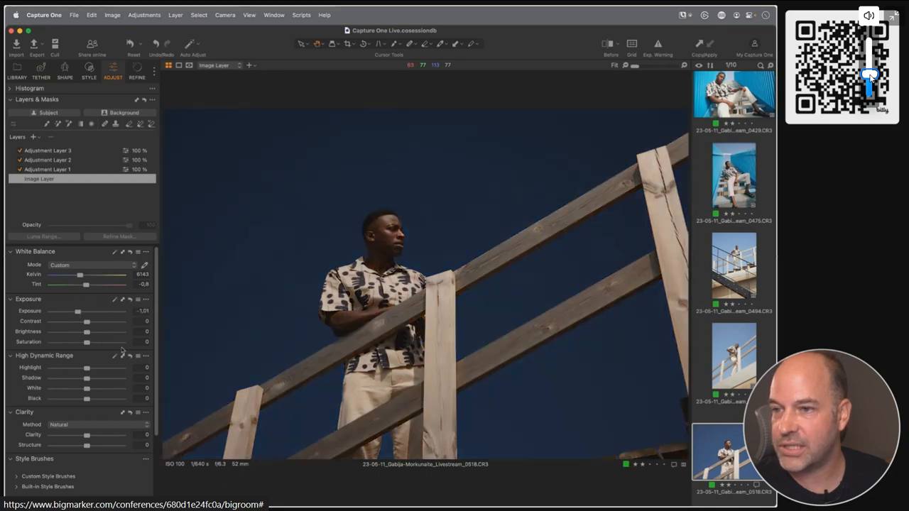
pyautogui.press('super+Tab')
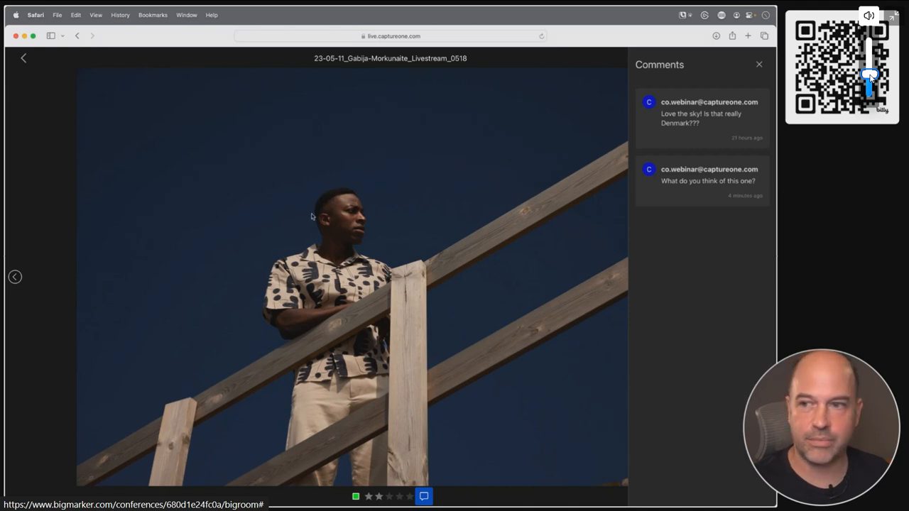
# Return to Capture One, set the exposure of image 0518 back to 0.73, and check it on the Safari share page.
pyautogui.press('super+Tab')
pyautogui.moveTo(77, 311); pyautogui.dragTo(93, 315)
pyautogui.press('super+Tab')
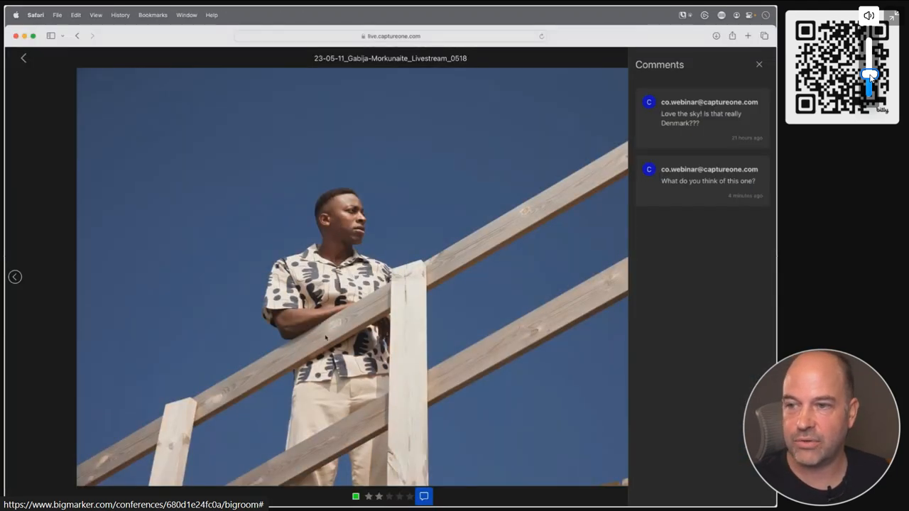
pyautogui.press('super+Tab')
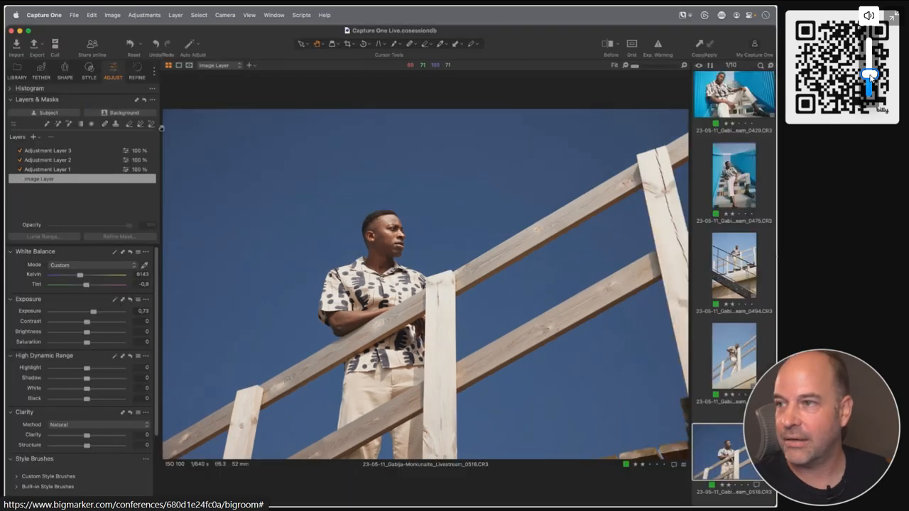
# Enable Black & White for image 0518 and check the edit on the Safari share page.
pyautogui.scroll(-4, 74, 381)
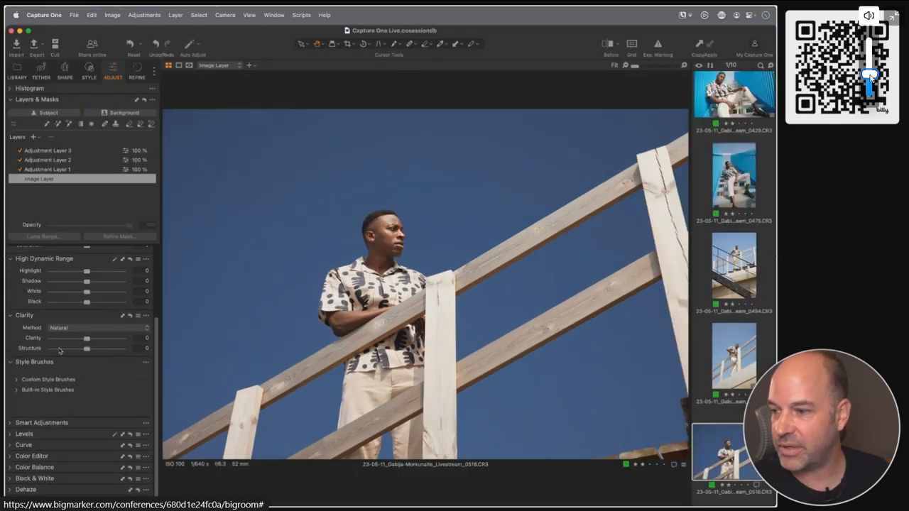
pyautogui.click(34, 472)
pyautogui.click(51, 414)
pyautogui.press('super+Tab')
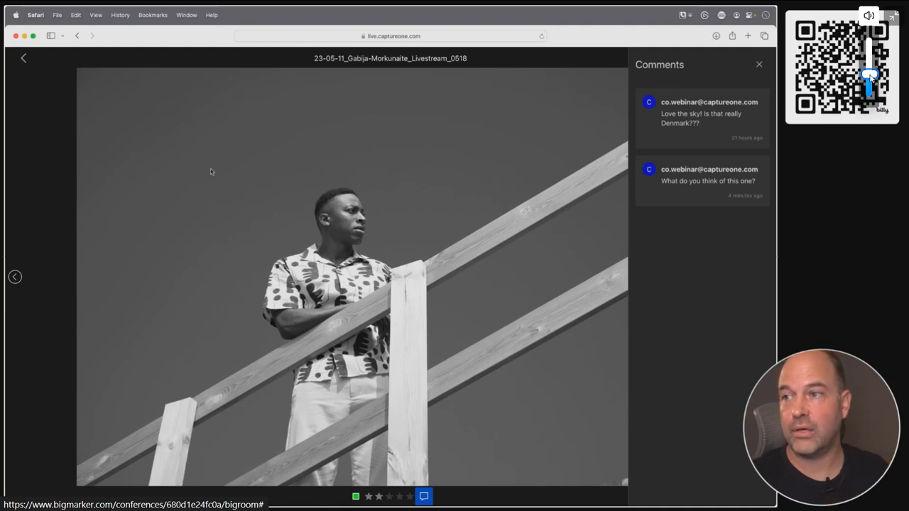
# View image 0518 in the shared Shot 1 gallery, reopen it with its comments, and return to Capture One.
pyautogui.click(24, 59)
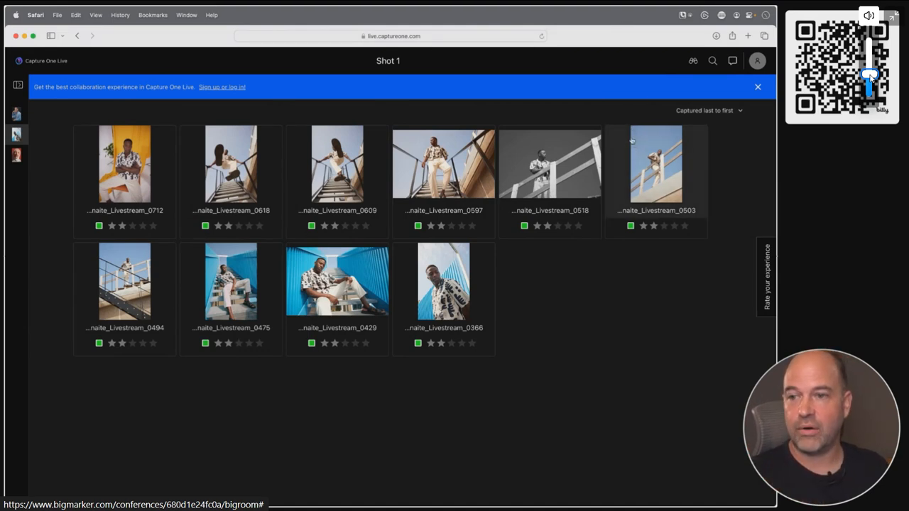
pyautogui.click(581, 223)
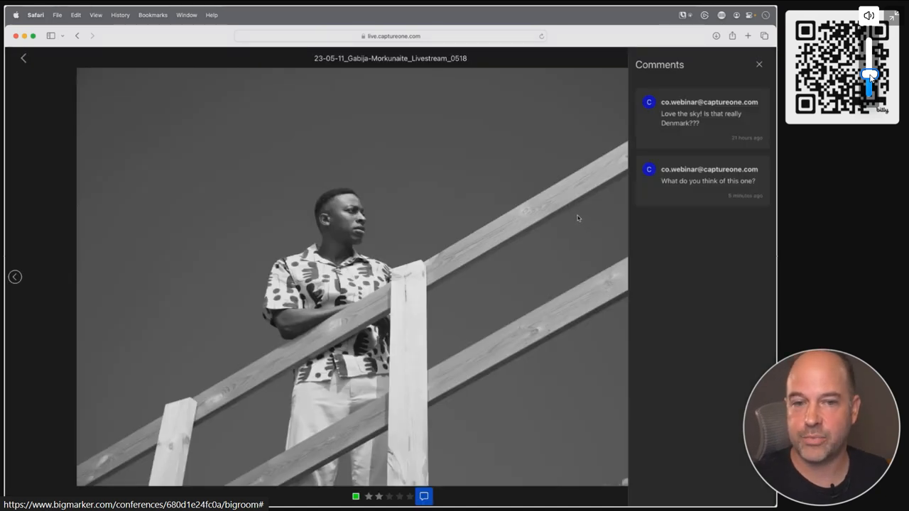
pyautogui.press('super+Tab')
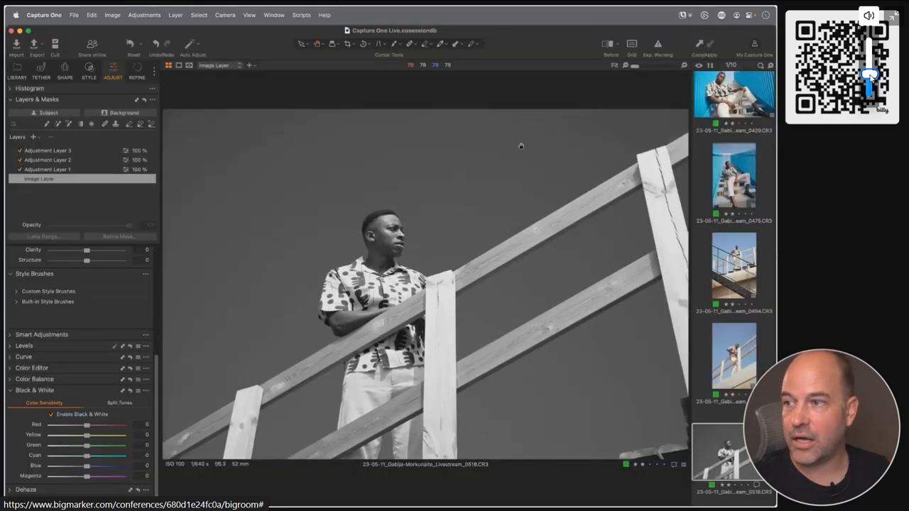
# Review the comments on image 0518, view the Shot 1 thumbnails with the Library, and return to the single-image view.
pyautogui.click(41, 71)
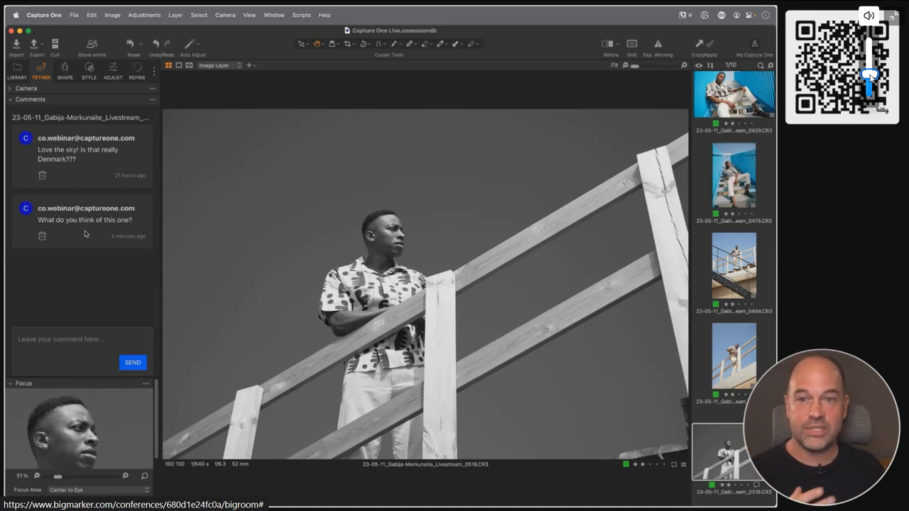
pyautogui.press('g')
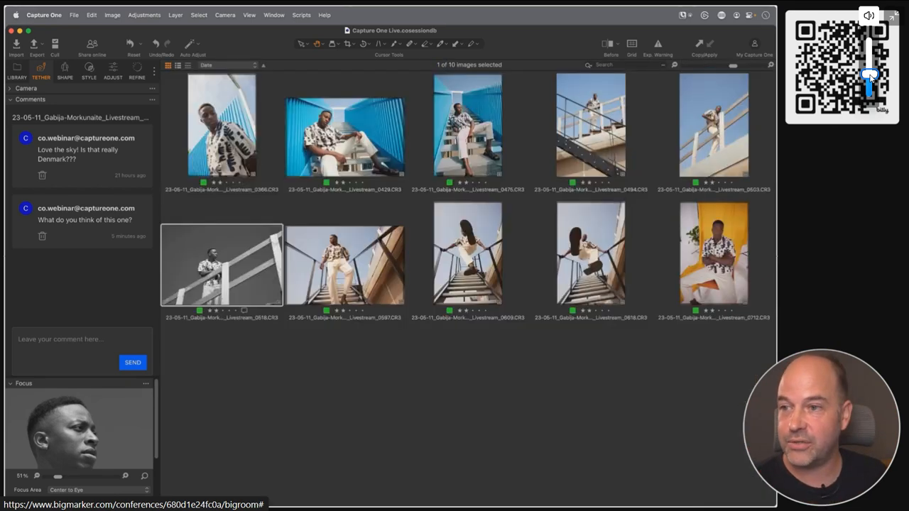
pyautogui.click(19, 72)
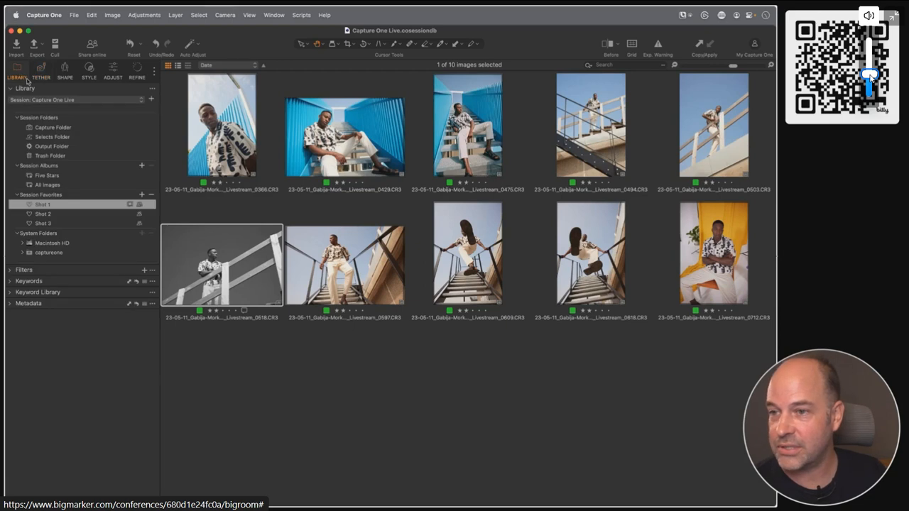
pyautogui.press('super+alt+v')
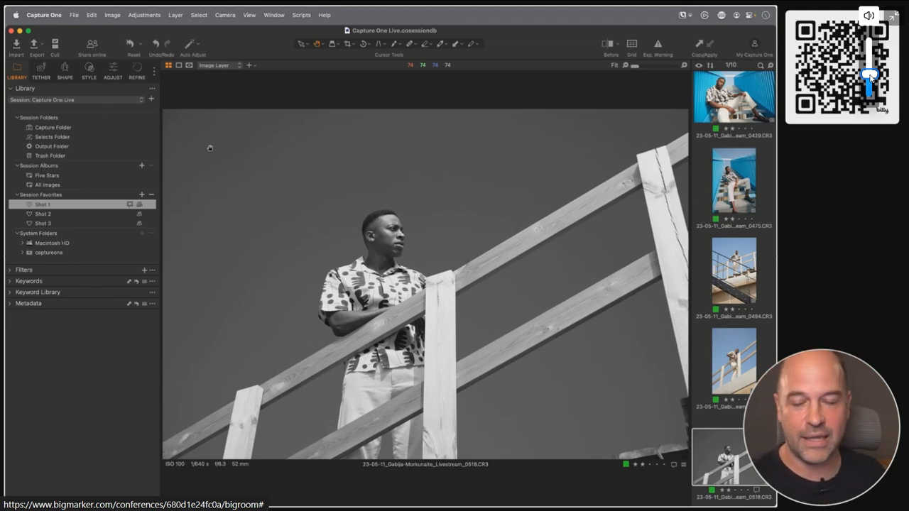
# Check image 0518 with its rating and comment options on the Safari share page and return to Capture One.
pyautogui.press('super+Tab')
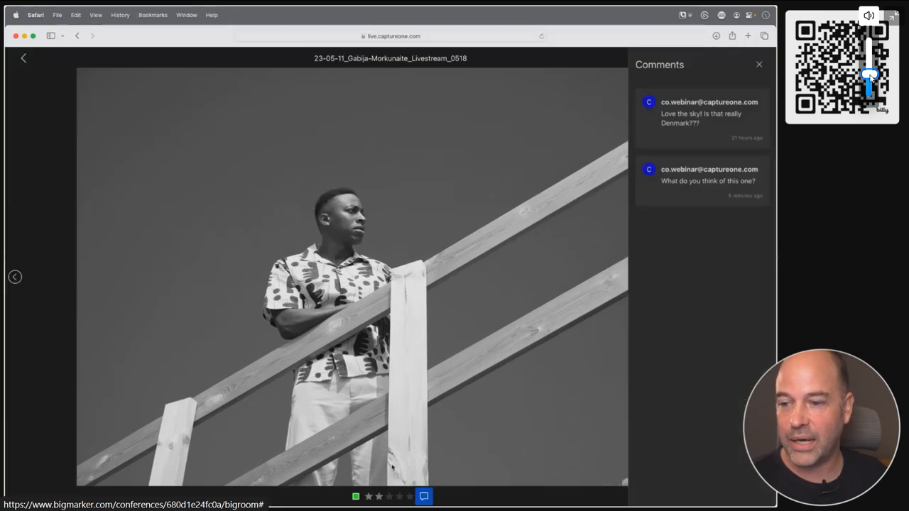
pyautogui.press('F1')
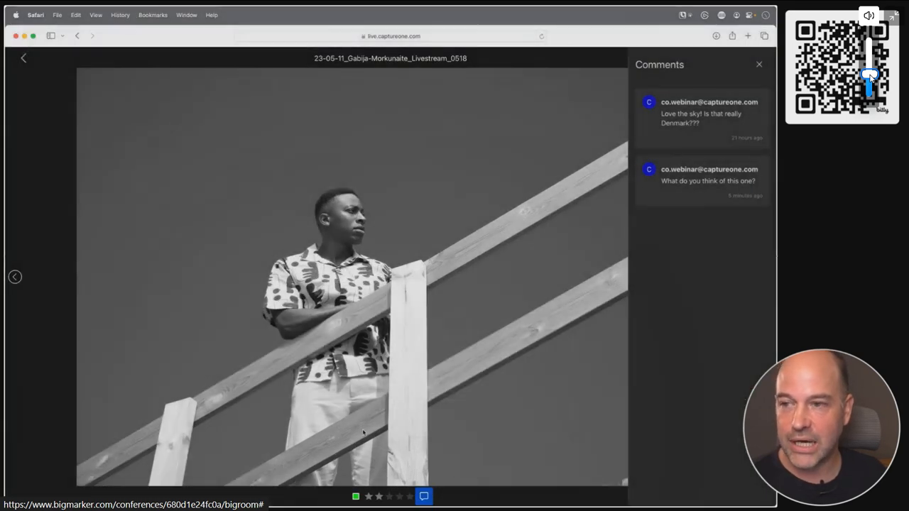
pyautogui.press('super+Tab')
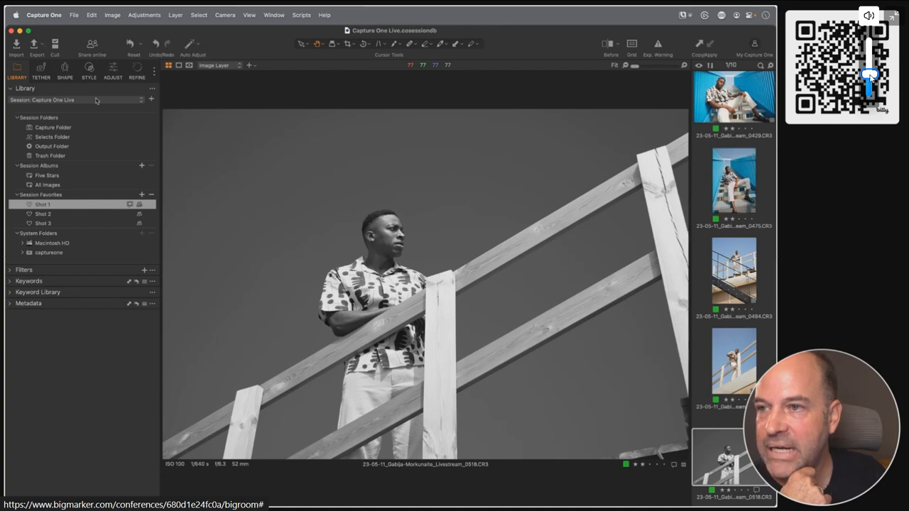
# Inspect the man's face in image 0518 at 100% and fit the whole image back in the viewer.
pyautogui.click(392, 248)
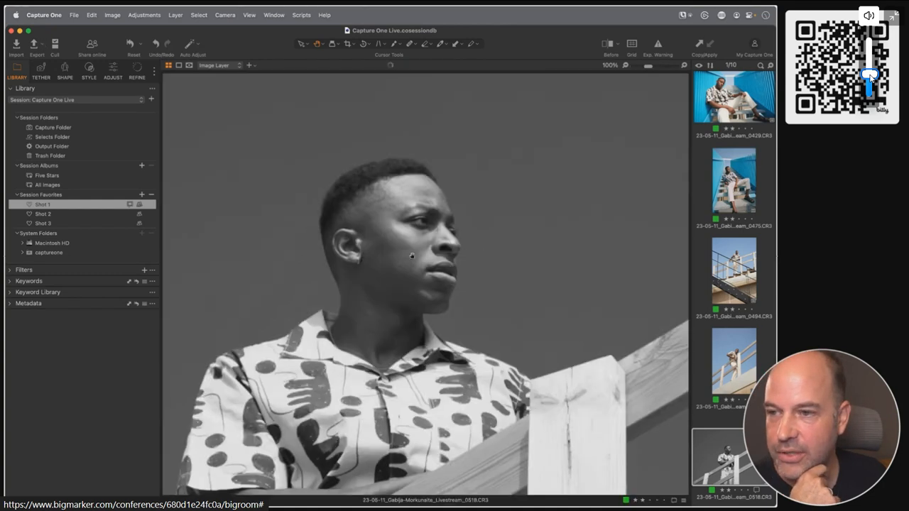
pyautogui.click(427, 240)
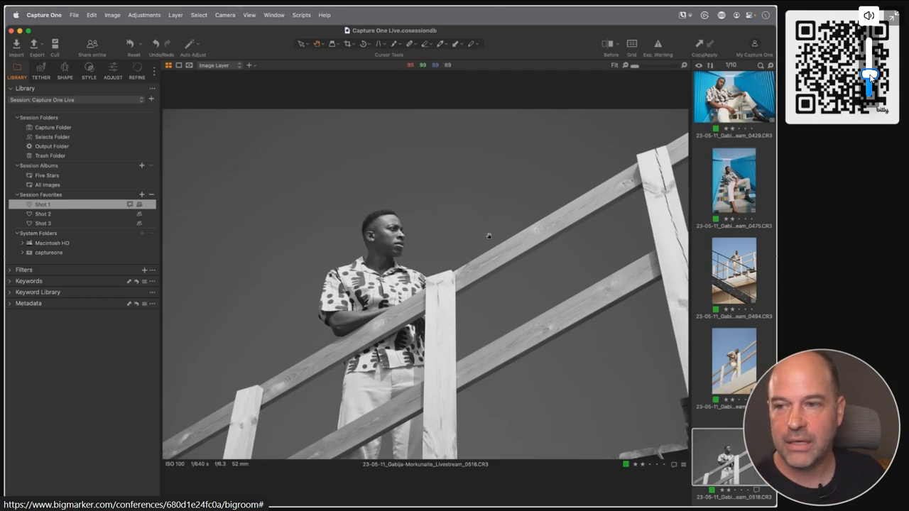
# Browse back and forth through the Shot 1 images, return to image 0518, and check the man's face at 100%.
pyautogui.press('Up')
pyautogui.press('Up')
pyautogui.press('Up')
pyautogui.press('Up')
pyautogui.press('Up')
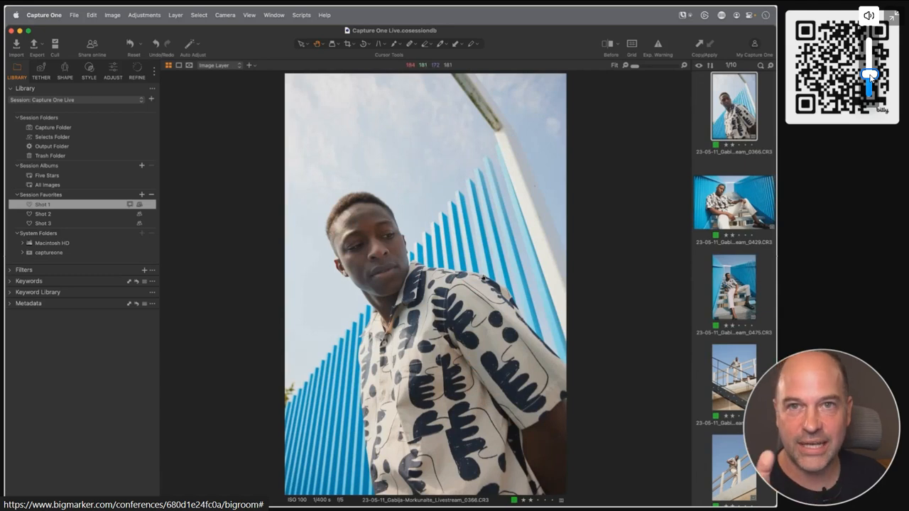
pyautogui.press('Down')
pyautogui.press('Down')
pyautogui.press('Down')
pyautogui.press('Down')
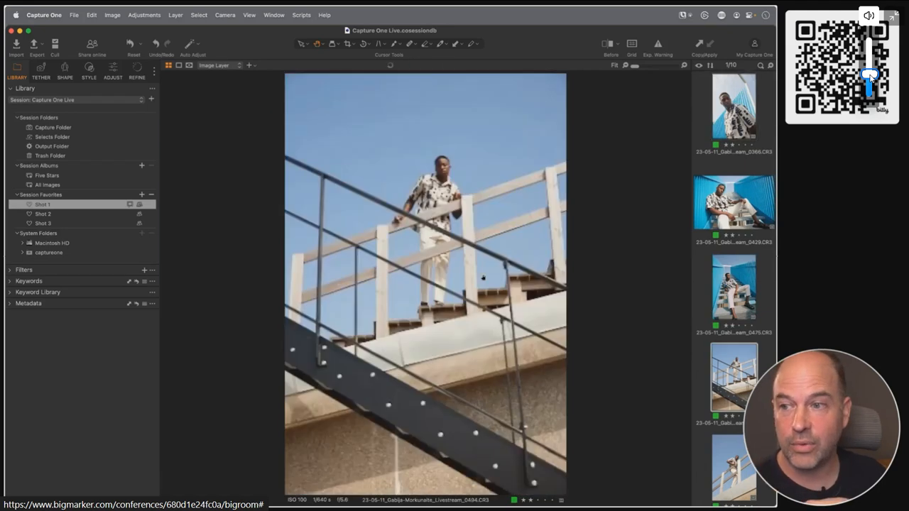
pyautogui.press('Up')
pyautogui.press('Up')
pyautogui.press('Up')
pyautogui.press('Up')
pyautogui.press('Down')
pyautogui.press('Down')
pyautogui.press('Down')
pyautogui.press('Down')
pyautogui.press('Down')
pyautogui.press('Down')
pyautogui.press('Down')
pyautogui.press('Down')
pyautogui.press('Down')
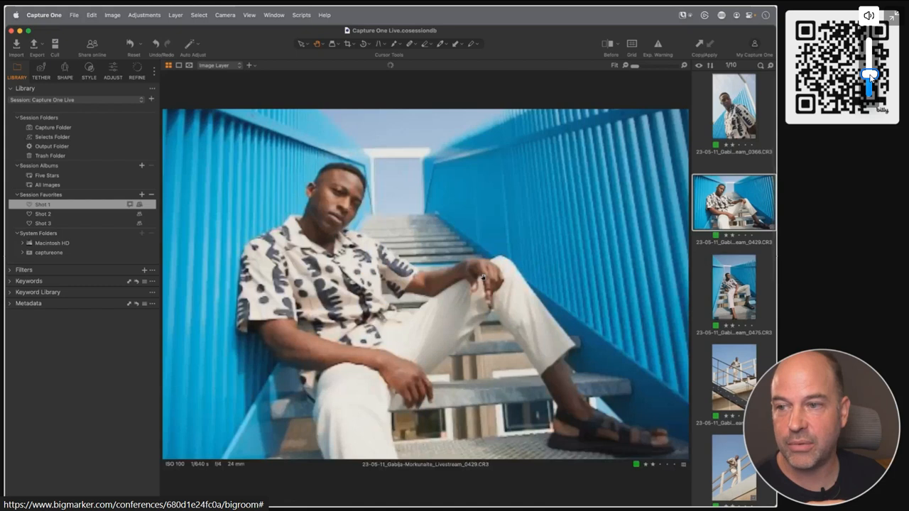
pyautogui.press('Up')
pyautogui.press('Up')
pyautogui.press('Up')
pyautogui.press('Up')
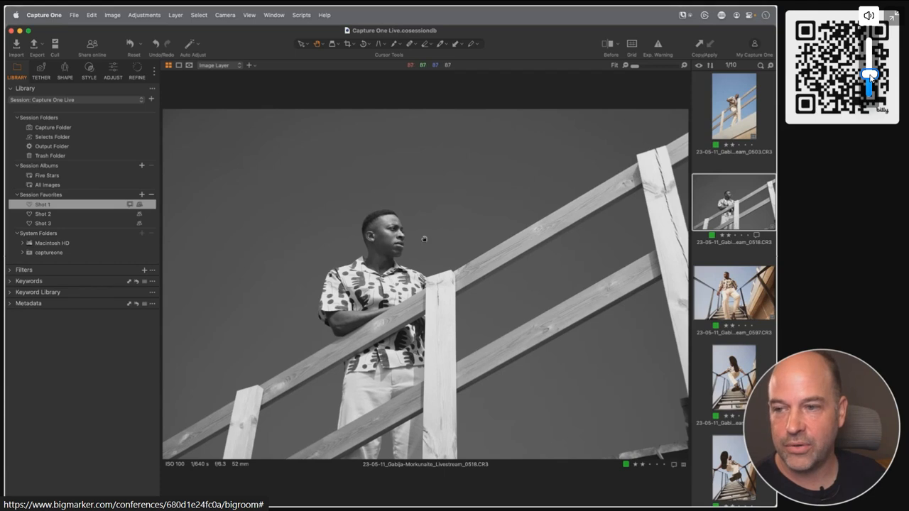
pyautogui.click(388, 259)
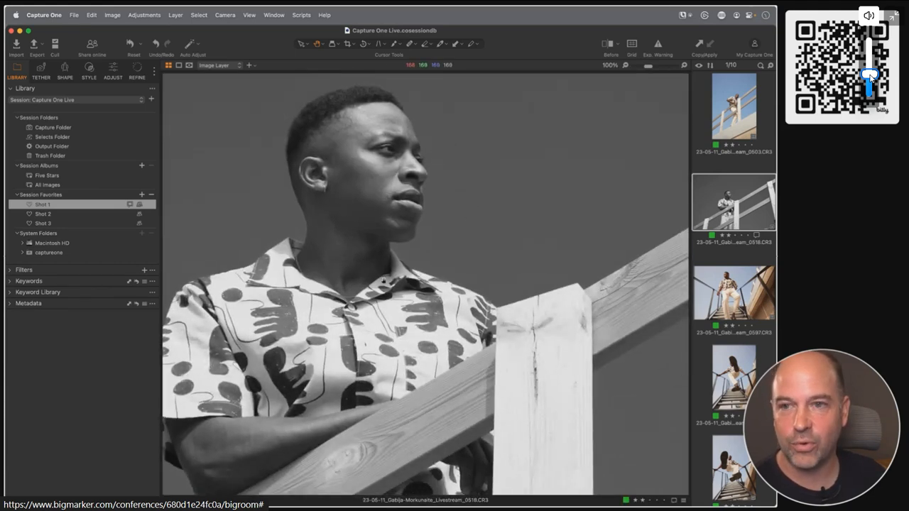
pyautogui.click(376, 266)
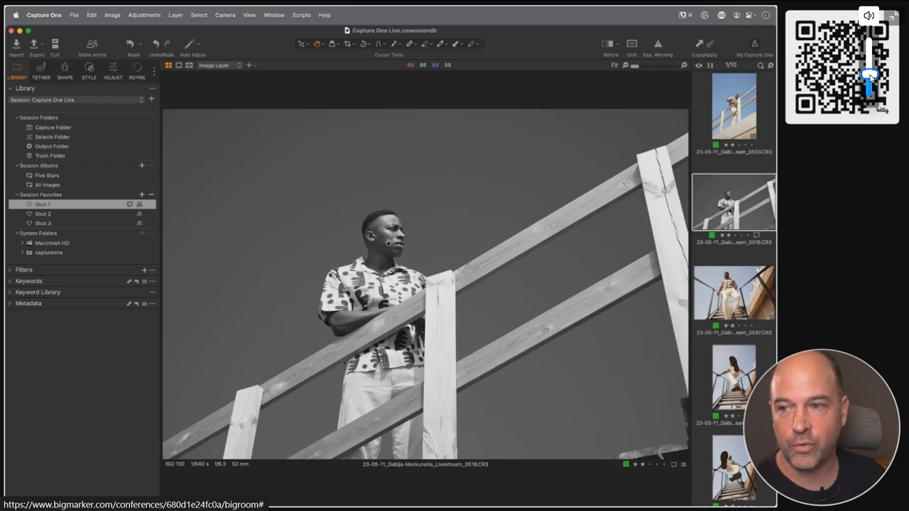
# Examine the man's face, the railing and the posts in image 0518 at 100%, and fit the whole image back in the viewer.
pyautogui.doubleClick(389, 242)
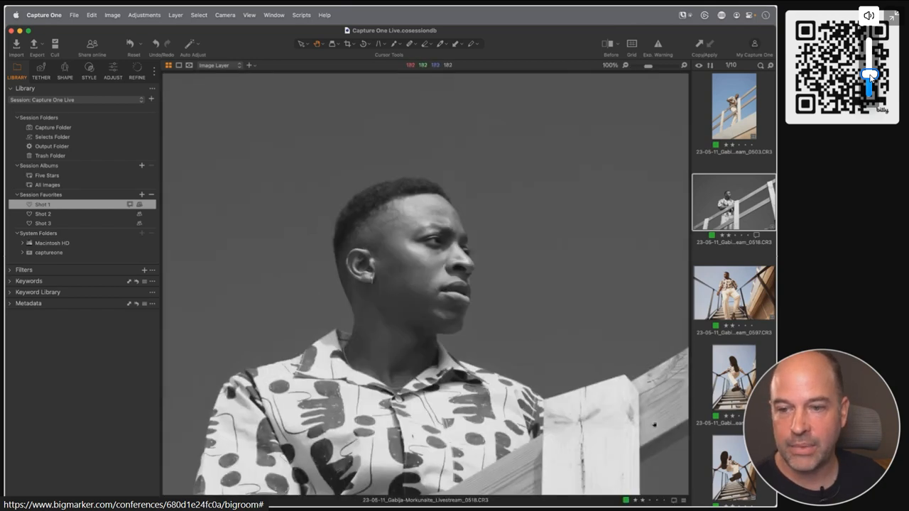
pyautogui.moveTo(652, 424); pyautogui.dragTo(114, 157)
pyautogui.moveTo(207, 186); pyautogui.dragTo(767, 438)
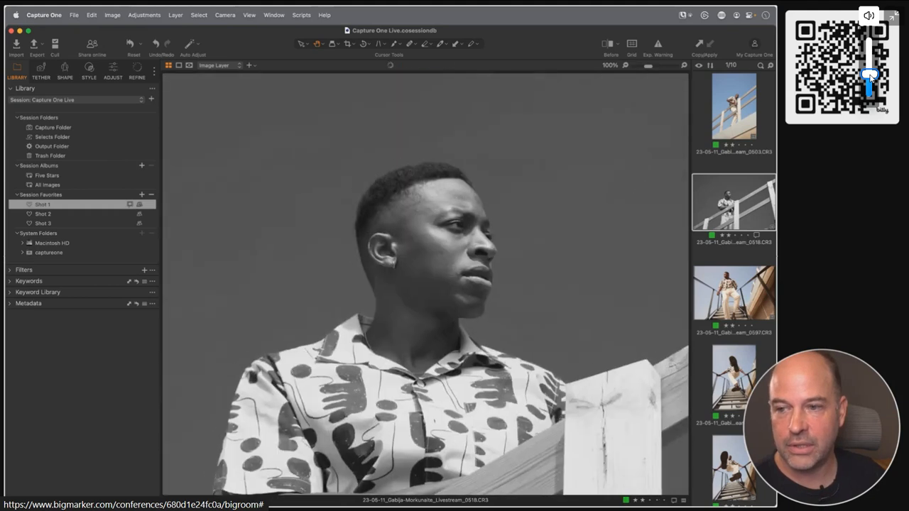
pyautogui.moveTo(280, 408); pyautogui.dragTo(685, 103)
pyautogui.moveTo(505, 409); pyautogui.dragTo(440, 270)
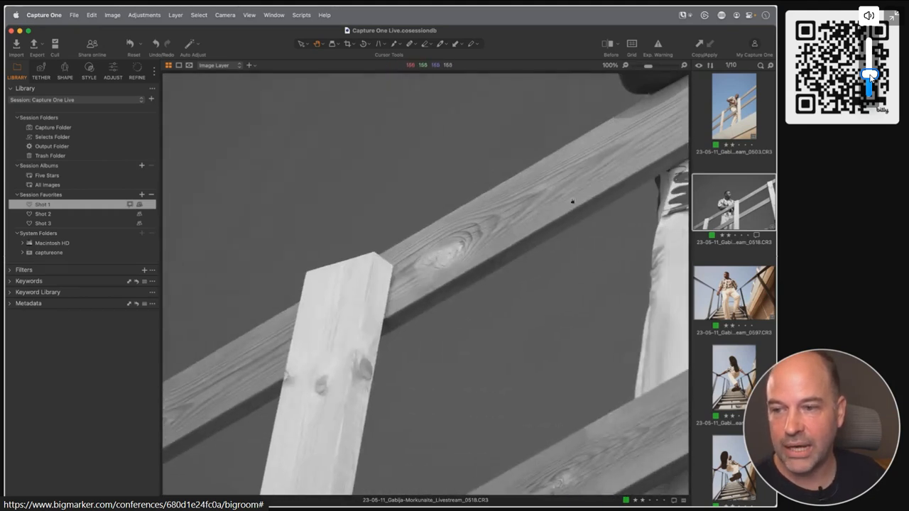
pyautogui.moveTo(582, 183); pyautogui.dragTo(101, 410)
pyautogui.moveTo(638, 87); pyautogui.dragTo(455, 281)
pyautogui.doubleClick(455, 280)
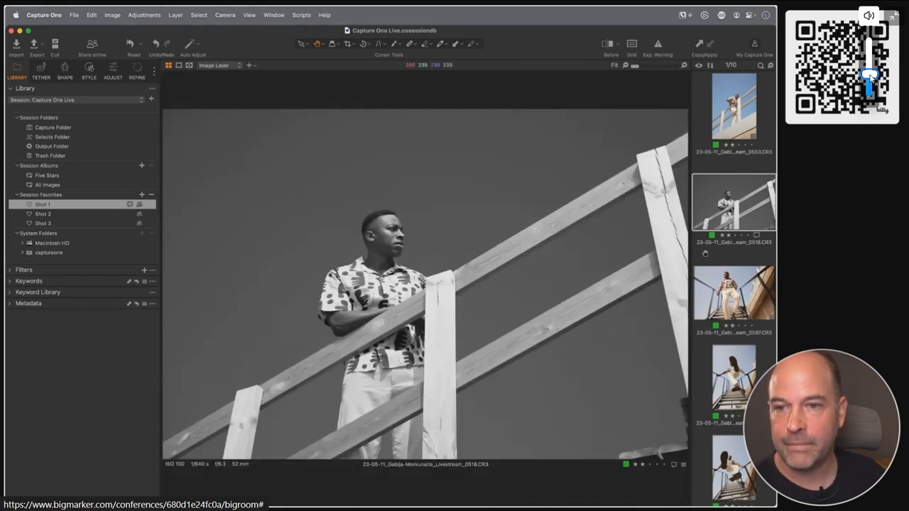
# Inspect image 0597 at 100% across the stairs and wall, and fit the whole image back in the viewer.
pyautogui.click(733, 291)
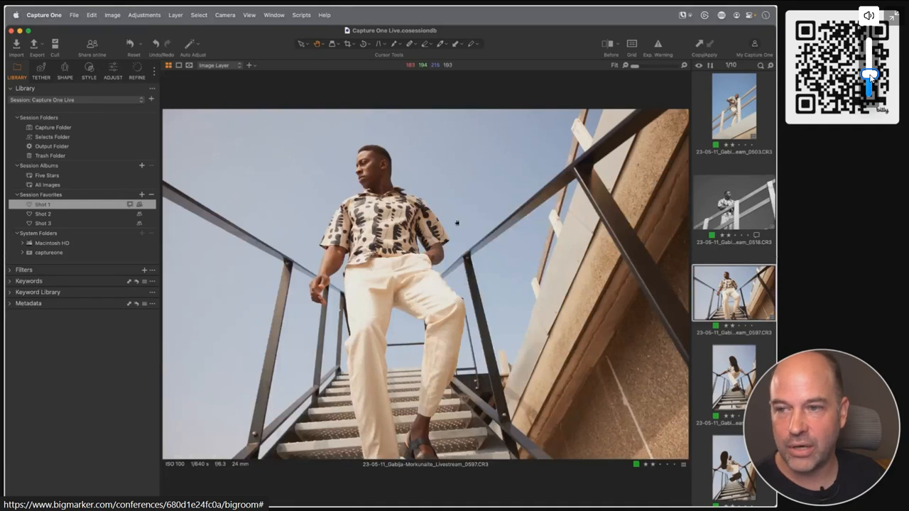
pyautogui.doubleClick(363, 164)
pyautogui.moveTo(646, 455); pyautogui.dragTo(149, 42)
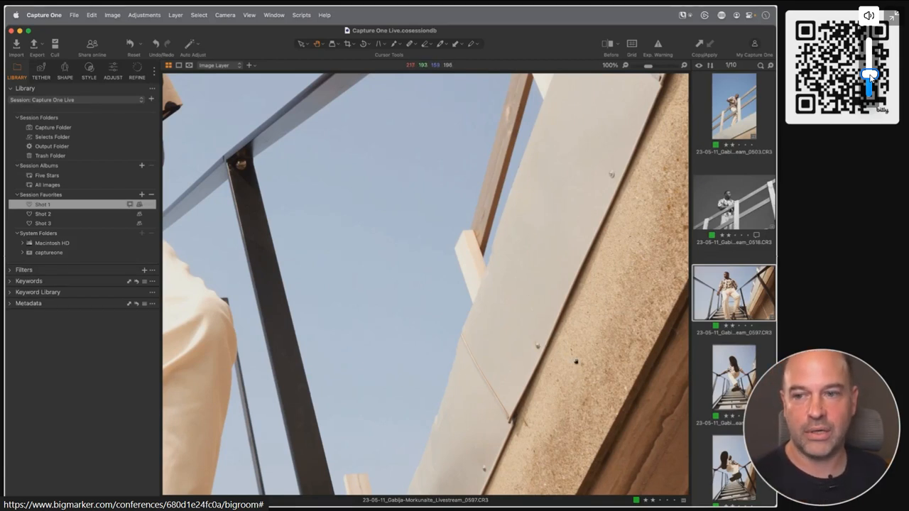
pyautogui.press('super+0')
# Return to image 0518 and examine the man's face and shirt at 100%.
pyautogui.click(756, 204)
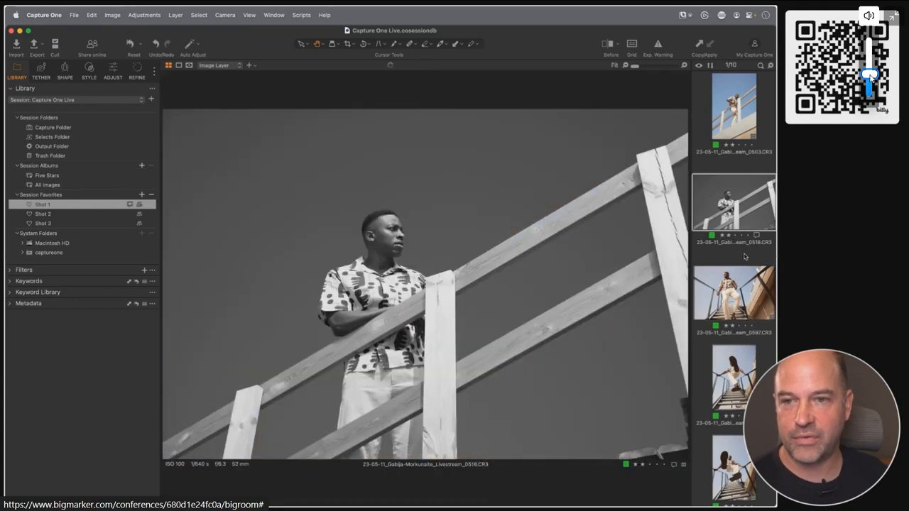
pyautogui.doubleClick(365, 426)
pyautogui.moveTo(364, 176); pyautogui.dragTo(394, 184)
pyautogui.moveTo(521, 99); pyautogui.dragTo(484, 284)
pyautogui.moveTo(660, 142); pyautogui.dragTo(493, 310)
pyautogui.moveTo(653, 274); pyautogui.dragTo(373, 244)
pyautogui.moveTo(427, 312); pyautogui.dragTo(386, 308)
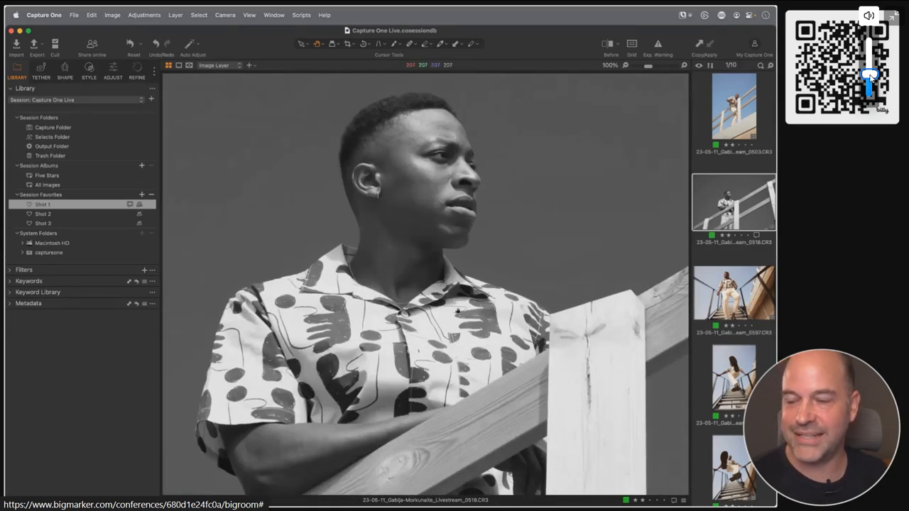
# Compare images 0597 and 0518 at 100%, view image 0609 at the same zoom, and fit it in the viewer.
pyautogui.click(729, 286)
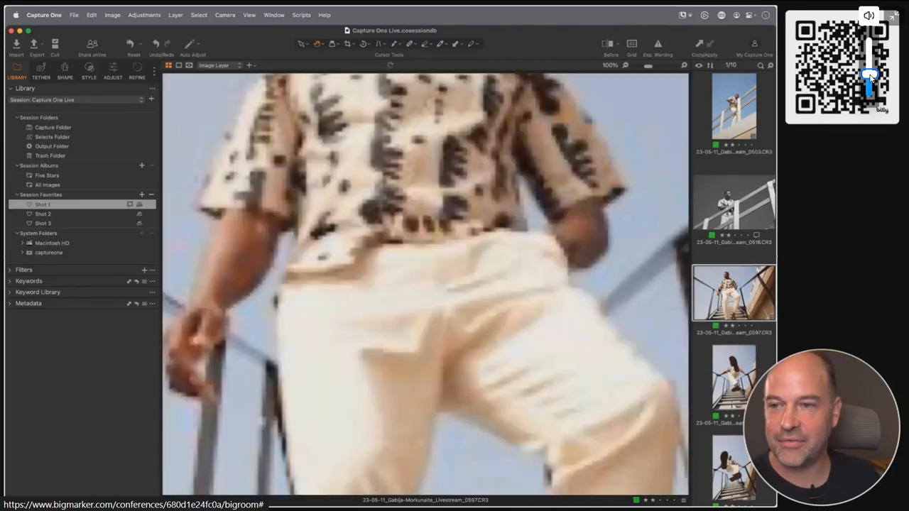
pyautogui.click(728, 213)
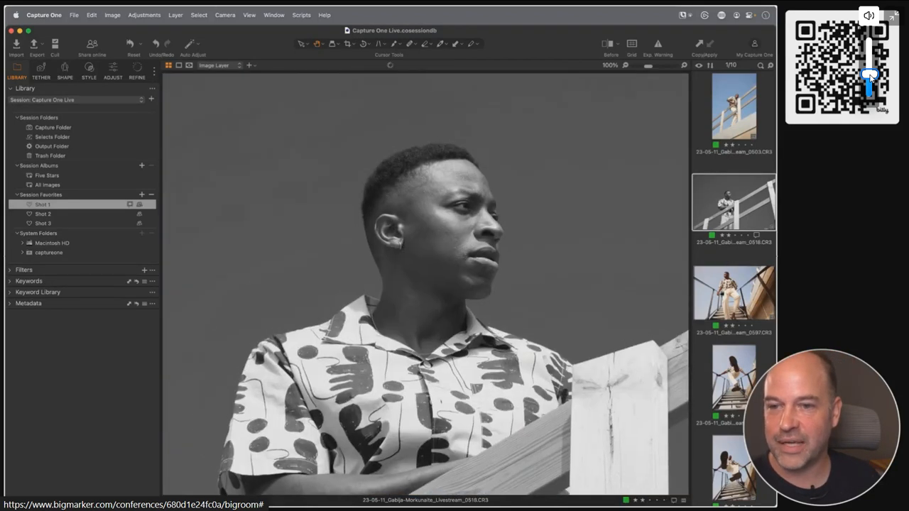
pyautogui.click(715, 290)
pyautogui.click(749, 218)
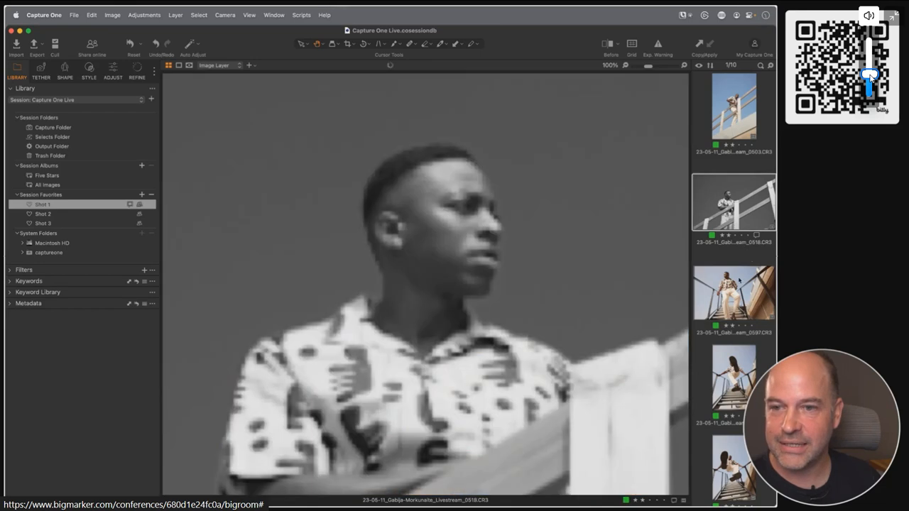
pyautogui.click(732, 284)
pyautogui.click(734, 379)
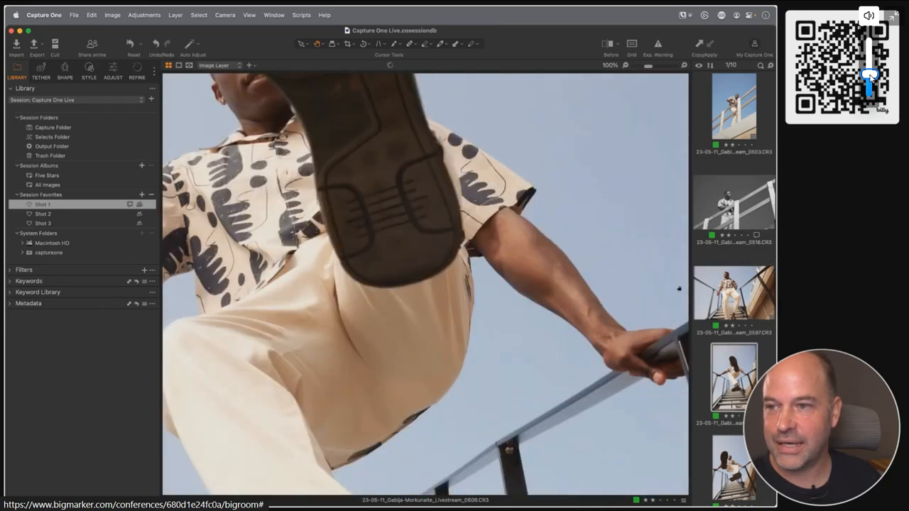
pyautogui.click(378, 310)
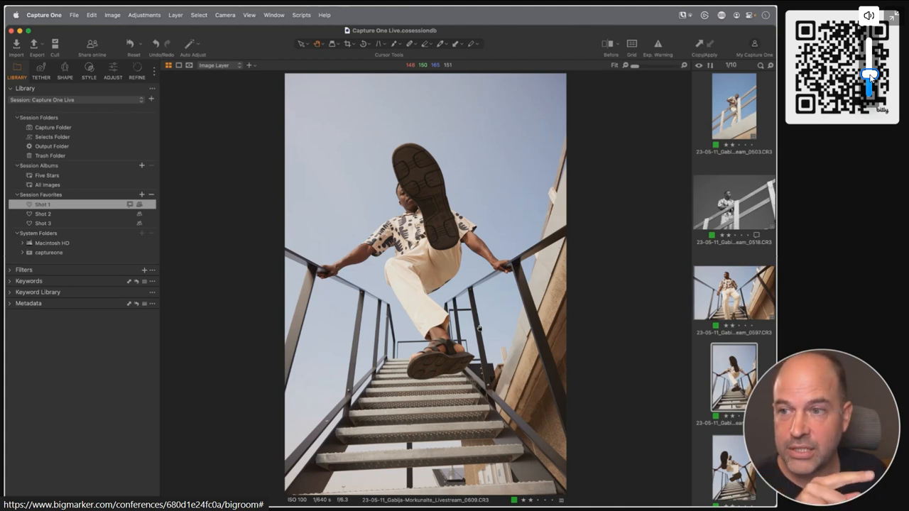
# Open the application's Image settings and review the available Preview Image Size options, keeping 5120 (Recommended).
pyautogui.click(44, 15)
pyautogui.click(65, 46)
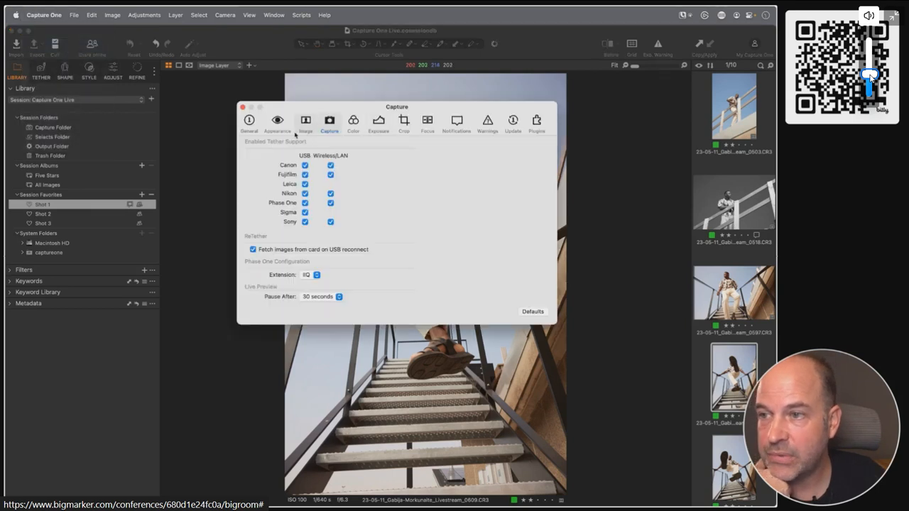
pyautogui.click(298, 126)
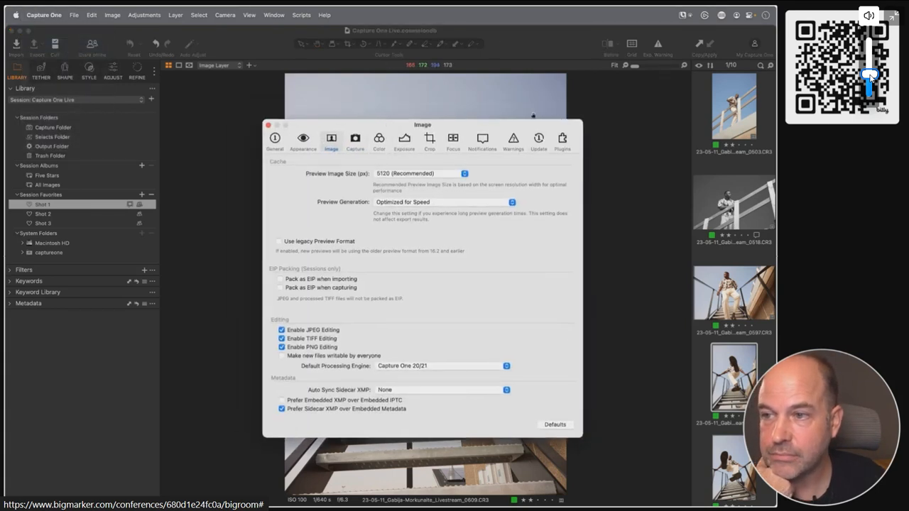
pyautogui.click(438, 175)
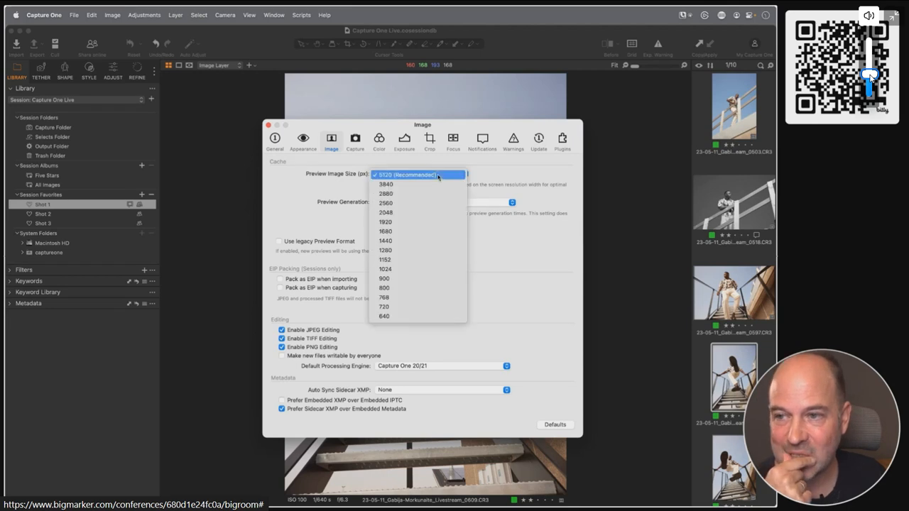
pyautogui.click(489, 176)
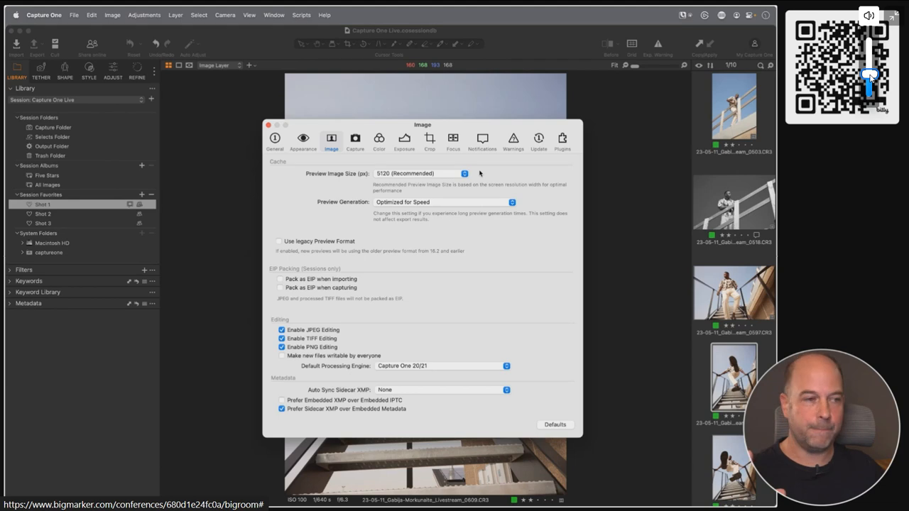
pyautogui.click(437, 174)
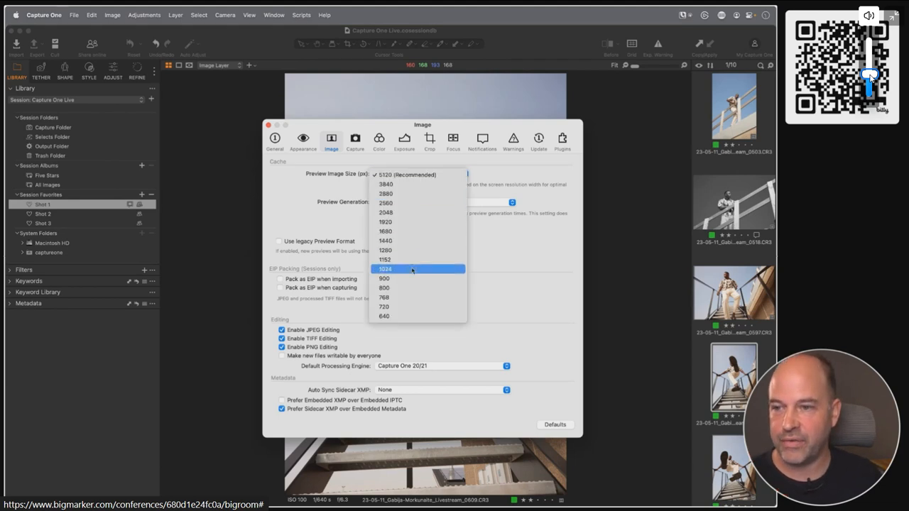
pyautogui.click(302, 171)
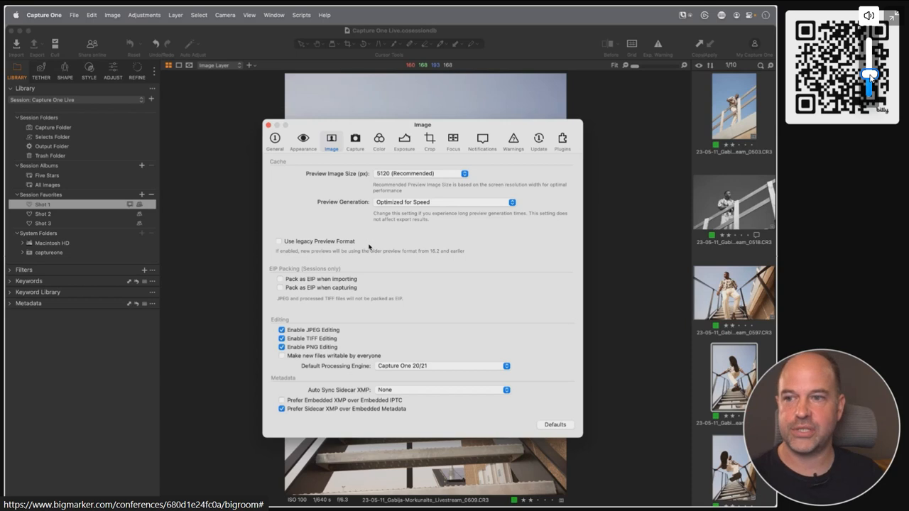
pyautogui.click(406, 174)
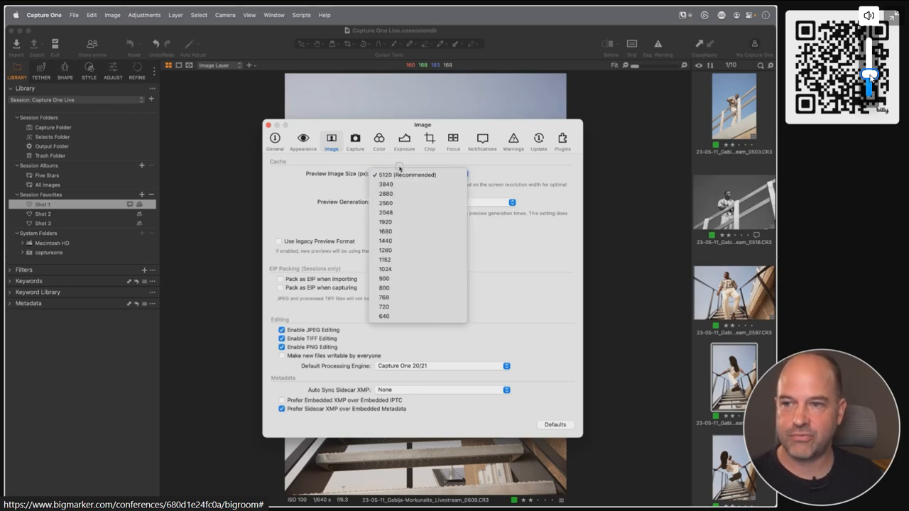
pyautogui.click(270, 190)
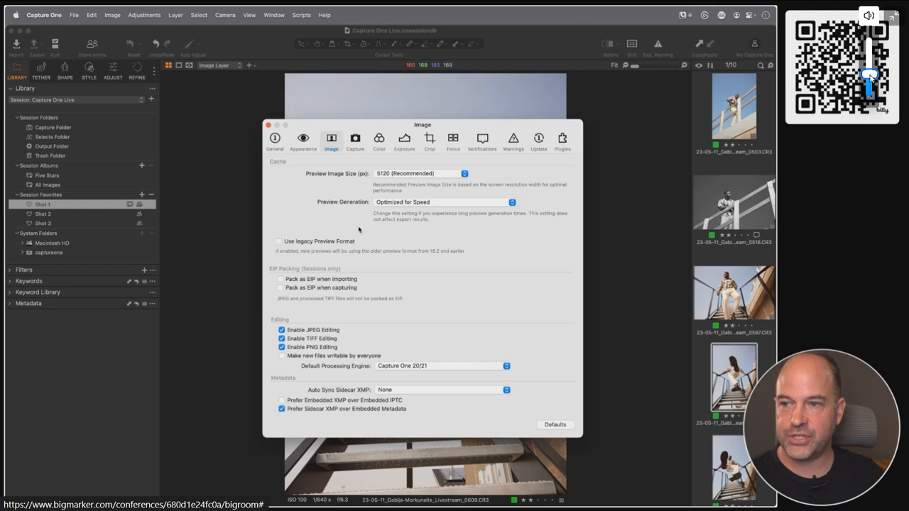
# Review the Preview Generation choices, keep Optimized for Speed, and close the settings window.
pyautogui.click(507, 204)
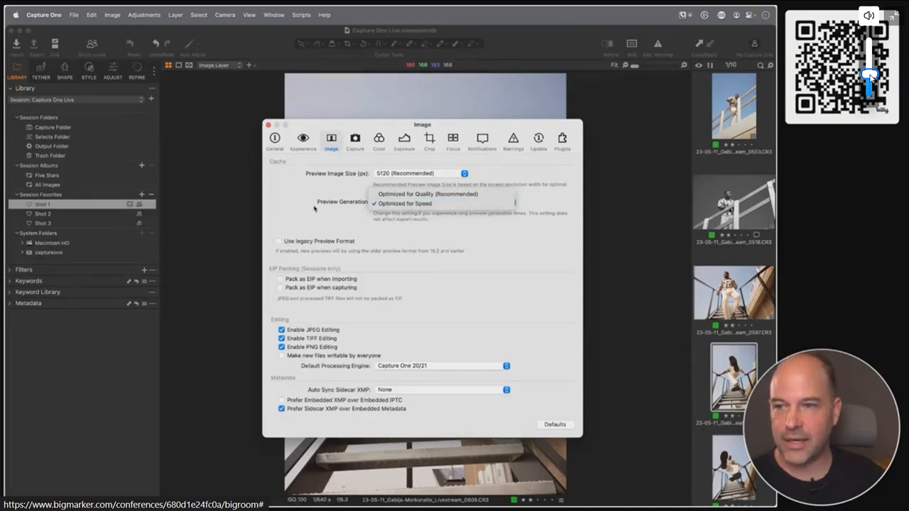
pyautogui.click(424, 205)
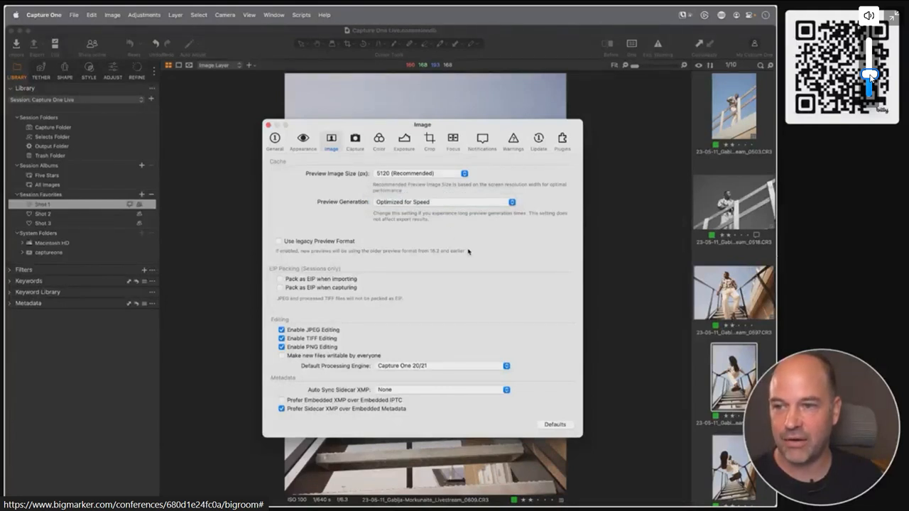
pyautogui.press('super+w')
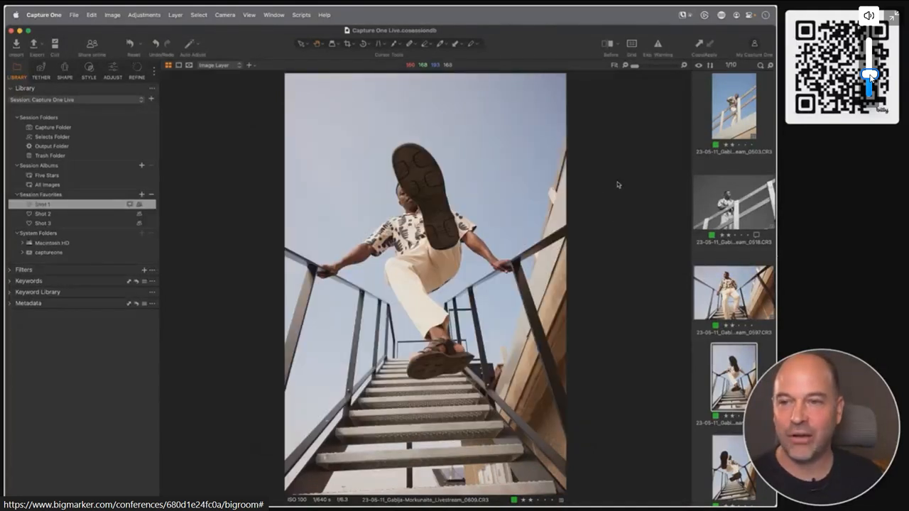
# Inspect the sky, arm and railing in image 0609 at 100%, and fit the whole image back in the viewer.
pyautogui.click(538, 180)
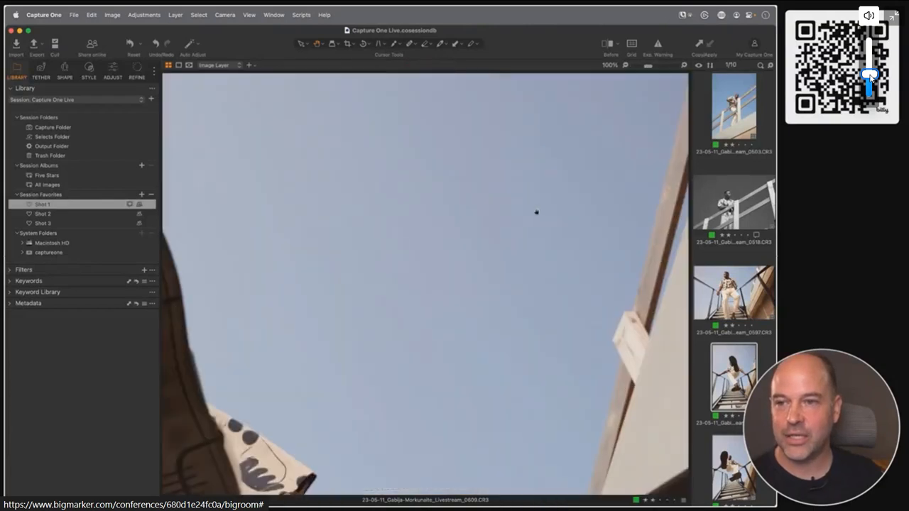
pyautogui.scroll(-10, 516, 271)
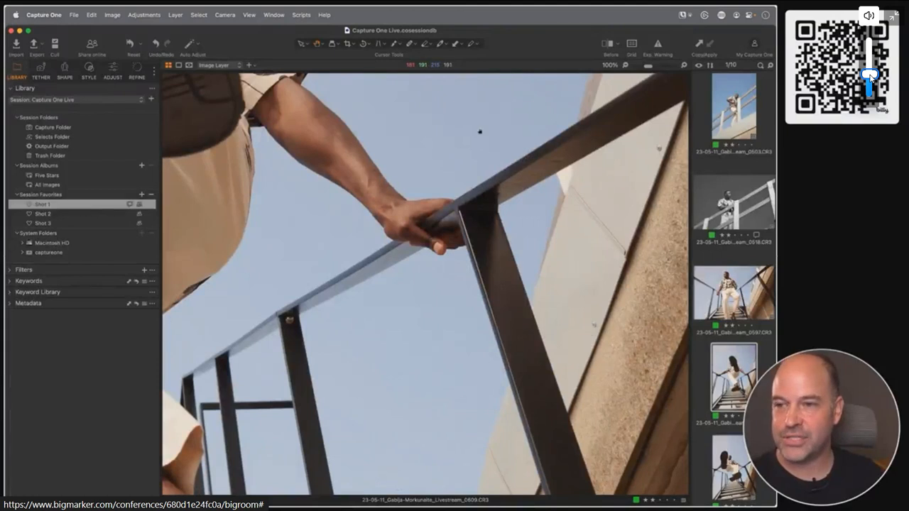
pyautogui.scroll(5, 487, 130)
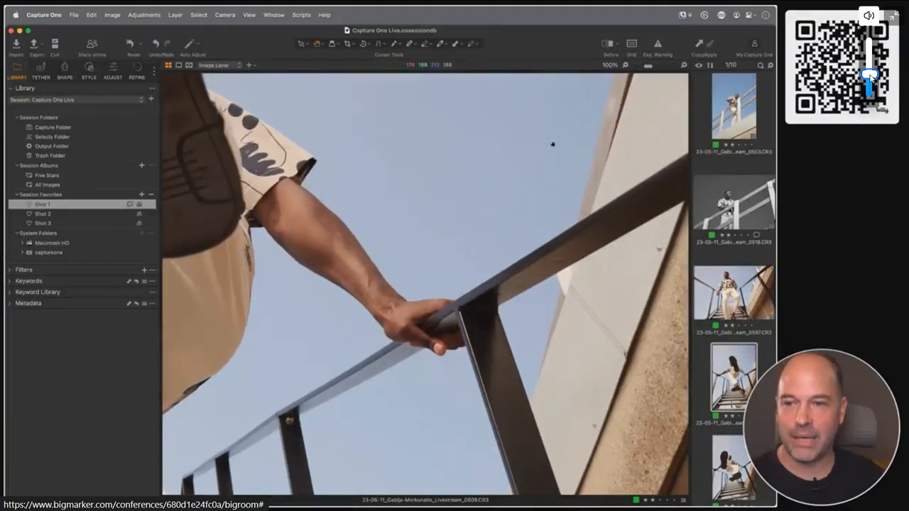
pyautogui.doubleClick(501, 213)
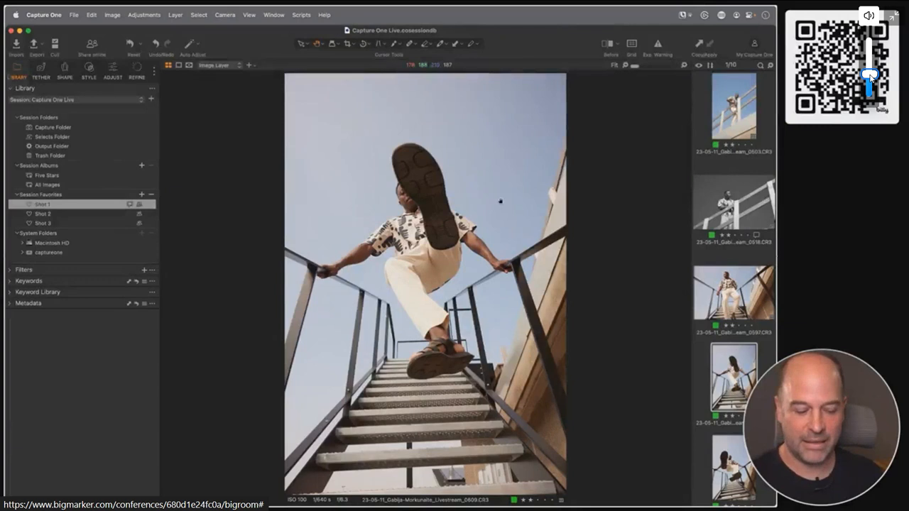
# Reopen the Image settings to compare the Preview Generation options, keep Optimized for Speed, close the window and display image 0503.
pyautogui.press('super+comma')
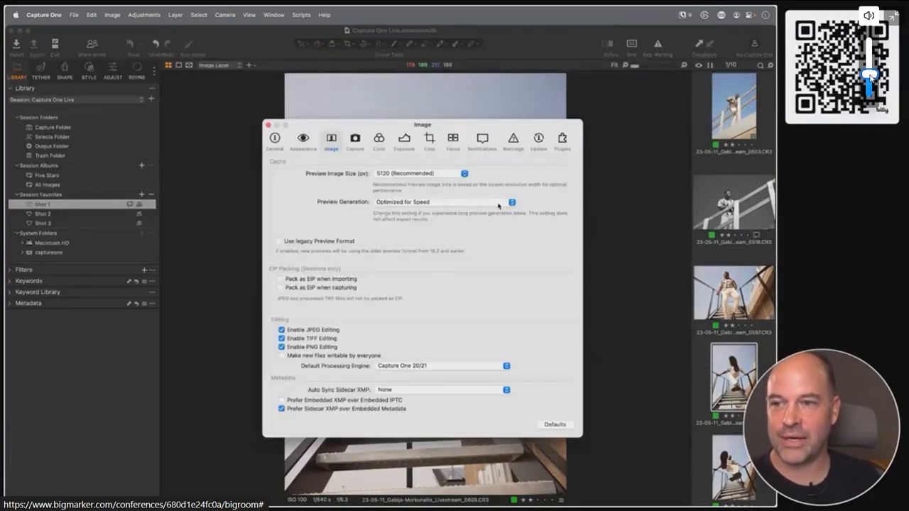
pyautogui.click(497, 204)
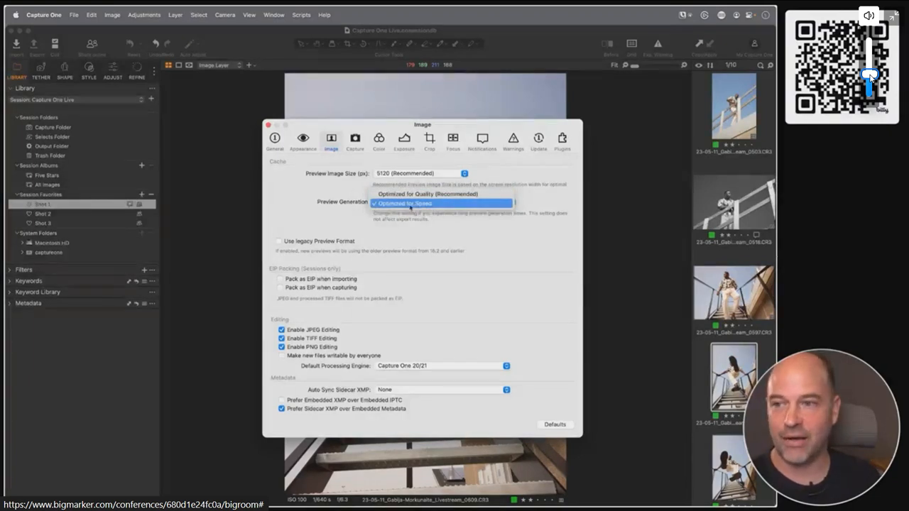
pyautogui.click(417, 206)
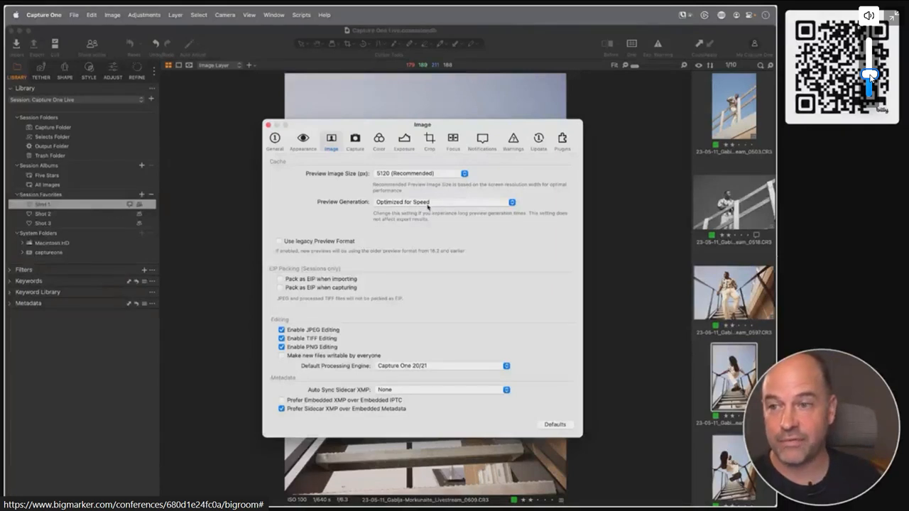
pyautogui.click(446, 205)
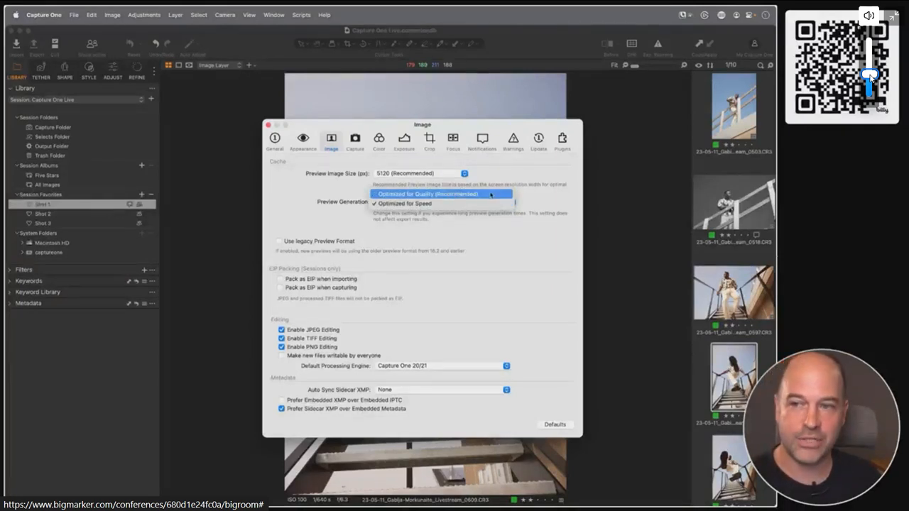
pyautogui.click(466, 220)
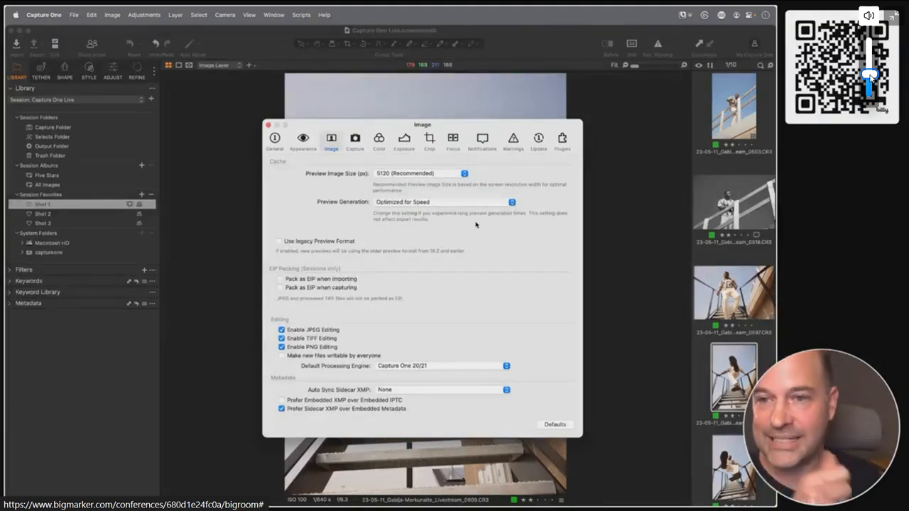
pyautogui.click(431, 204)
pyautogui.click(434, 227)
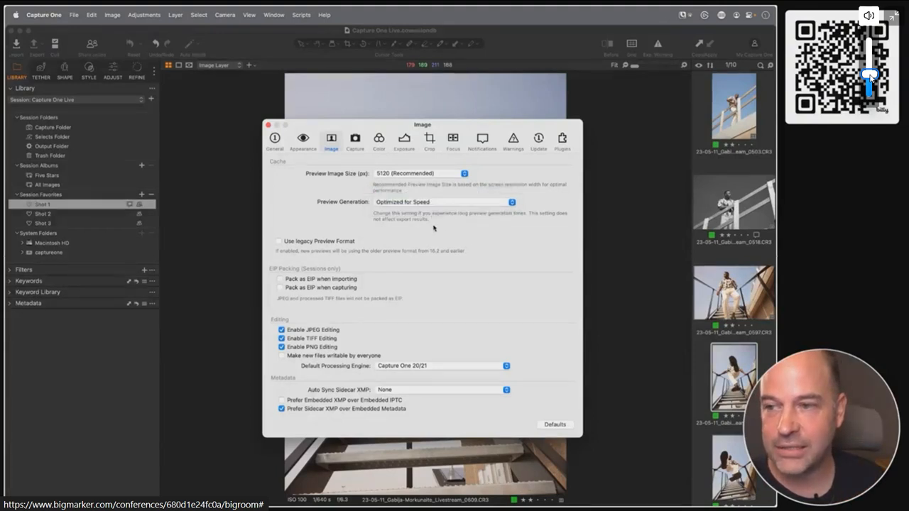
pyautogui.click(268, 124)
pyautogui.click(743, 122)
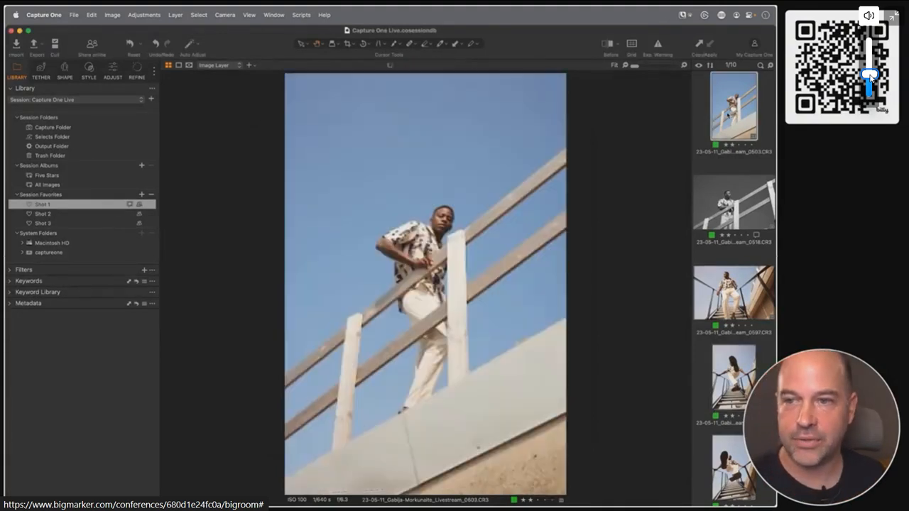
# Select all ten images in Shot 1, regenerate their previews and close the Activities window.
pyautogui.click(112, 14)
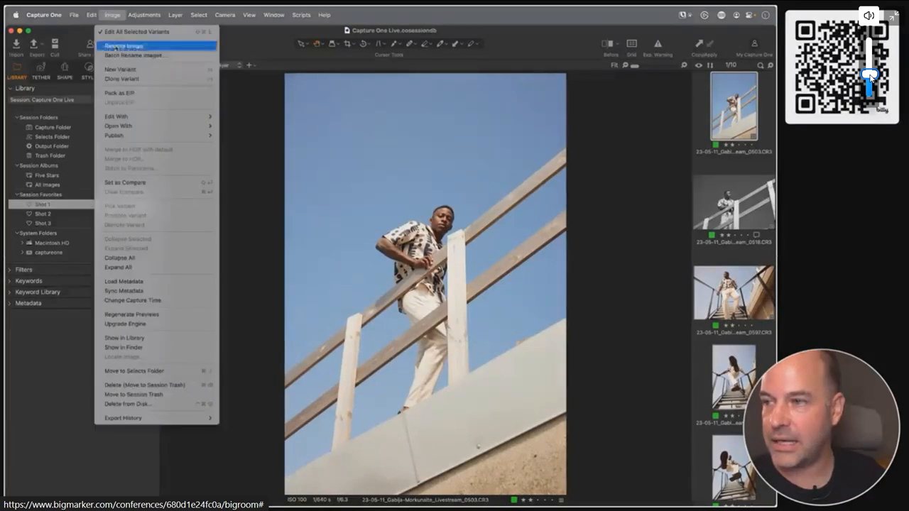
pyautogui.click(154, 324)
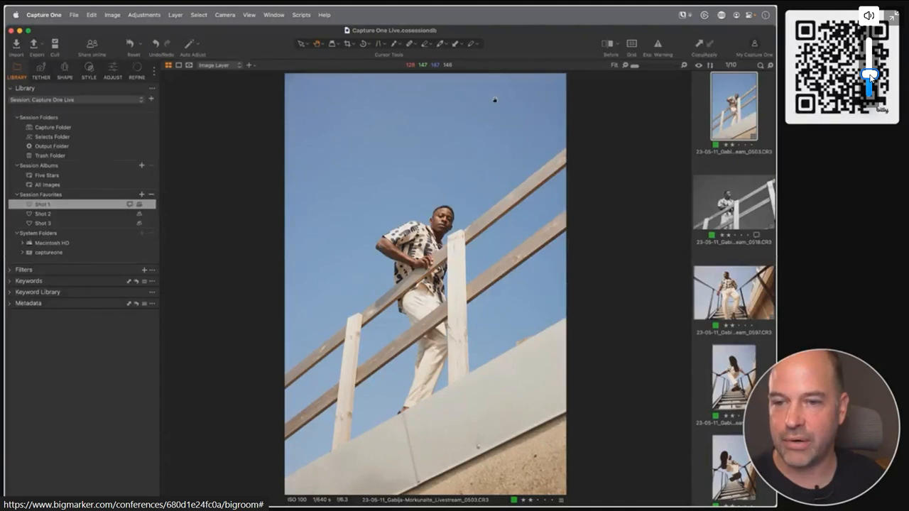
pyautogui.press('super+alt+v')
pyautogui.press('super+a')
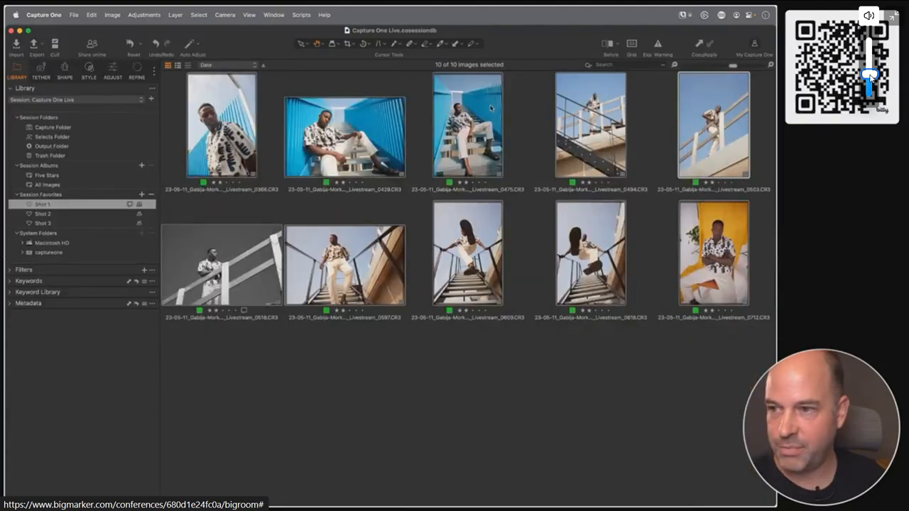
pyautogui.click(114, 14)
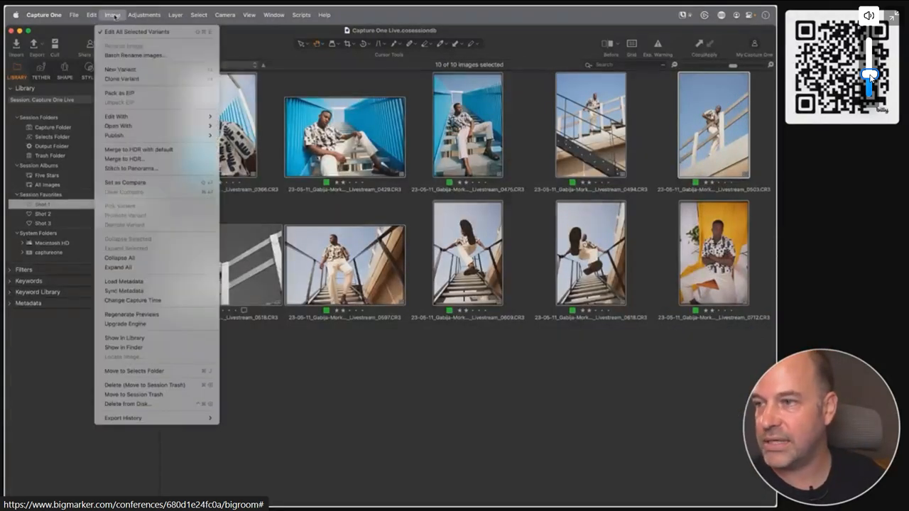
pyautogui.click(169, 324)
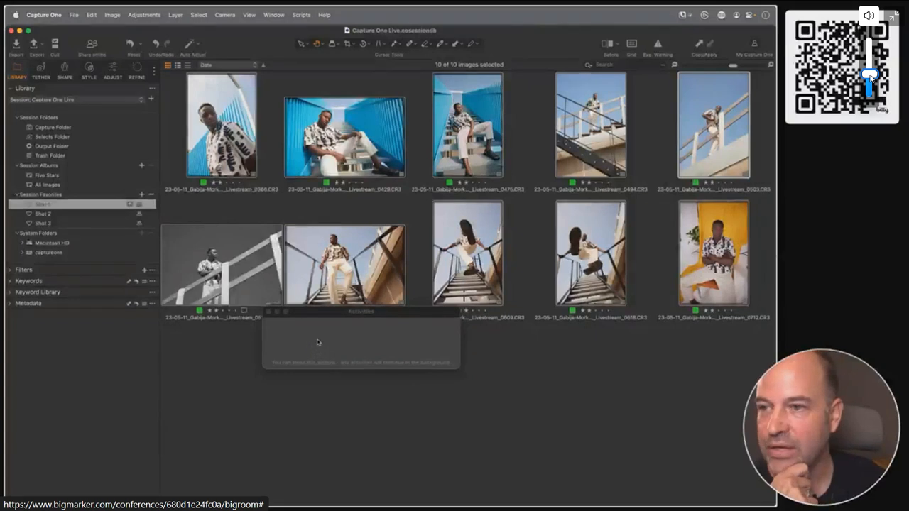
pyautogui.click(112, 14)
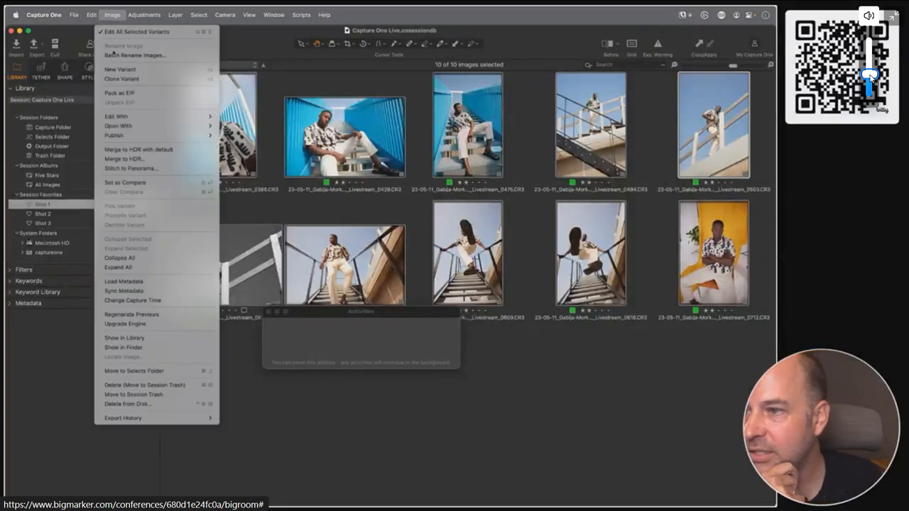
pyautogui.click(155, 315)
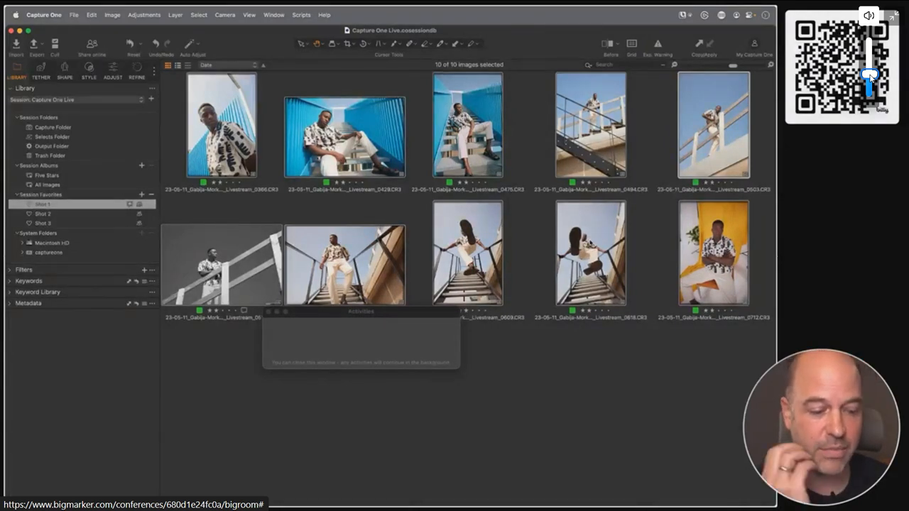
pyautogui.click(268, 312)
# Open image 0597 in the viewer and inspect it and image 0518 at 100%.
pyautogui.doubleClick(344, 265)
pyautogui.click(378, 177)
pyautogui.moveTo(412, 248); pyautogui.dragTo(354, 164)
pyautogui.moveTo(522, 439); pyautogui.dragTo(671, 401)
pyautogui.click(712, 365)
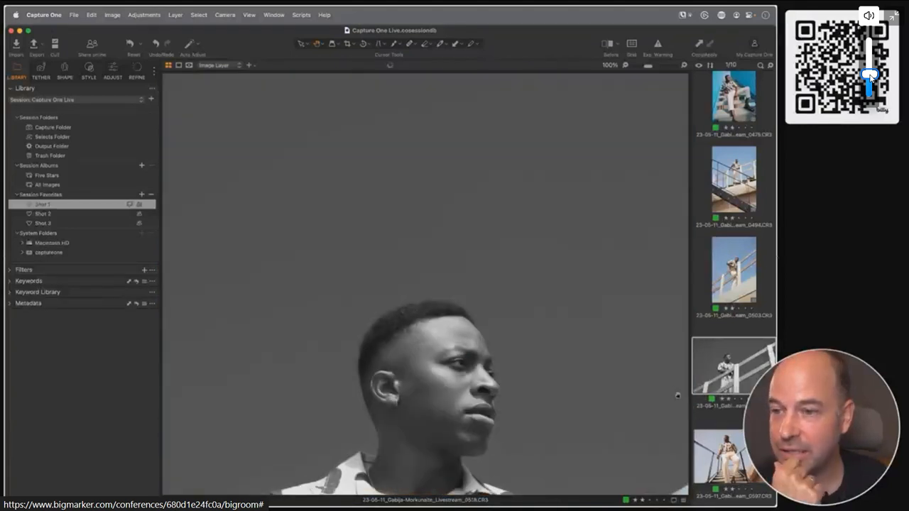
pyautogui.click(699, 434)
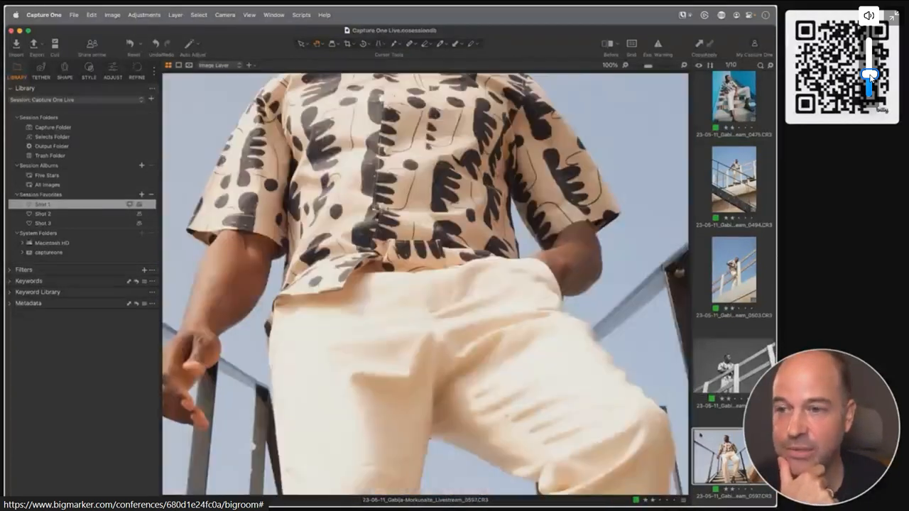
pyautogui.click(731, 370)
pyautogui.click(731, 451)
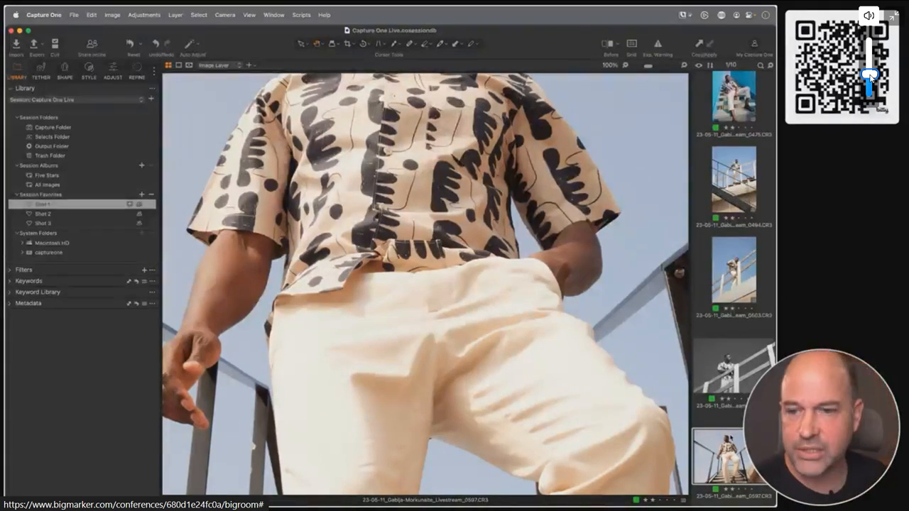
# Alternate repeatedly between images 0518 and 0597 at 100% to compare how they load, and fit the whole image 0518 in the viewer.
pyautogui.press('Up')
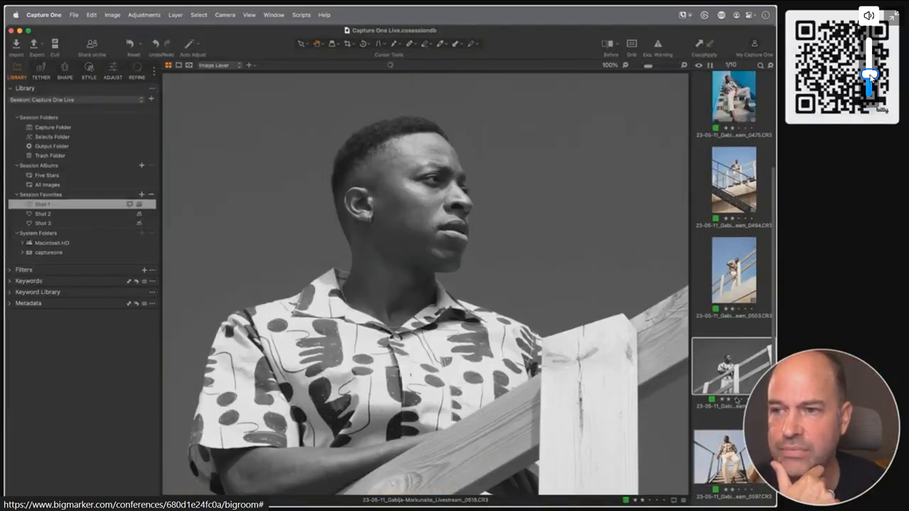
pyautogui.press('Down')
pyautogui.press('Up')
pyautogui.press('Down')
pyautogui.press('Up')
pyautogui.press('Down')
pyautogui.press('Up')
pyautogui.press('Down')
pyautogui.press('Up')
pyautogui.press('Down')
pyautogui.press('Up')
pyautogui.press('Down')
pyautogui.press('Up')
pyautogui.doubleClick(593, 407)
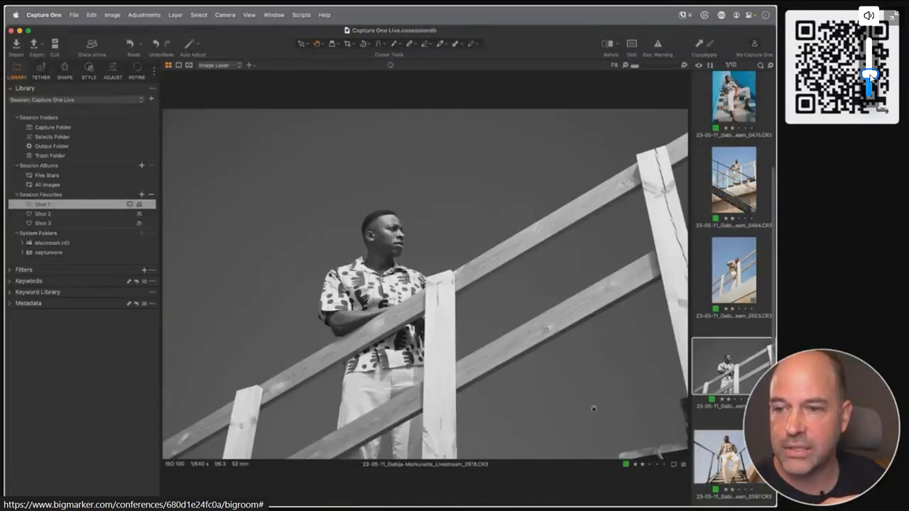